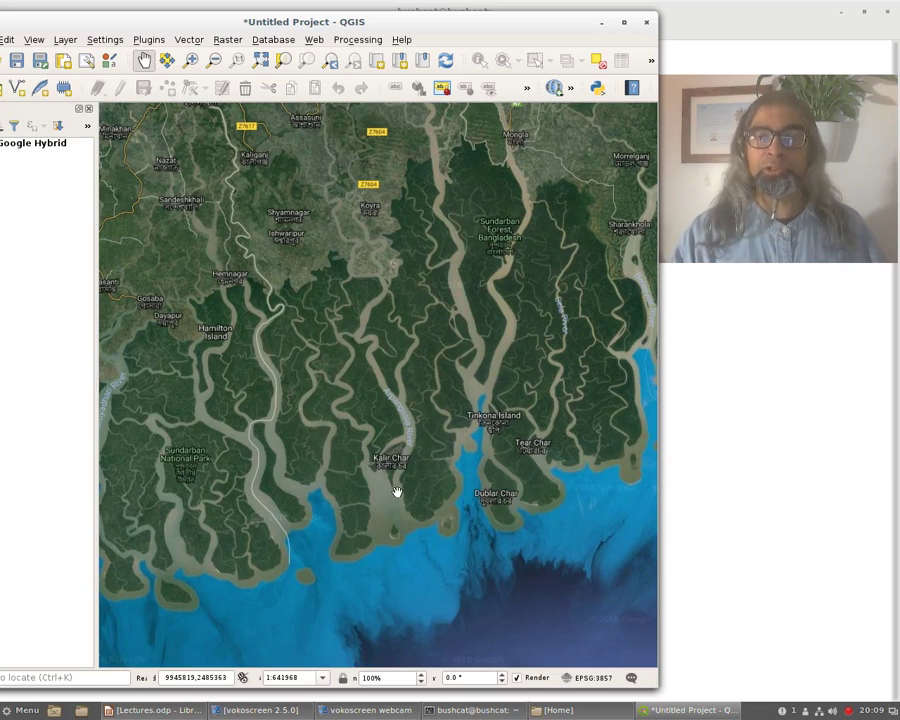
# Step: Start adding a file-based vector layer and open the browser for choosing its dataset
pyautogui.click(70, 40)
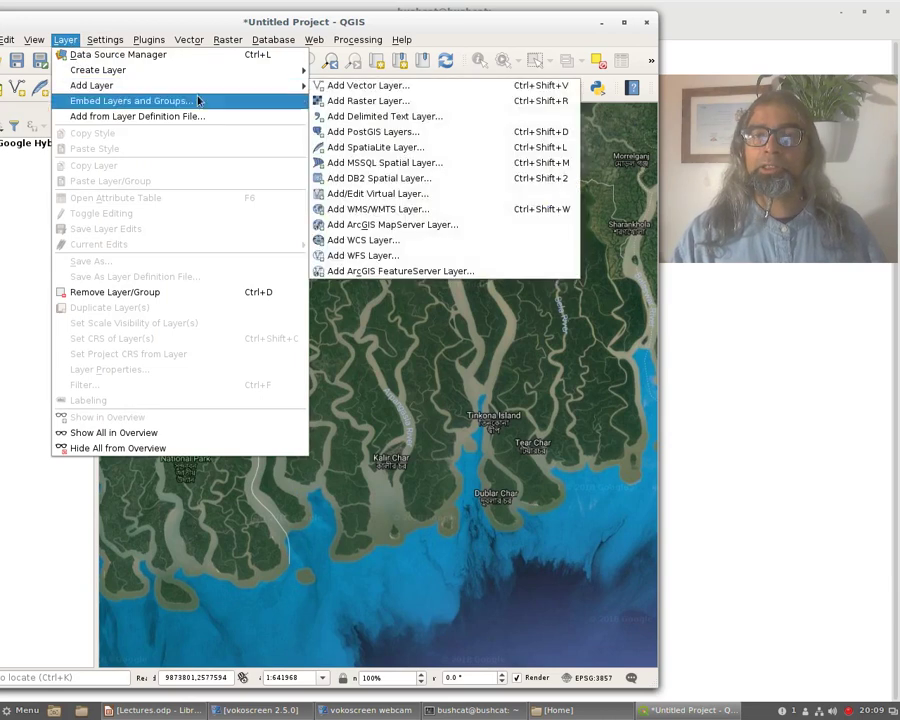
pyautogui.click(341, 88)
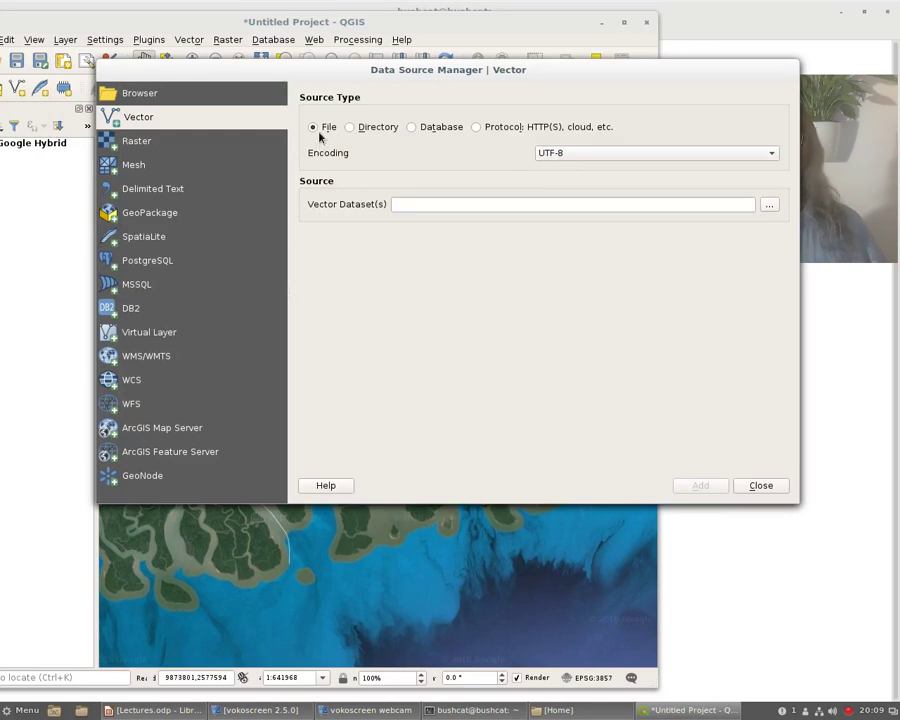
pyautogui.click(769, 205)
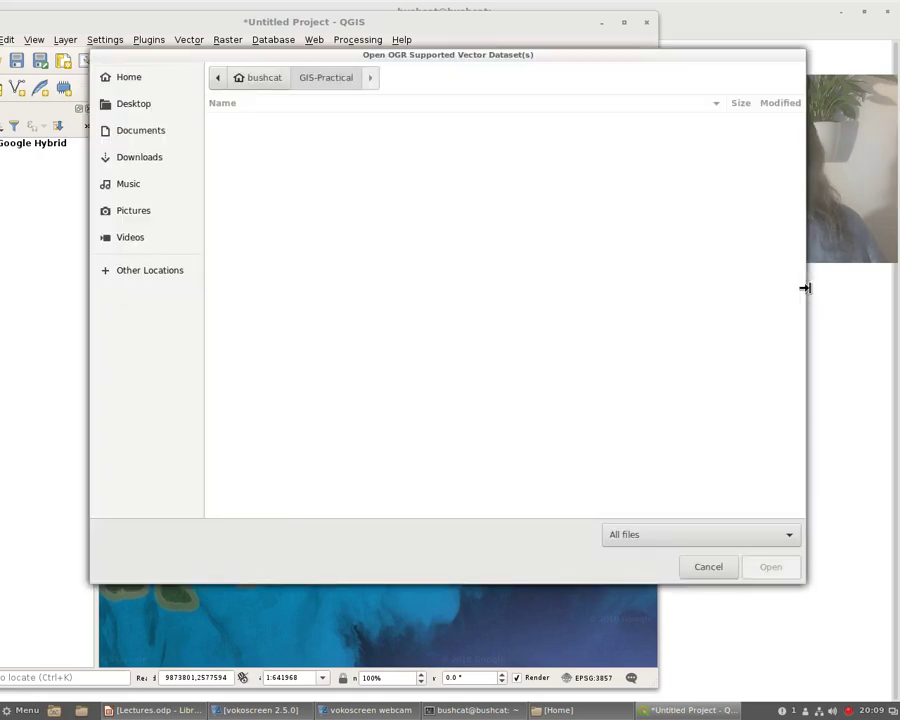
# Step: Browse from the home folder through 15 WEEKS - NOV 16-2018 - FEB 28-2019, GIS, GIS DATA and VECTOR DATA to the Shapefile-Sundarbans folder
pyautogui.click(251, 79)
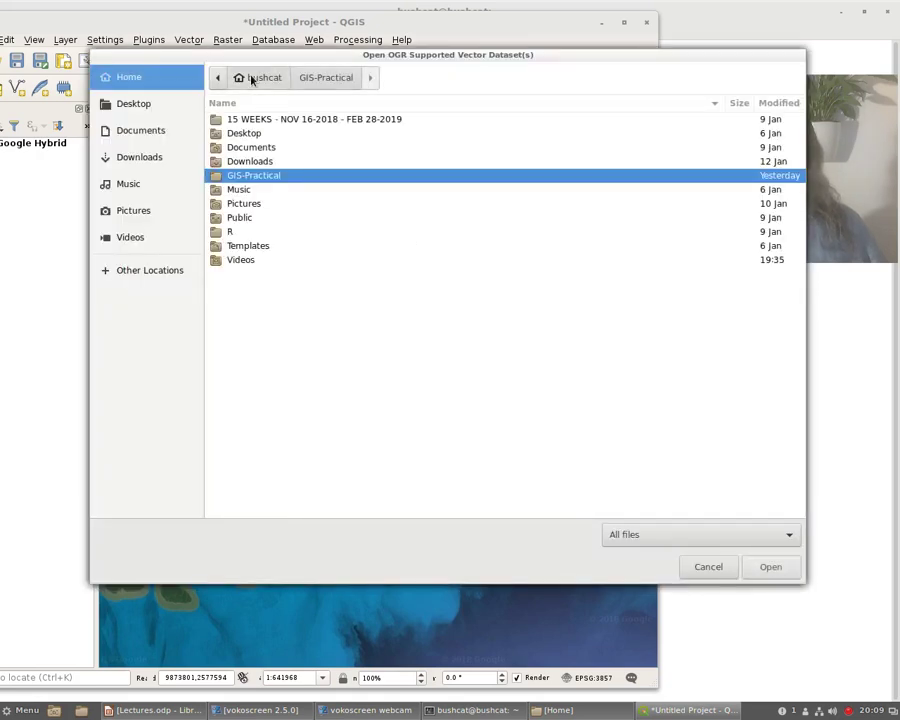
pyautogui.click(370, 120)
pyautogui.doubleClick(366, 121)
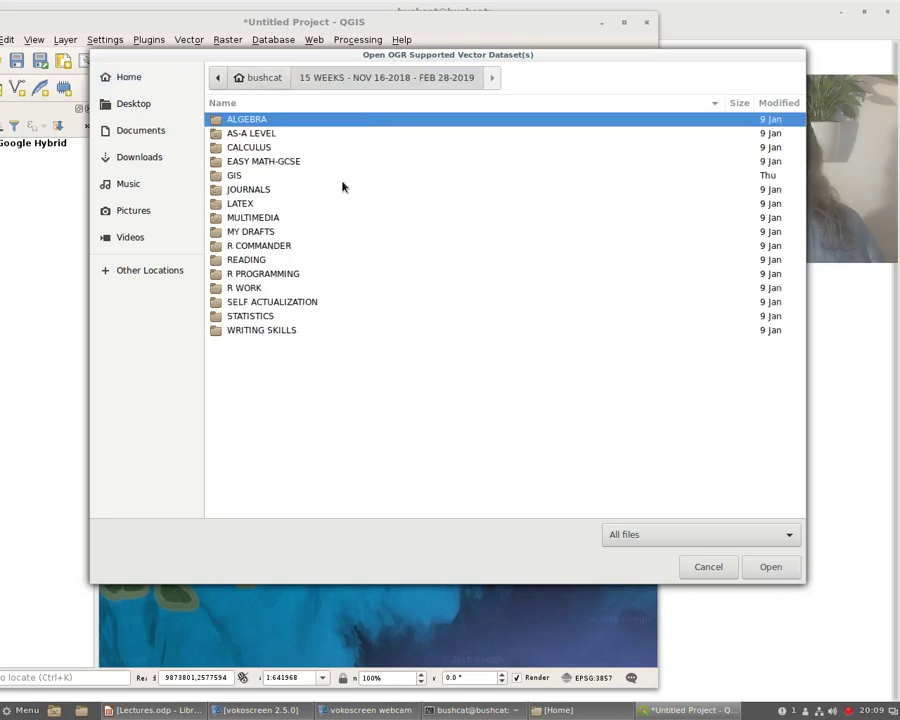
pyautogui.click(234, 177)
pyautogui.doubleClick(234, 177)
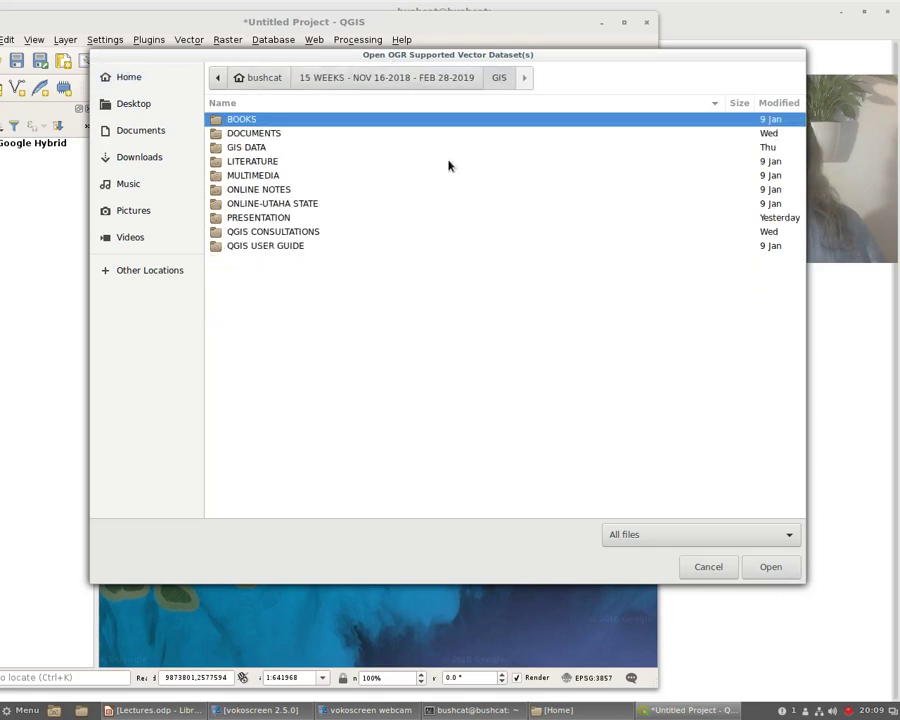
pyautogui.click(241, 149)
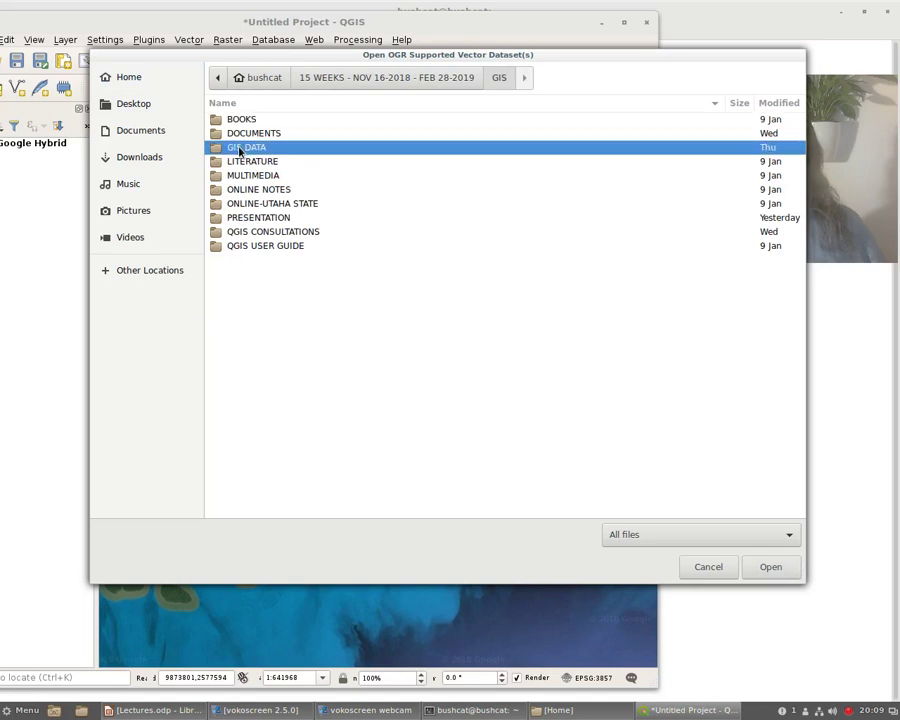
pyautogui.doubleClick(240, 150)
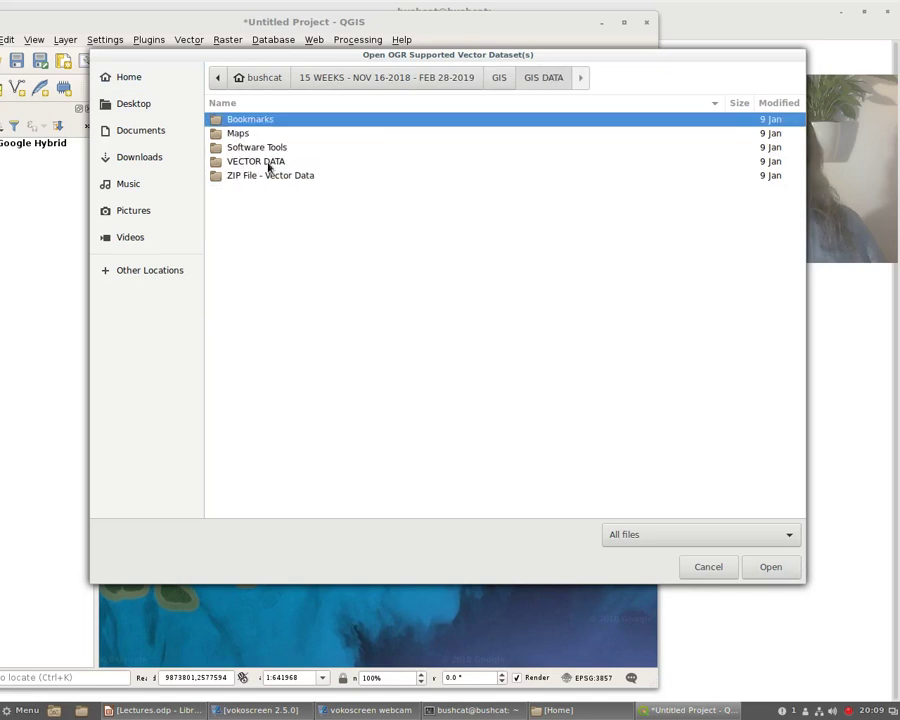
pyautogui.click(262, 168)
pyautogui.doubleClick(261, 170)
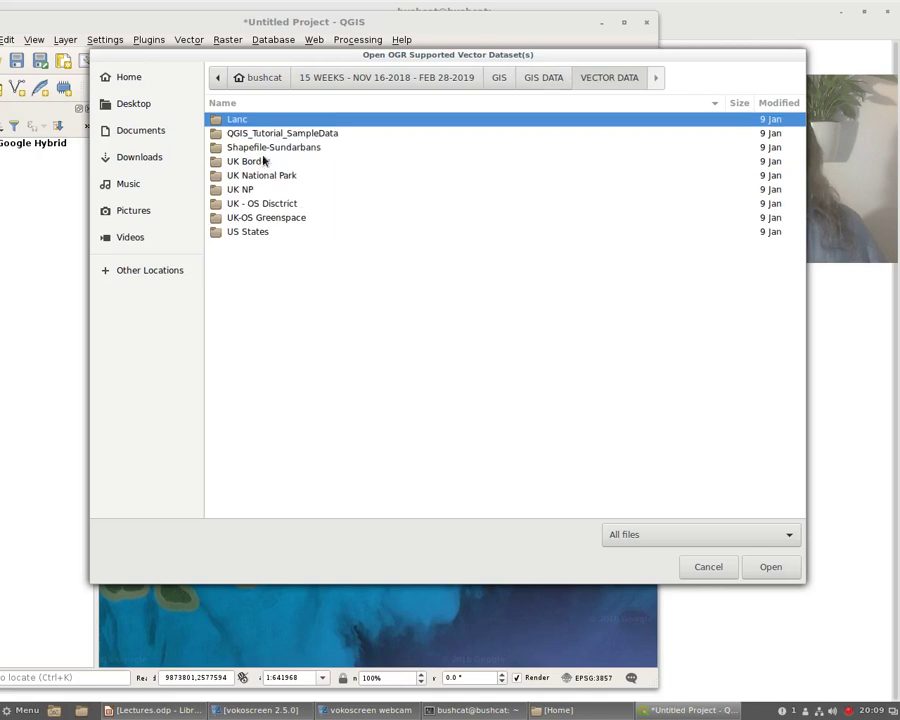
pyautogui.click(263, 148)
pyautogui.doubleClick(263, 148)
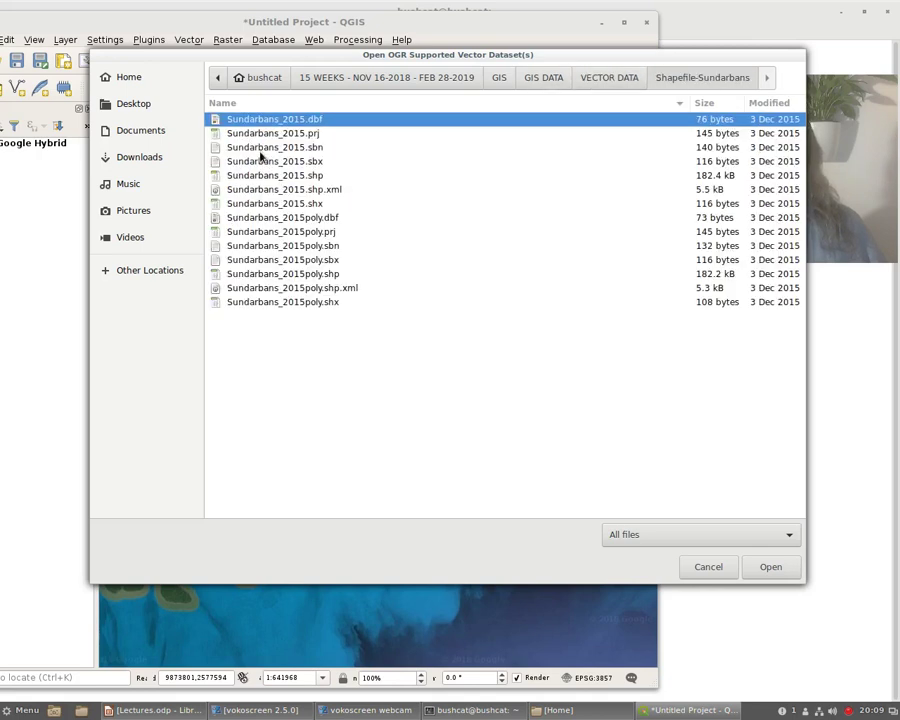
# Step: Filter the dataset file list to show only ESRI Shapefiles
pyautogui.click(790, 536)
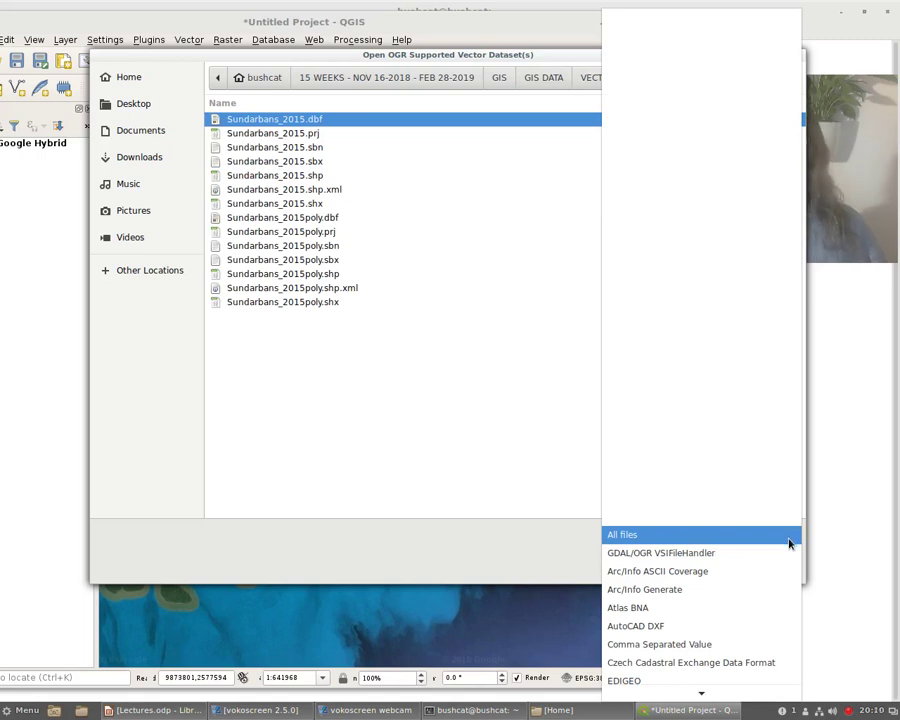
pyautogui.scroll(-1, 729, 625)
pyautogui.scroll(-2, 727, 623)
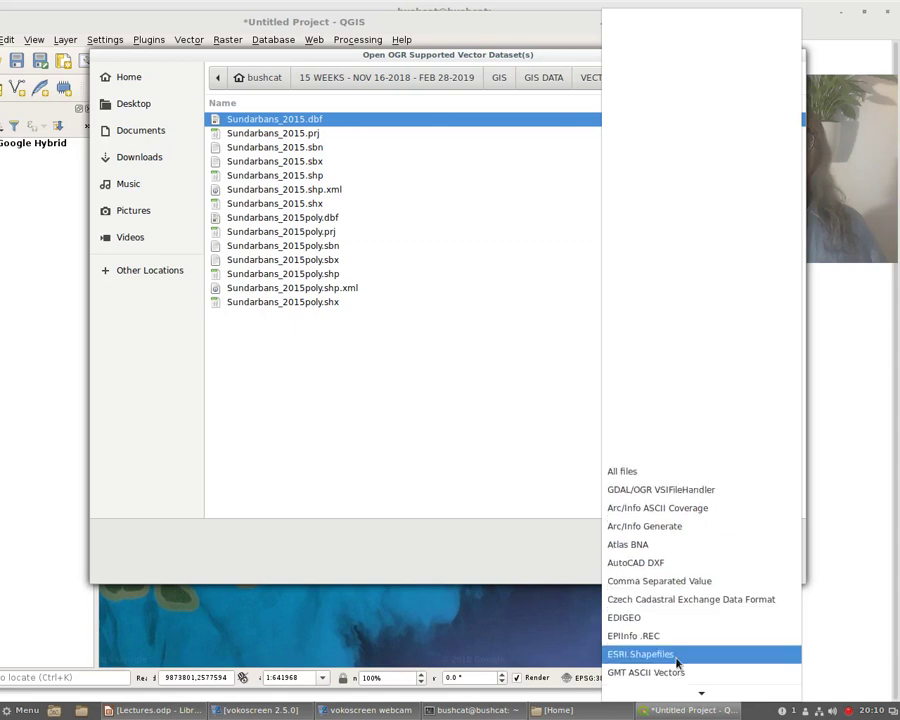
pyautogui.click(676, 655)
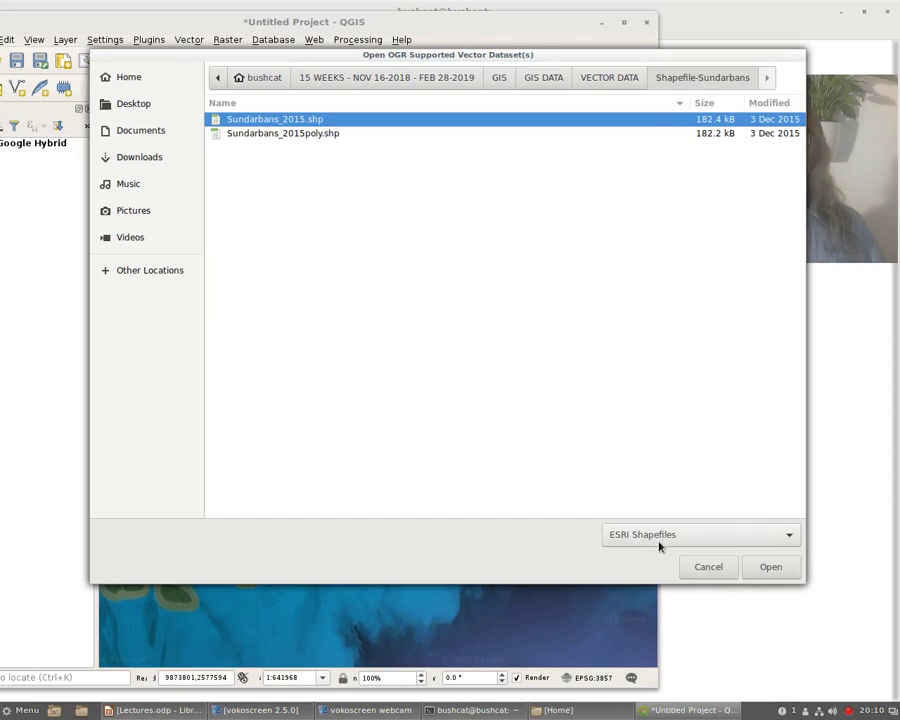
# Step: Add Sundarbans_2015.shp to the project as a vector layer and close the data source dialog
pyautogui.click(277, 139)
pyautogui.click(279, 121)
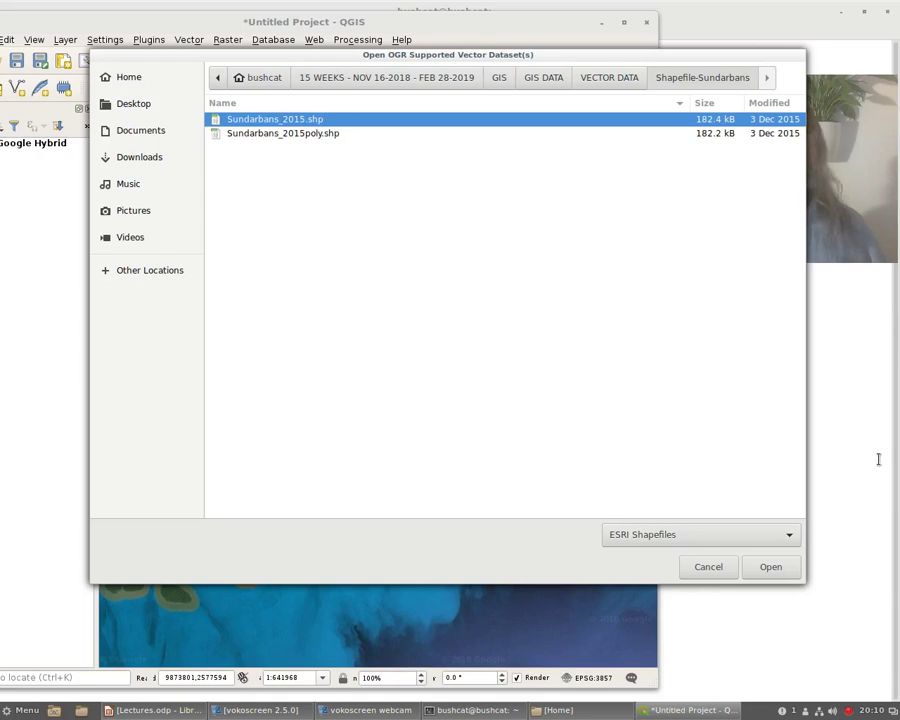
pyautogui.click(771, 568)
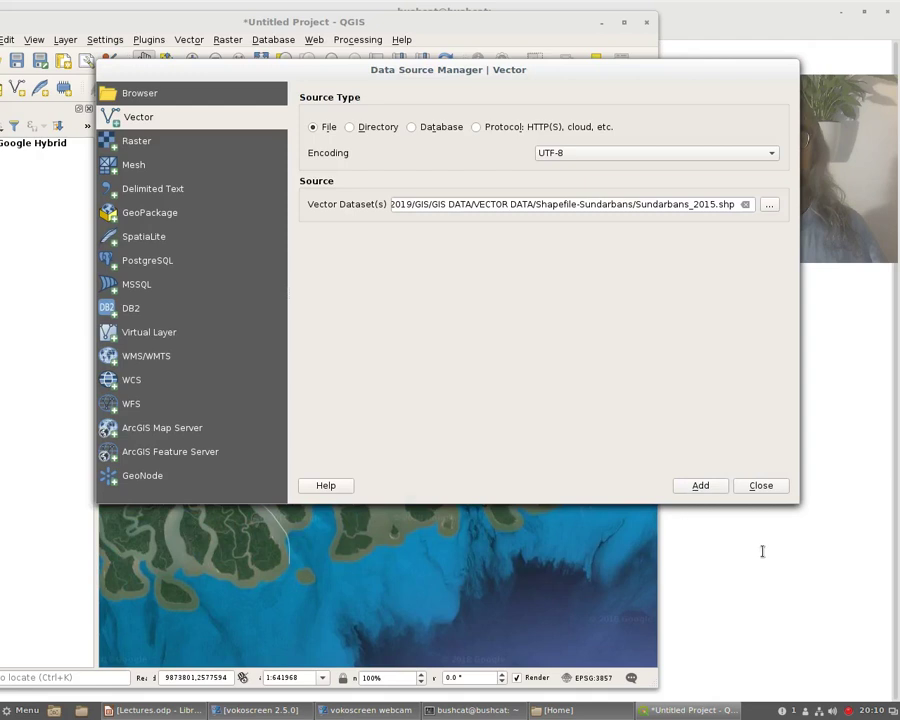
pyautogui.click(701, 486)
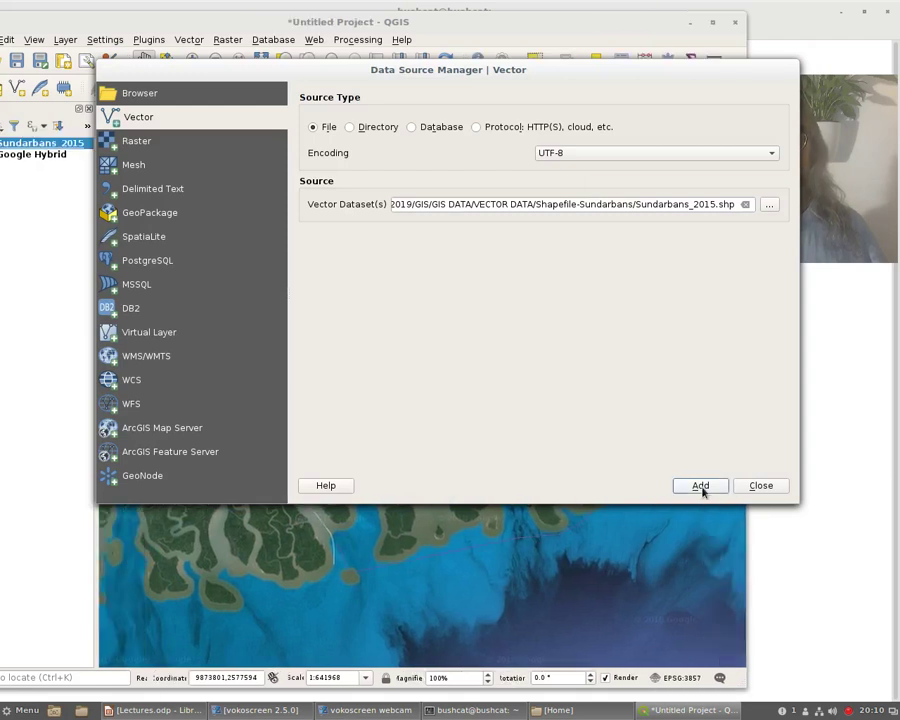
pyautogui.click(759, 485)
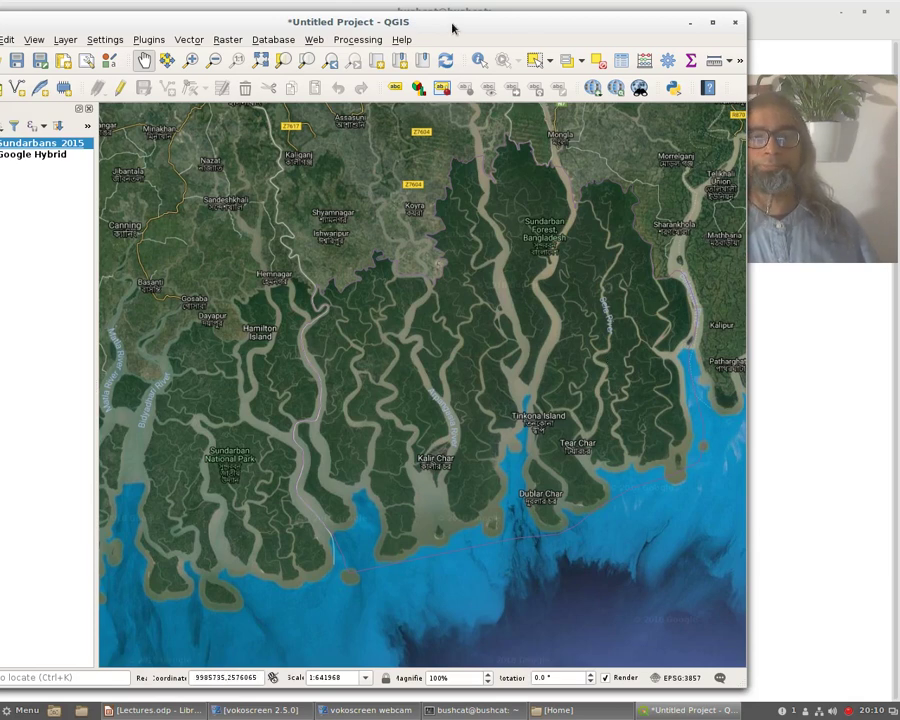
# Step: Narrow the project window and the borderless webcam preview so that they sit side by side without overlapping
pyautogui.moveTo(452, 24); pyautogui.dragTo(442, 19)
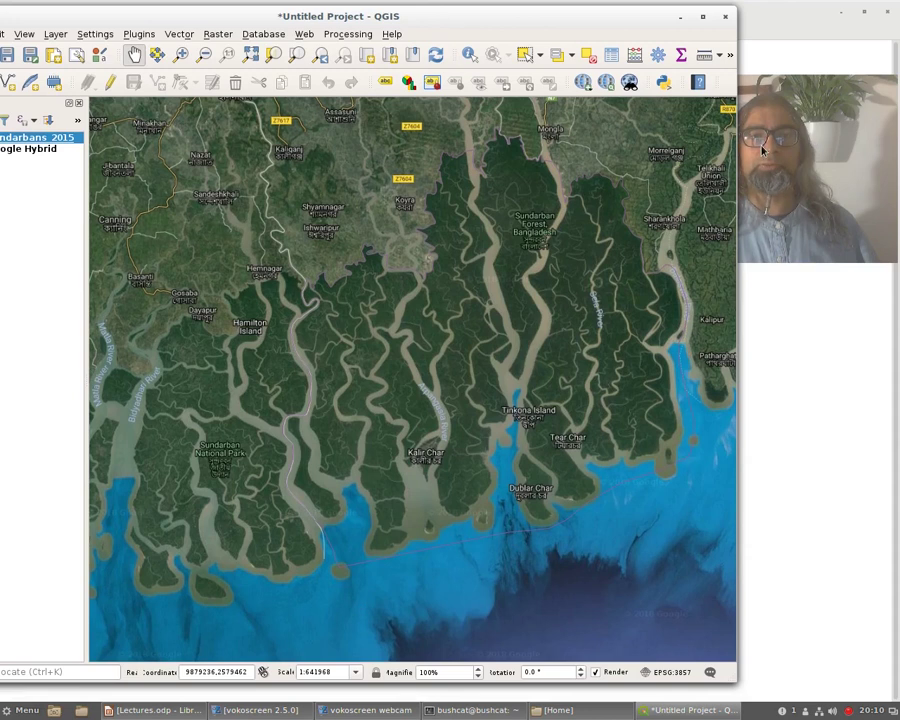
pyautogui.moveTo(737, 150); pyautogui.dragTo(575, 160)
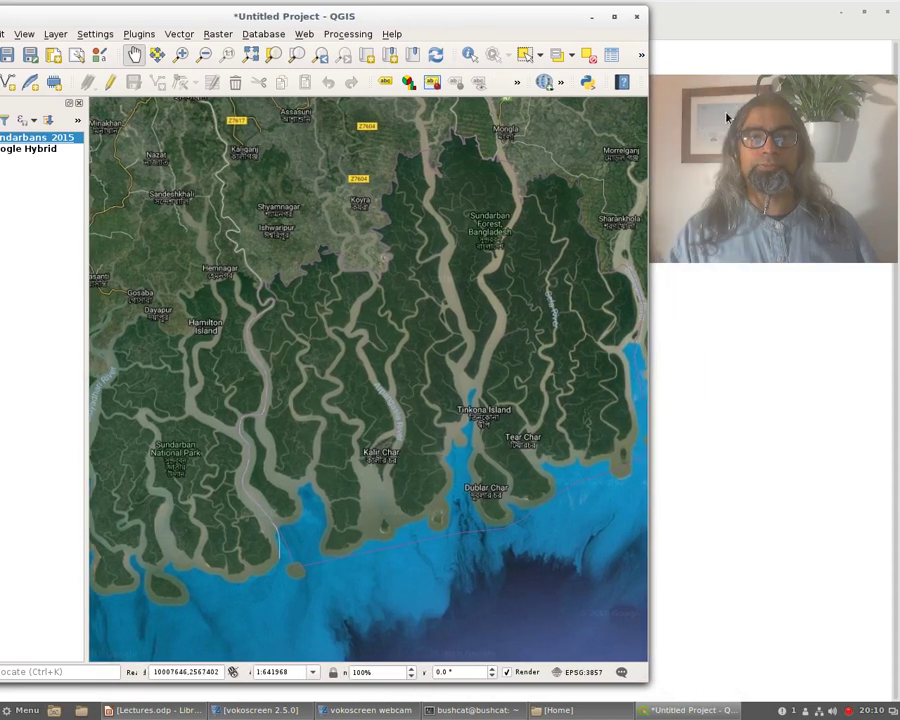
pyautogui.rightClick(728, 118)
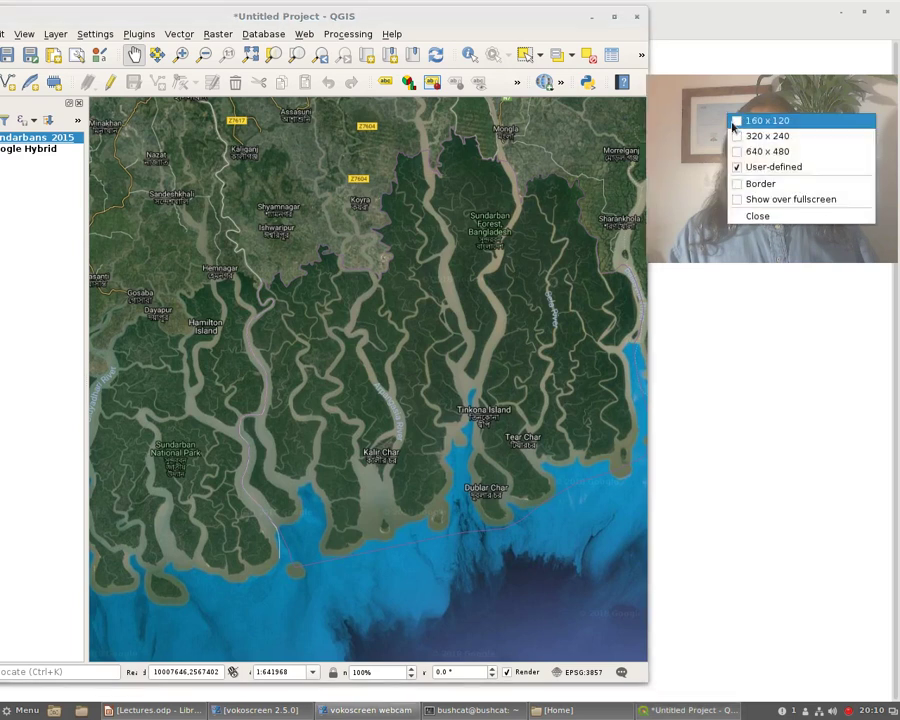
pyautogui.click(741, 186)
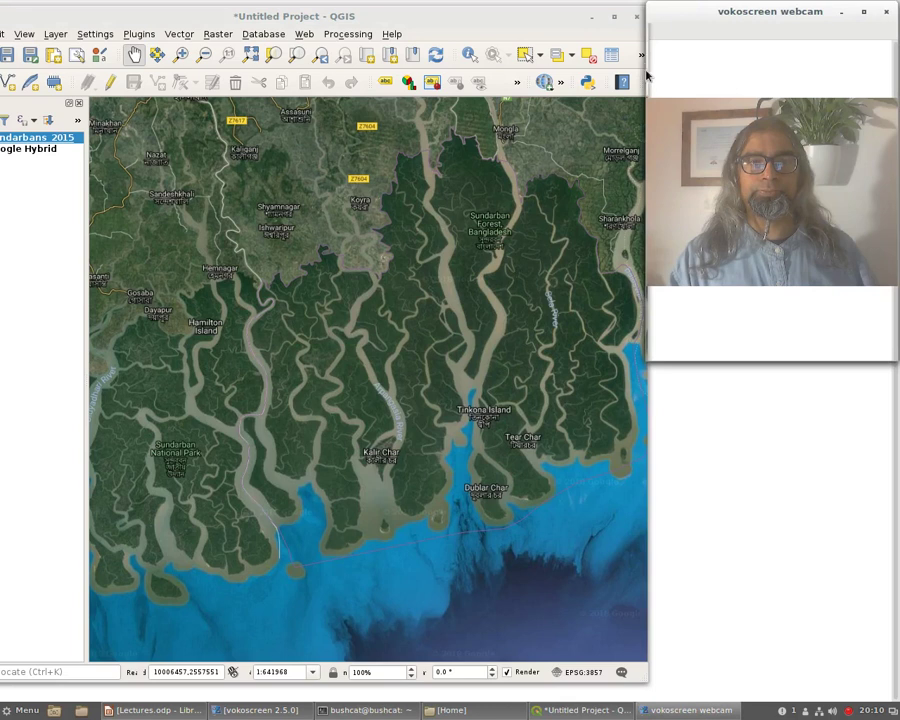
pyautogui.moveTo(648, 68); pyautogui.dragTo(670, 68)
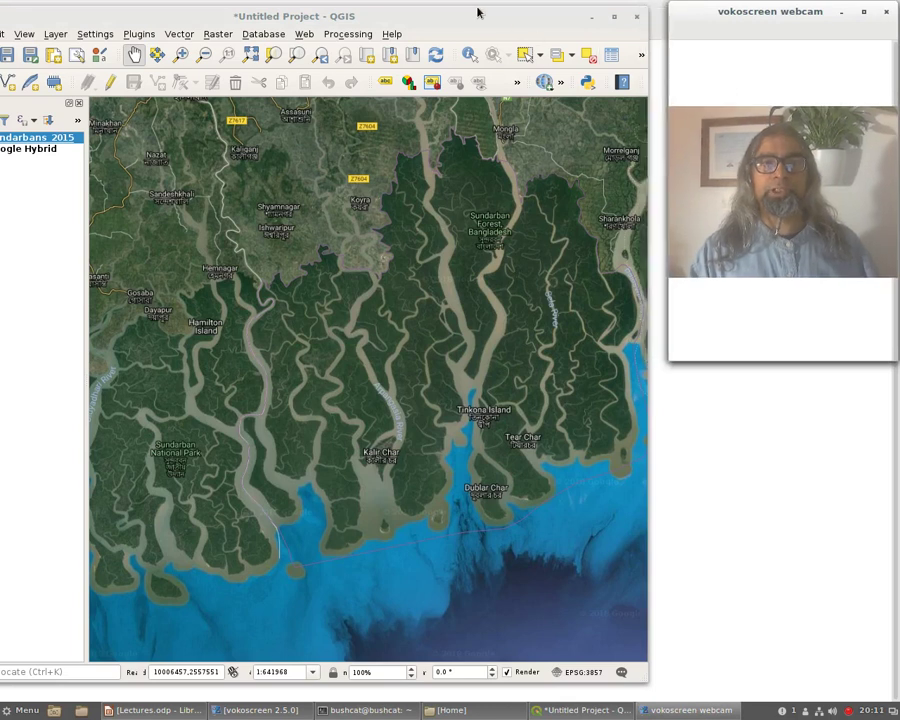
pyautogui.moveTo(478, 12); pyautogui.dragTo(484, 7)
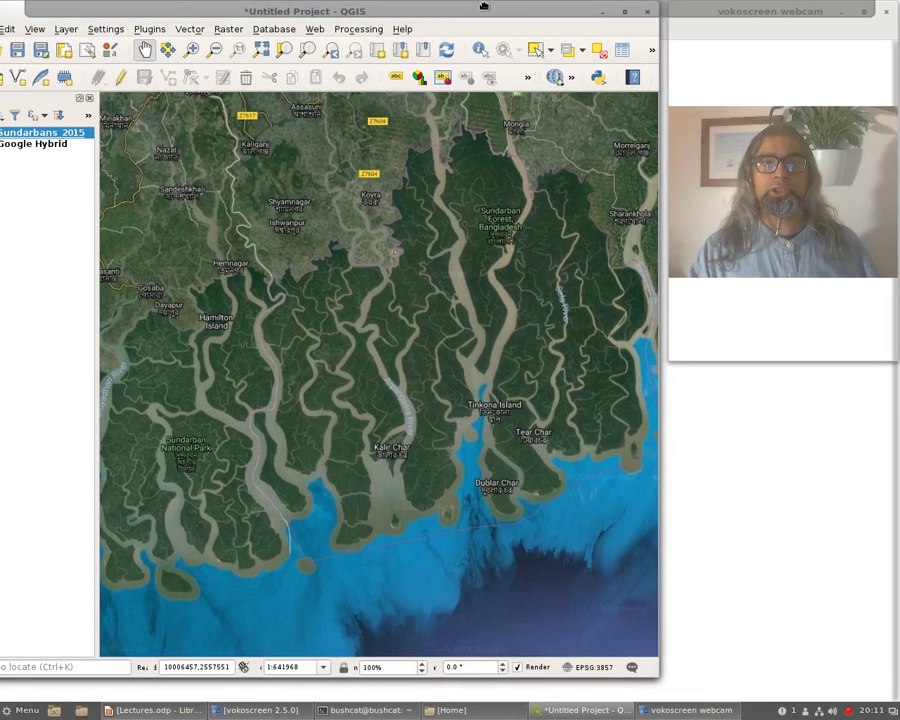
pyautogui.rightClick(806, 188)
pyautogui.click(763, 254)
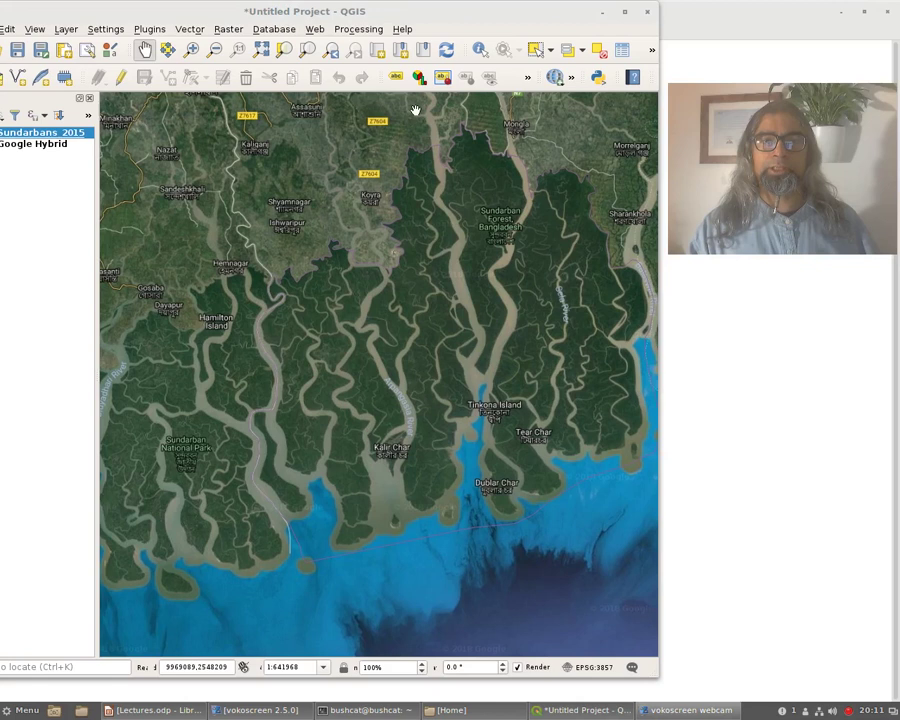
# Step: Shift the project window slightly down and widen its layer list a little
pyautogui.moveTo(404, 14); pyautogui.dragTo(402, 12)
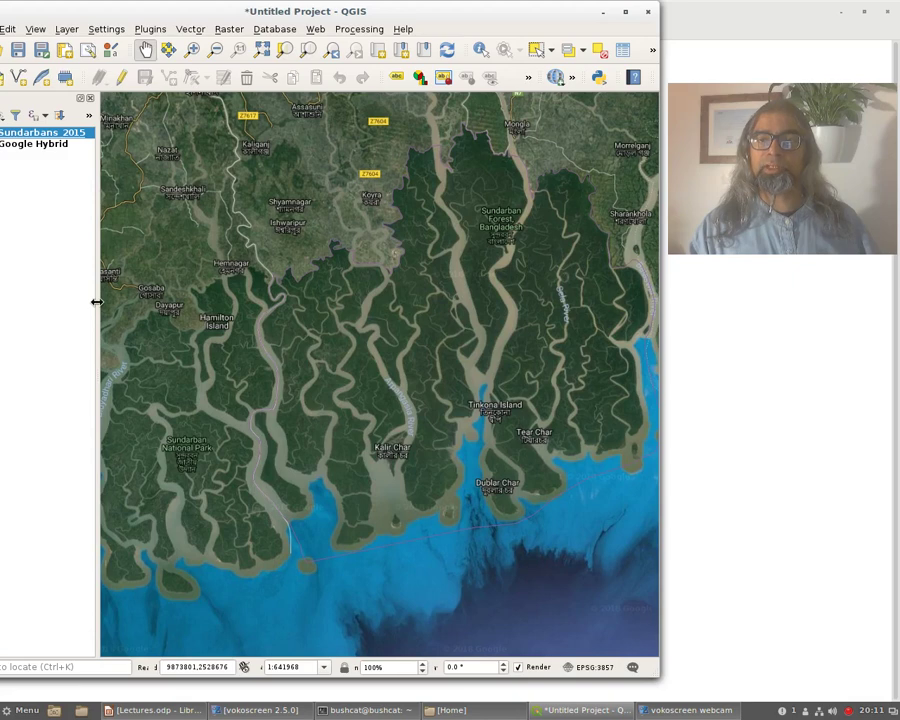
pyautogui.moveTo(96, 302); pyautogui.dragTo(109, 301)
pyautogui.moveTo(90, 8); pyautogui.dragTo(93, 29)
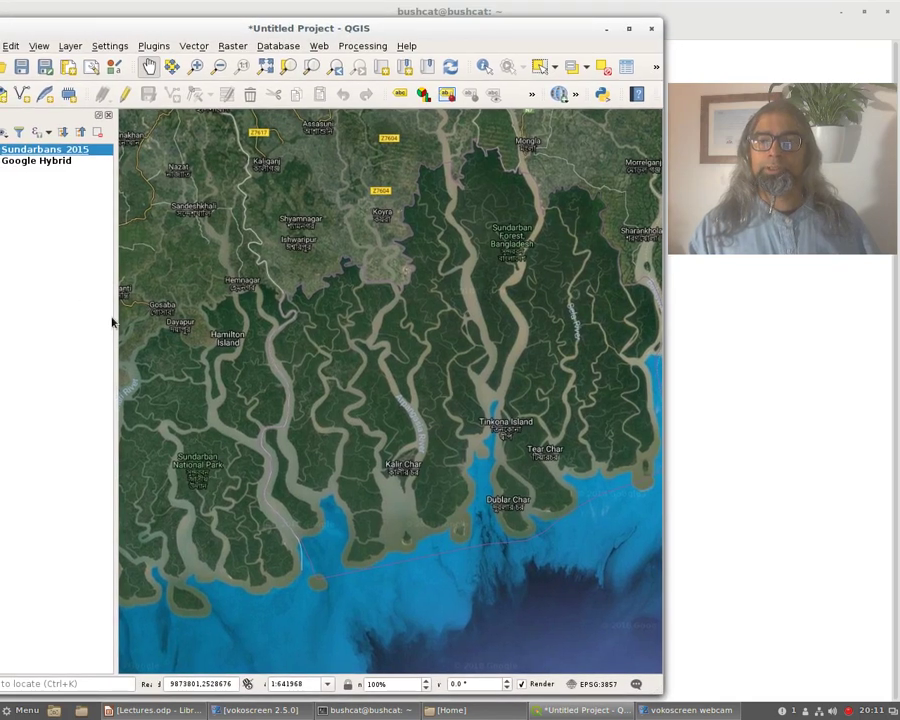
pyautogui.moveTo(116, 311)
pyautogui.mouseDown()
pyautogui.moveTo(127, 307)
pyautogui.moveTo(116, 307)
pyautogui.mouseUp()
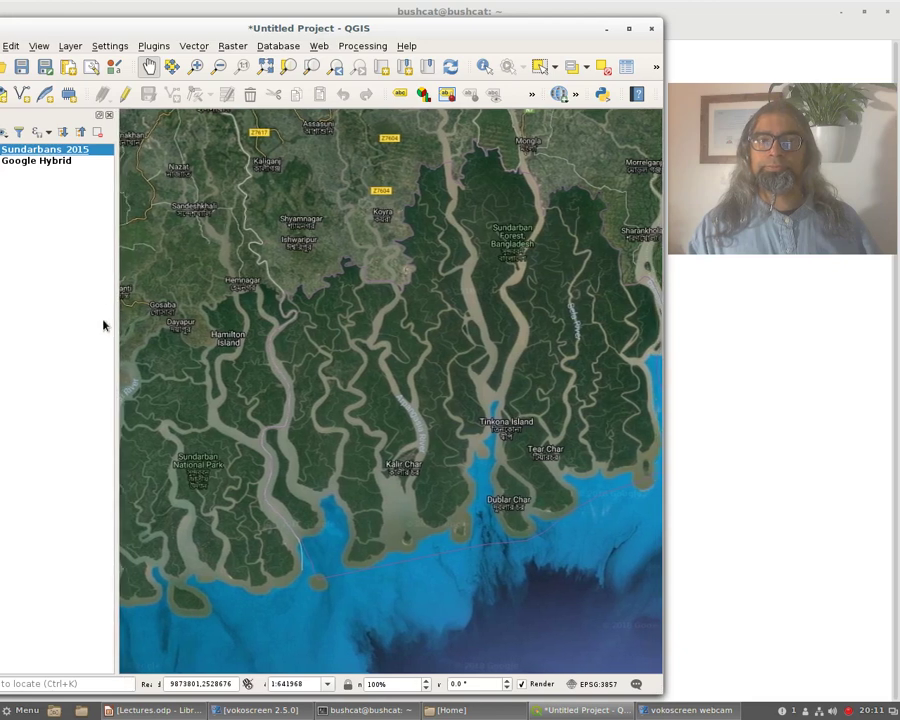
# Step: Change the simple line color of the Sundarbans_2015 layer's symbol to the recently used red
pyautogui.rightClick(98, 157)
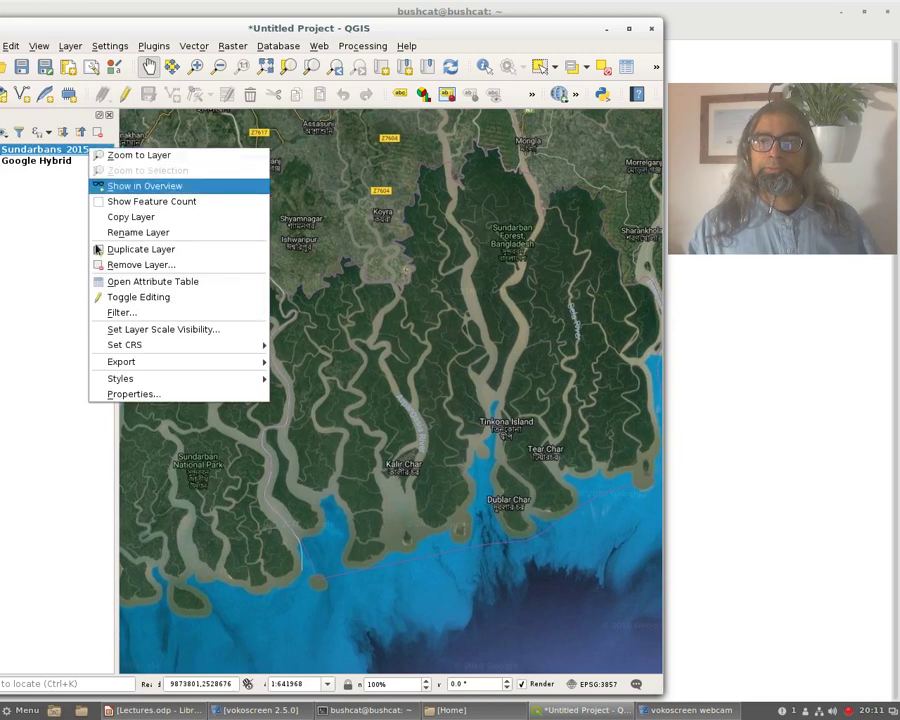
pyautogui.click(146, 397)
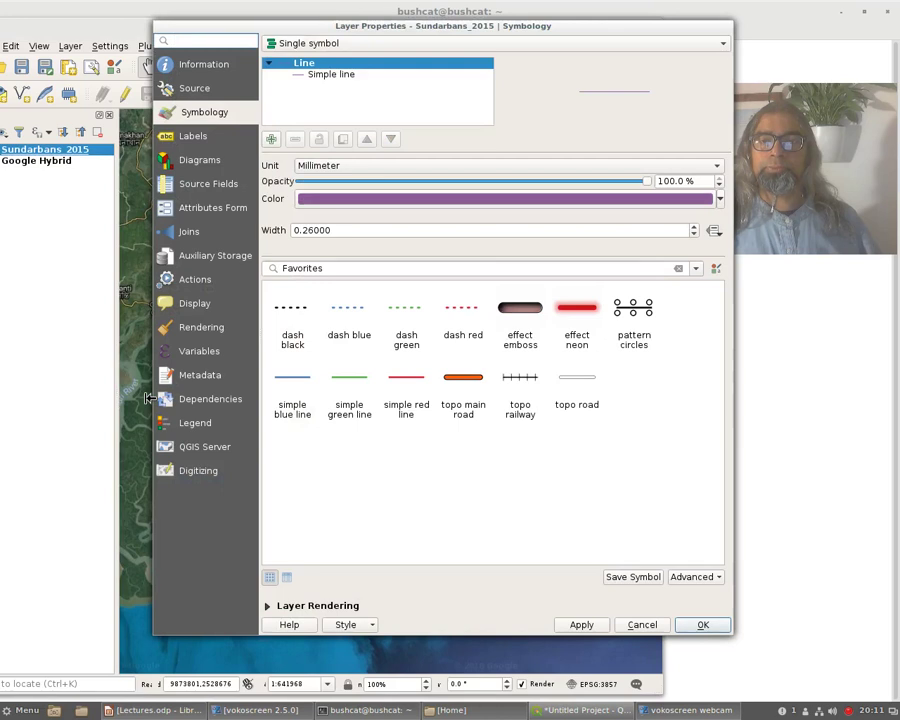
pyautogui.click(366, 76)
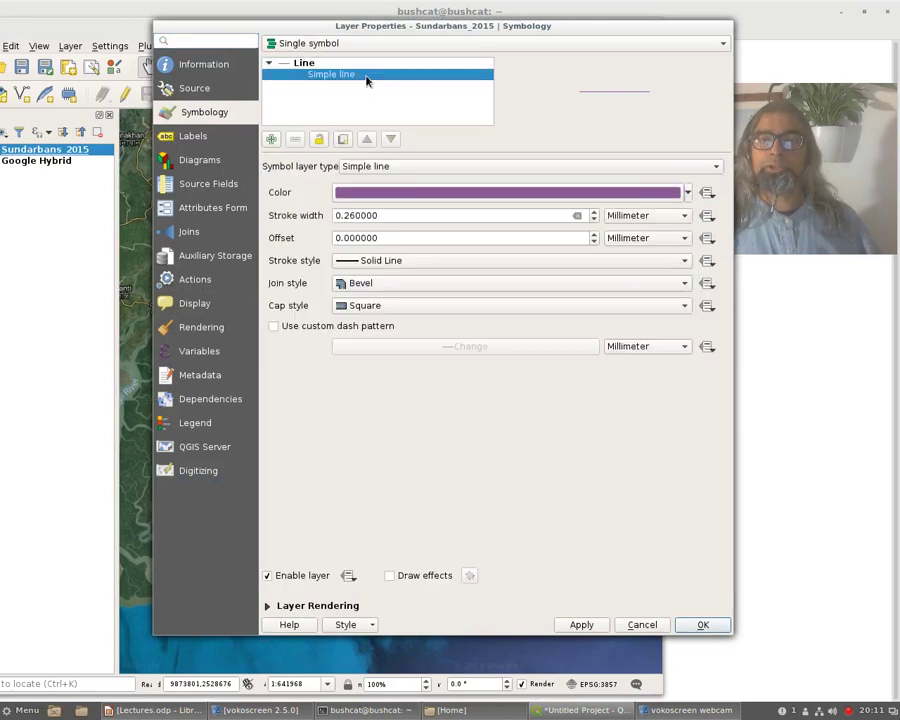
pyautogui.click(688, 194)
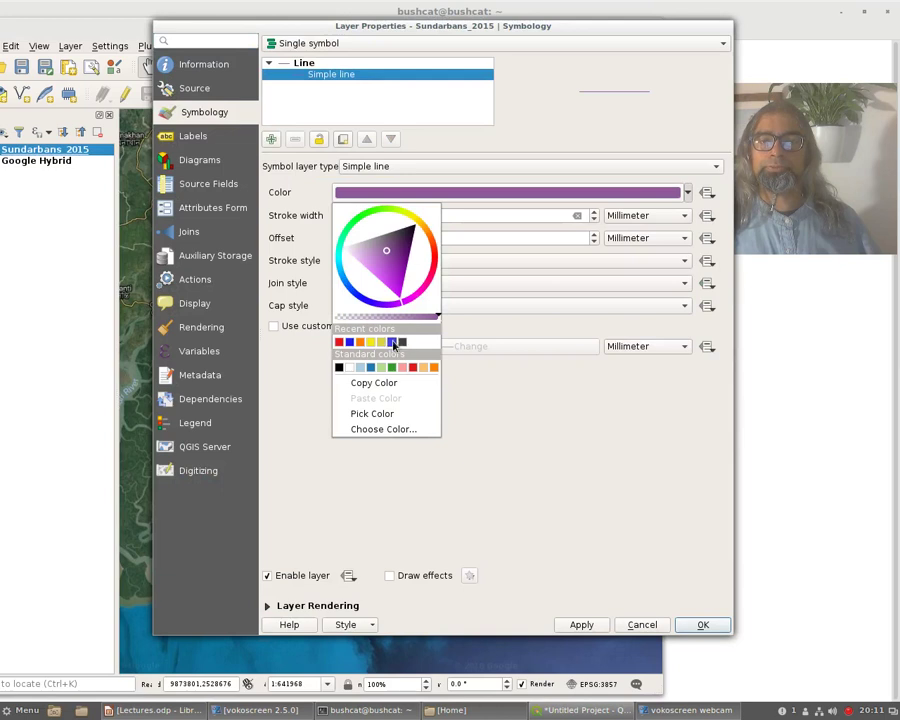
pyautogui.click(339, 342)
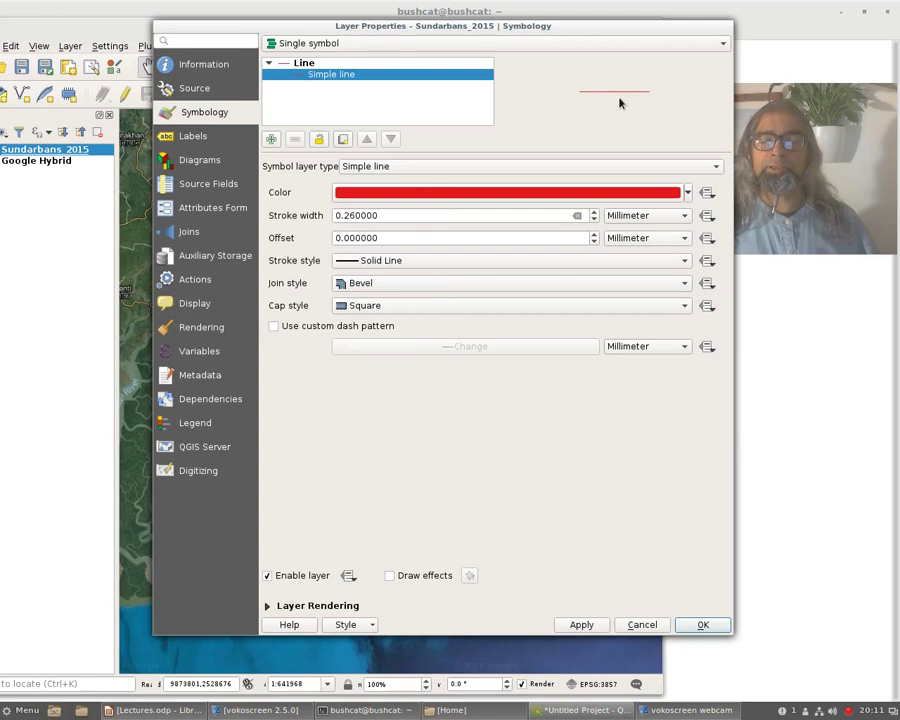
# Step: Set the line's stroke width to 0.66 mm and apply the new symbology to the Sundarbans_2015 layer
pyautogui.click(593, 212)
pyautogui.click(595, 213)
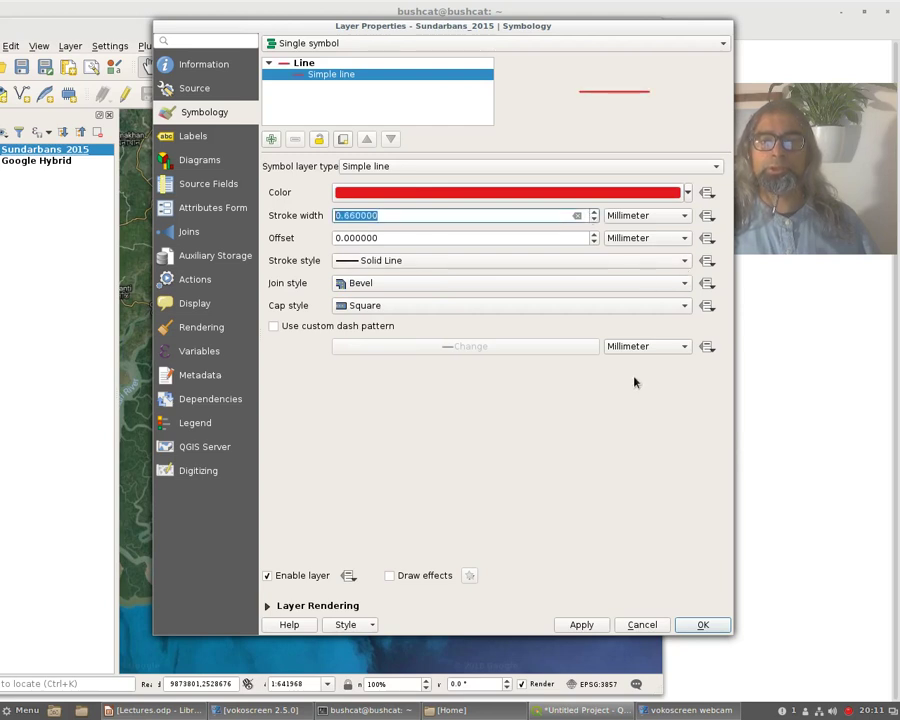
pyautogui.click(587, 625)
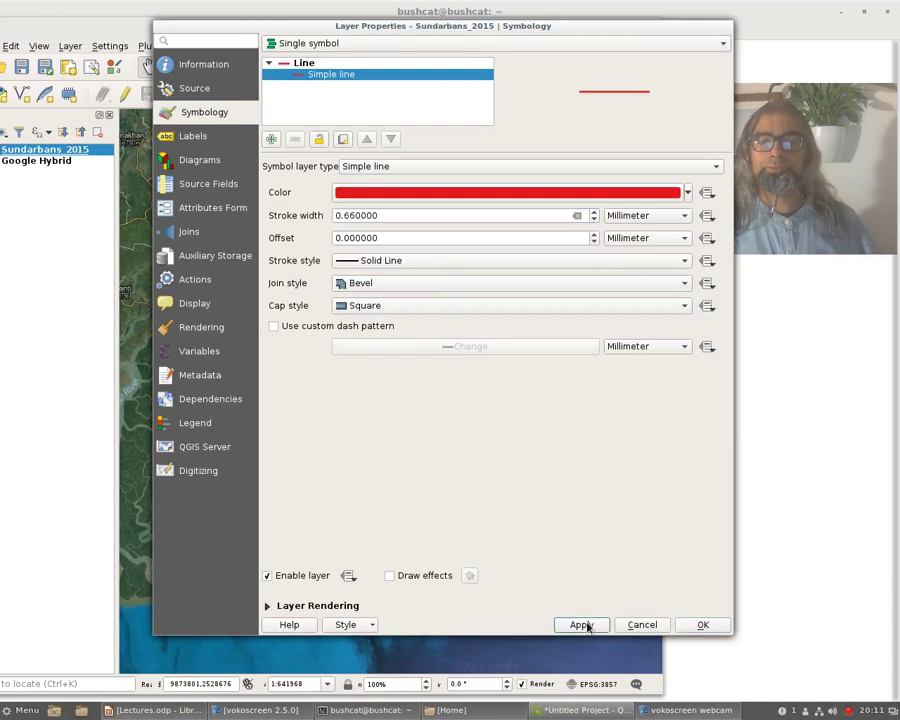
pyautogui.click(703, 624)
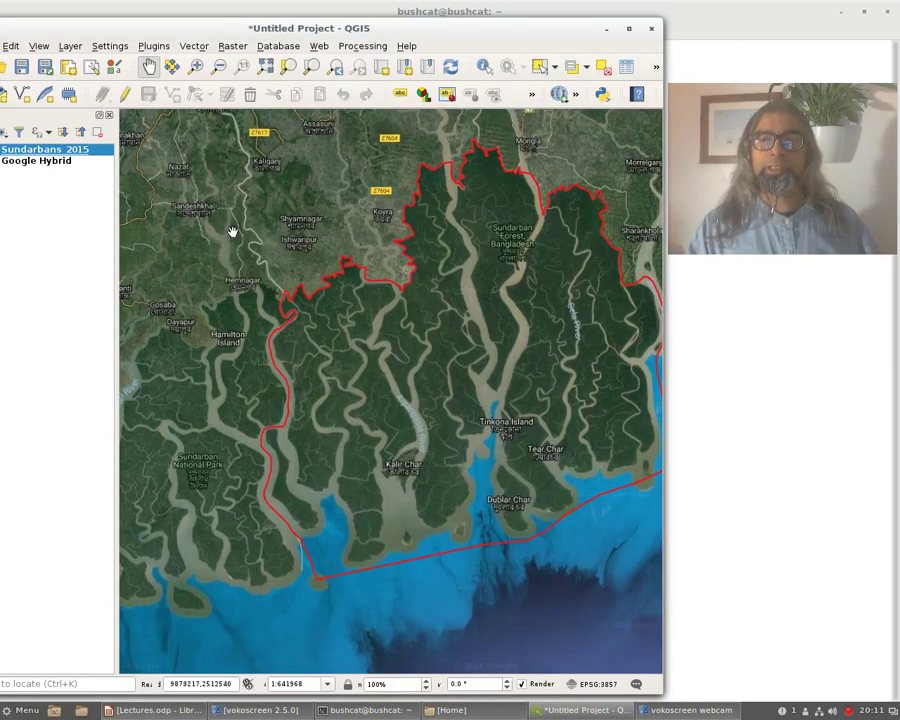
# Step: Bring the project window's full width onto the screen and set the webcam preview size to 320 x 240
pyautogui.moveTo(189, 34); pyautogui.dragTo(217, 46)
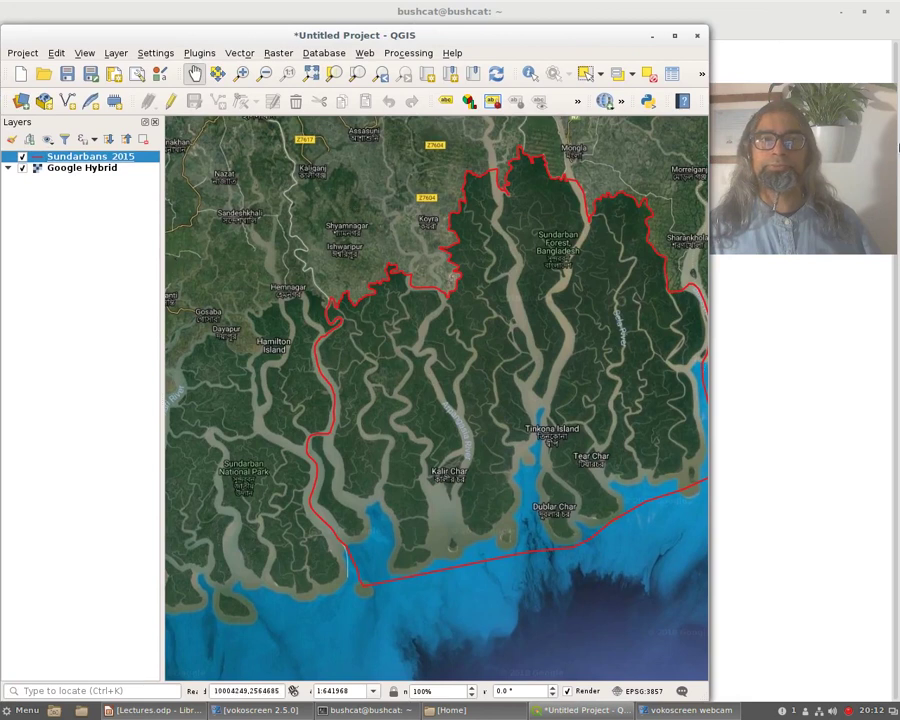
pyautogui.moveTo(890, 144); pyautogui.dragTo(862, 146)
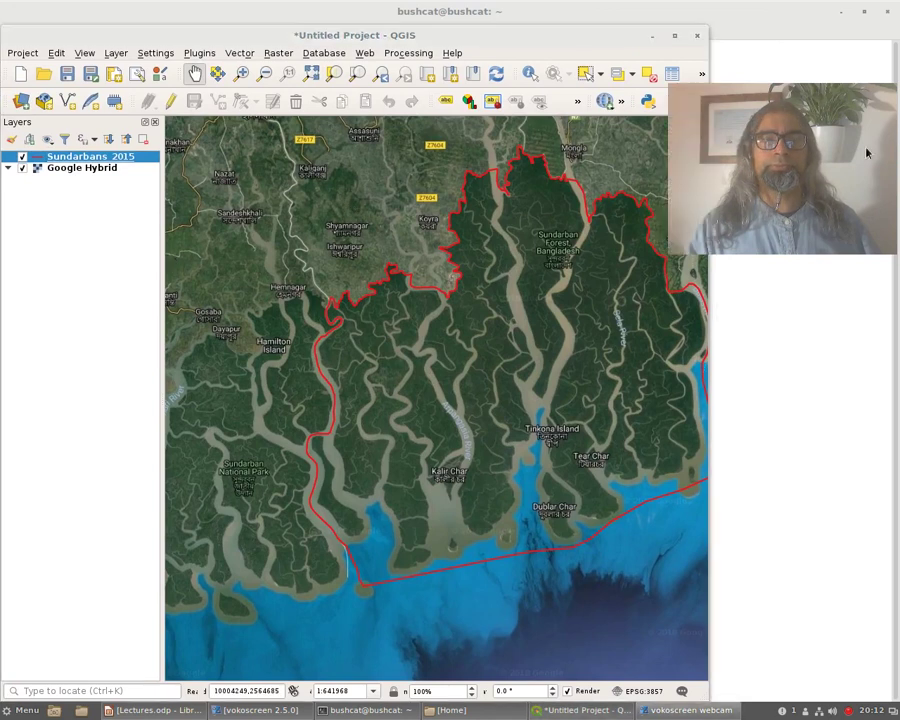
pyautogui.rightClick(866, 150)
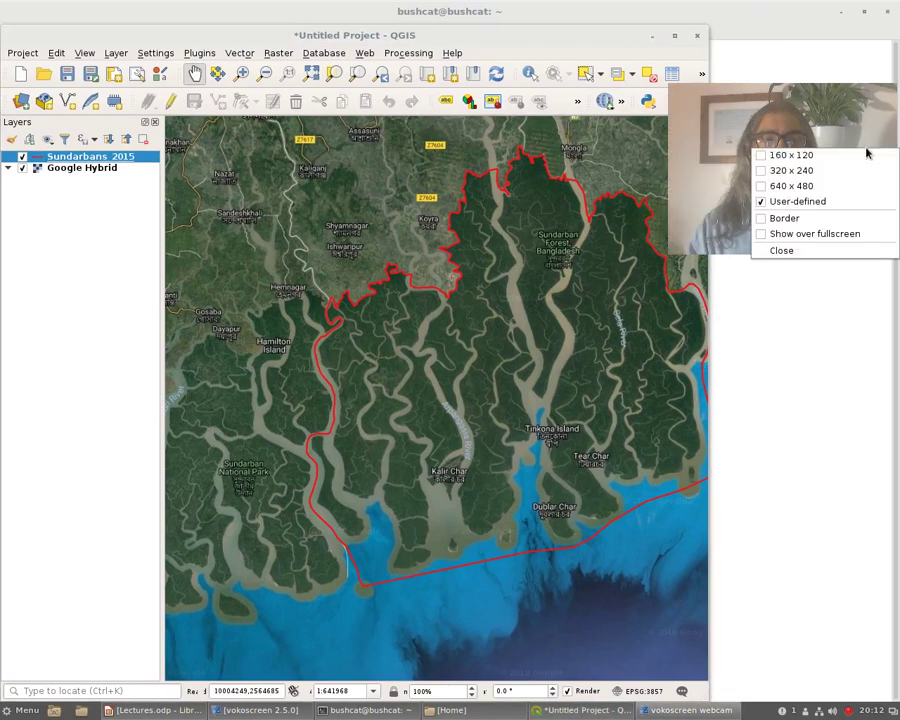
pyautogui.click(790, 171)
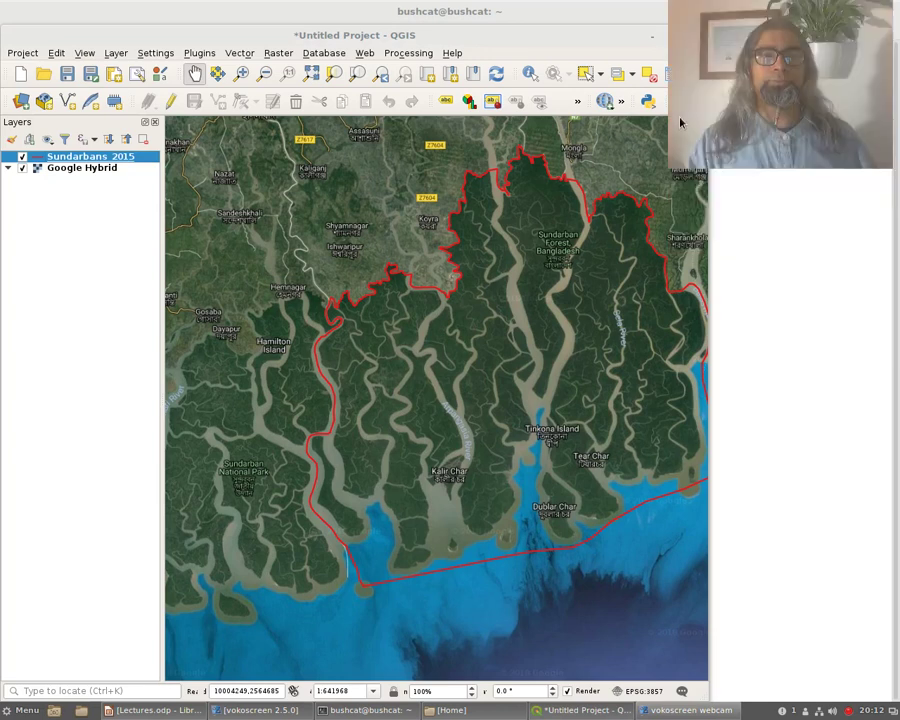
# Step: Show the webcam preview's border, narrow the preview until it clears the project window, and hide the border again
pyautogui.rightClick(725, 50)
pyautogui.click(737, 105)
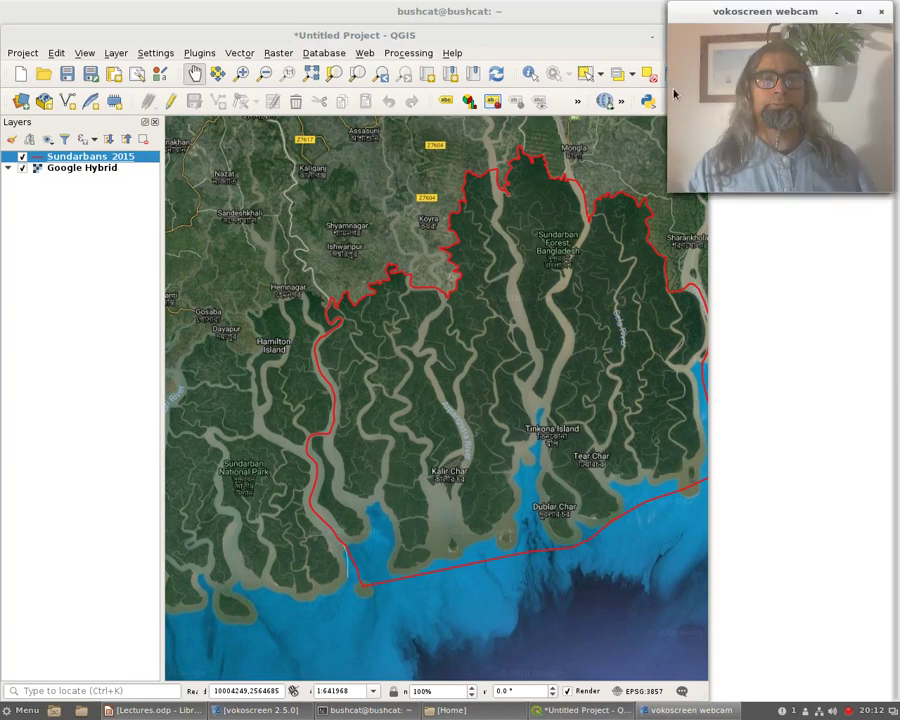
pyautogui.moveTo(668, 95); pyautogui.dragTo(719, 92)
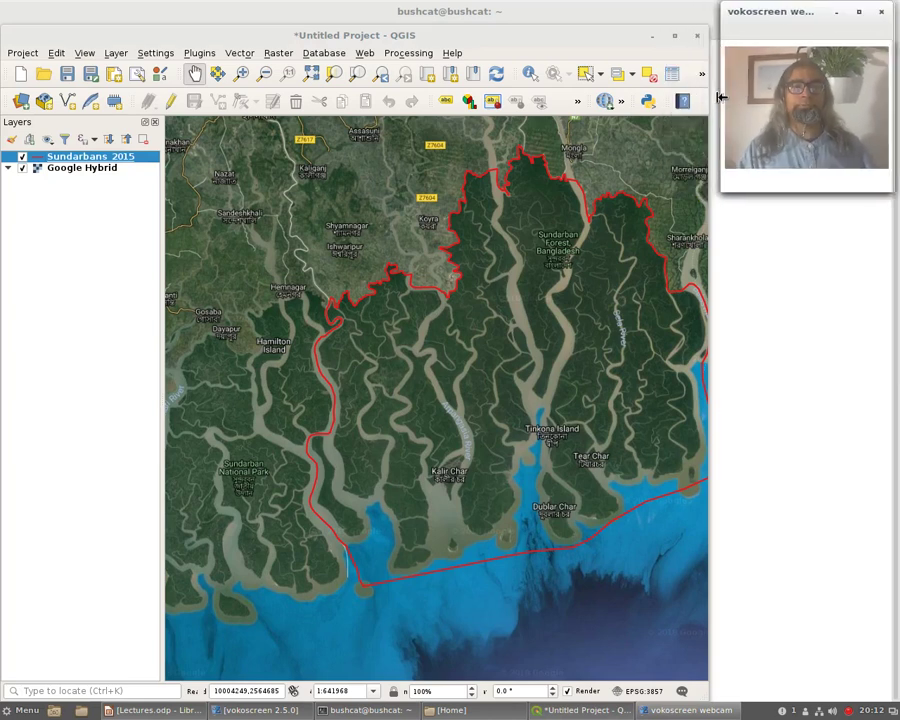
pyautogui.moveTo(587, 38)
pyautogui.mouseDown()
pyautogui.moveTo(586, 10)
pyautogui.moveTo(583, 28)
pyautogui.mouseUp()
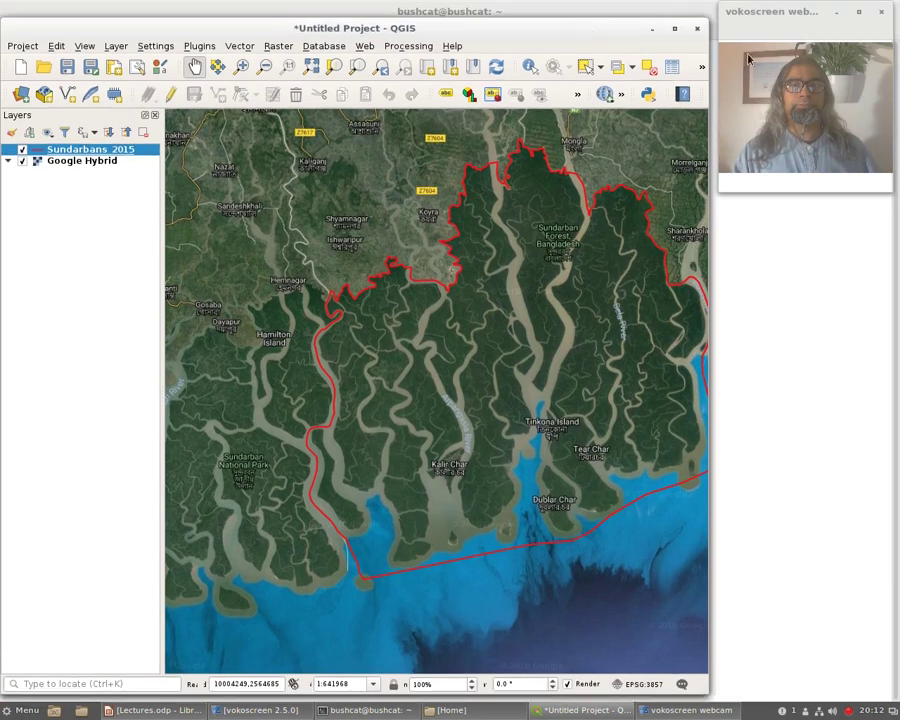
pyautogui.rightClick(779, 87)
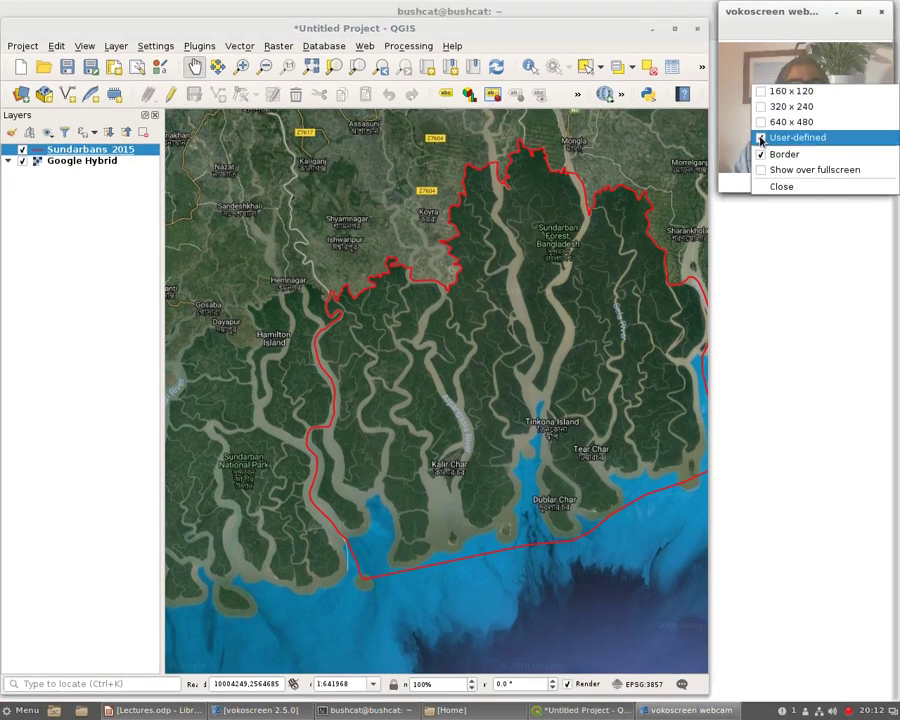
pyautogui.click(765, 153)
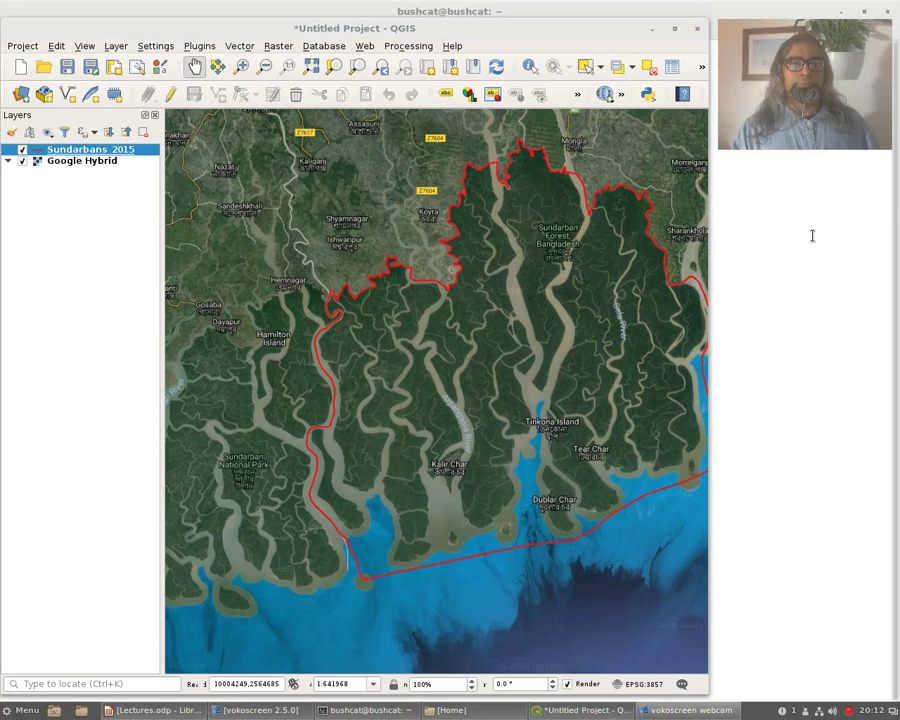
# Step: View the whole Sundarbans_2015 outline with and without the basemap by hiding and restoring Google Hybrid twice
pyautogui.moveTo(706, 283)
pyautogui.mouseDown()
pyautogui.moveTo(714, 283)
pyautogui.moveTo(694, 287)
pyautogui.mouseUp()
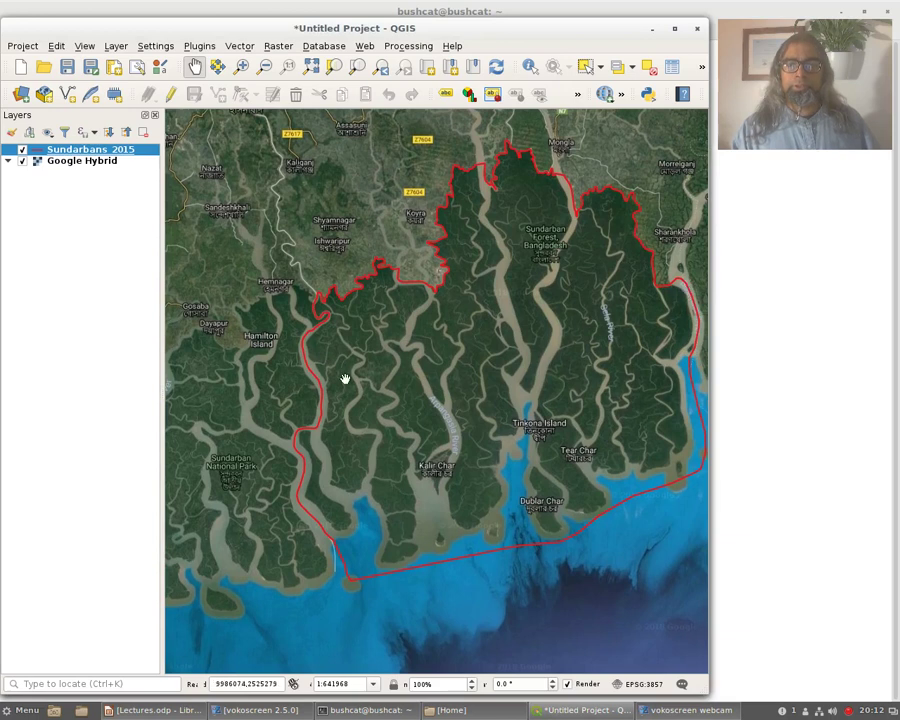
pyautogui.click(23, 162)
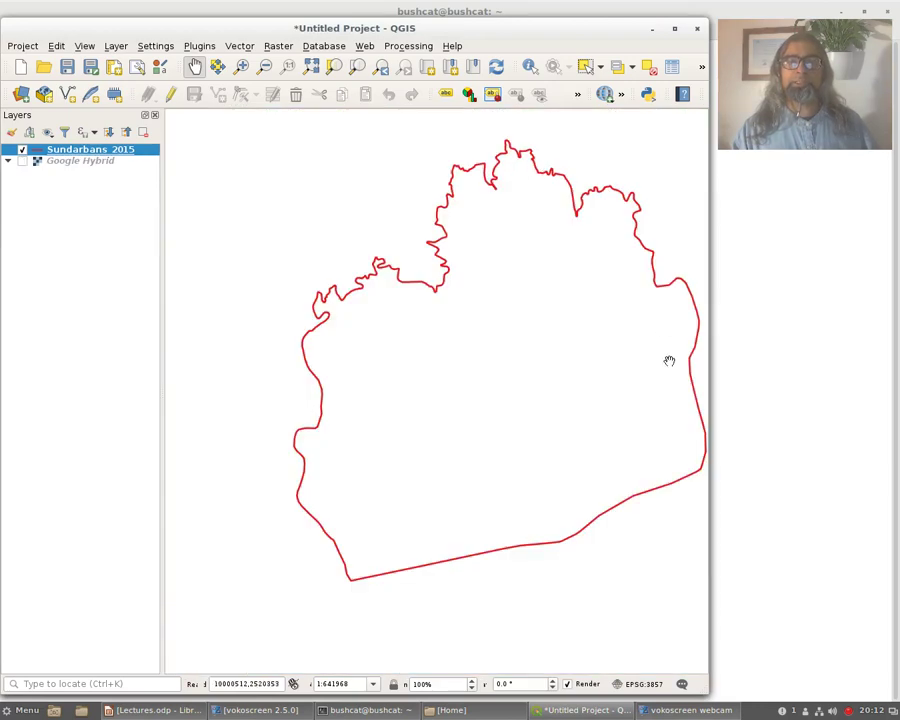
pyautogui.click(21, 163)
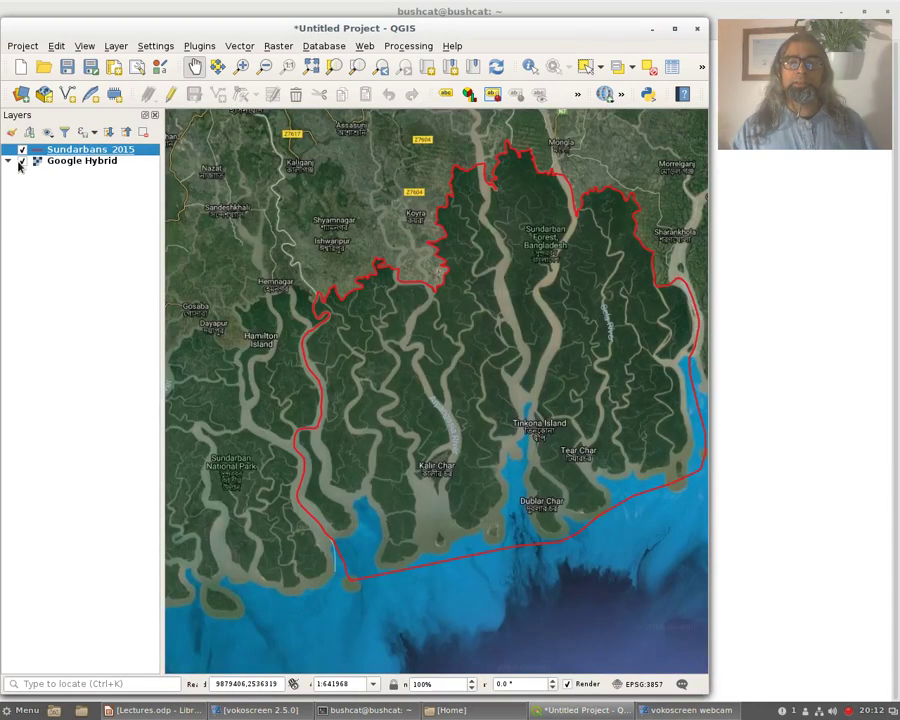
pyautogui.click(21, 163)
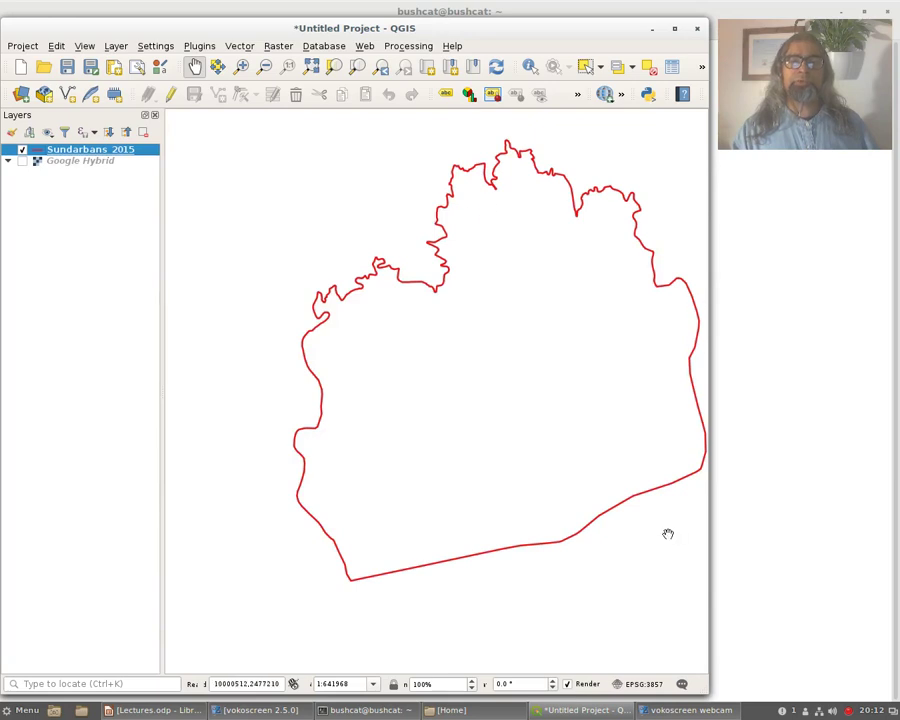
pyautogui.click(22, 162)
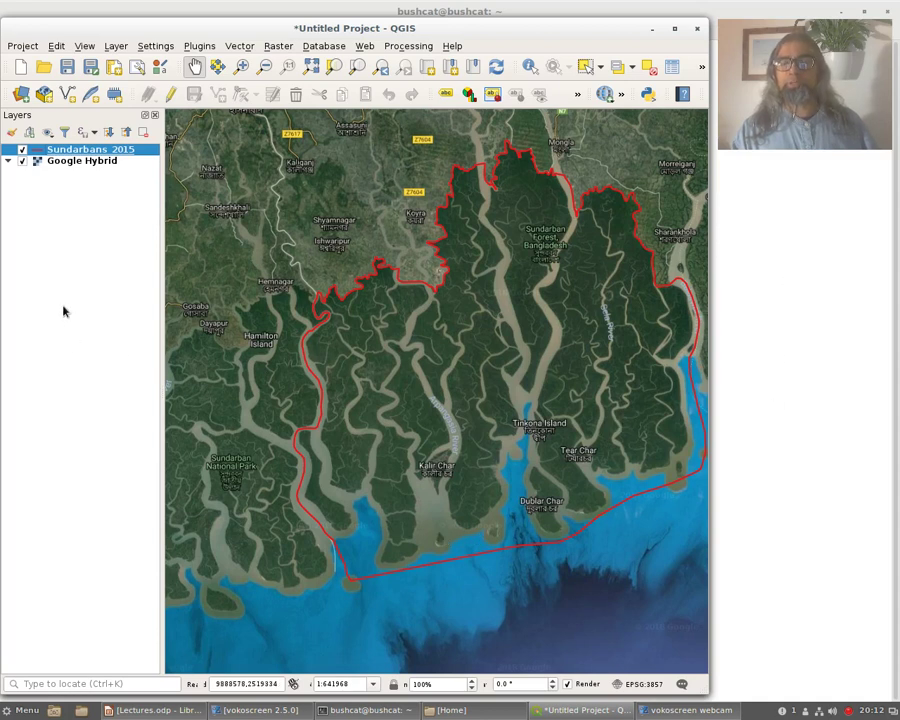
# Step: Hide both Sundarbans_2015 and Google Hybrid, and restore them one by one to compare the vector outline with the raster basemap
pyautogui.click(22, 149)
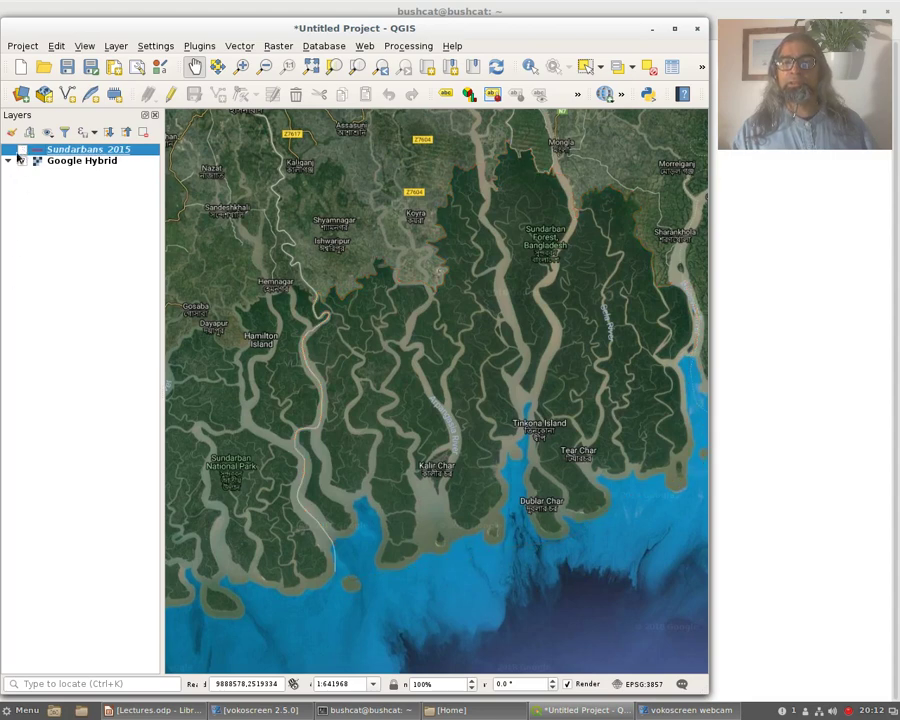
pyautogui.click(22, 161)
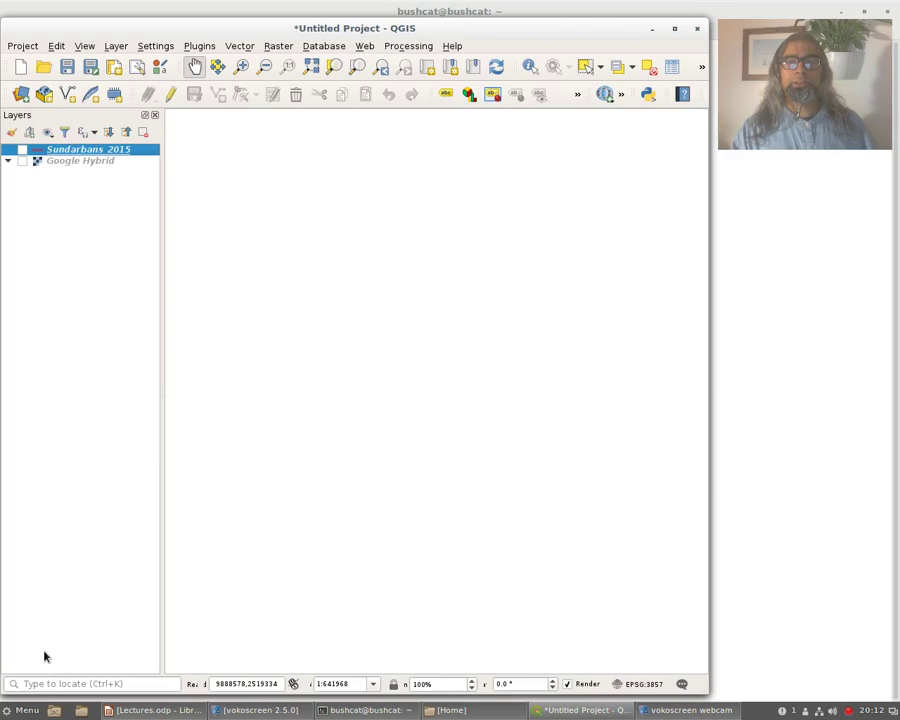
pyautogui.click(22, 149)
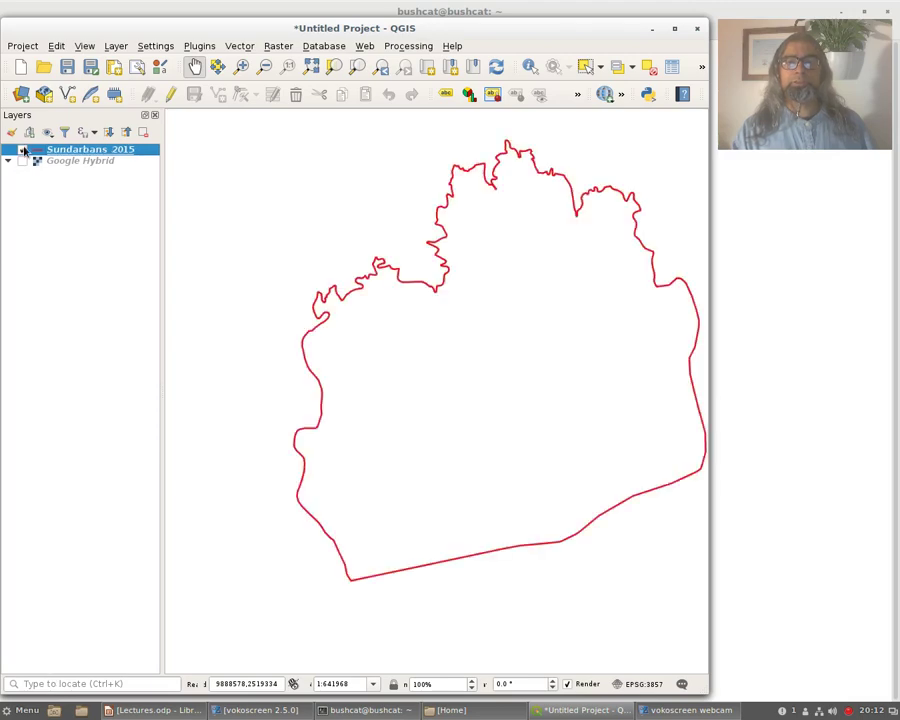
pyautogui.click(22, 160)
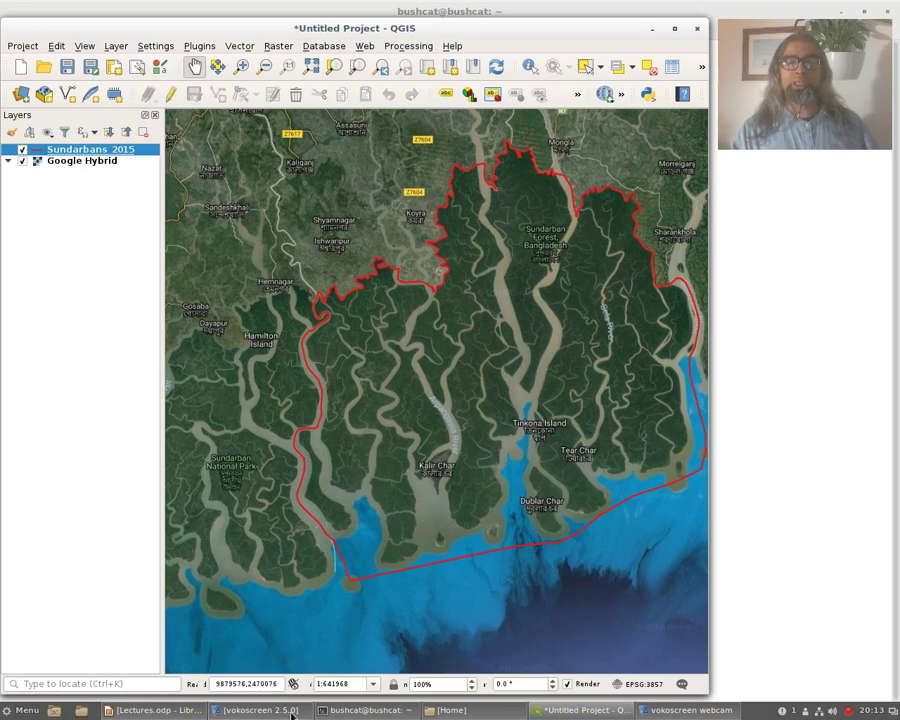
# Step: Switch to the Lectures.odp presentation, reveal its next objective, and return to the QGIS project with the webcam preview in front
pyautogui.click(155, 710)
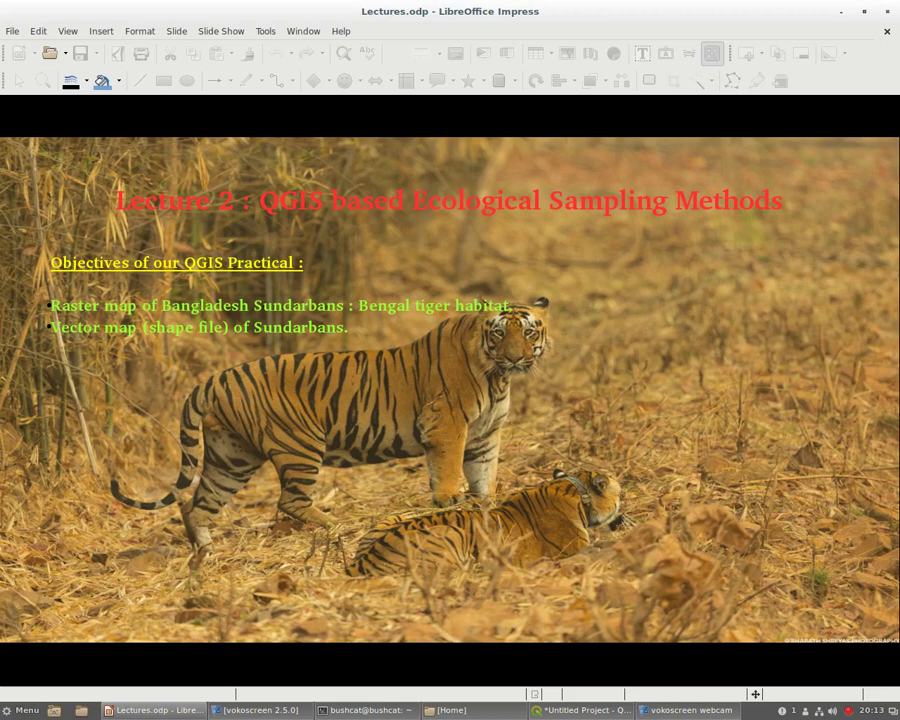
pyautogui.click(115, 443)
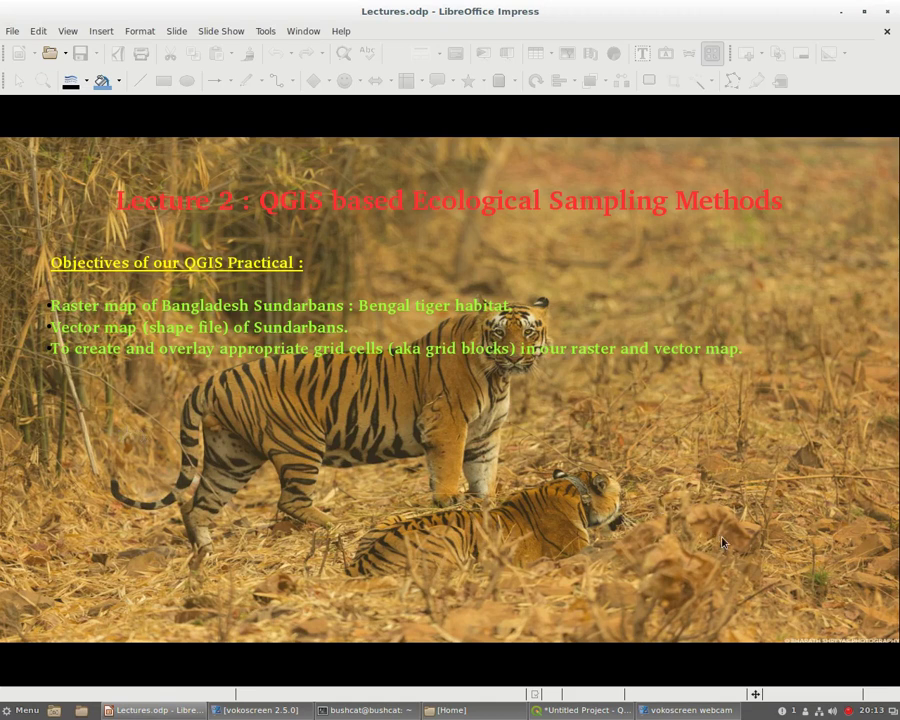
pyautogui.click(583, 710)
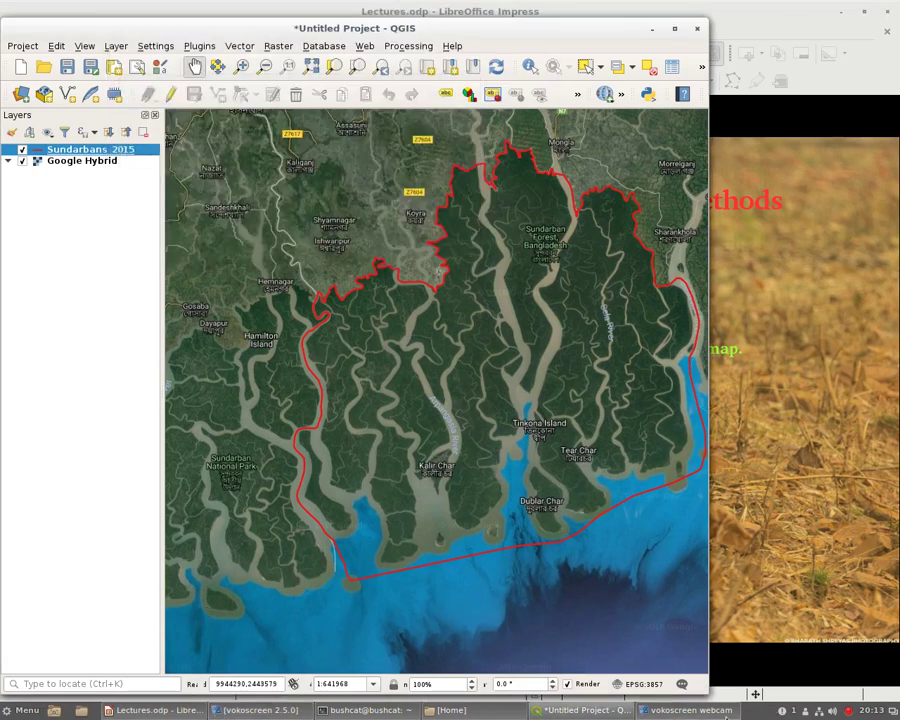
pyautogui.click(690, 710)
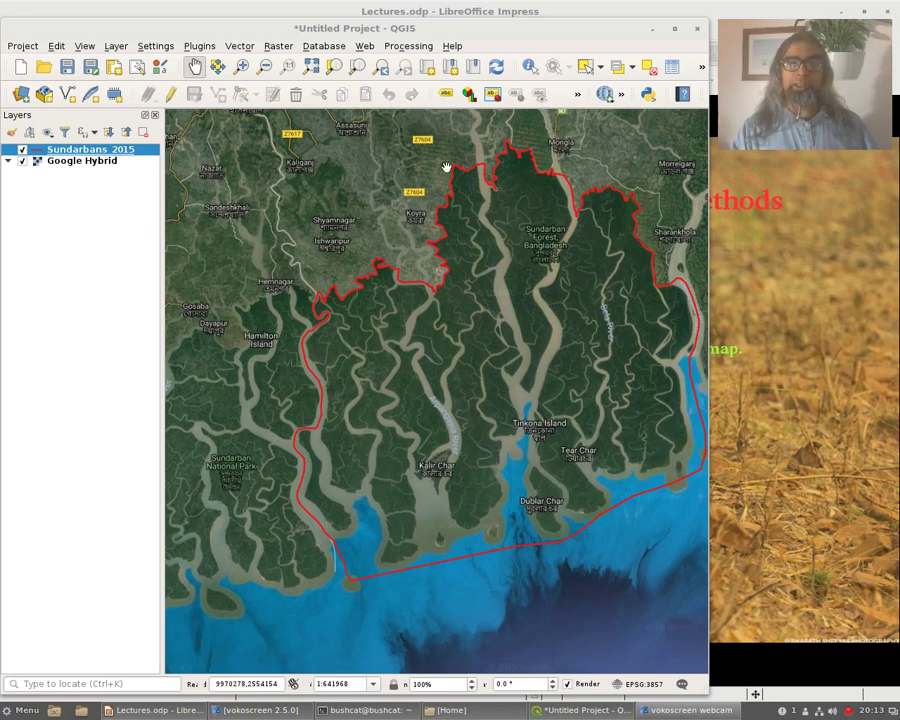
# Step: Start the Create Grid research tool and set the grid type to Rectangle (polygon)
pyautogui.click(240, 46)
pyautogui.moveTo(265, 124)
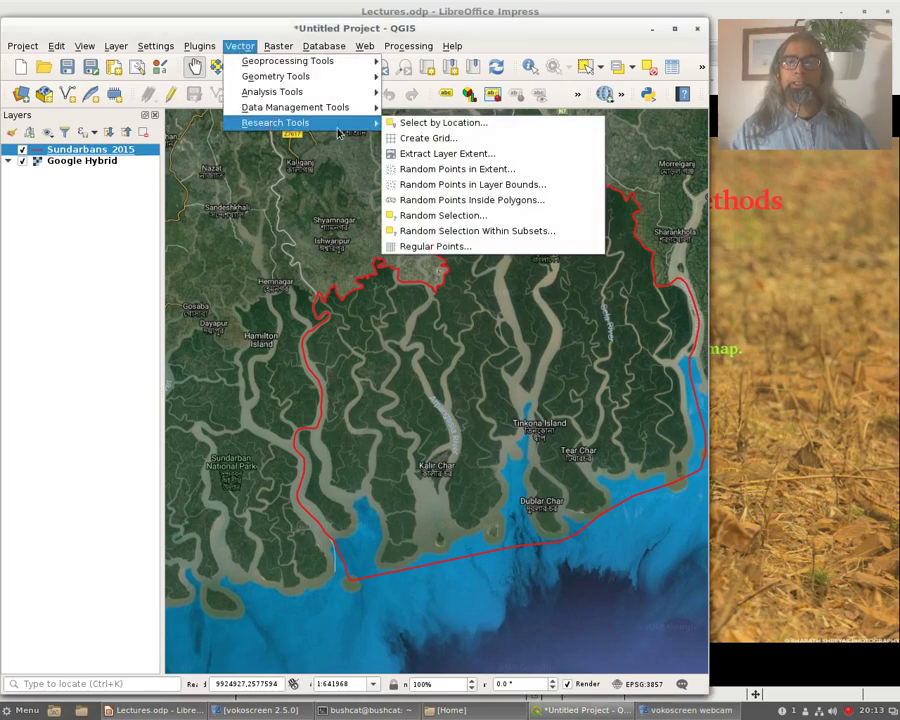
pyautogui.click(444, 146)
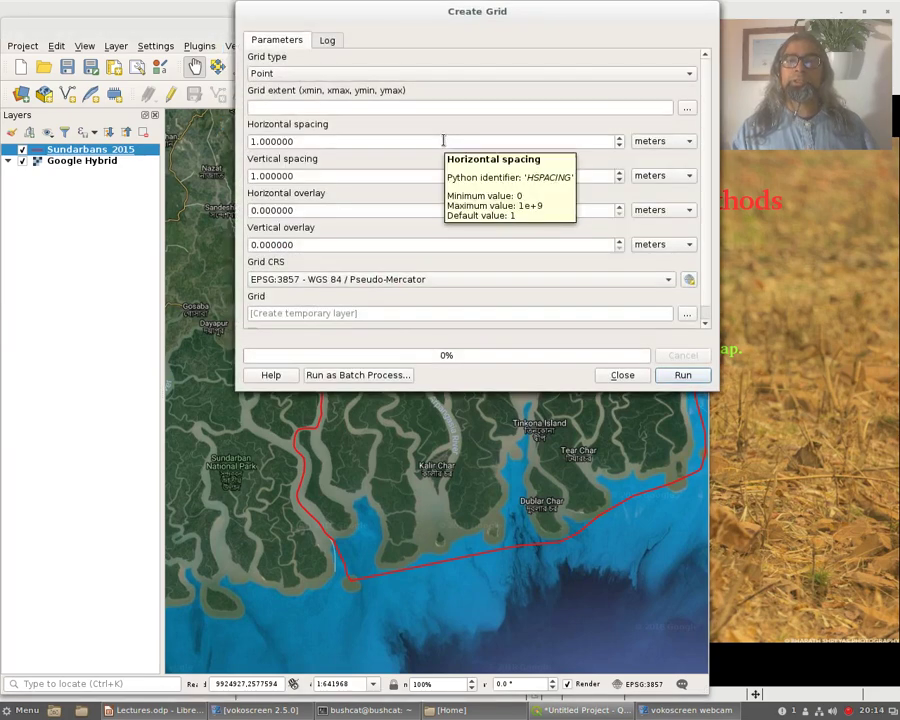
pyautogui.click(690, 74)
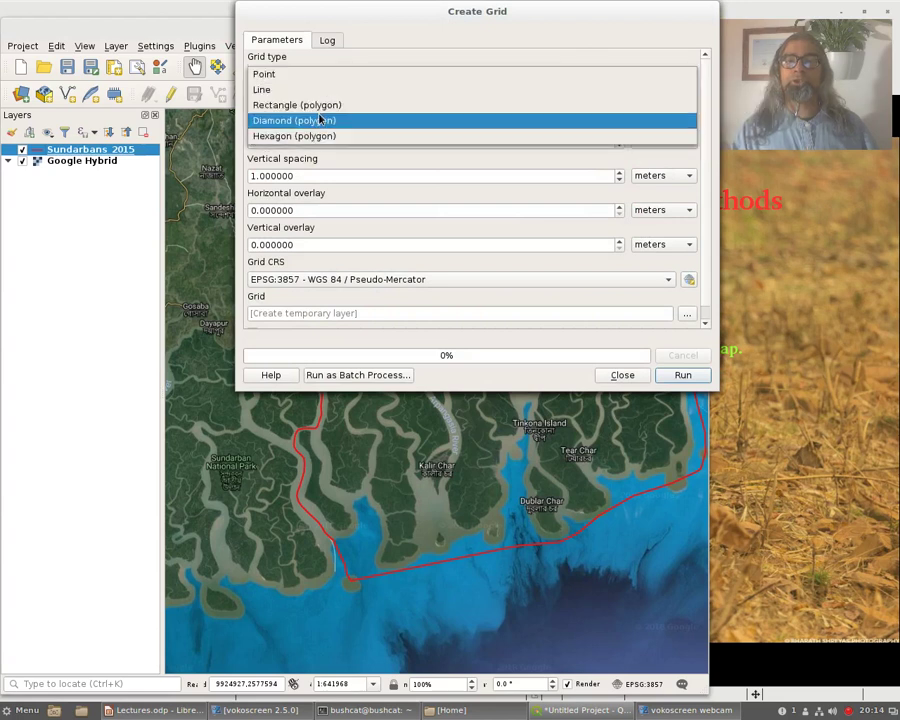
pyautogui.click(325, 107)
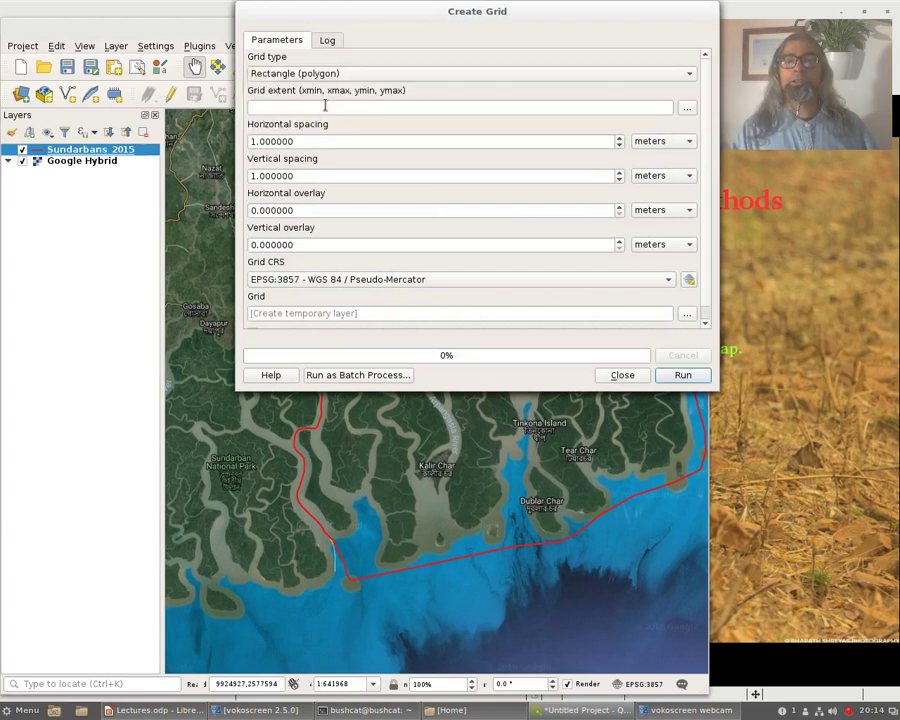
# Step: Set the grid extent from the extent of the Sundarbans_2015 [EPSG:4326] layer
pyautogui.click(688, 109)
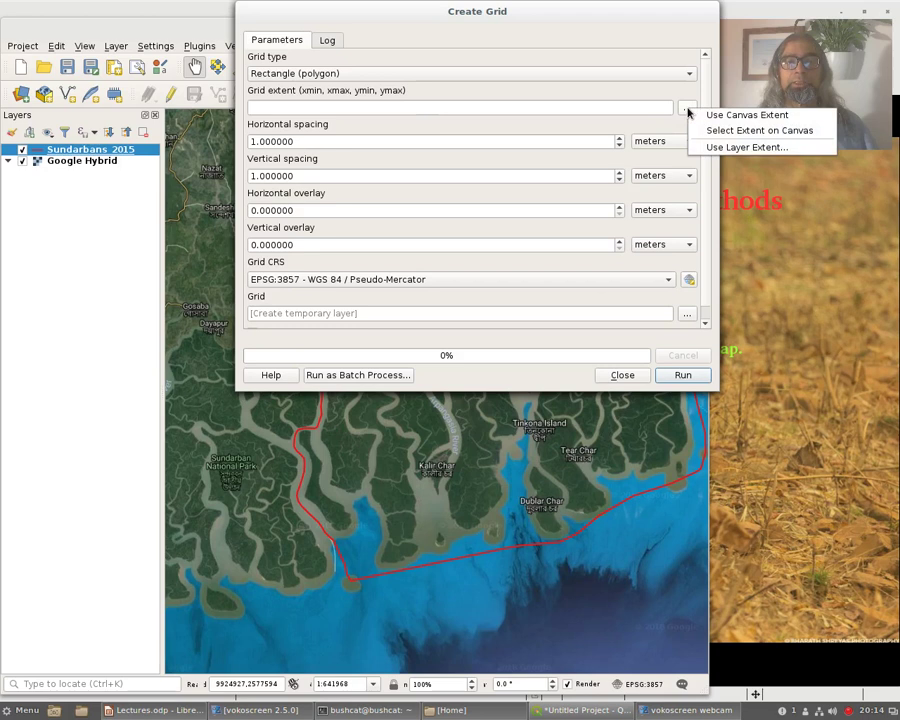
pyautogui.click(727, 152)
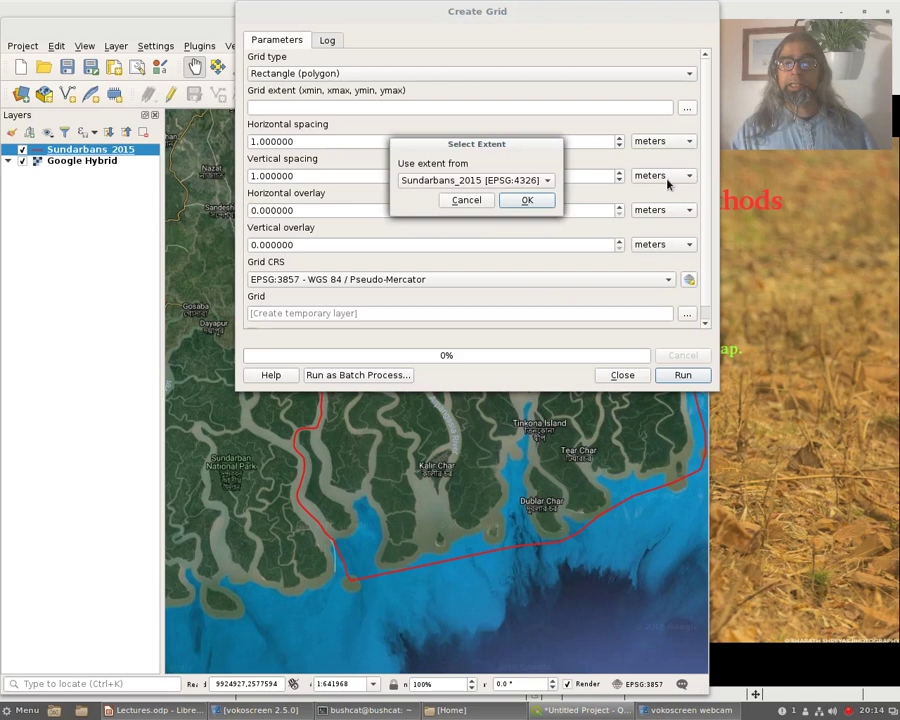
pyautogui.click(546, 182)
pyautogui.click(525, 183)
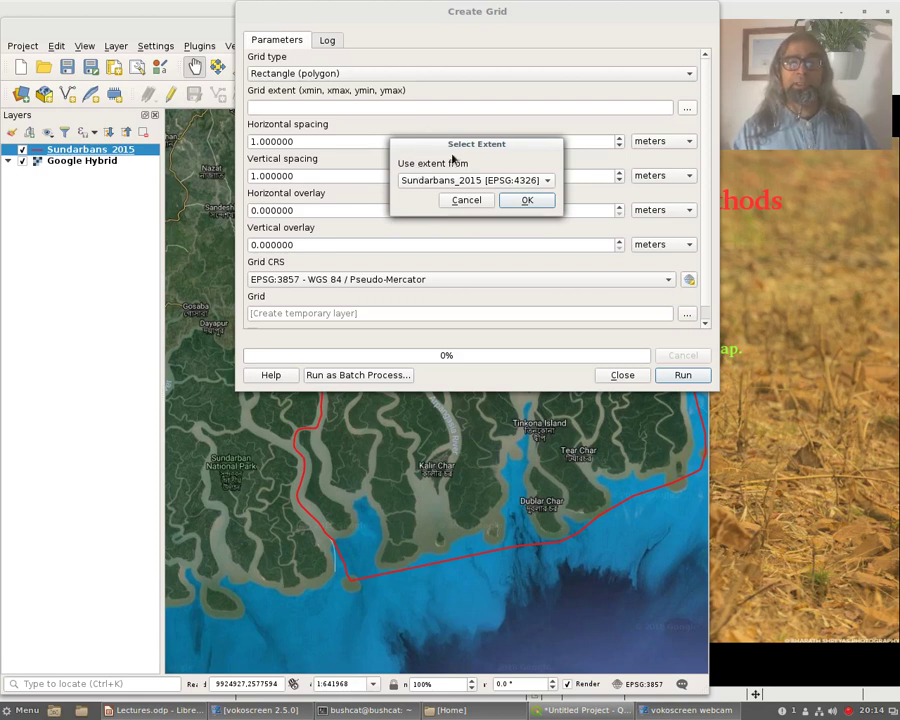
pyautogui.click(527, 201)
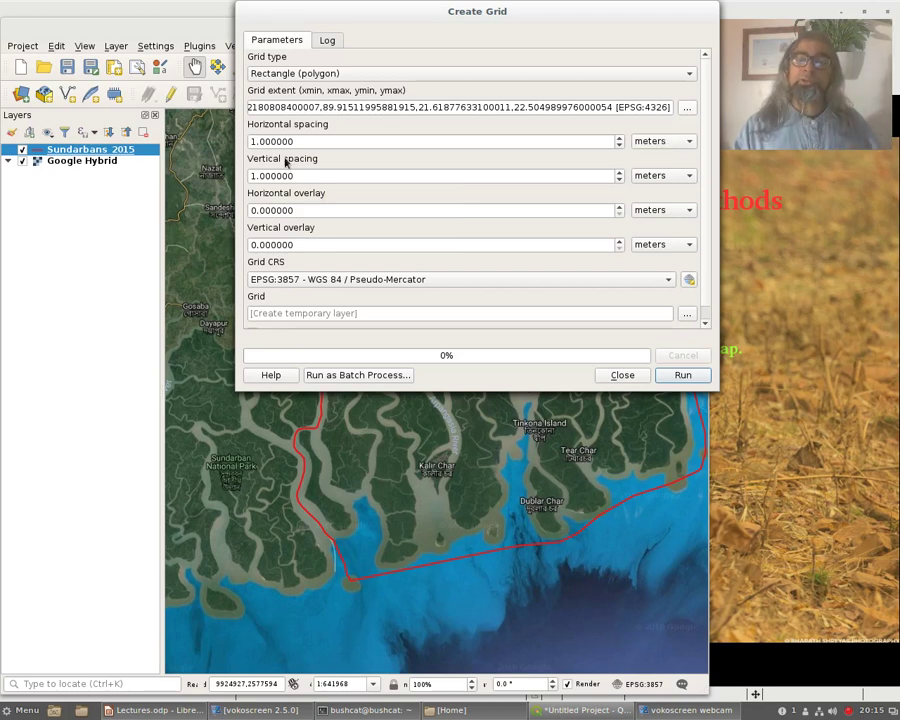
# Step: Set the grid's horizontal spacing to 5000 meters
pyautogui.moveTo(307, 163)
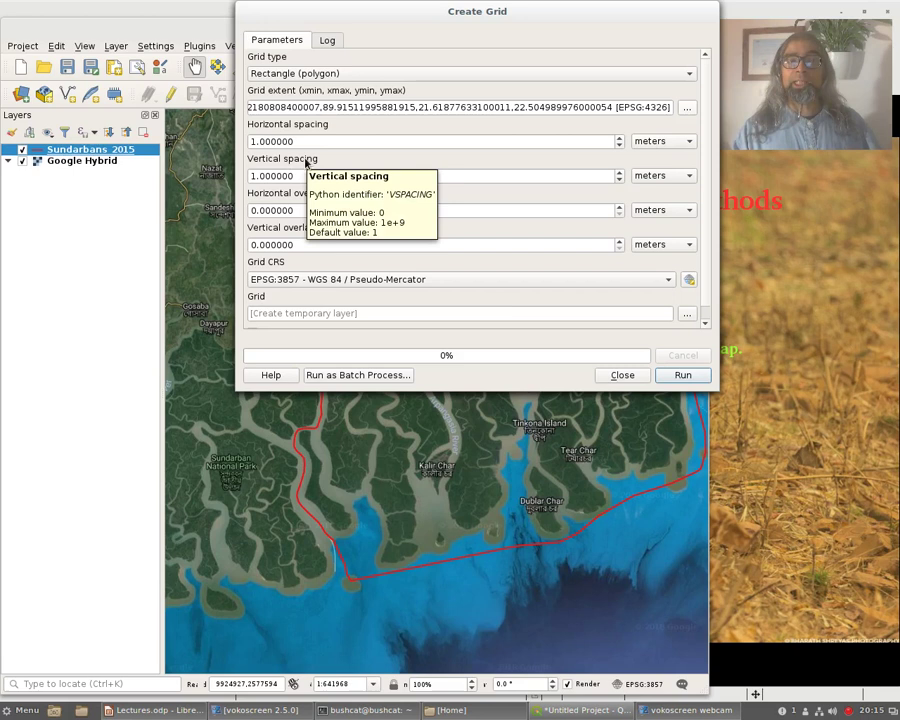
pyautogui.click(254, 141)
pyautogui.press('Delete')
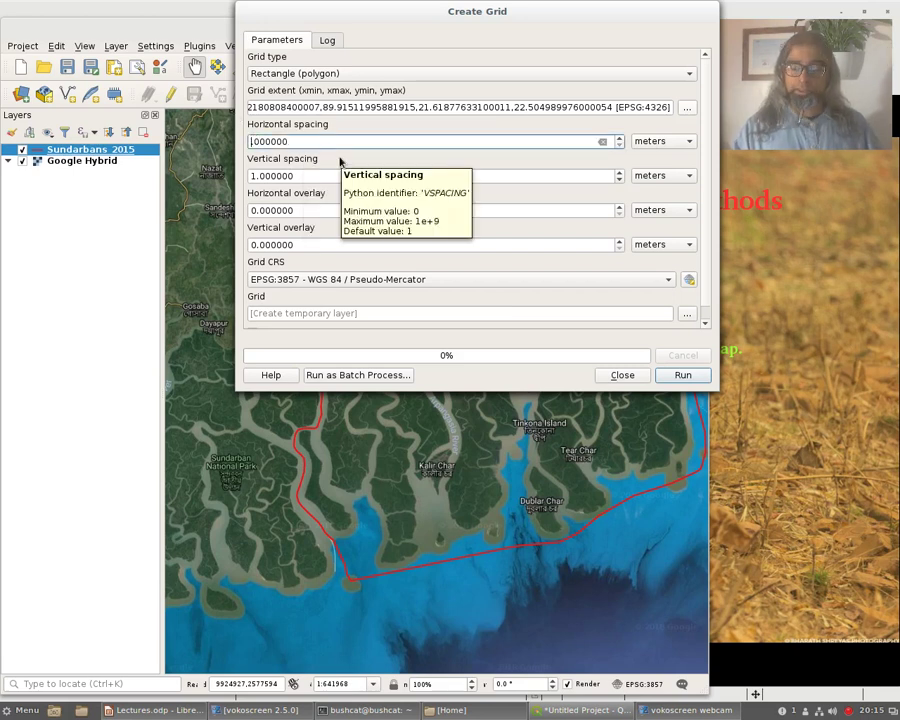
pyautogui.press('BackSpace')
pyautogui.write('500')
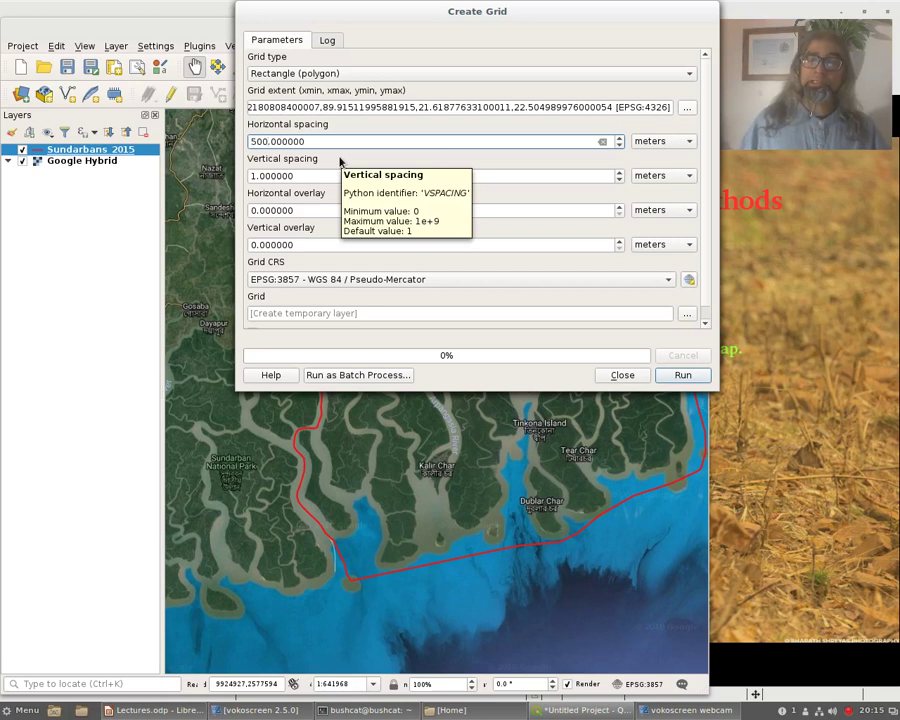
pyautogui.write('0.')
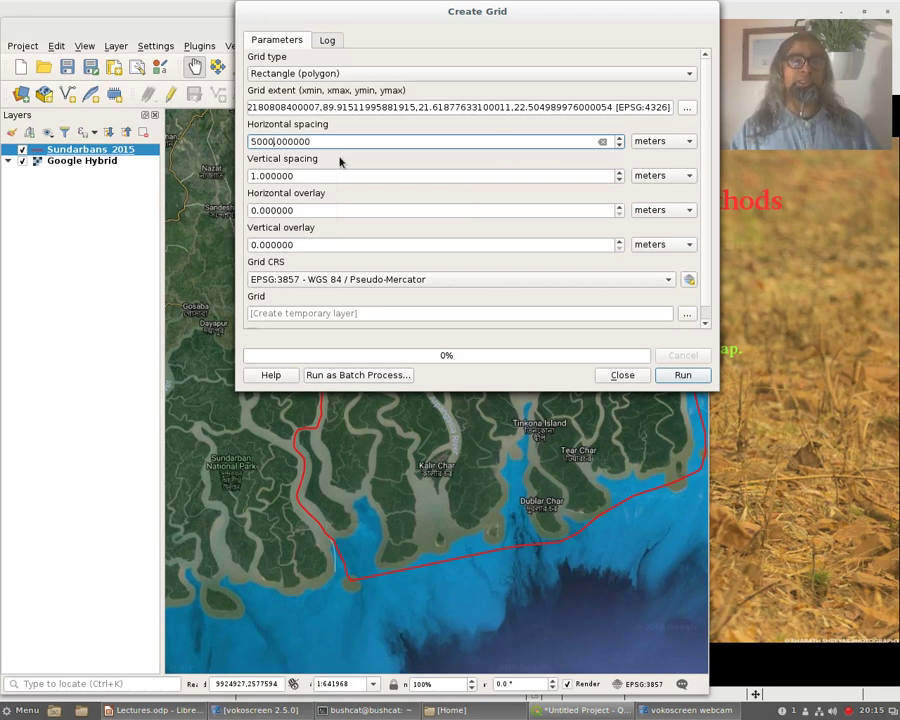
# Step: Set the grid's vertical spacing to 5000 and keep meters as the horizontal spacing unit
pyautogui.click(253, 176)
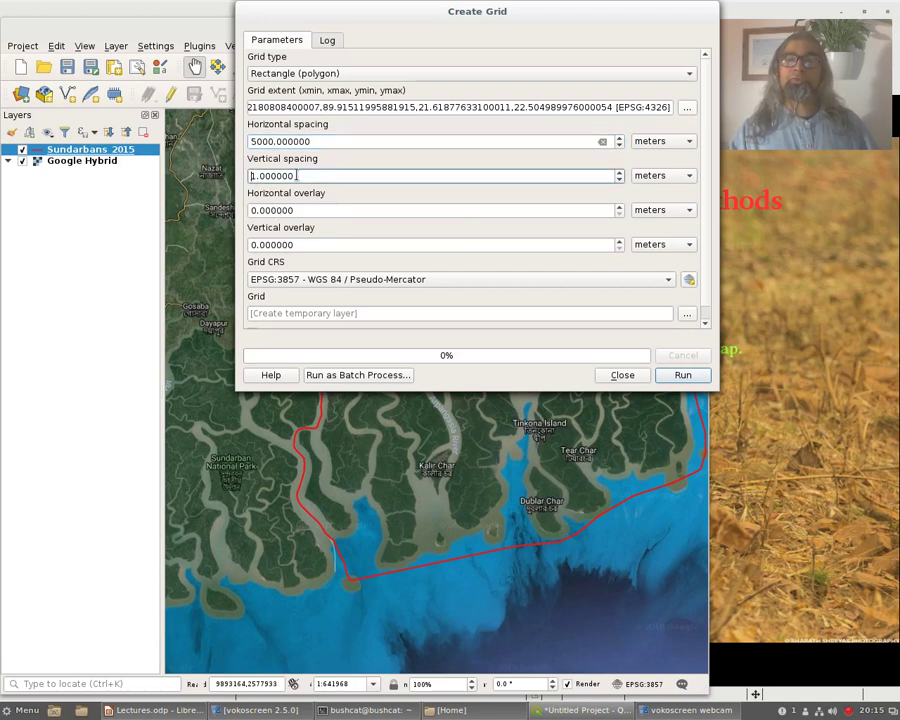
pyautogui.press('Delete')
pyautogui.press('Delete')
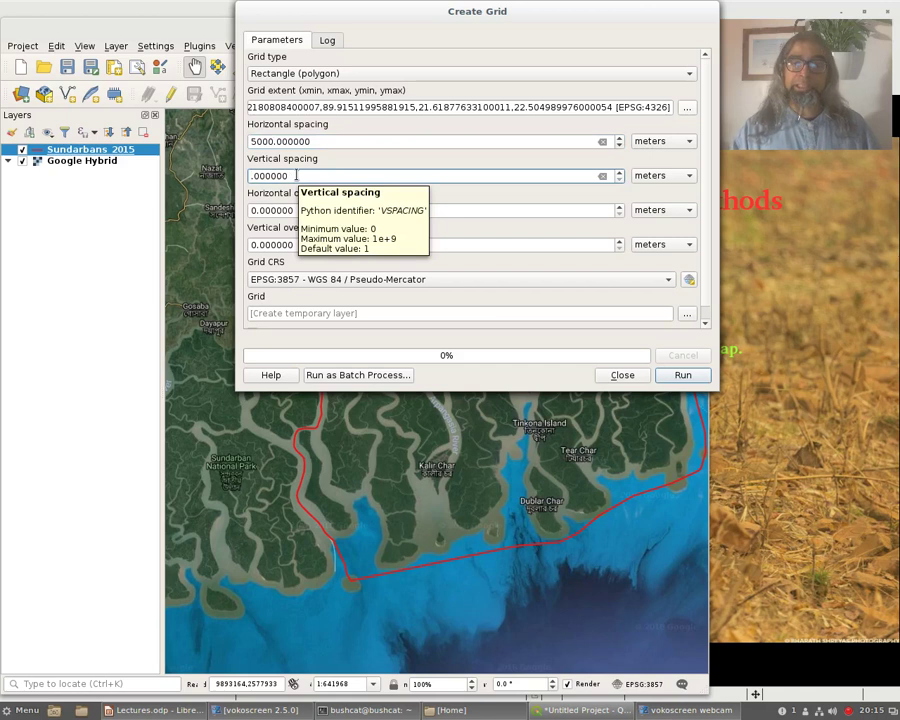
pyautogui.write('50')
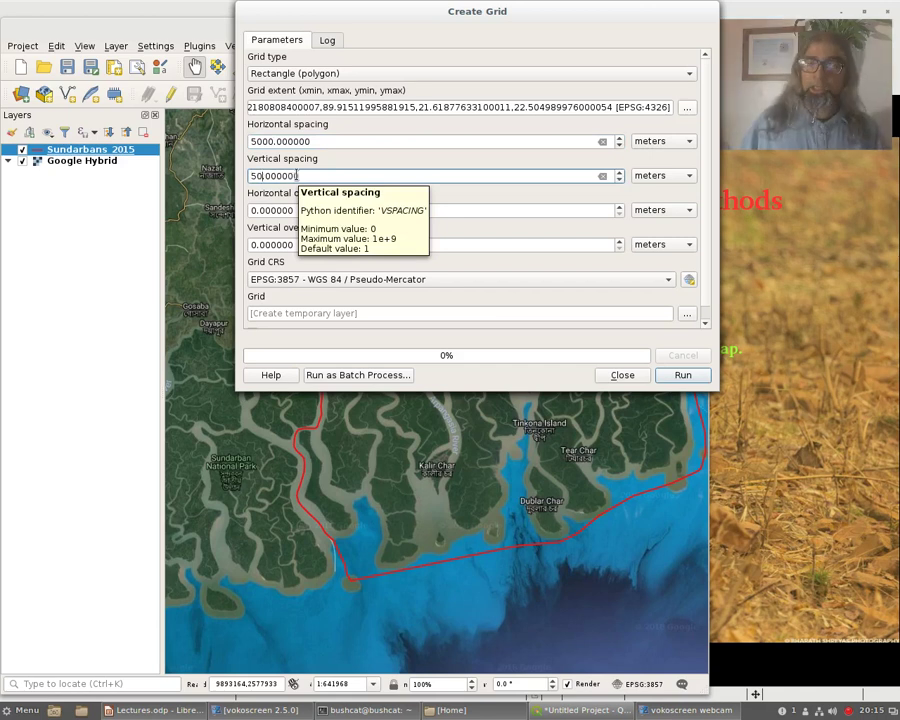
pyautogui.write('00')
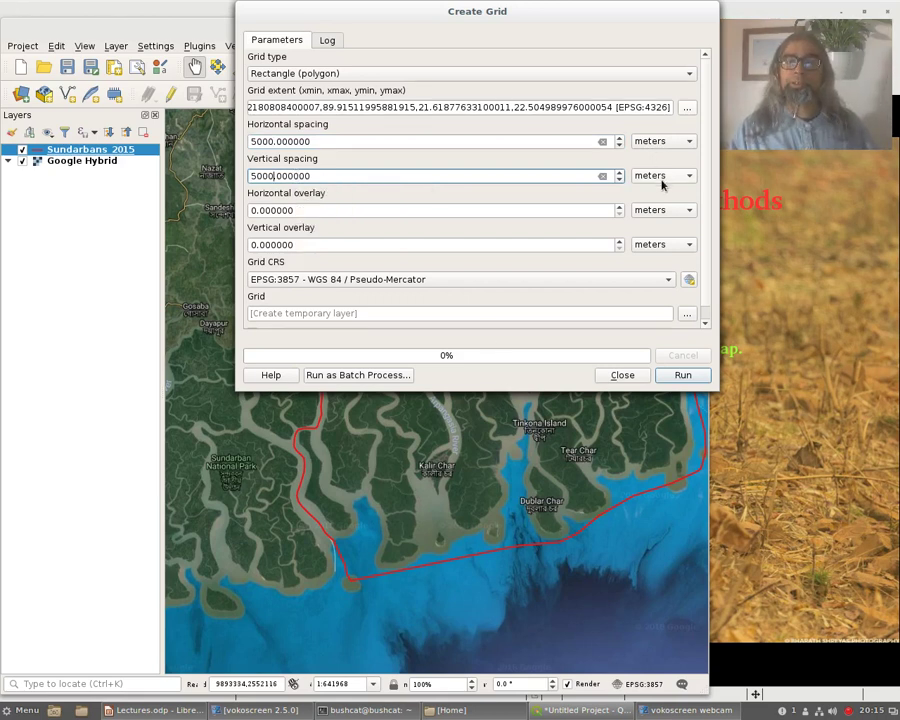
pyautogui.click(690, 144)
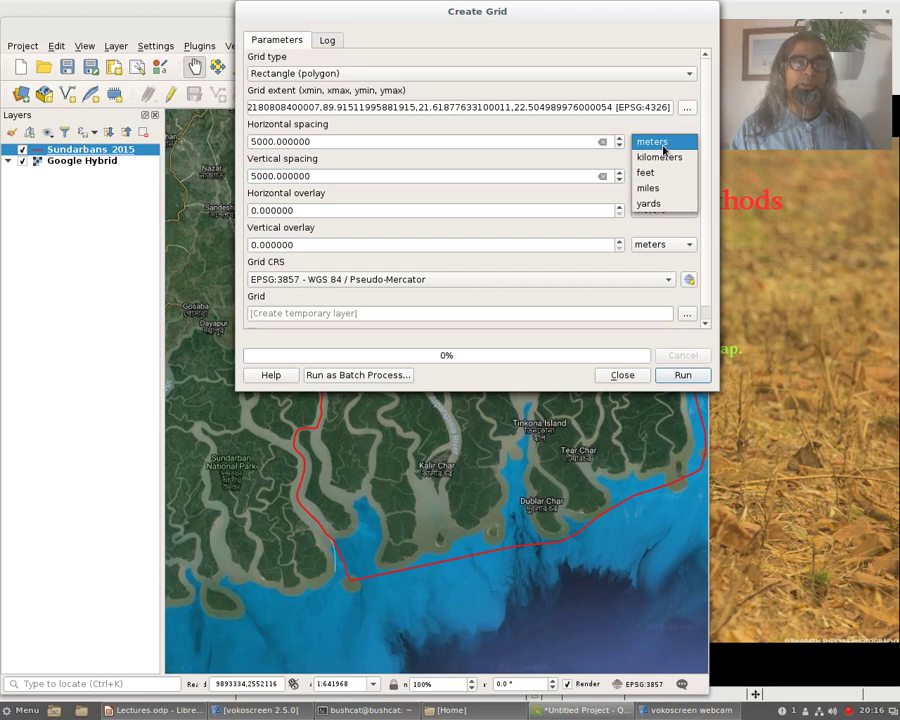
pyautogui.click(663, 149)
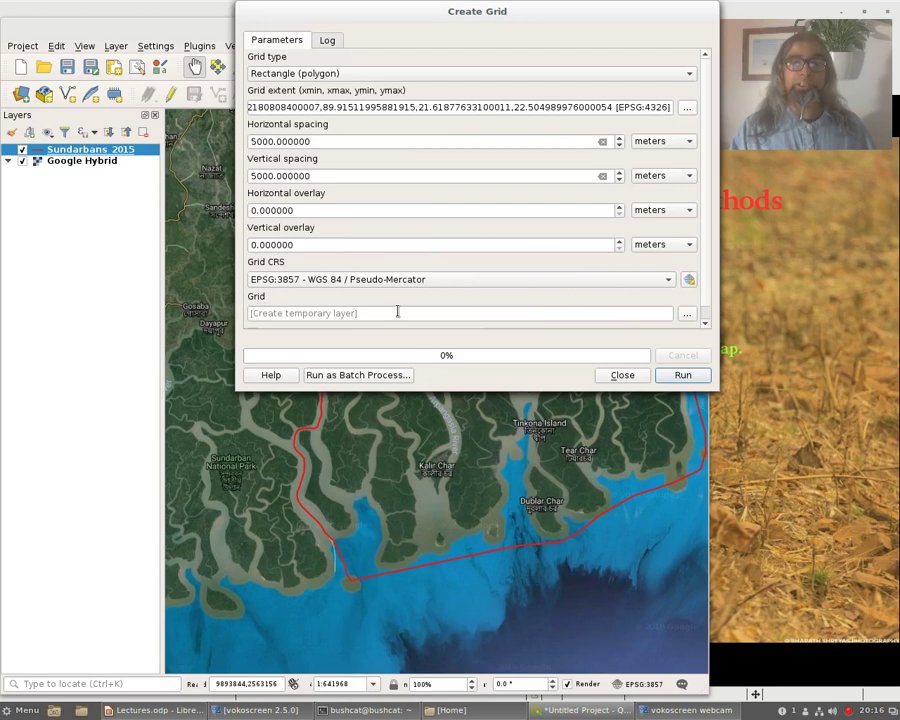
# Step: Set the grid output to a shapefile named SundarbansGrid in the GIS-Practical folder, run the tool and close its dialog
pyautogui.click(686, 315)
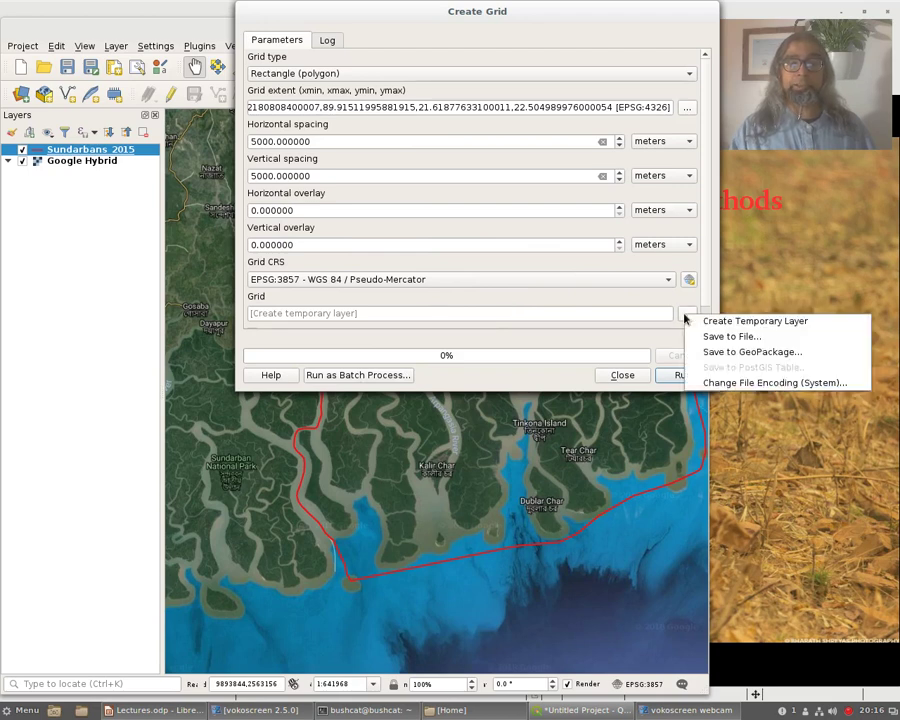
pyautogui.click(703, 336)
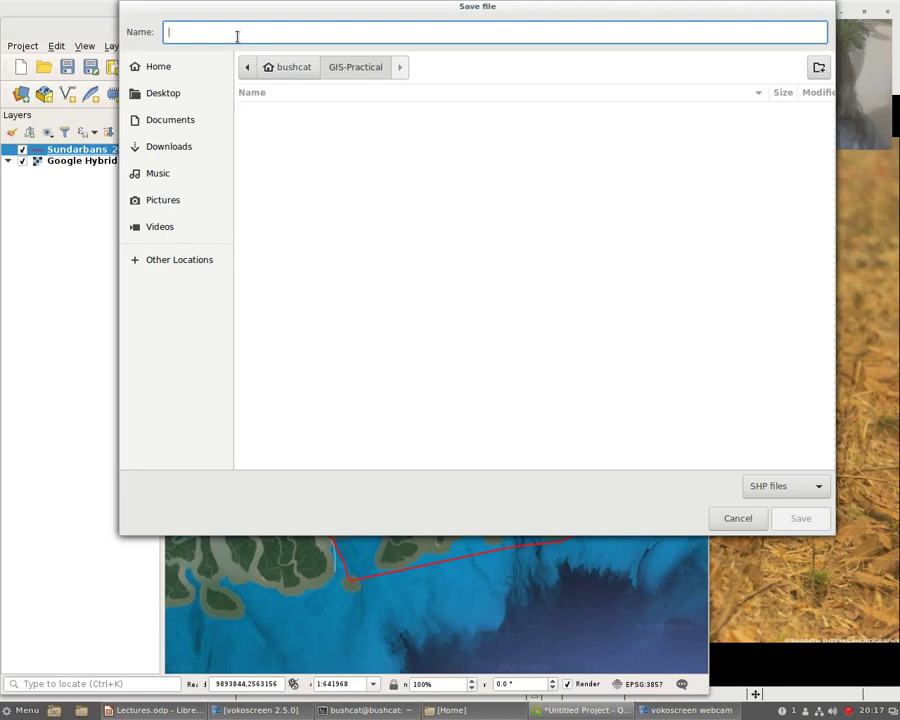
pyautogui.write('S')
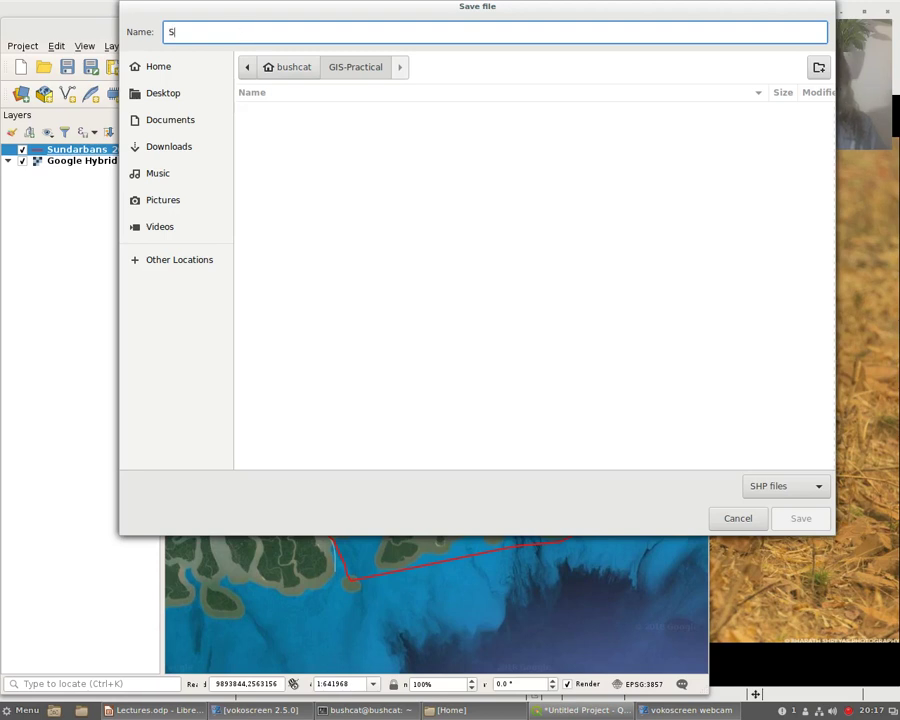
pyautogui.write('undarbansGrid')
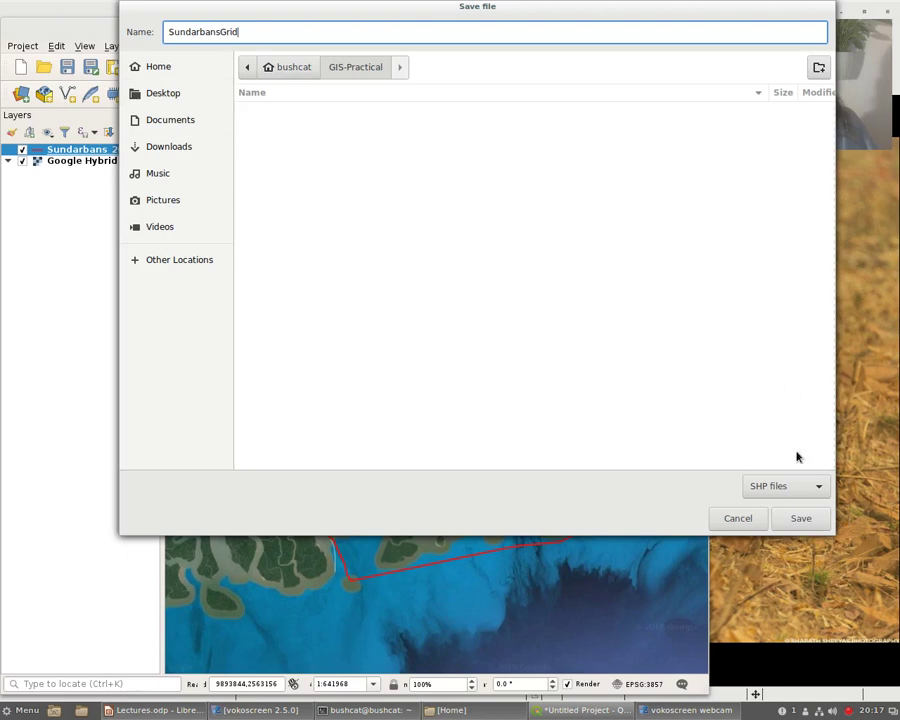
pyautogui.click(801, 519)
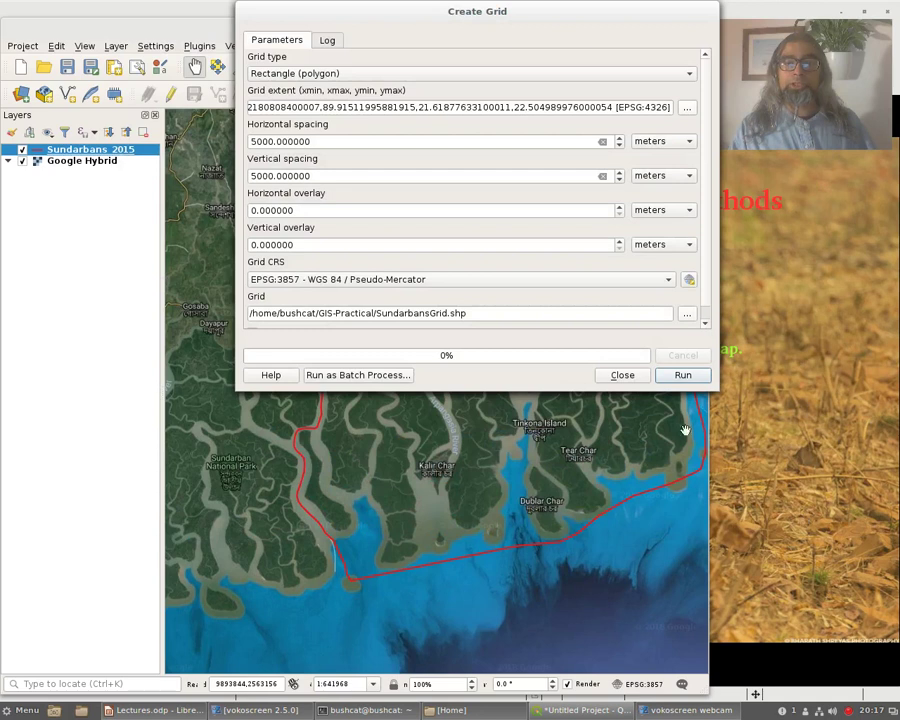
pyautogui.click(685, 379)
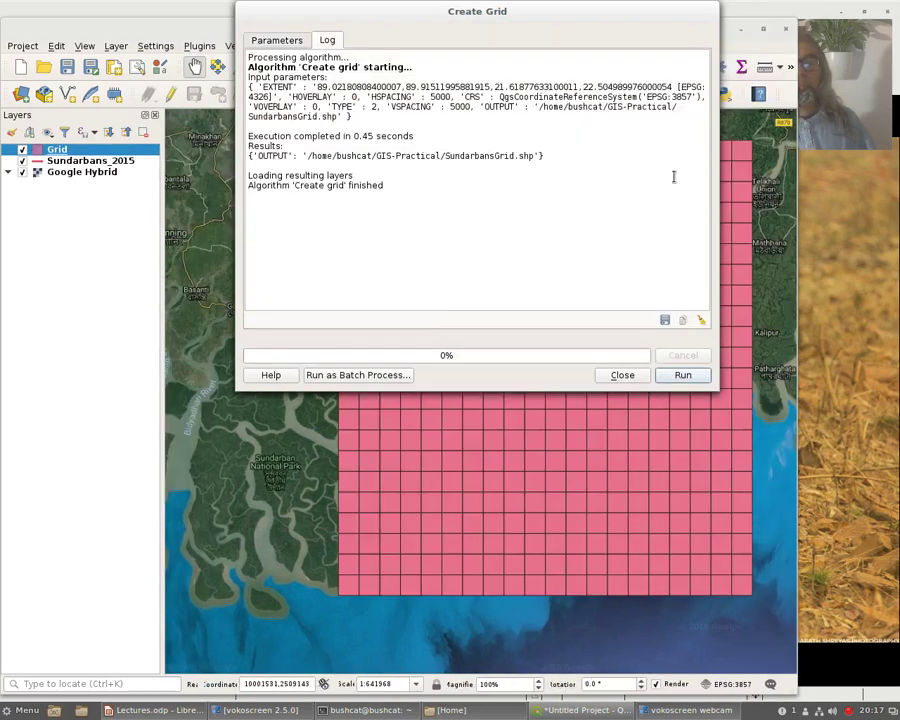
pyautogui.click(620, 376)
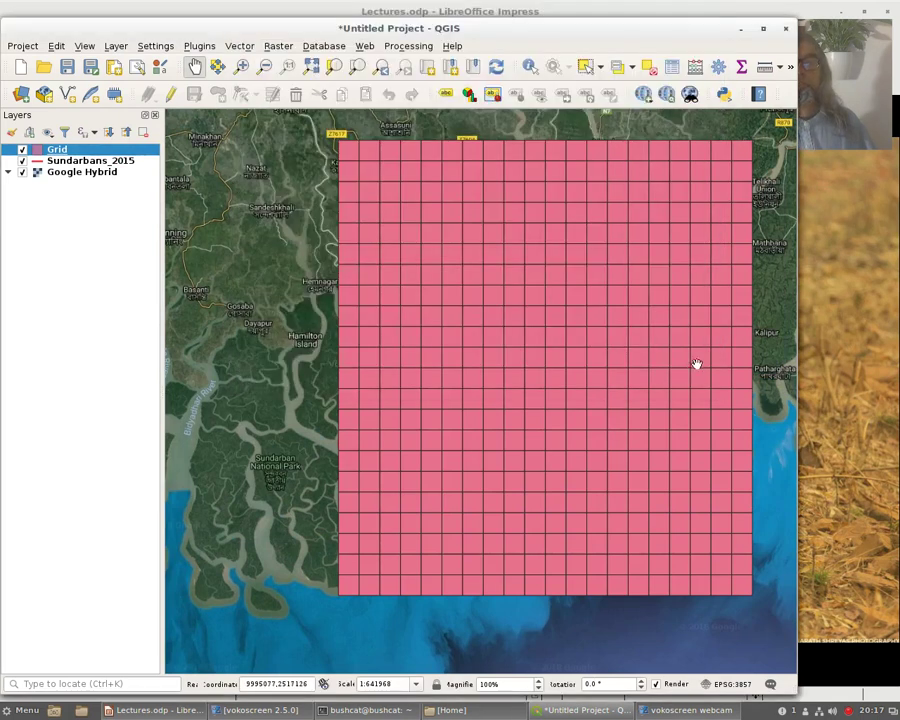
# Step: Toggle the Google Hybrid, Sundarbans_2015 and Grid layers to compare the grid with the boundary, leaving all three shown
pyautogui.click(22, 173)
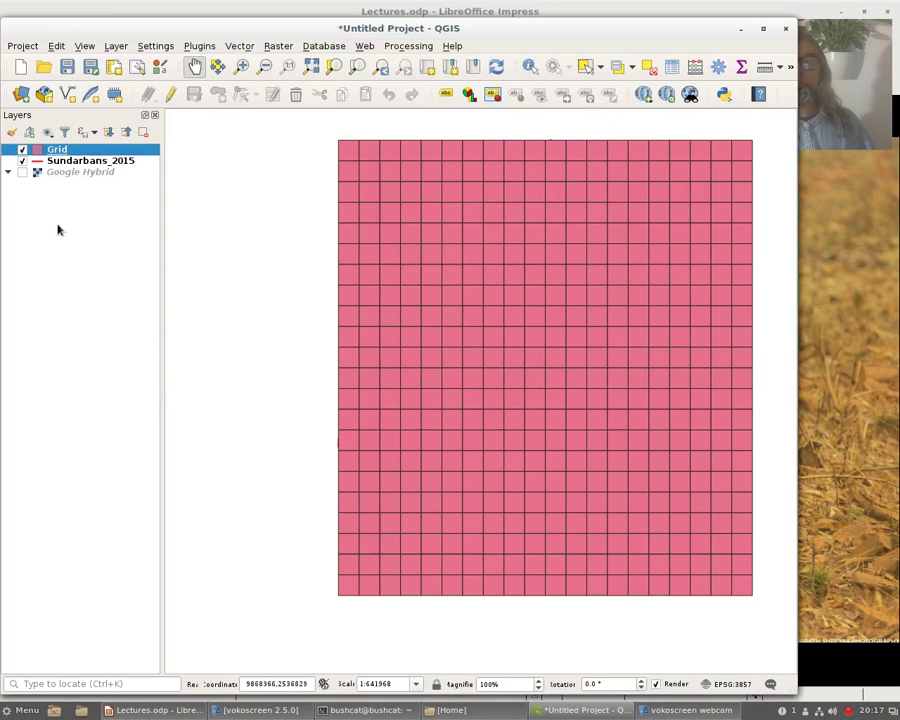
pyautogui.click(21, 161)
pyautogui.click(22, 150)
pyautogui.click(22, 150)
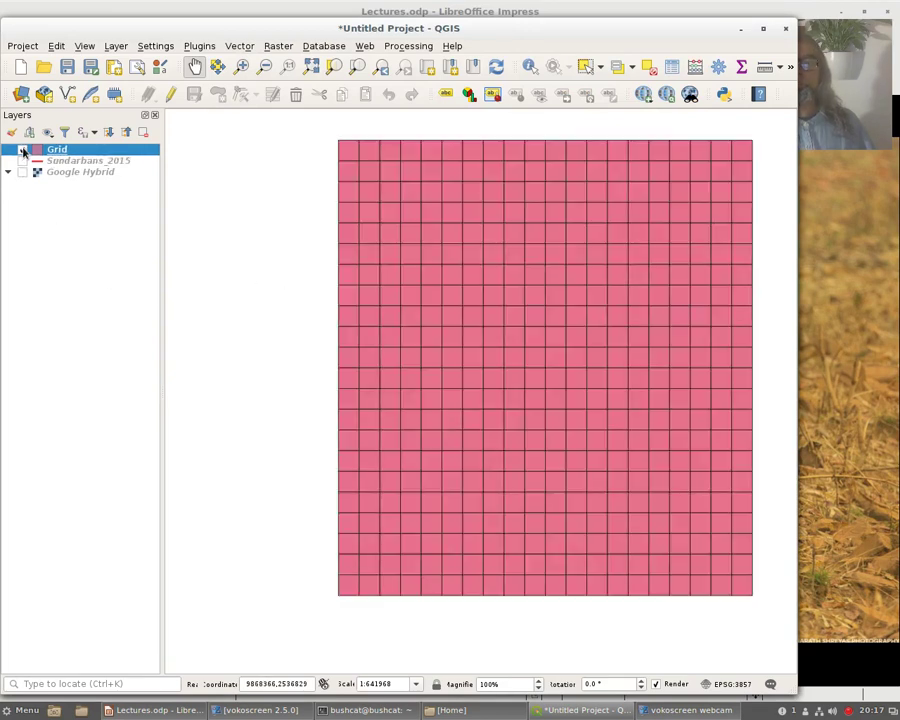
pyautogui.click(22, 150)
pyautogui.click(22, 161)
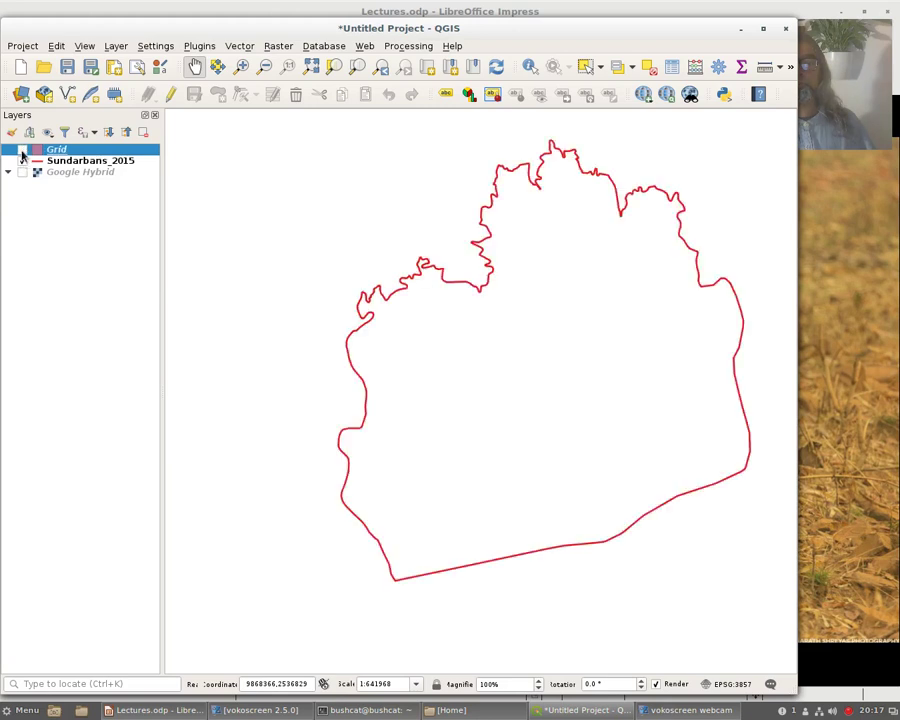
pyautogui.click(22, 150)
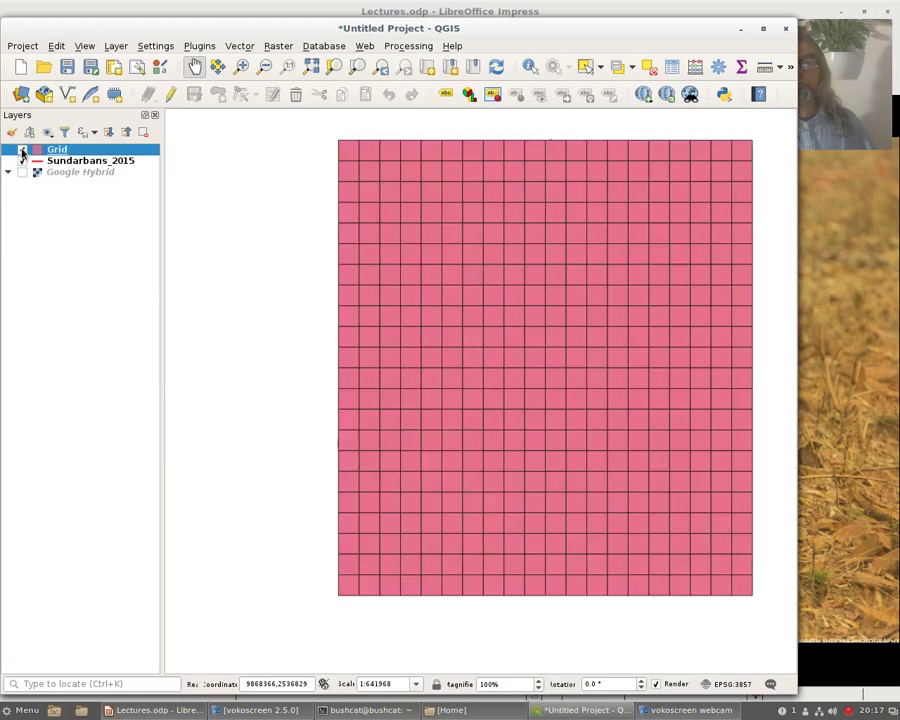
pyautogui.click(22, 172)
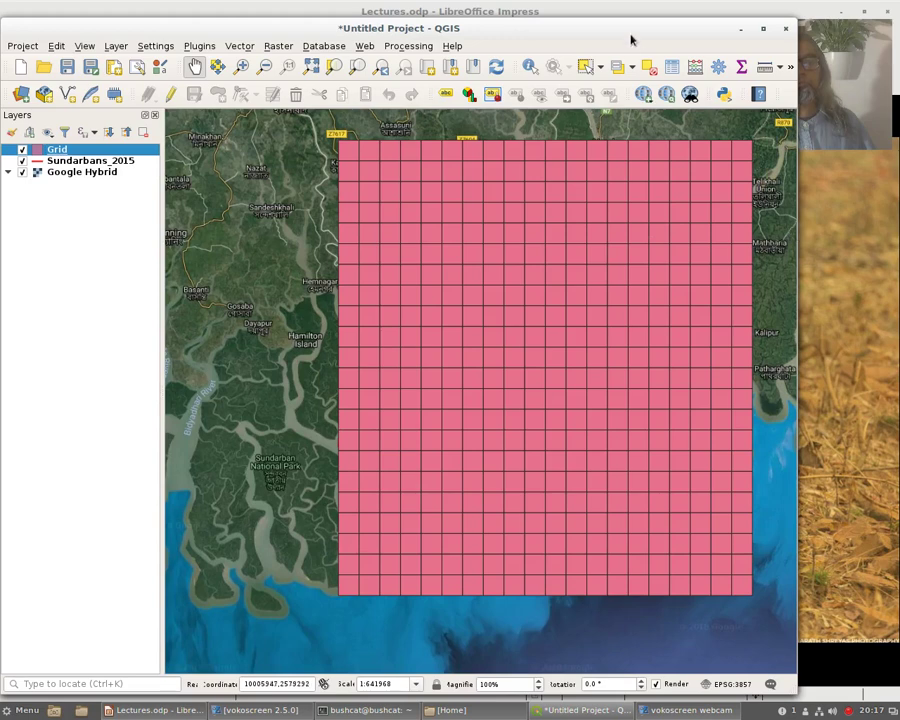
# Step: Narrow the QGIS window and reposition it so the full Layers panel stays on screen
pyautogui.moveTo(631, 36); pyautogui.dragTo(602, 24)
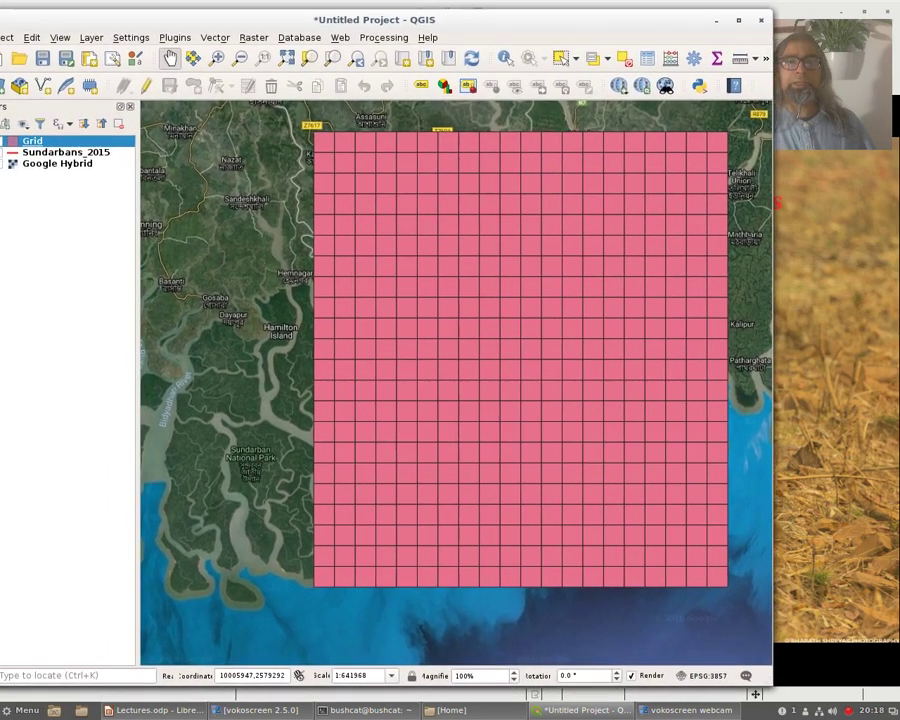
pyautogui.moveTo(766, 191); pyautogui.dragTo(716, 184)
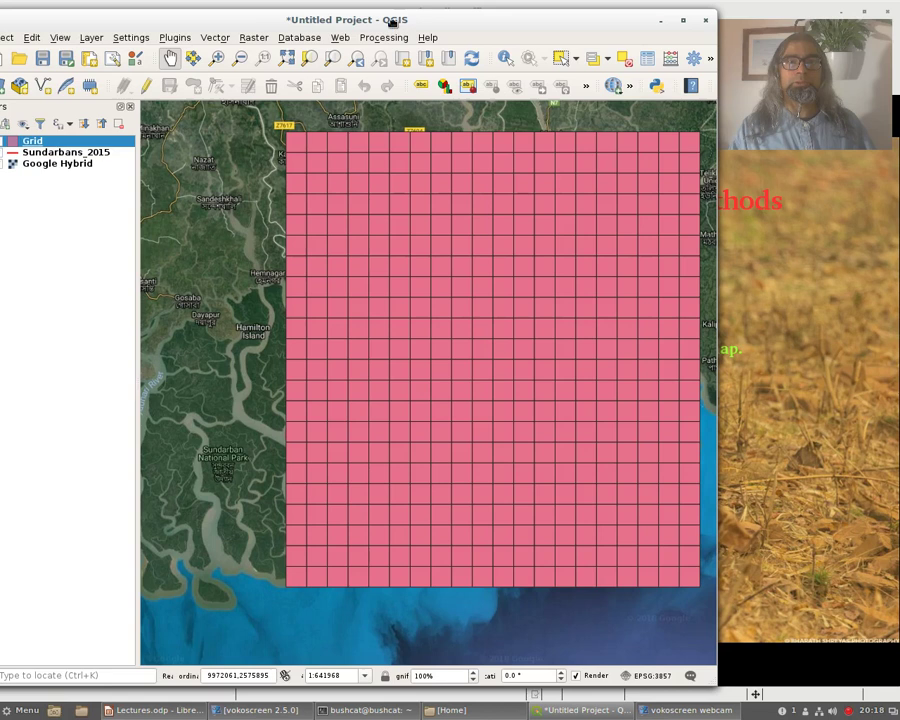
pyautogui.moveTo(393, 20); pyautogui.dragTo(411, 13)
# Step: Resize the webcam preview to 320 x 240 with a border and move it beside the QGIS window
pyautogui.rightClick(828, 80)
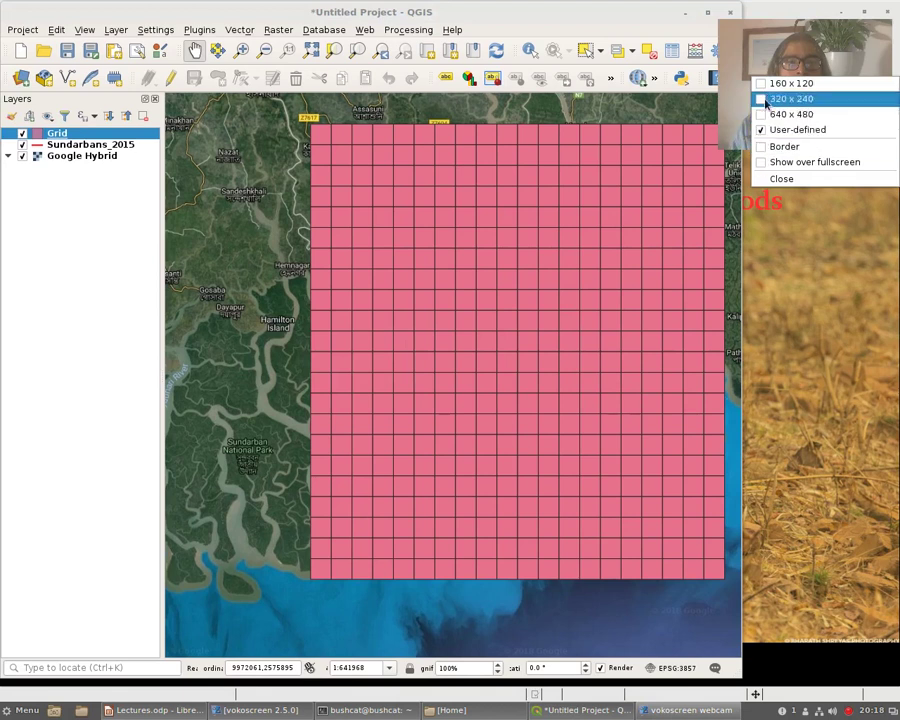
pyautogui.click(766, 100)
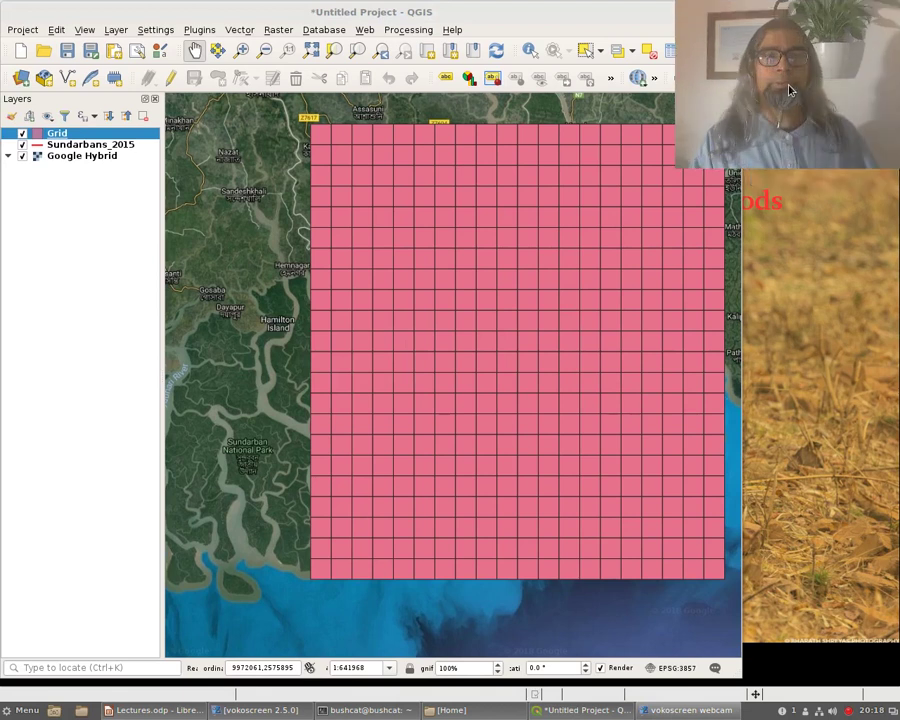
pyautogui.rightClick(788, 90)
pyautogui.click(760, 140)
pyautogui.moveTo(773, 8); pyautogui.dragTo(809, 37)
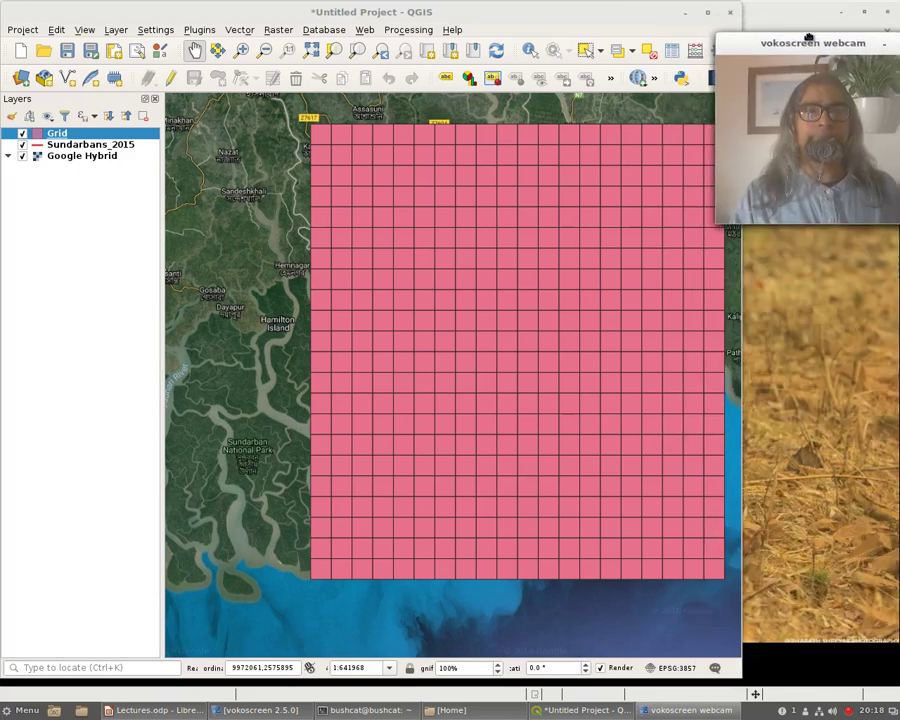
# Step: Narrow the QGIS window until it clears the webcam preview, and move the preview higher beside it
pyautogui.click(445, 12)
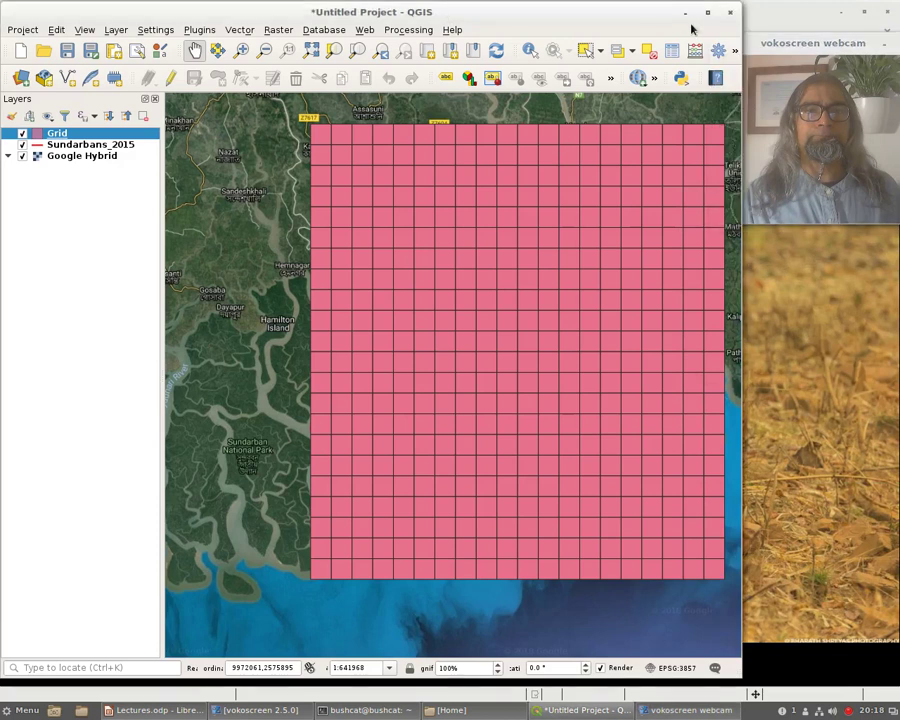
pyautogui.moveTo(736, 22); pyautogui.dragTo(657, 19)
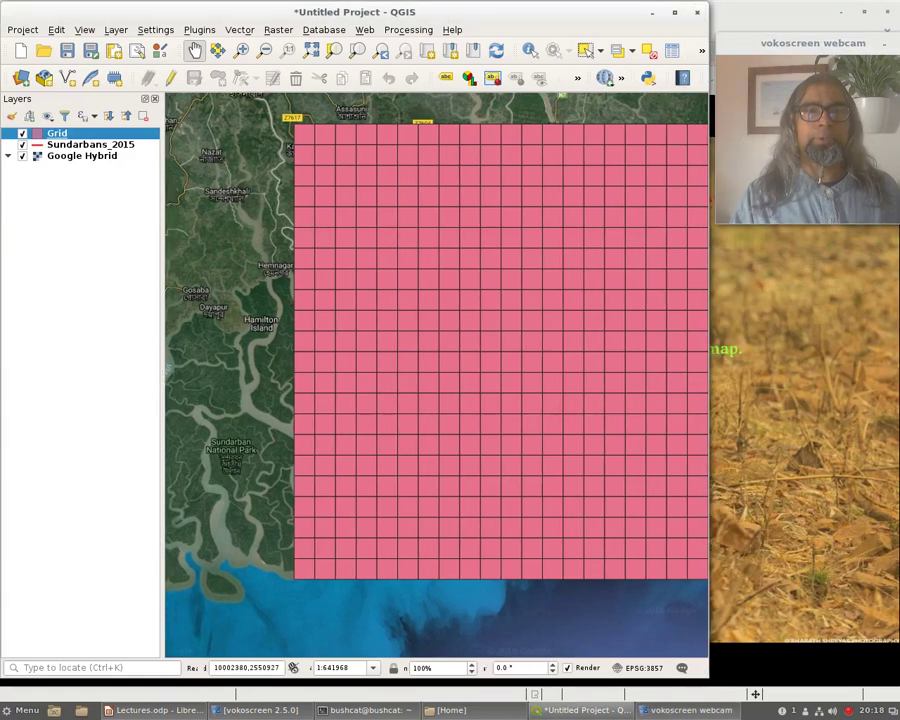
pyautogui.moveTo(814, 36); pyautogui.dragTo(818, 22)
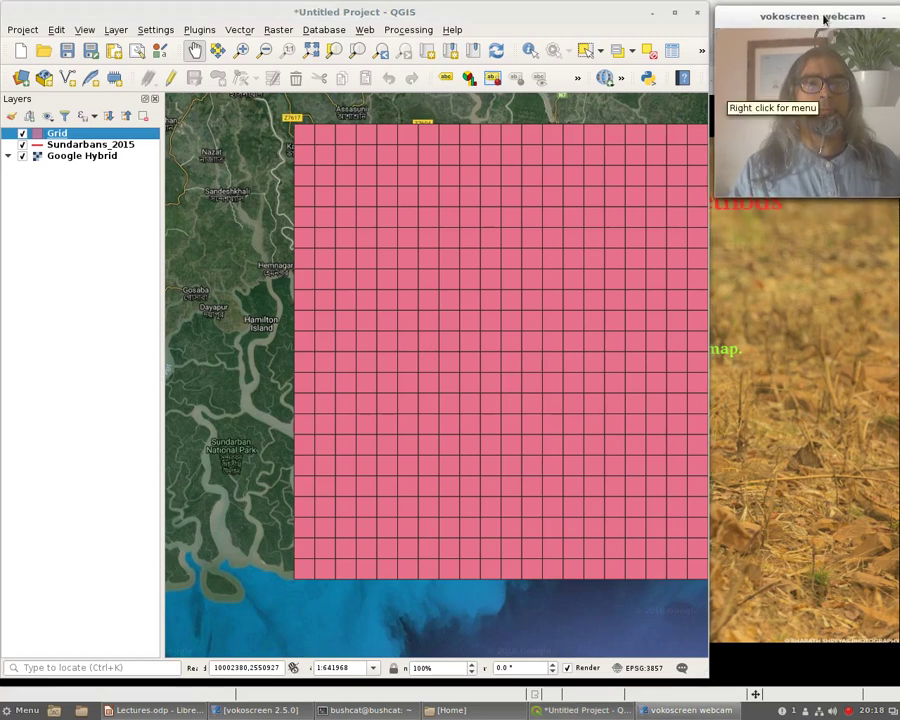
pyautogui.moveTo(824, 16); pyautogui.dragTo(826, 17)
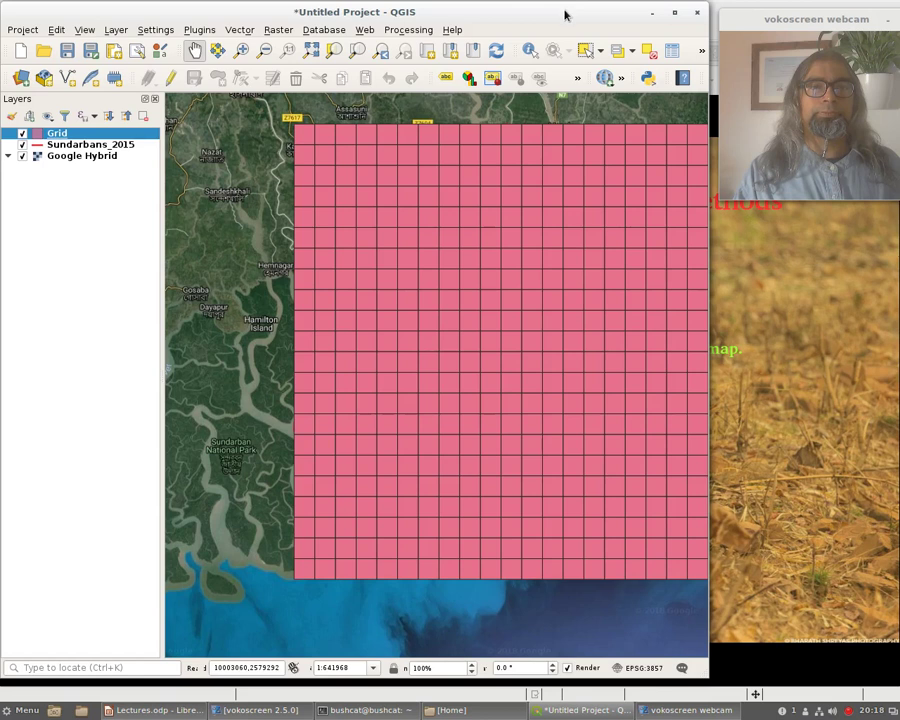
# Step: Narrow the Layers panel to fit the whole grid in the map view, and realign the QGIS window and webcam preview
pyautogui.moveTo(565, 14)
pyautogui.mouseDown()
pyautogui.moveTo(577, 16)
pyautogui.moveTo(570, 11)
pyautogui.moveTo(566, 23)
pyautogui.mouseUp()
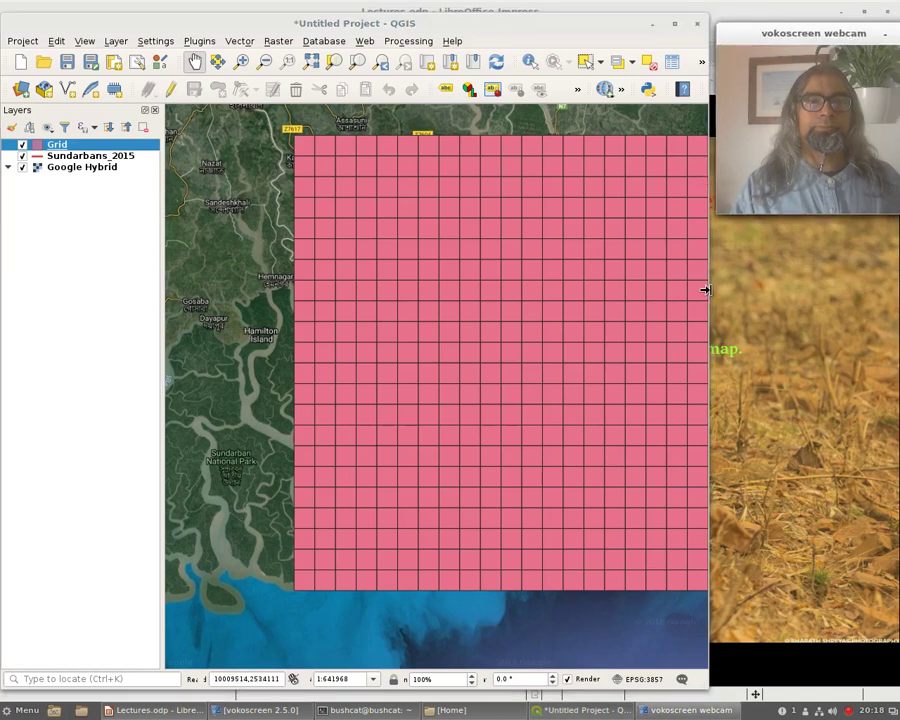
pyautogui.moveTo(414, 24)
pyautogui.mouseDown()
pyautogui.moveTo(452, 23)
pyautogui.moveTo(418, 17)
pyautogui.mouseUp()
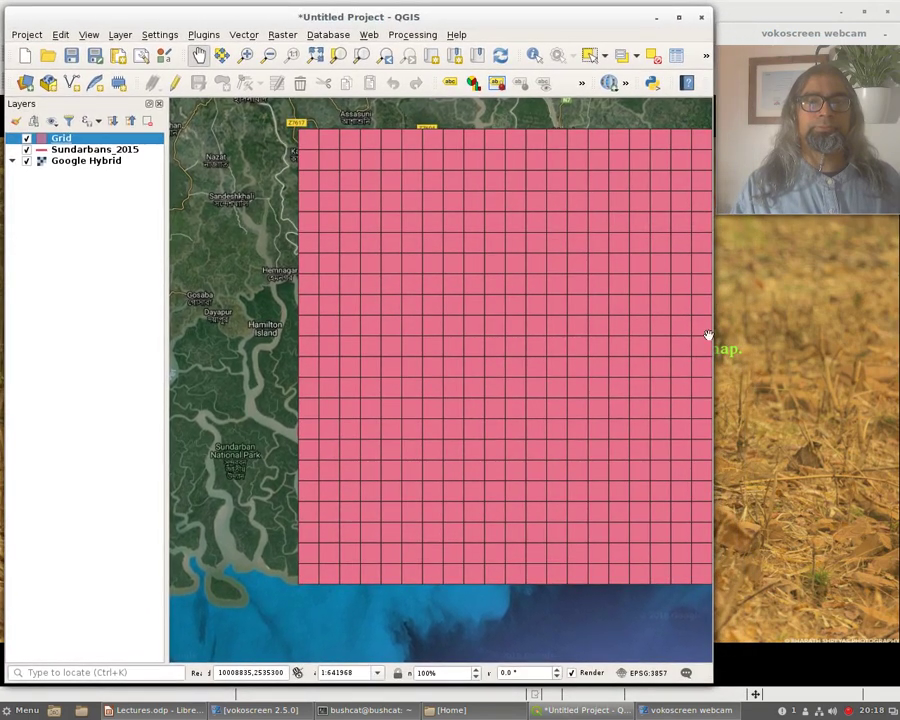
pyautogui.moveTo(711, 428); pyautogui.dragTo(685, 427)
pyautogui.moveTo(170, 304); pyautogui.dragTo(147, 305)
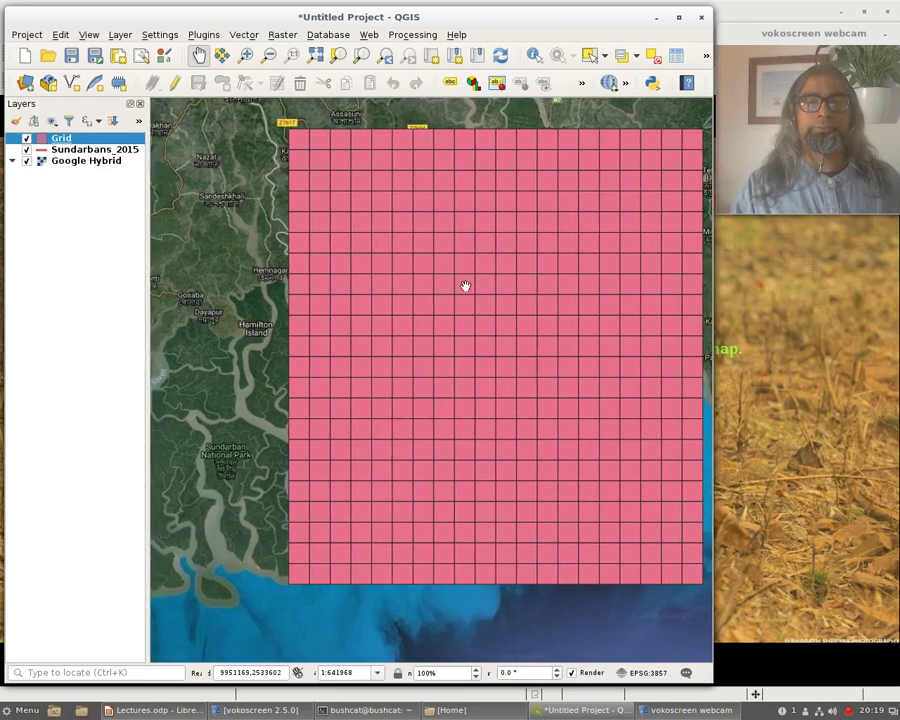
pyautogui.moveTo(775, 27); pyautogui.dragTo(775, 11)
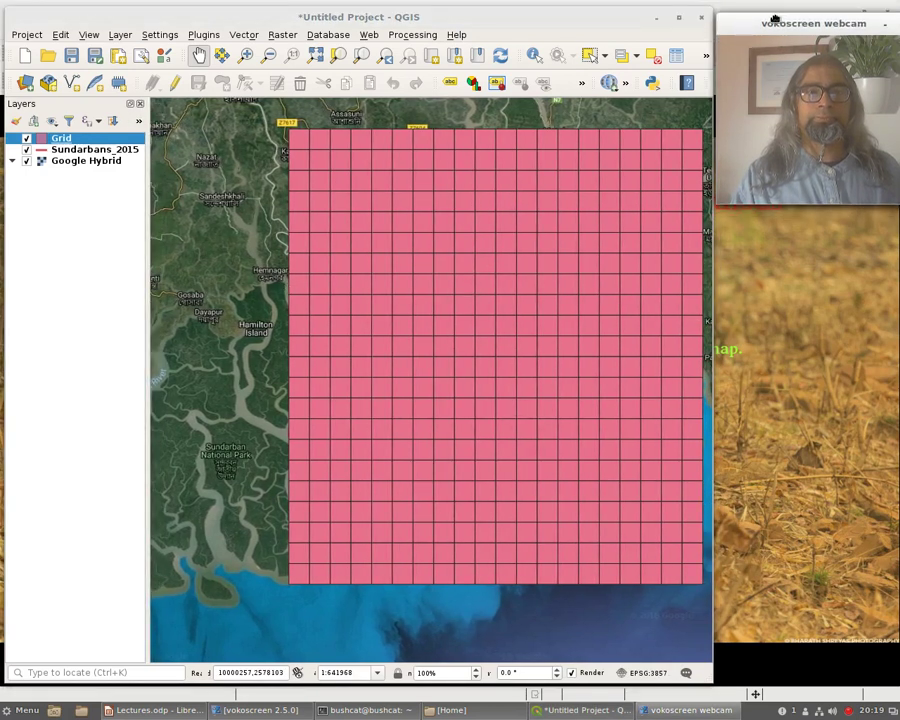
pyautogui.rightClick(862, 146)
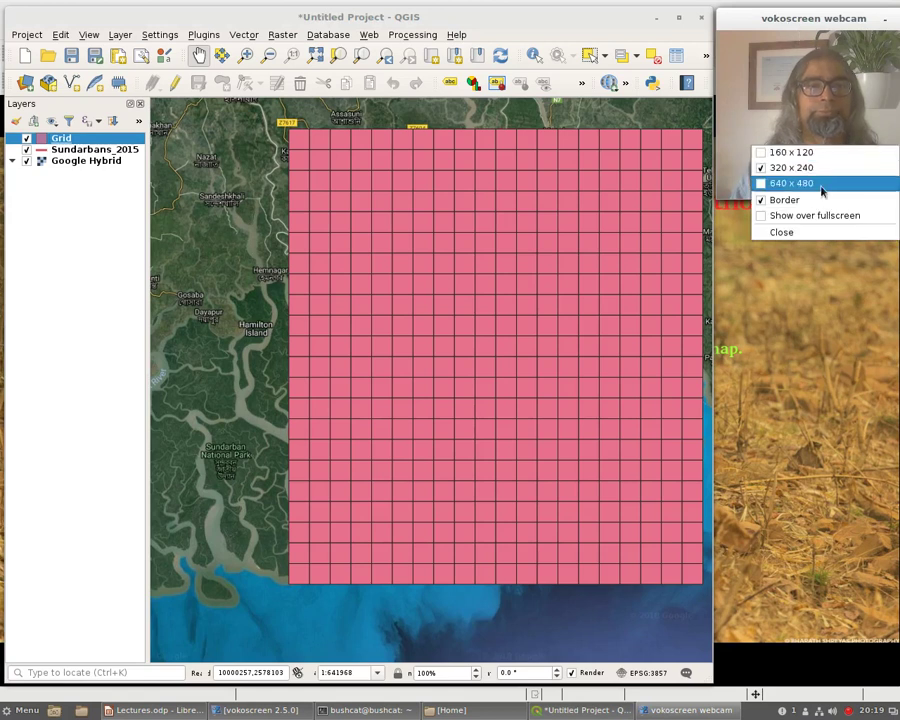
pyautogui.click(760, 207)
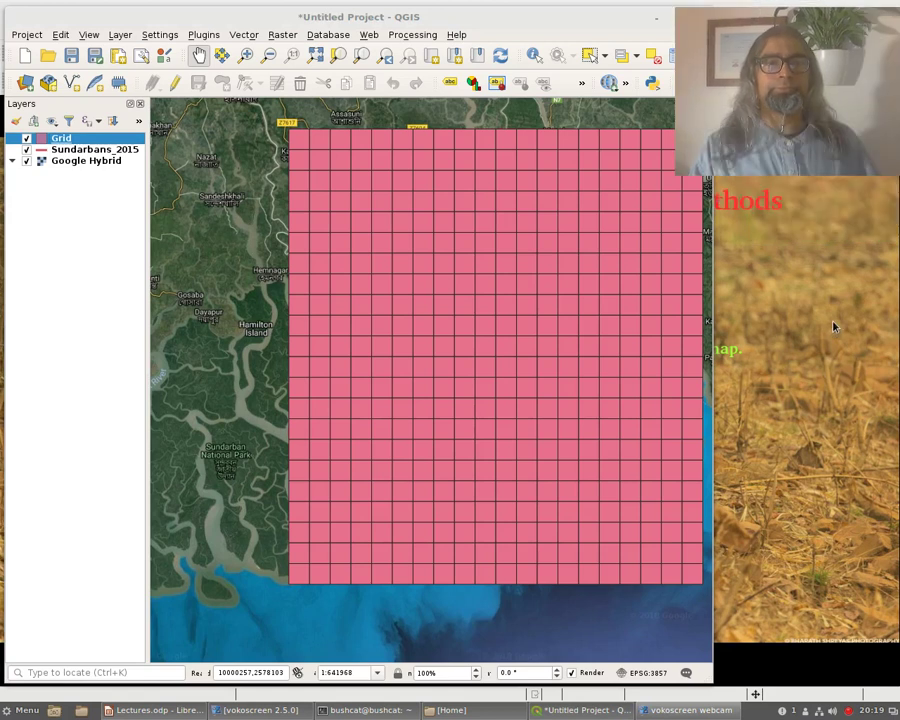
pyautogui.rightClick(742, 90)
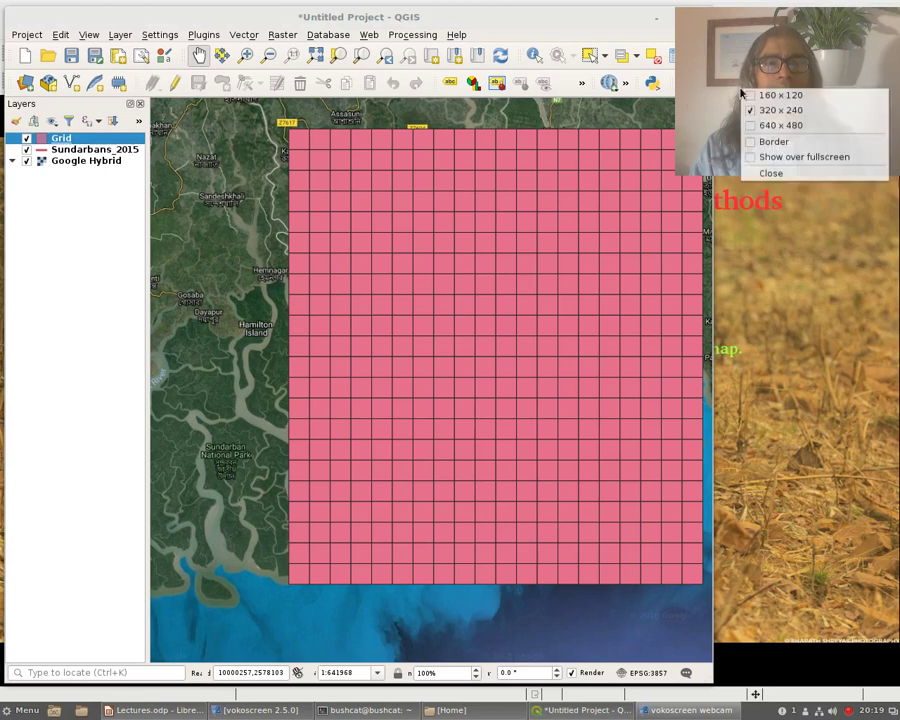
pyautogui.click(770, 143)
# Step: Narrow the webcam preview until it clears the QGIS window, and place it just beside that window's upper edge
pyautogui.moveTo(676, 90); pyautogui.dragTo(728, 97)
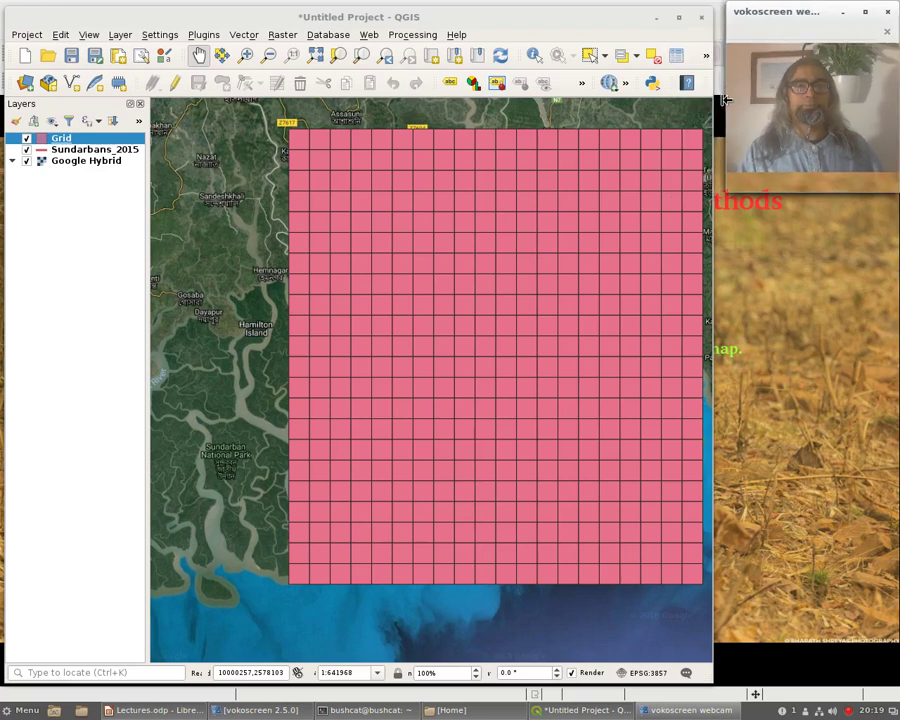
pyautogui.moveTo(785, 11); pyautogui.dragTo(778, 30)
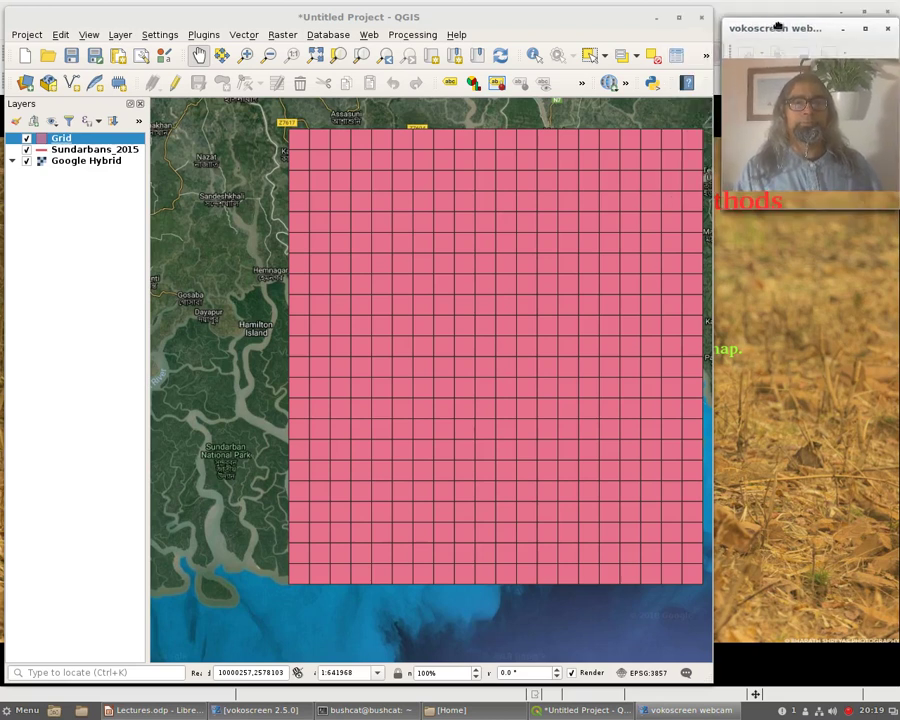
pyautogui.click(708, 234)
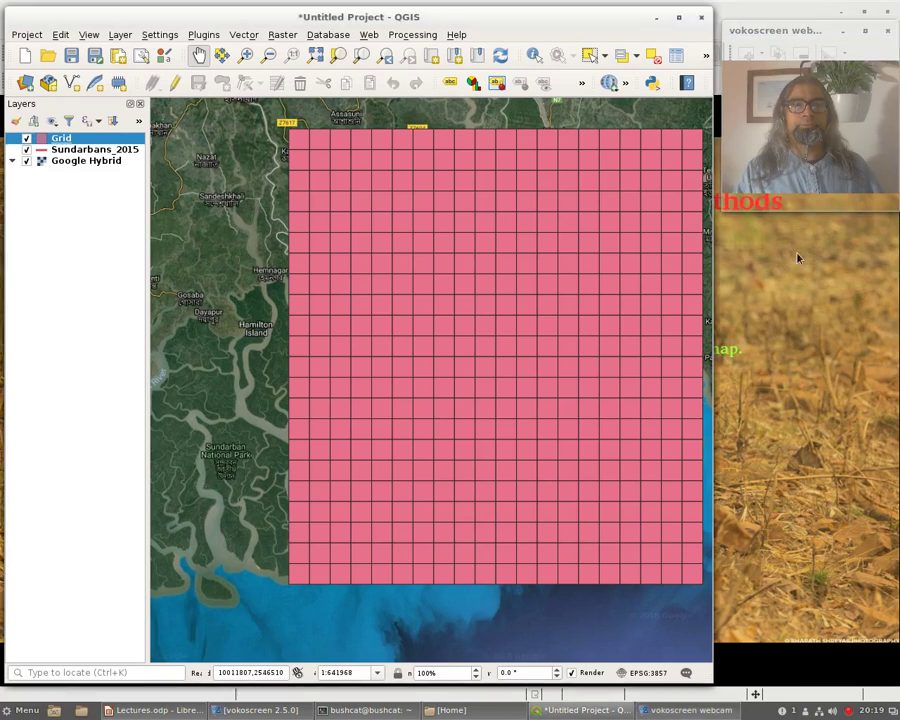
pyautogui.moveTo(786, 36); pyautogui.dragTo(786, 25)
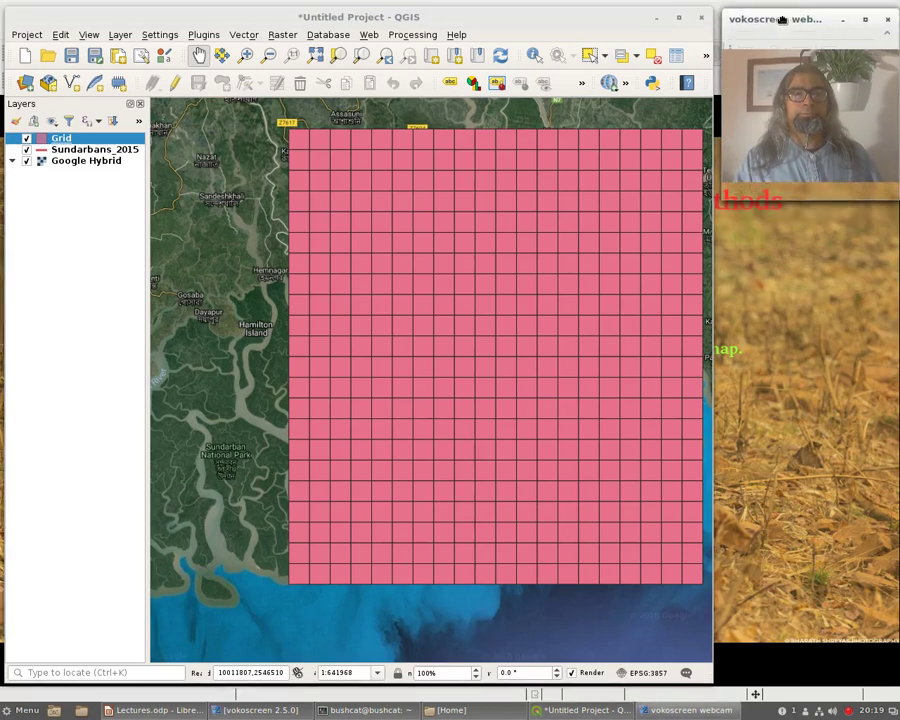
# Step: Minimise the Lectures.odp presentation window and remove the border from the webcam preview
pyautogui.click(810, 300)
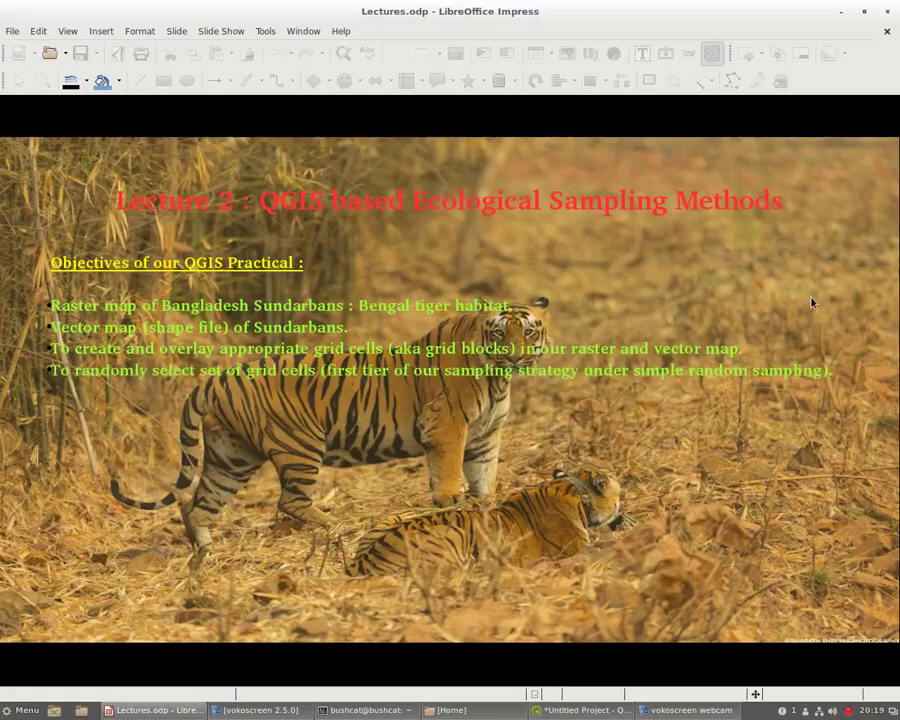
pyautogui.click(839, 14)
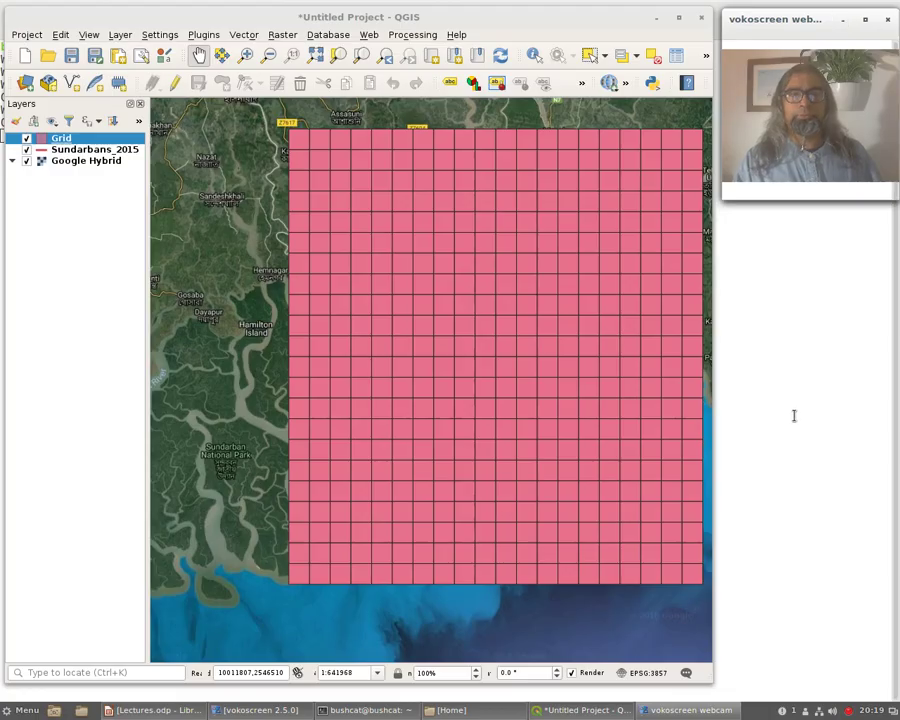
pyautogui.rightClick(834, 118)
pyautogui.click(786, 186)
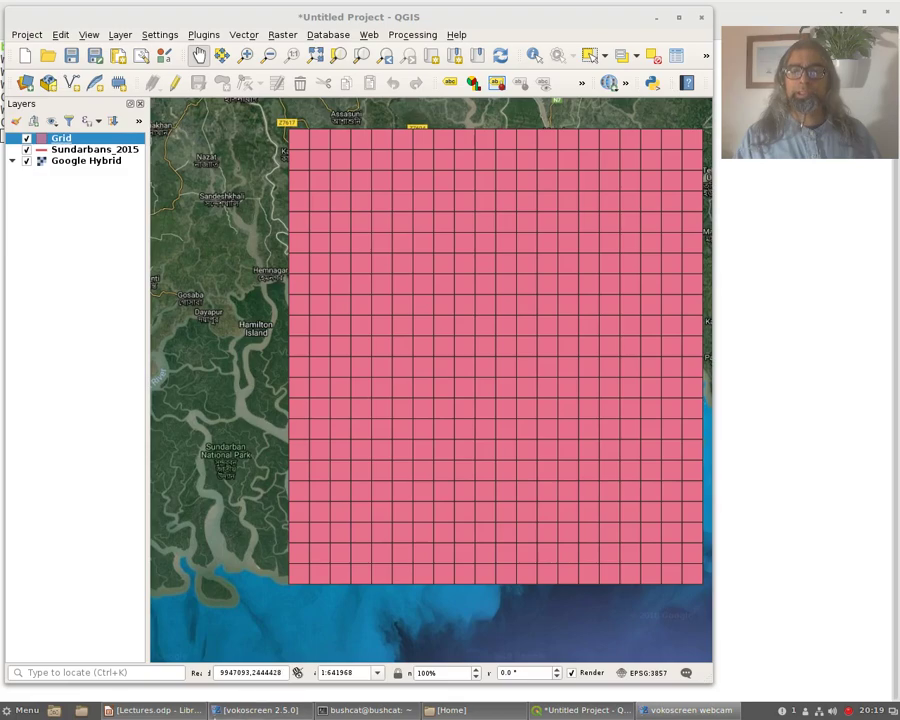
# Step: Review the practical's objectives slide in the Lectures.odp presentation, and bring QGIS and the webcam preview back in front of it
pyautogui.click(150, 710)
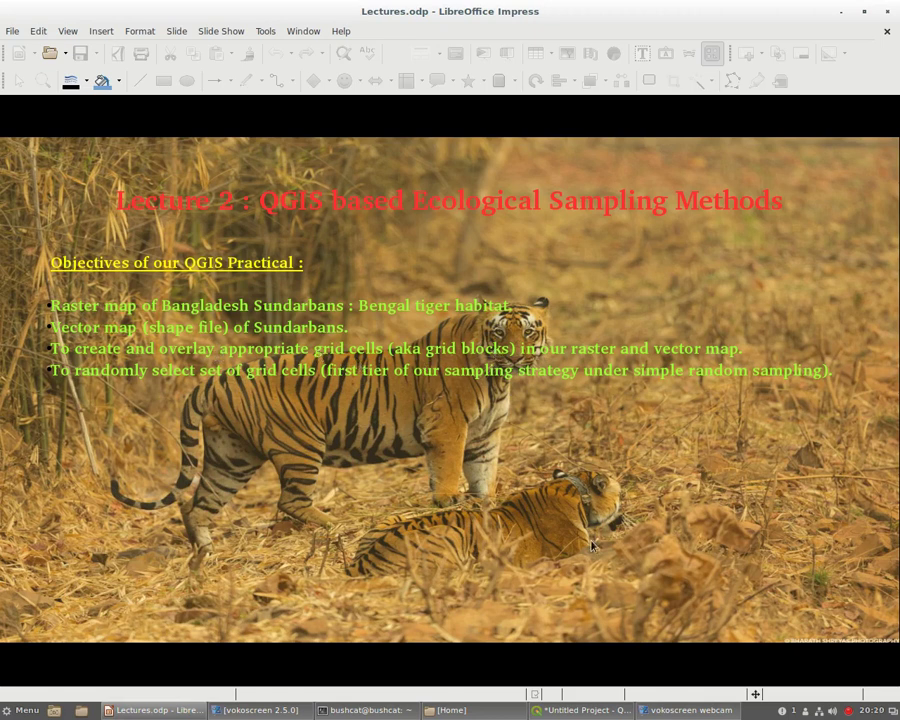
pyautogui.click(580, 710)
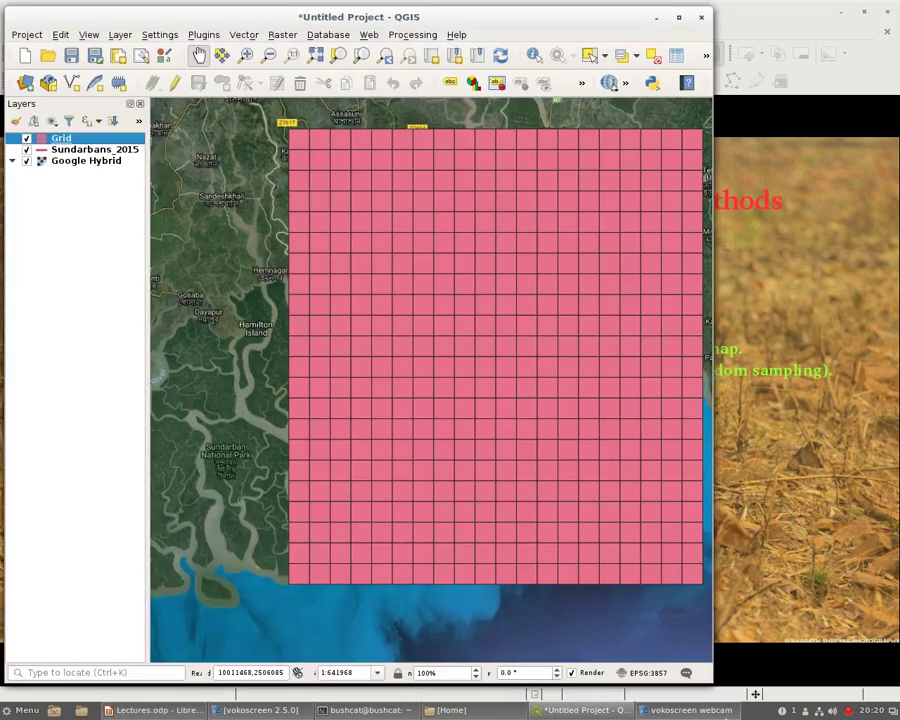
pyautogui.click(724, 710)
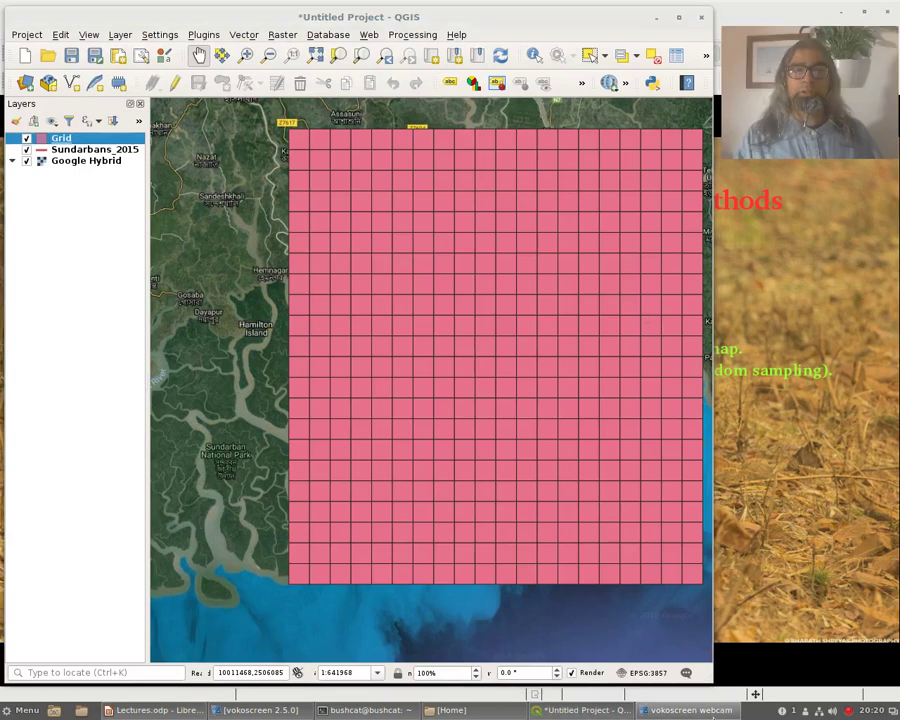
pyautogui.click(177, 712)
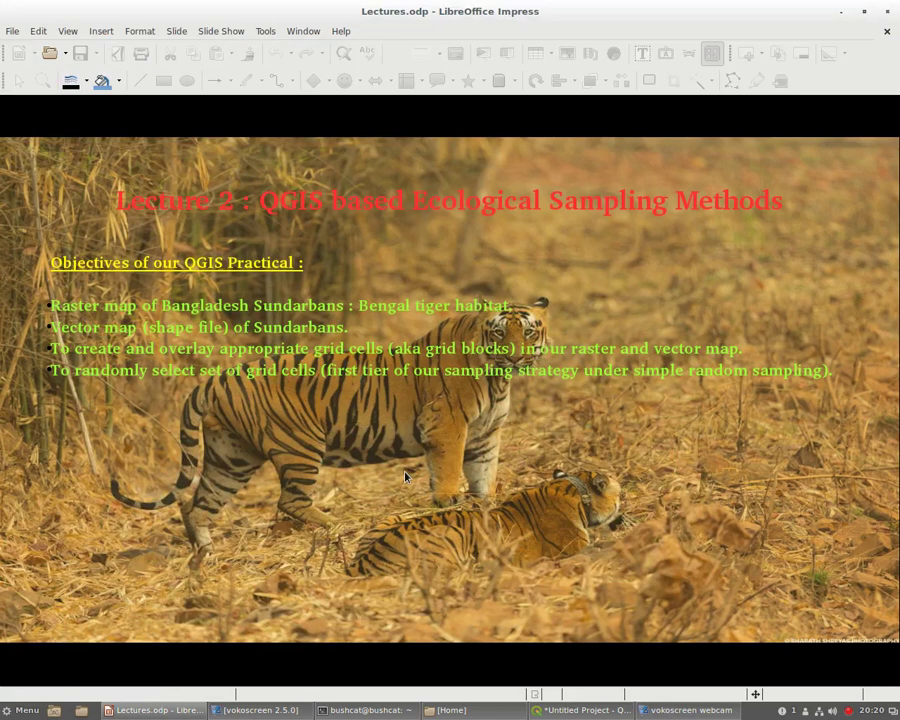
pyautogui.hotkey('alt', 'Tab')
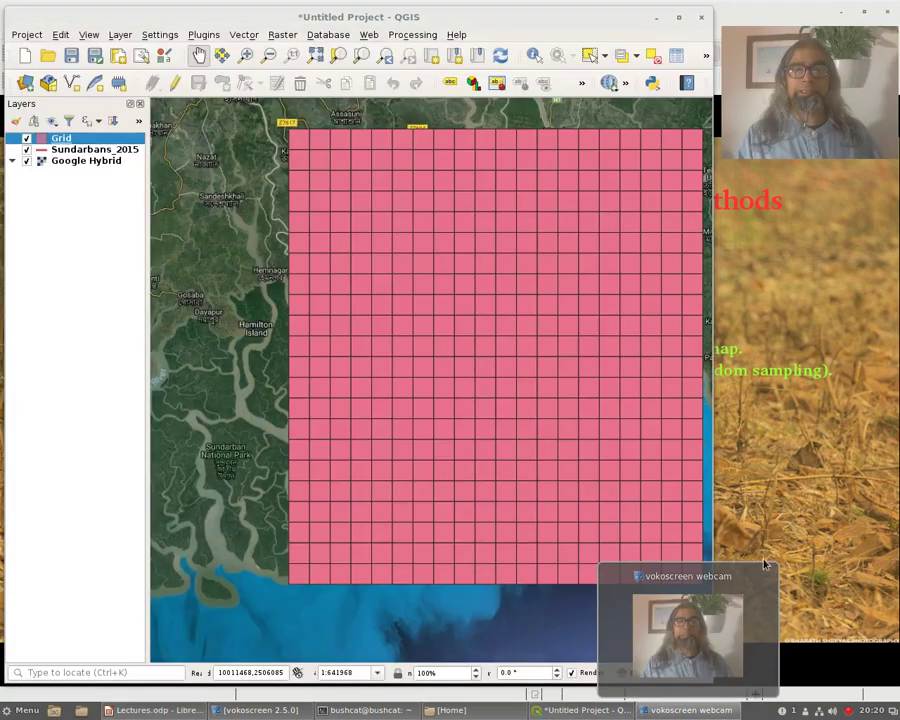
pyautogui.click(246, 34)
pyautogui.moveTo(290, 111)
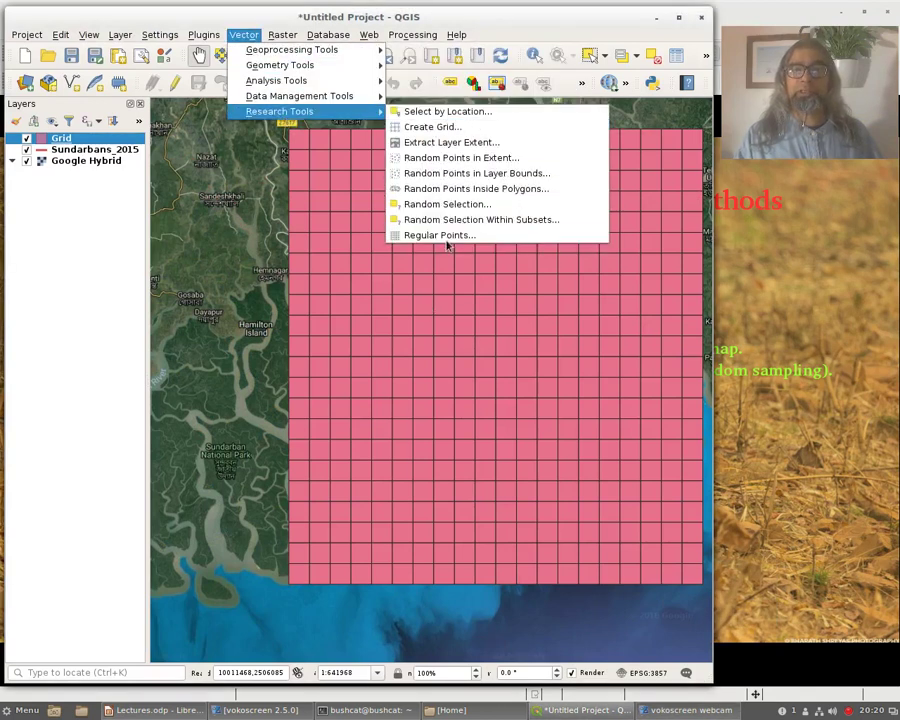
pyautogui.click(431, 205)
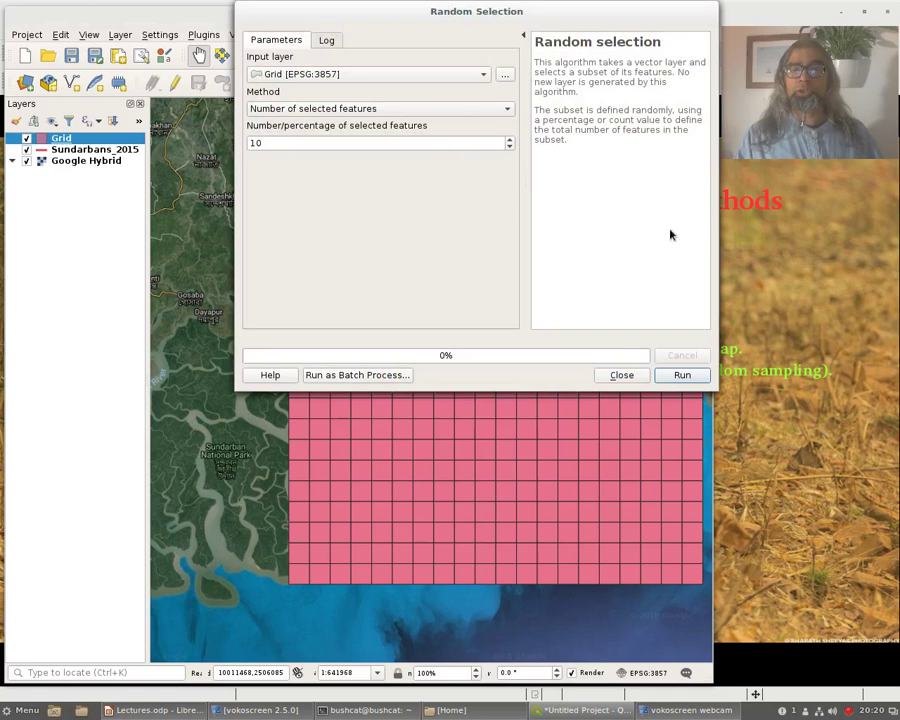
pyautogui.click(621, 375)
# Step: Remove the temporary Grid layer from the project
pyautogui.rightClick(70, 138)
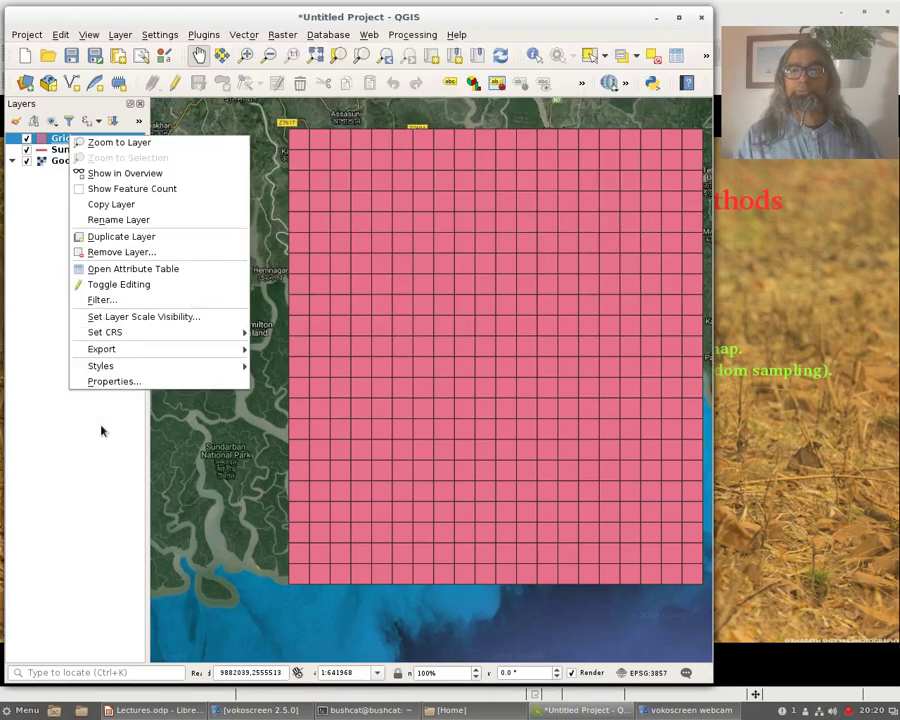
pyautogui.click(118, 256)
pyautogui.click(412, 352)
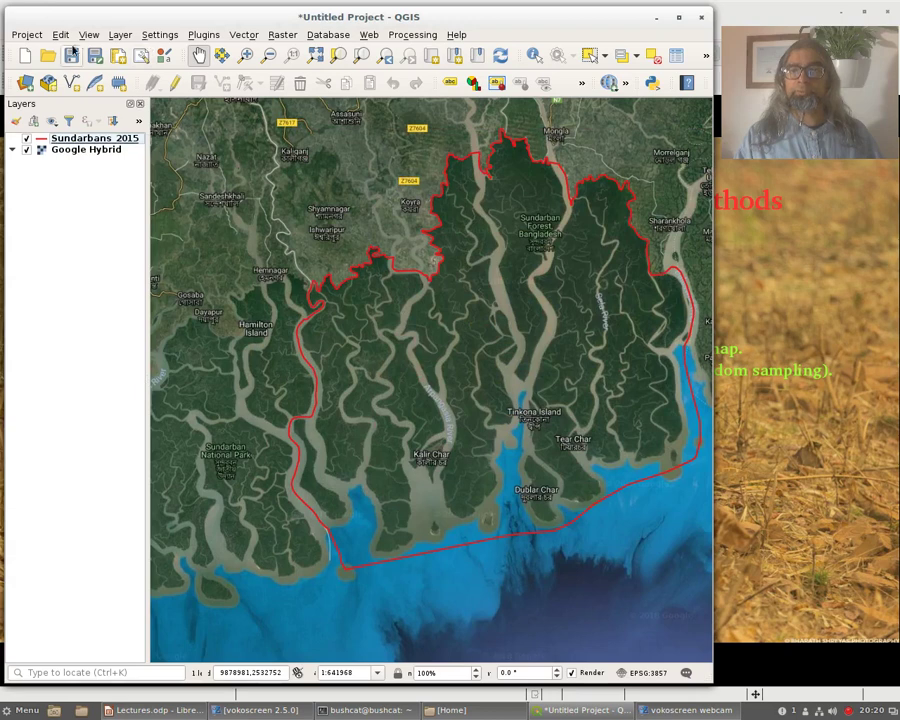
# Step: Add the saved SundarbansGrid.shp shapefile from the GIS-Practical folder in the home directory as a vector layer
pyautogui.click(120, 35)
pyautogui.moveTo(147, 80)
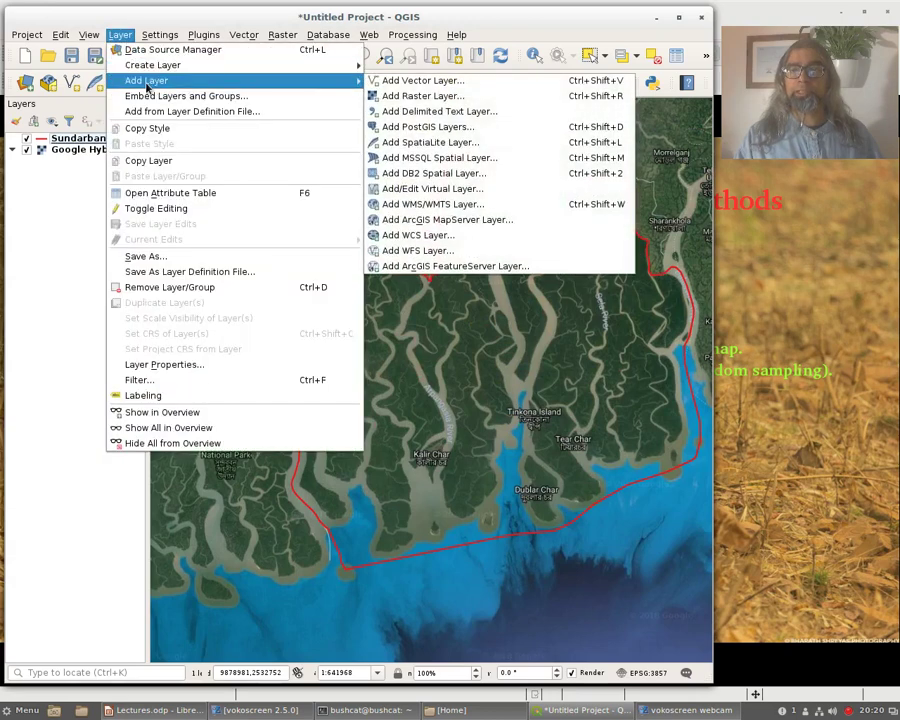
pyautogui.click(440, 83)
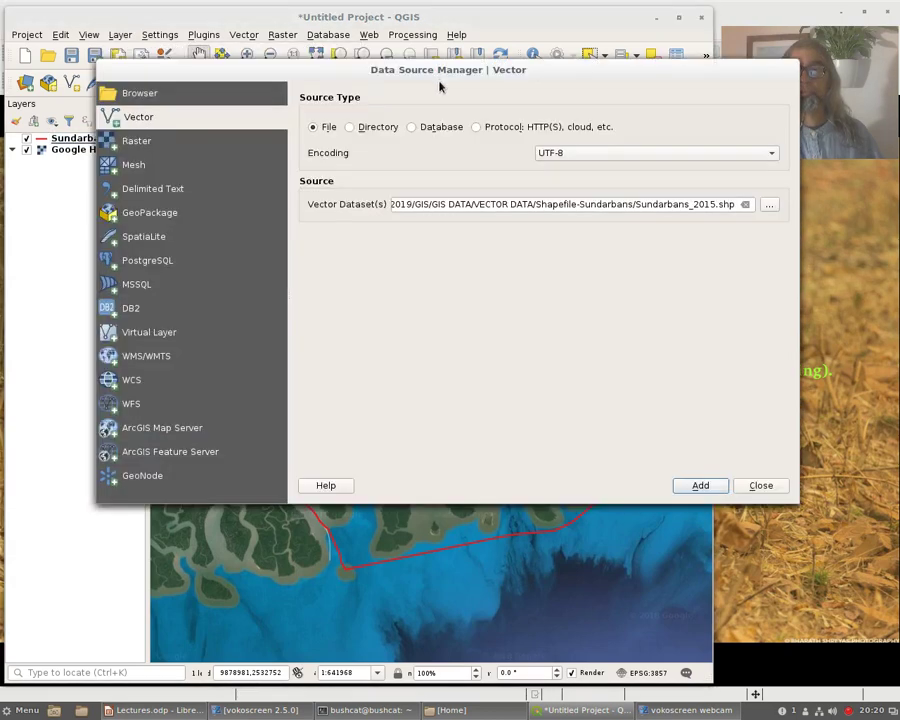
pyautogui.click(769, 205)
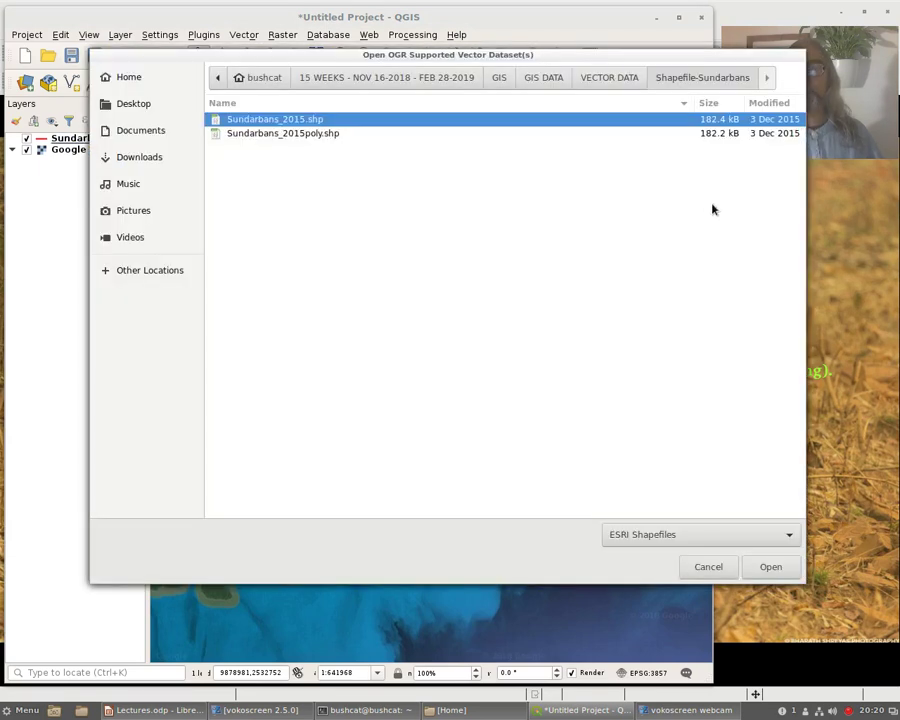
pyautogui.click(385, 80)
pyautogui.doubleClick(237, 175)
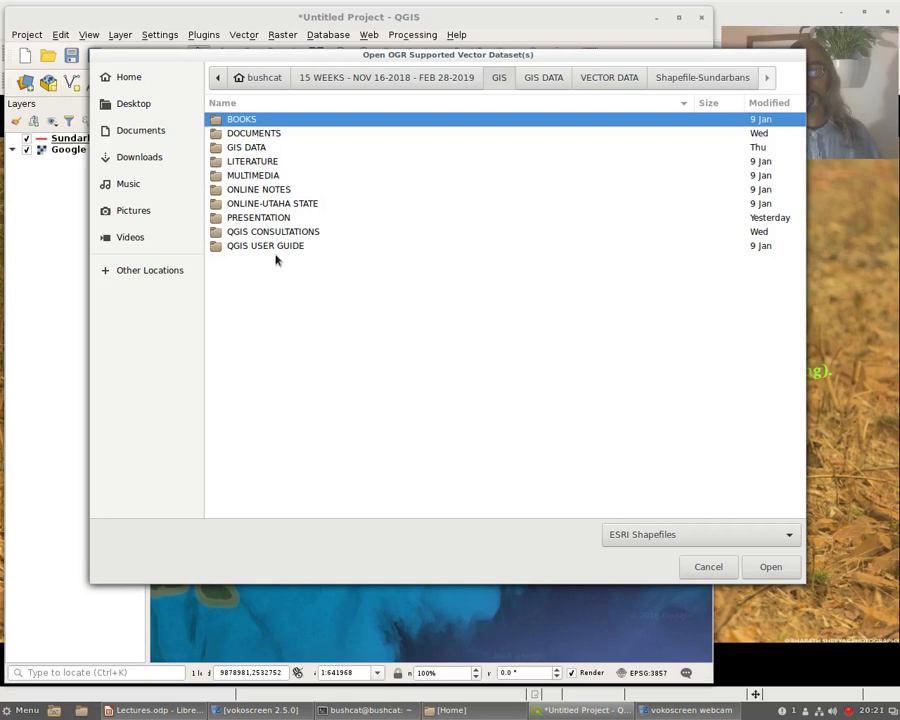
pyautogui.click(412, 79)
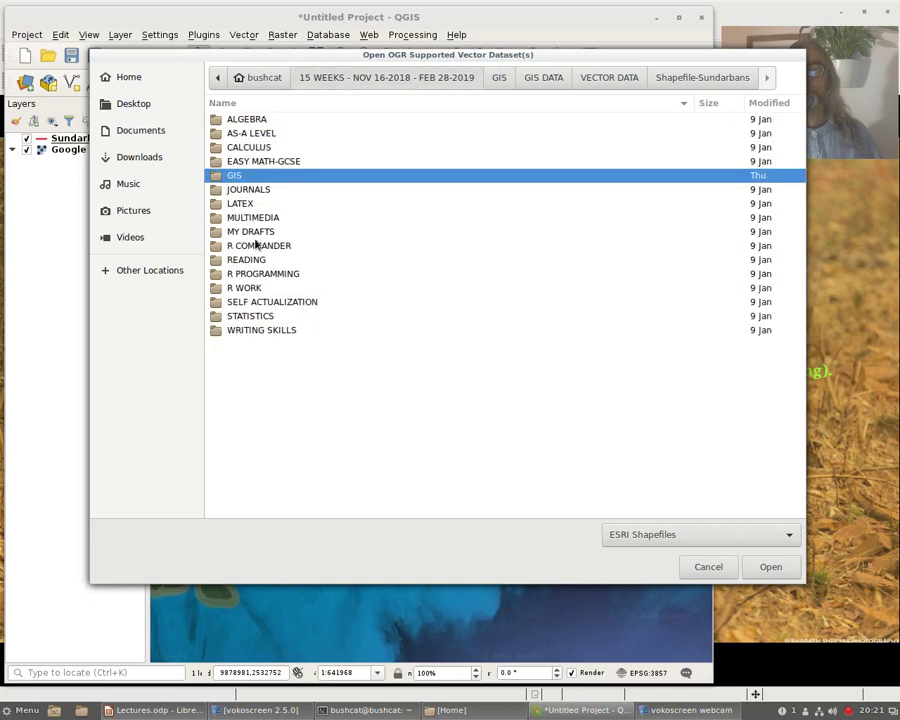
pyautogui.click(263, 80)
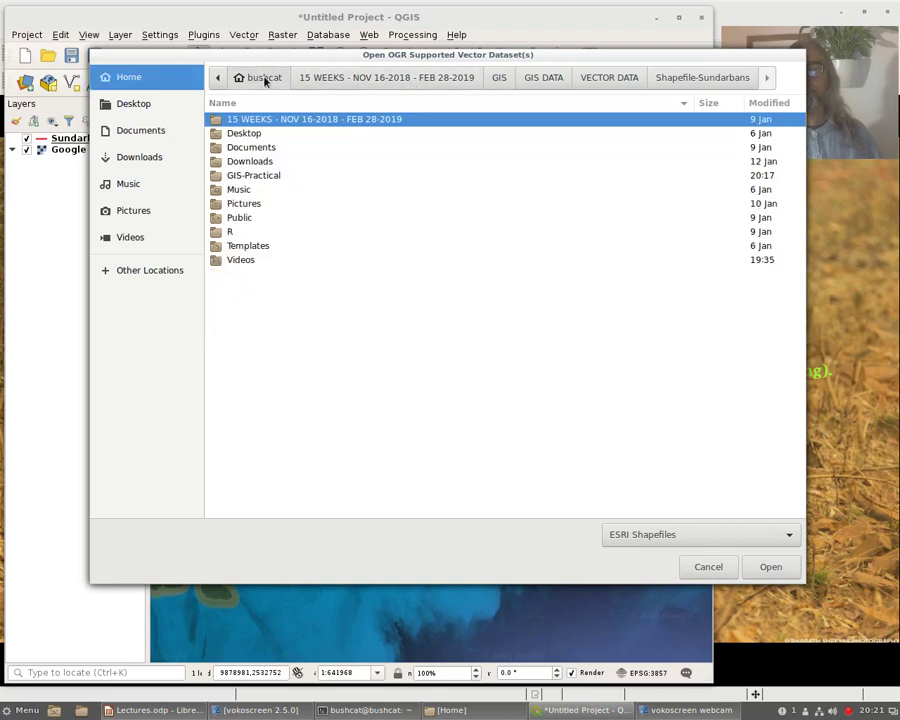
pyautogui.doubleClick(257, 176)
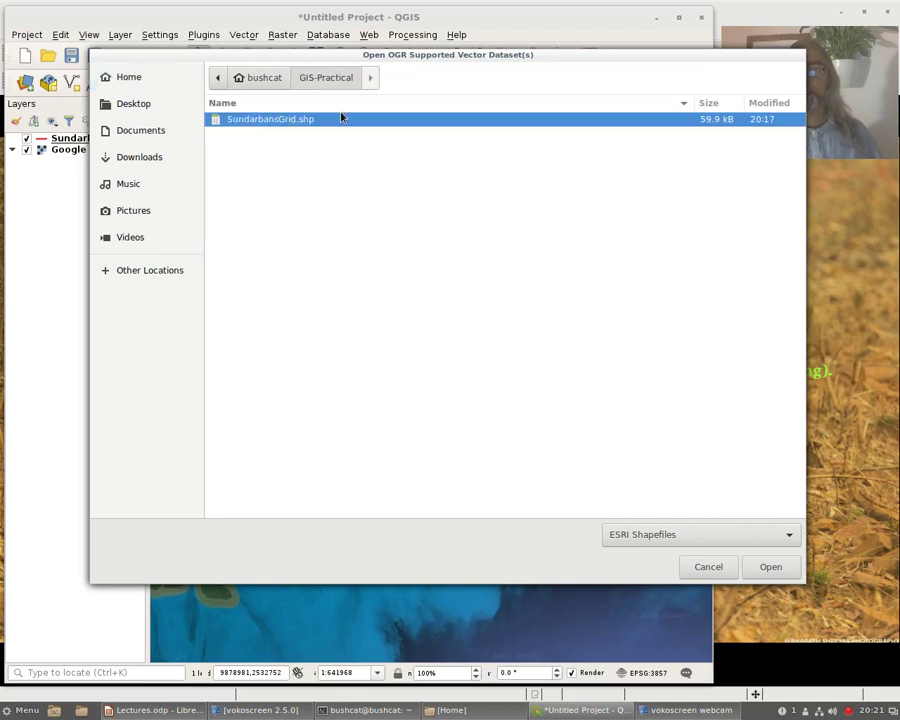
pyautogui.click(784, 566)
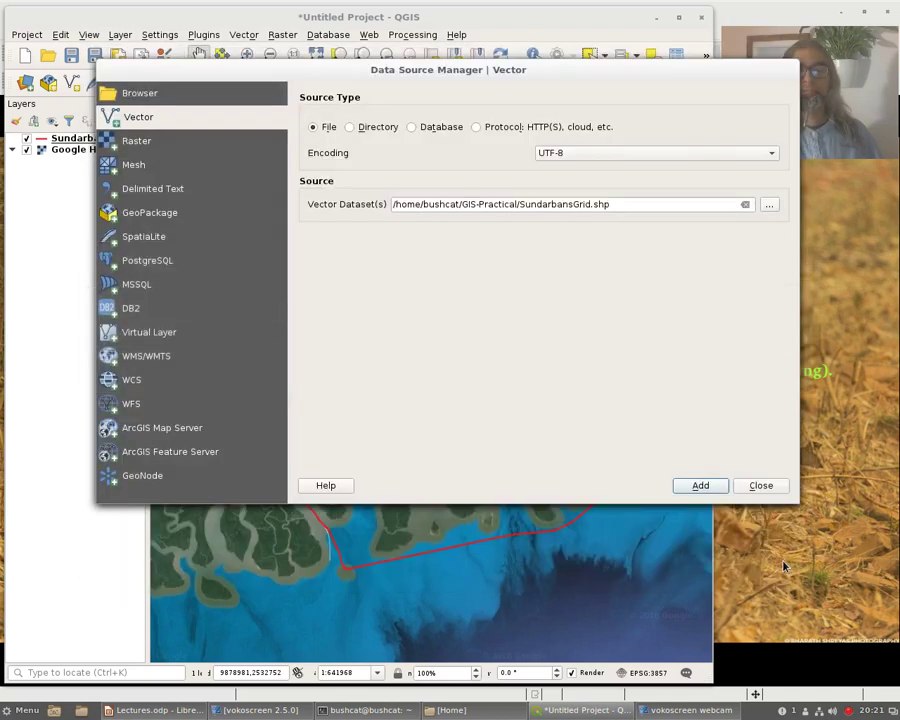
pyautogui.click(694, 485)
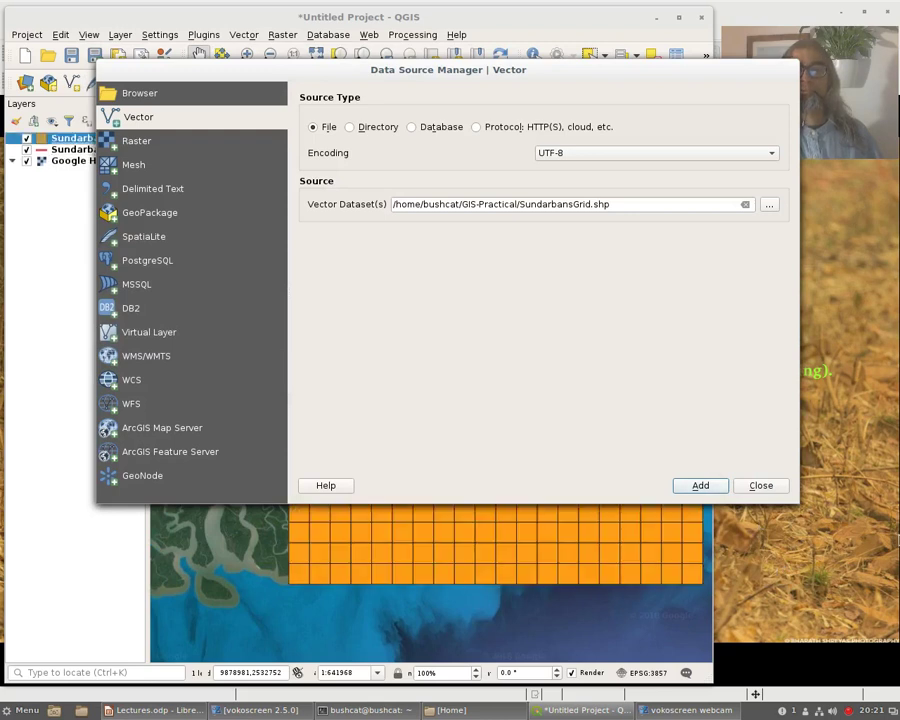
pyautogui.click(761, 485)
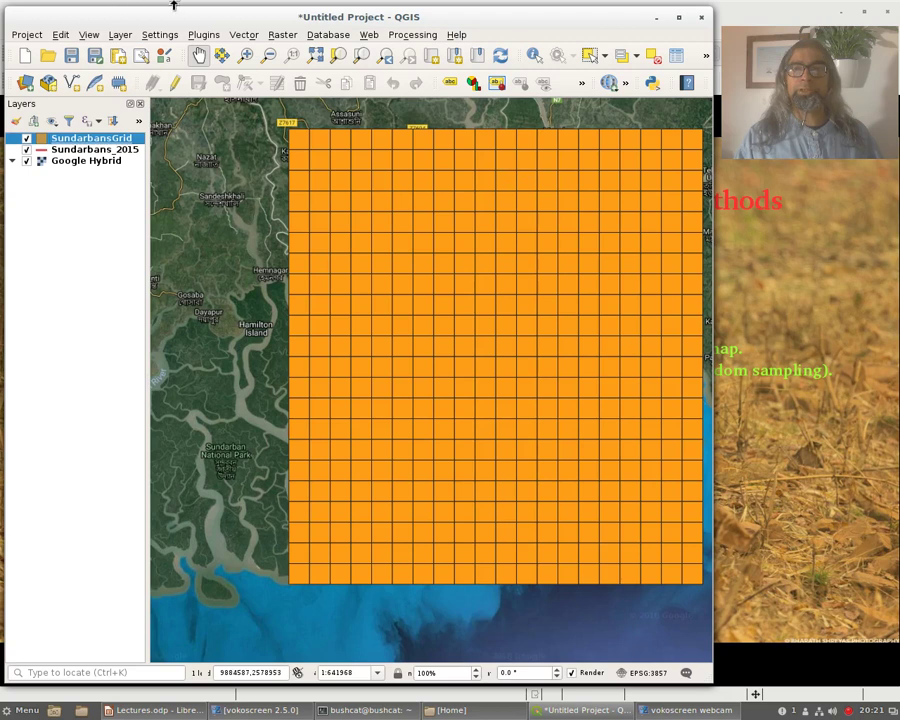
# Step: Randomly select 10 percent of the SundarbansGrid features with Random Selection, and narrow the QGIS window to uncover the webcam preview
pyautogui.click(234, 35)
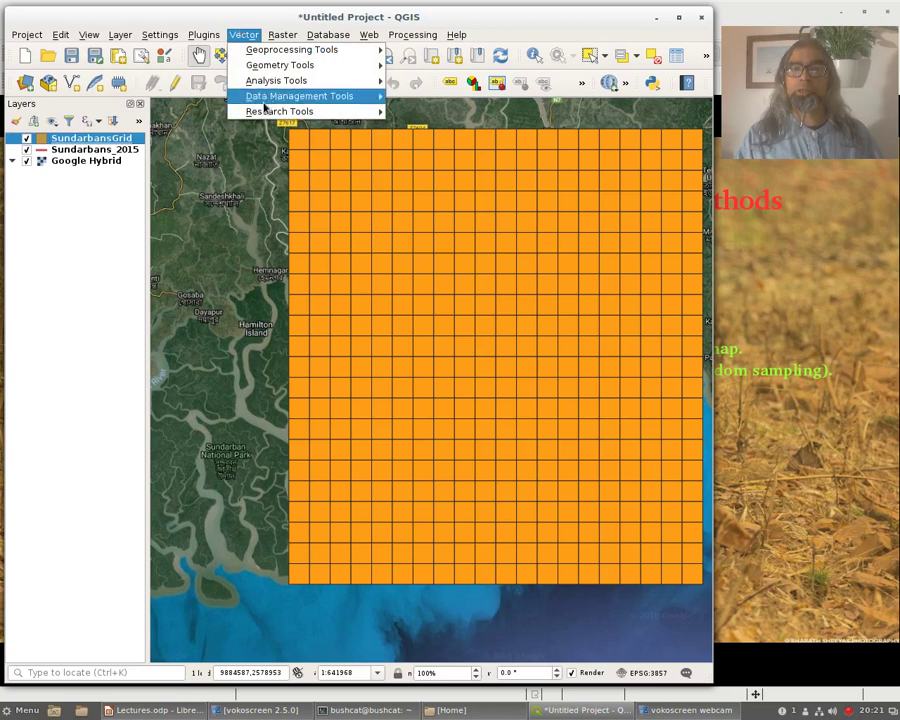
pyautogui.moveTo(257, 113)
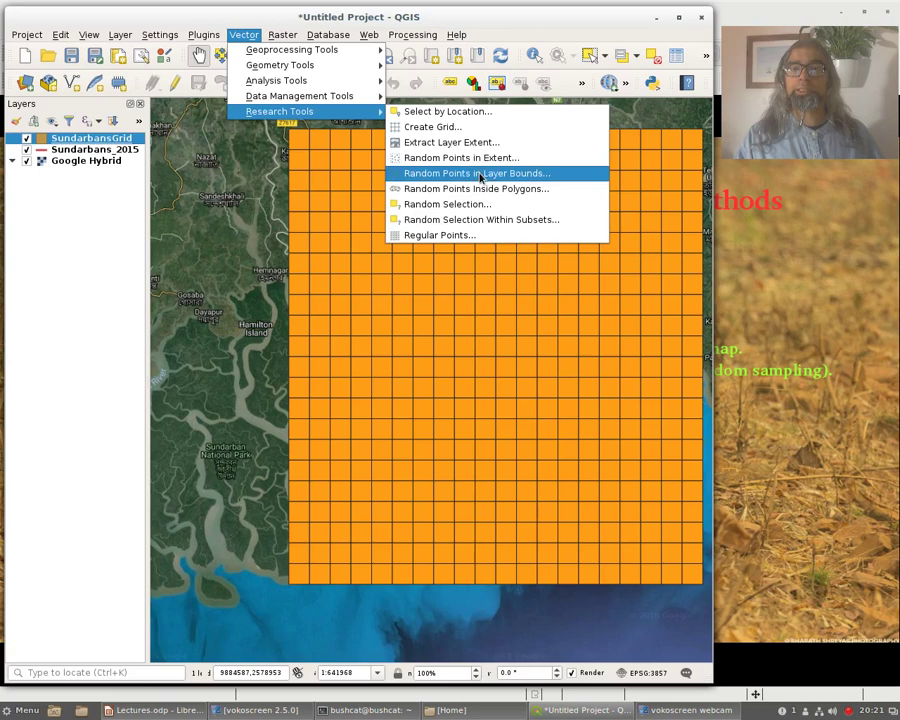
pyautogui.click(482, 204)
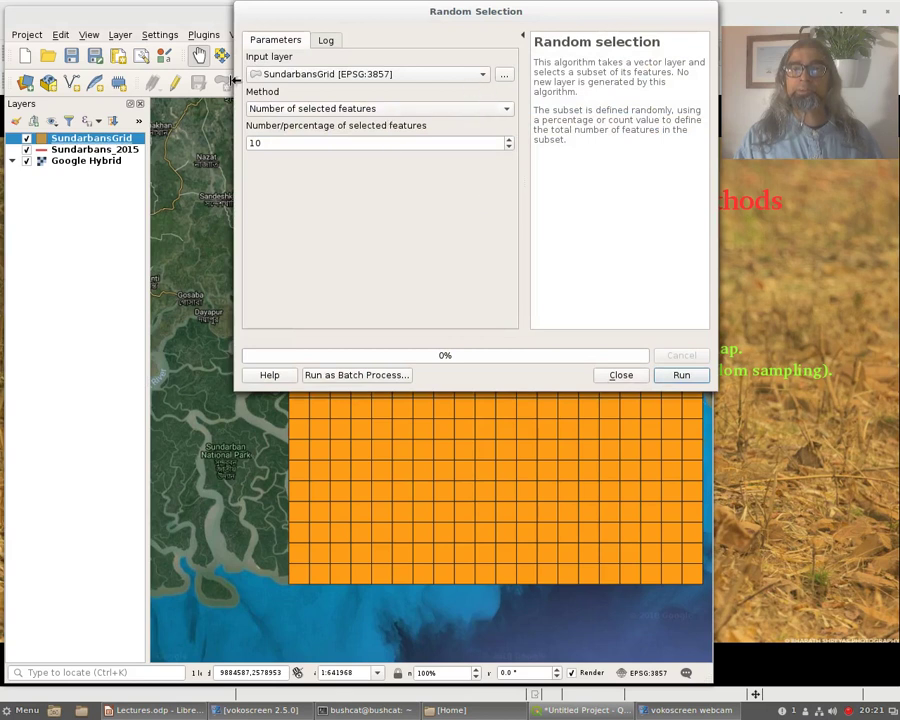
pyautogui.click(478, 74)
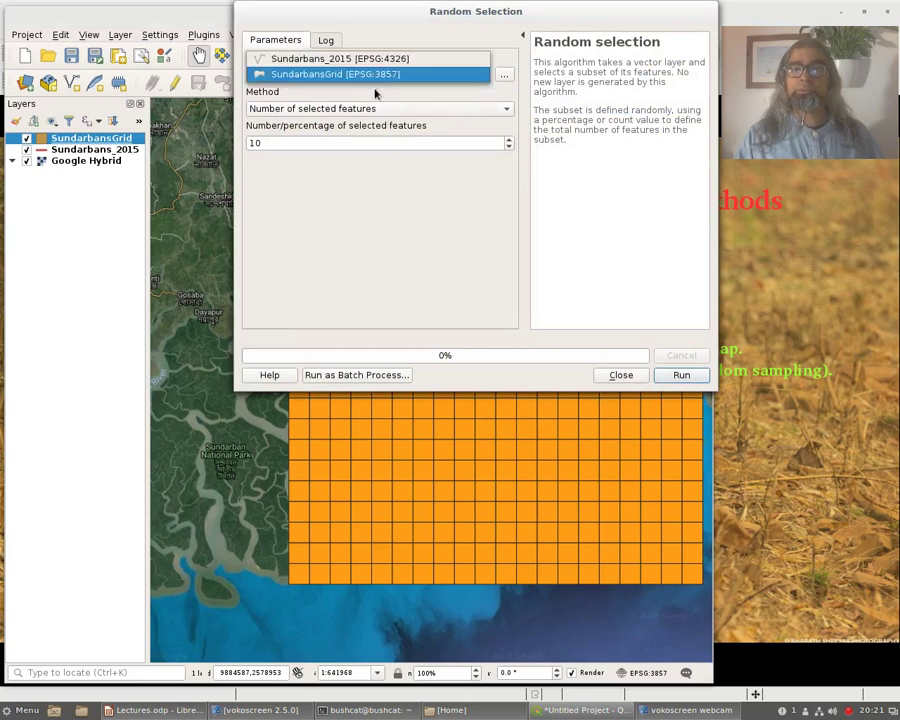
pyautogui.click(371, 76)
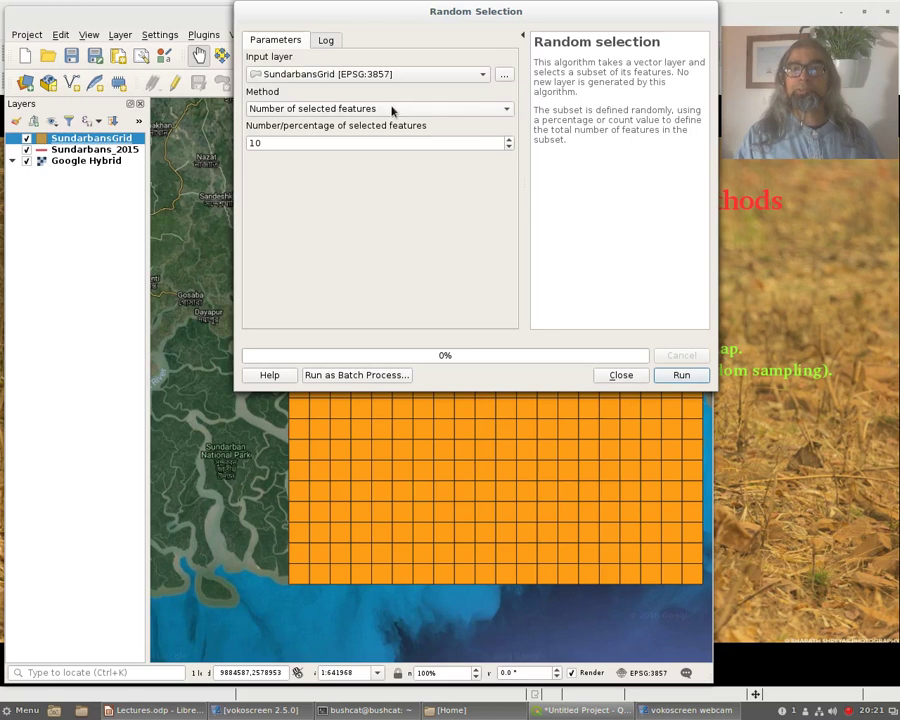
pyautogui.click(508, 109)
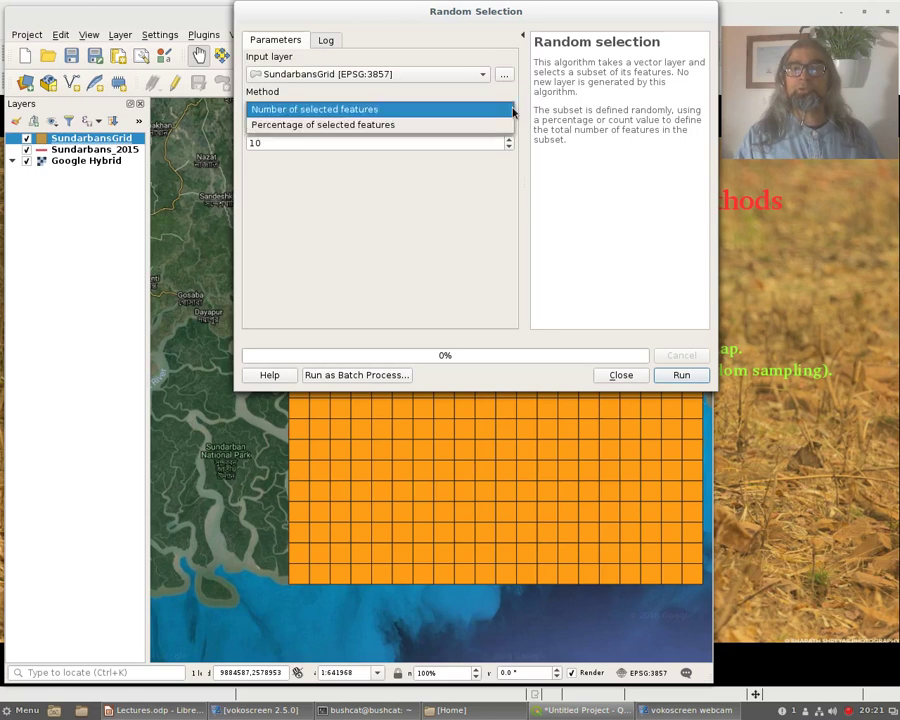
pyautogui.click(355, 125)
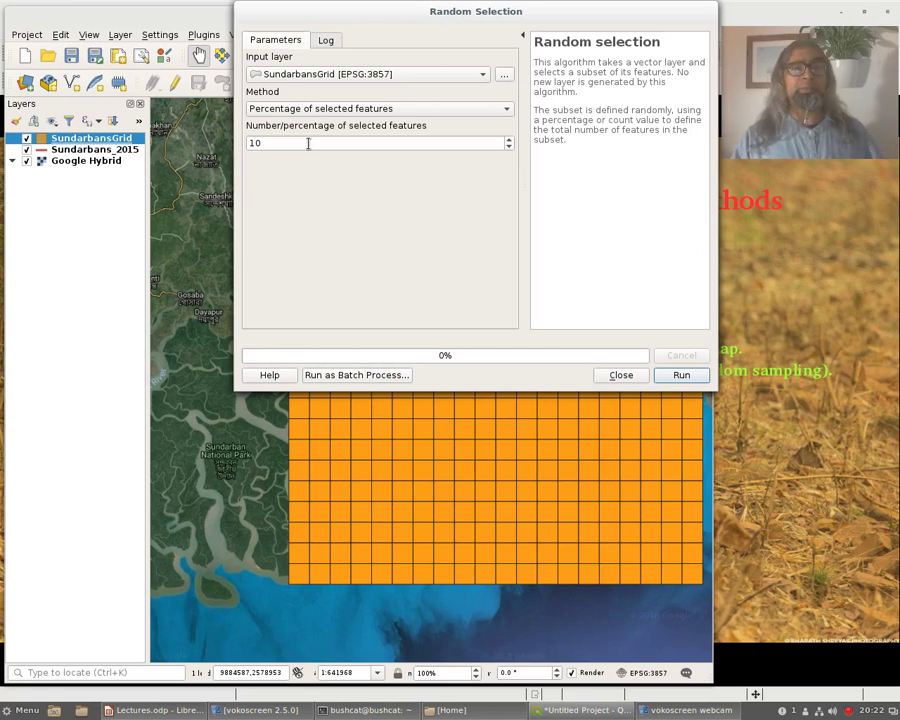
pyautogui.click(681, 375)
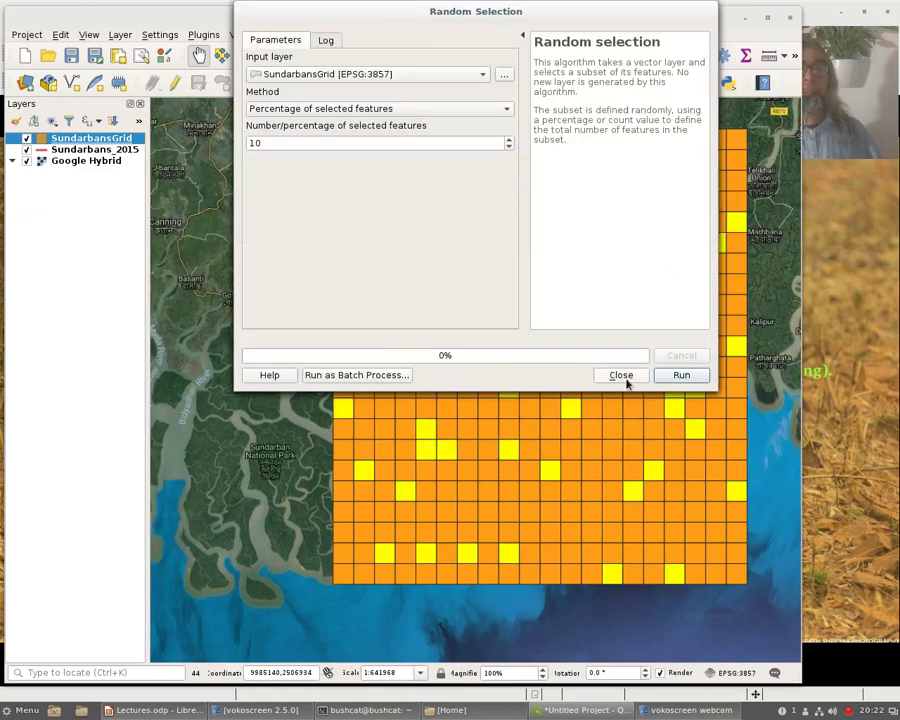
pyautogui.click(625, 376)
pyautogui.moveTo(802, 362); pyautogui.dragTo(689, 360)
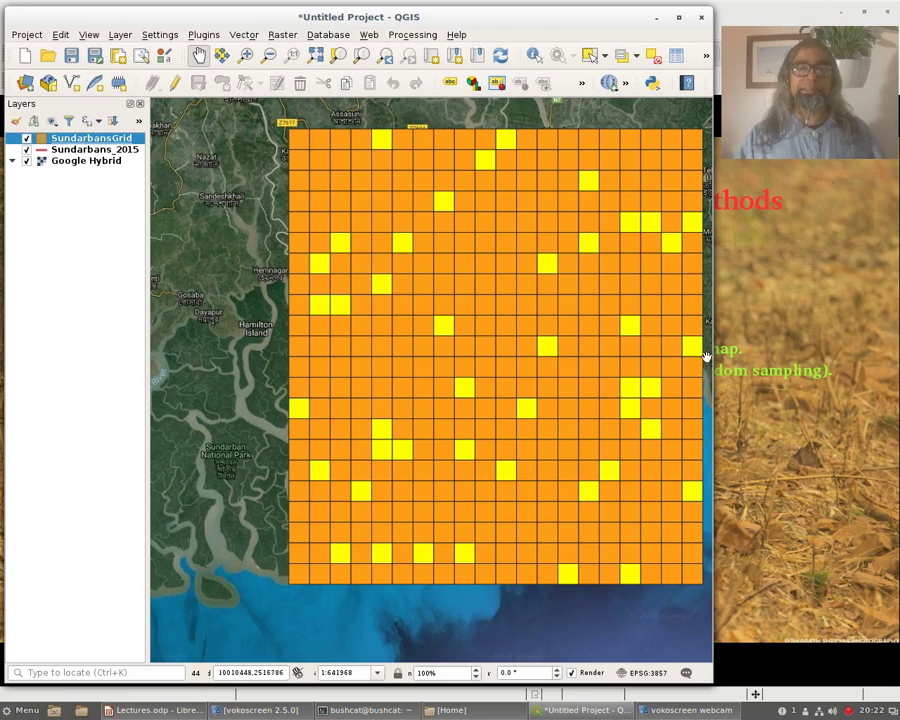
# Step: Hide the Google Hybrid and Sundarbans_2015 layers to examine the selected grid cells alone, and show both layers again
pyautogui.click(26, 161)
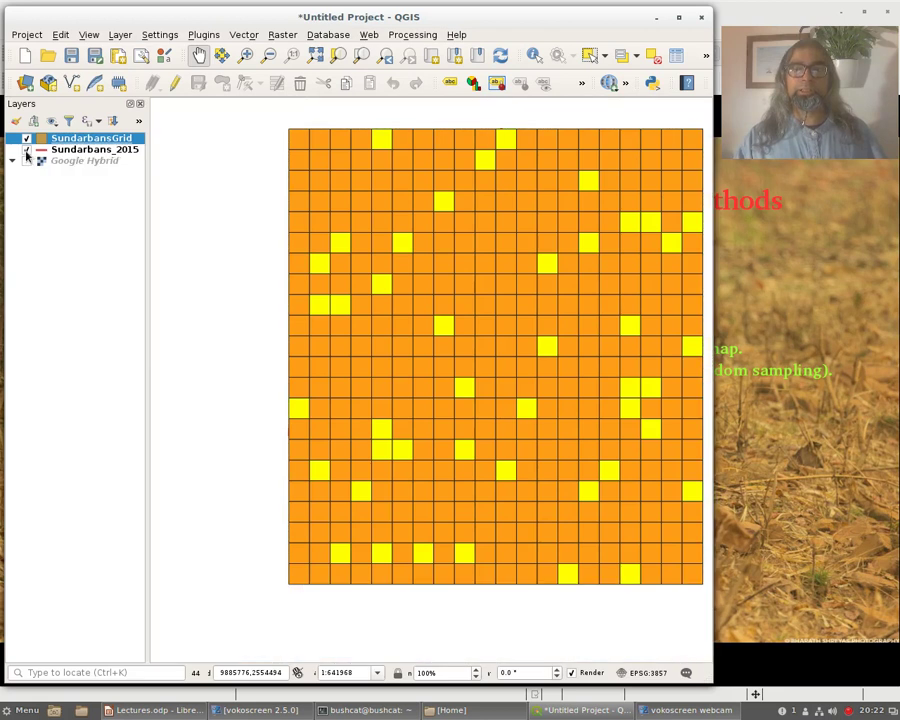
pyautogui.click(26, 150)
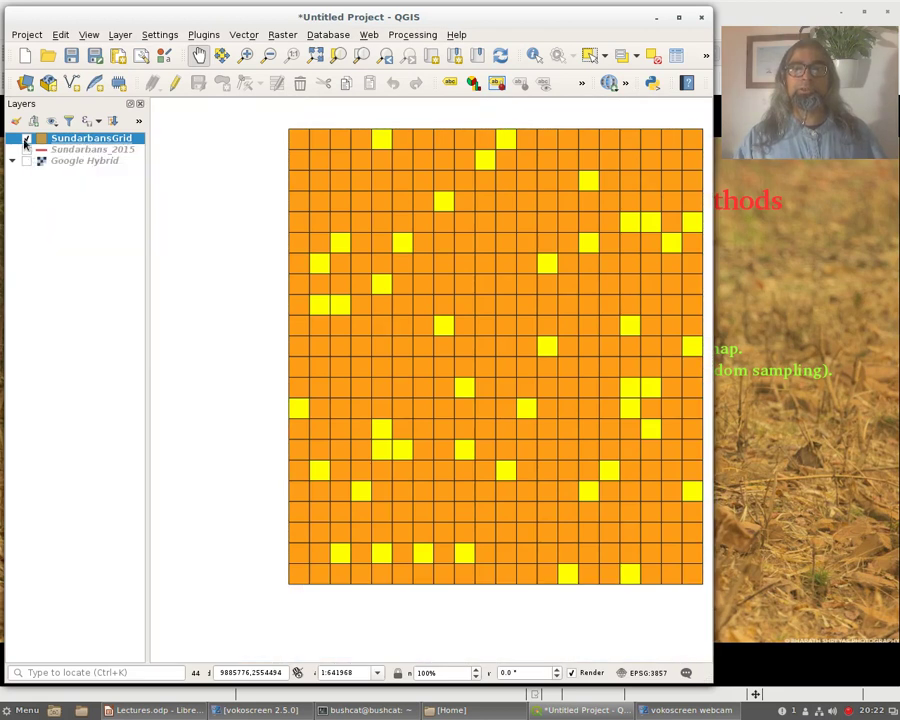
pyautogui.click(26, 138)
pyautogui.click(26, 139)
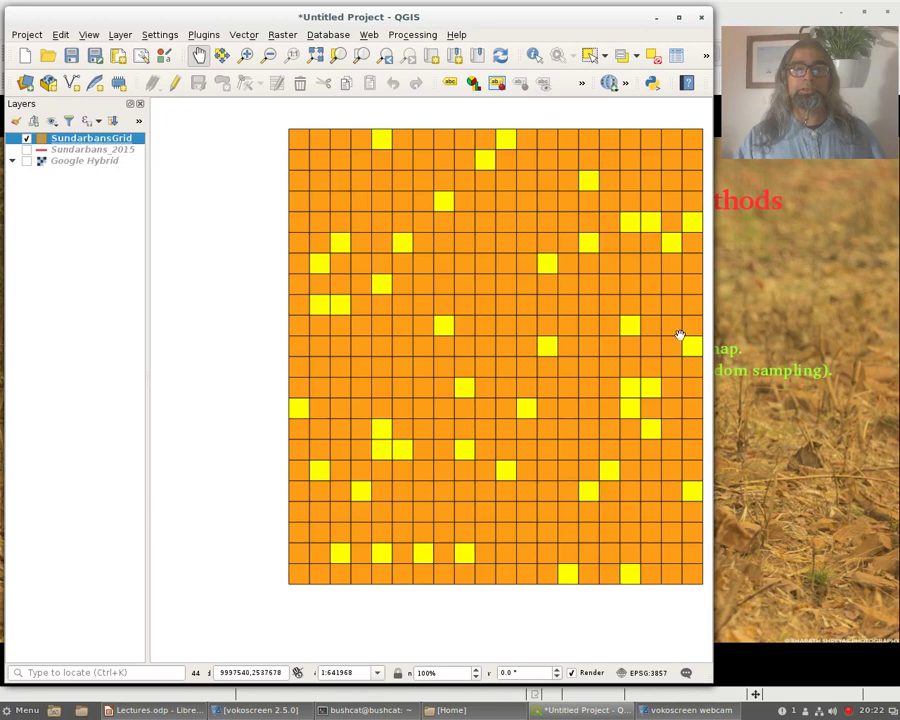
pyautogui.click(26, 149)
pyautogui.click(26, 161)
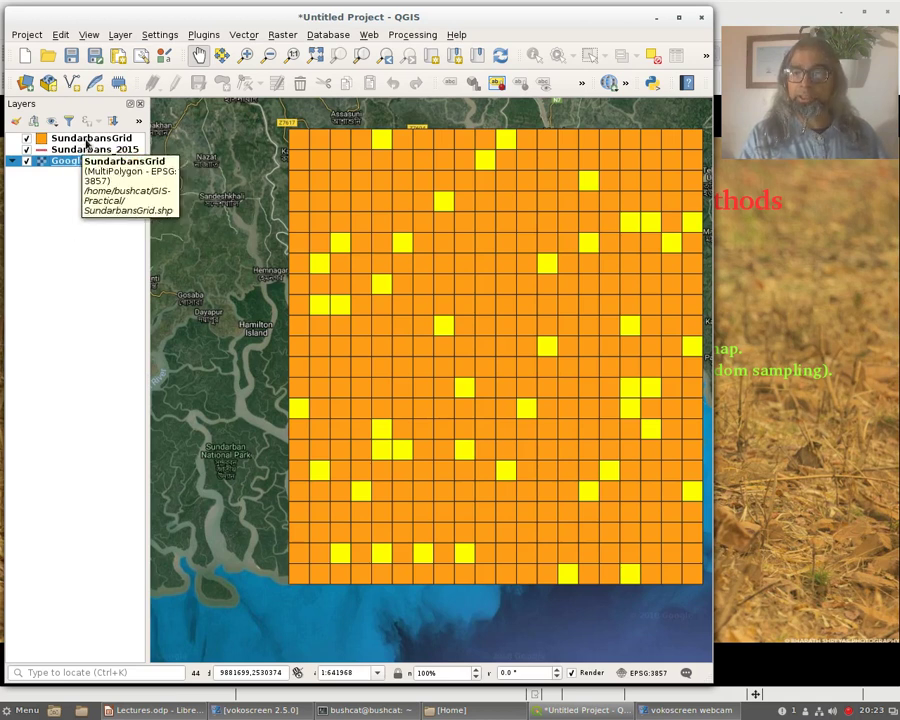
pyautogui.rightClick(86, 142)
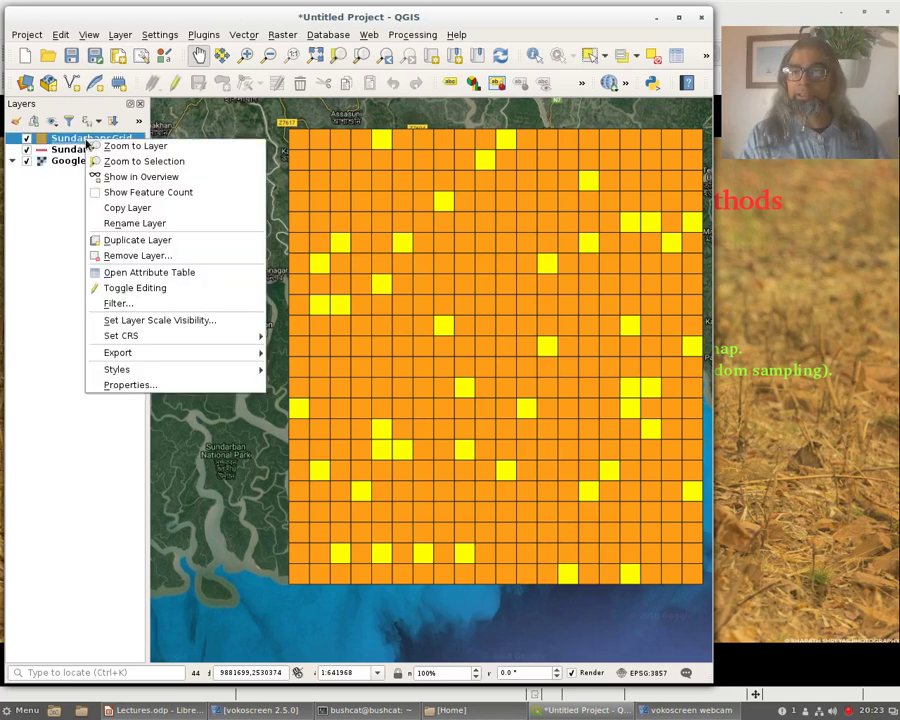
pyautogui.click(151, 388)
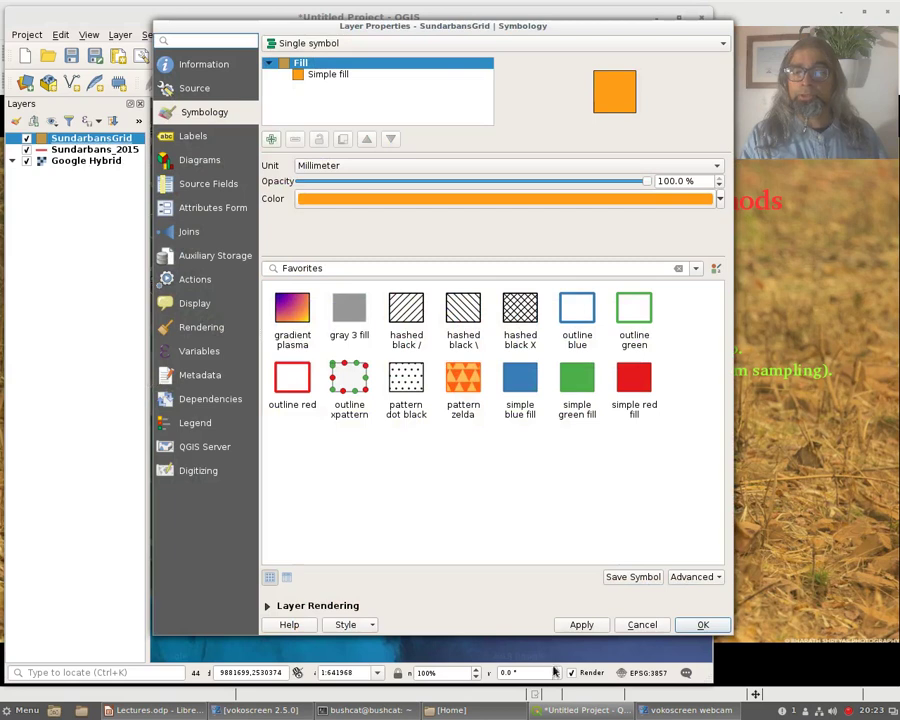
pyautogui.click(659, 626)
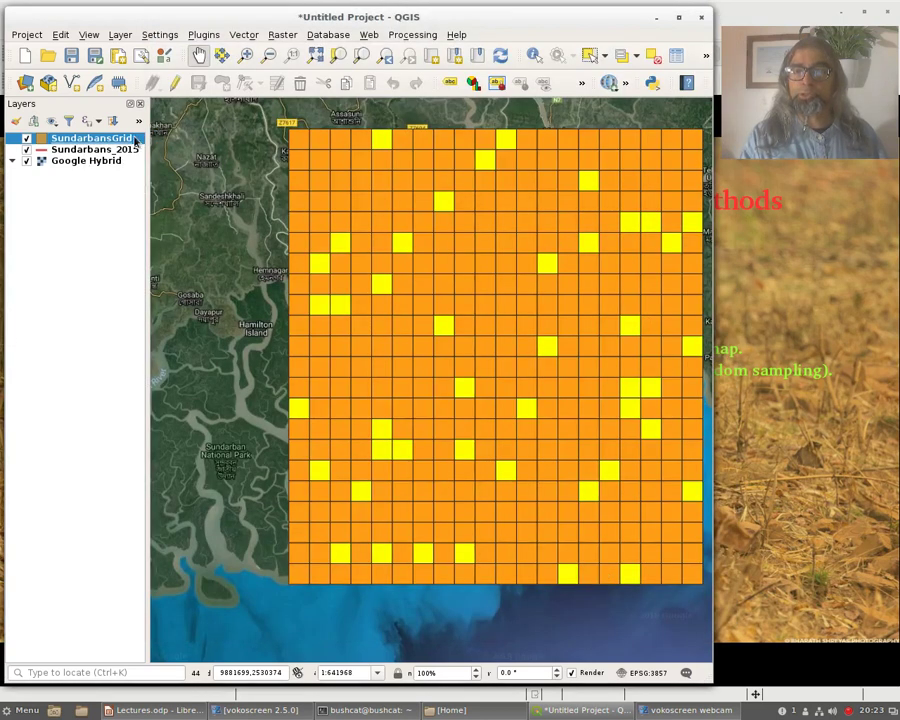
# Step: Set up a feature export of SundarbansGrid that saves only selected features and does not add the saved file to the map
pyautogui.rightClick(136, 139)
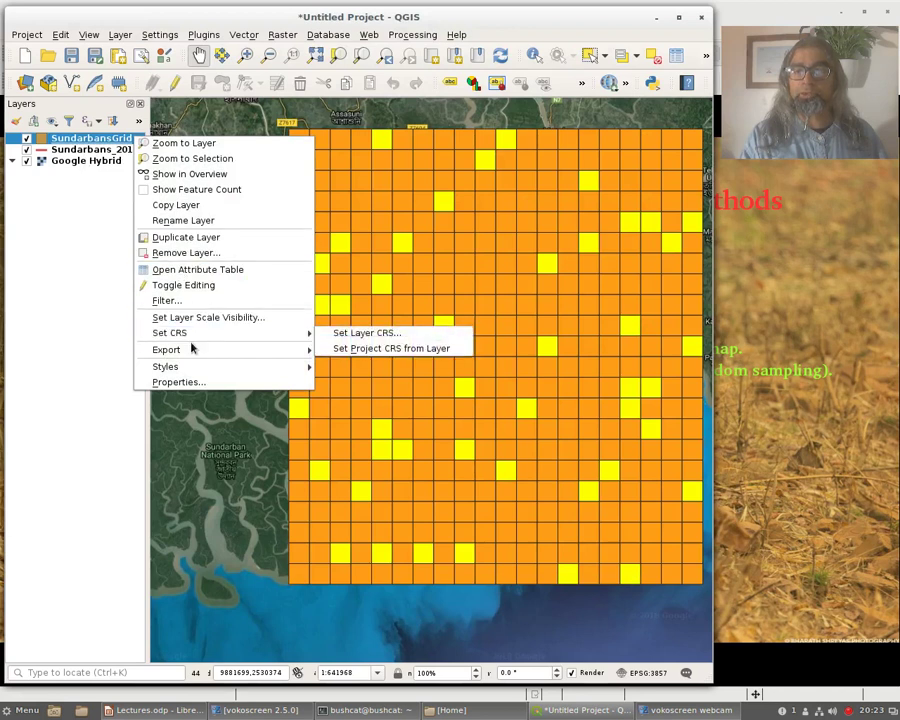
pyautogui.moveTo(192, 349)
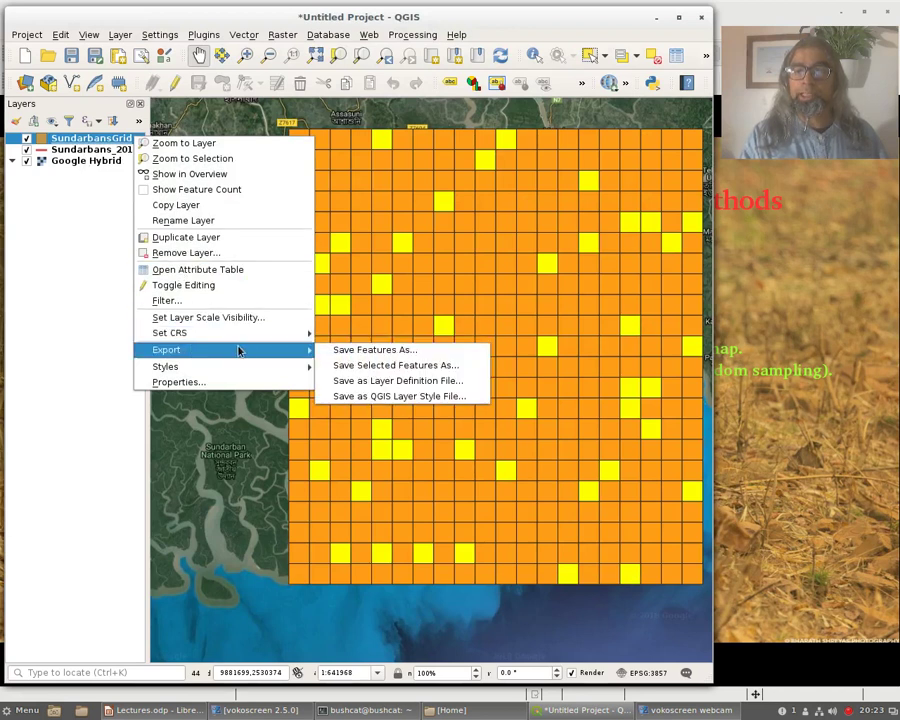
pyautogui.click(351, 349)
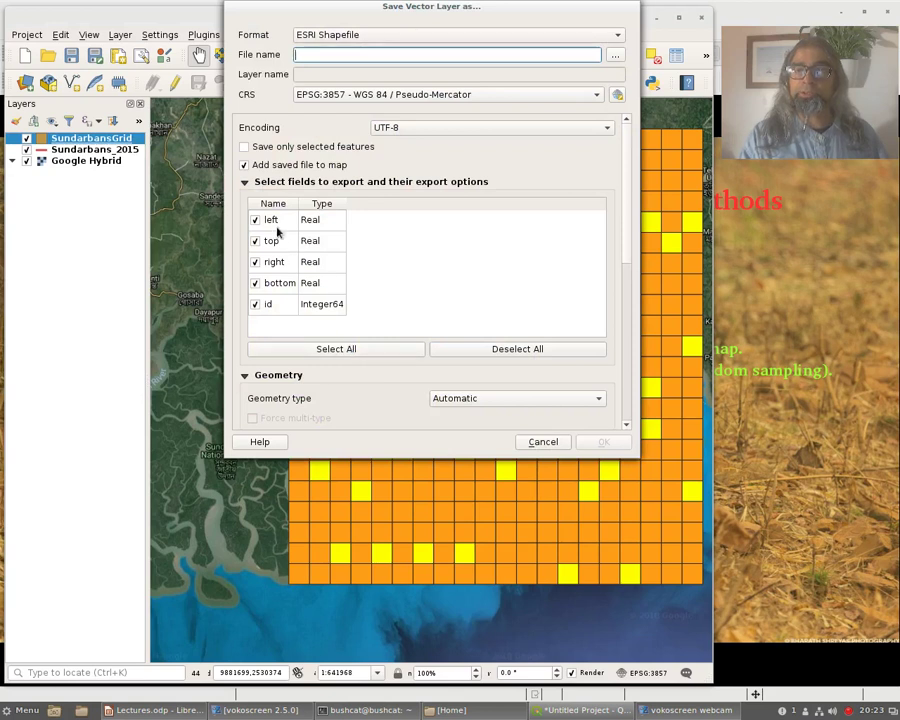
pyautogui.click(245, 166)
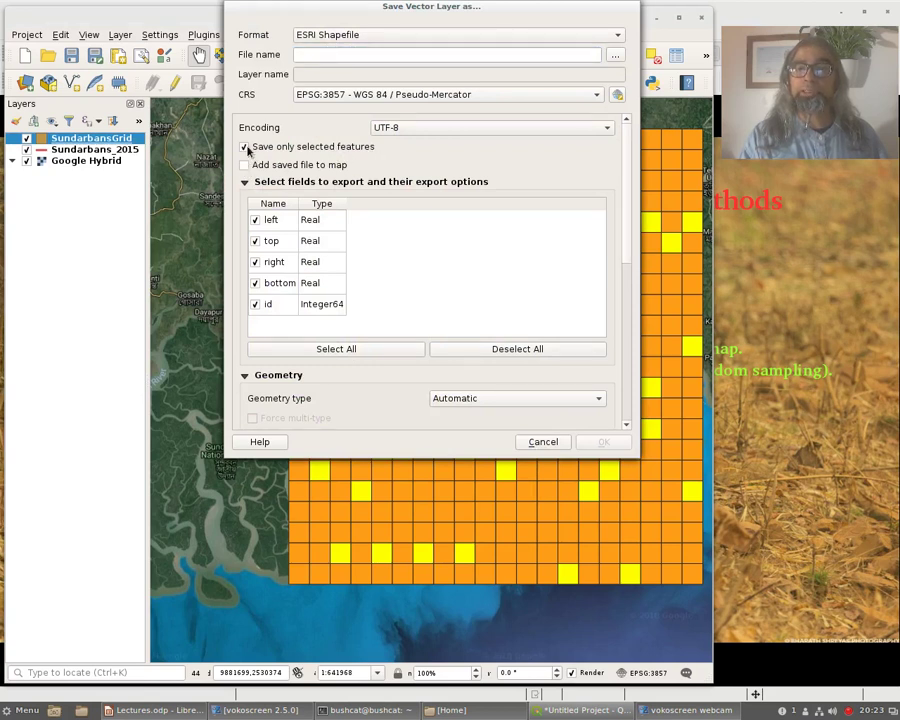
pyautogui.click(245, 147)
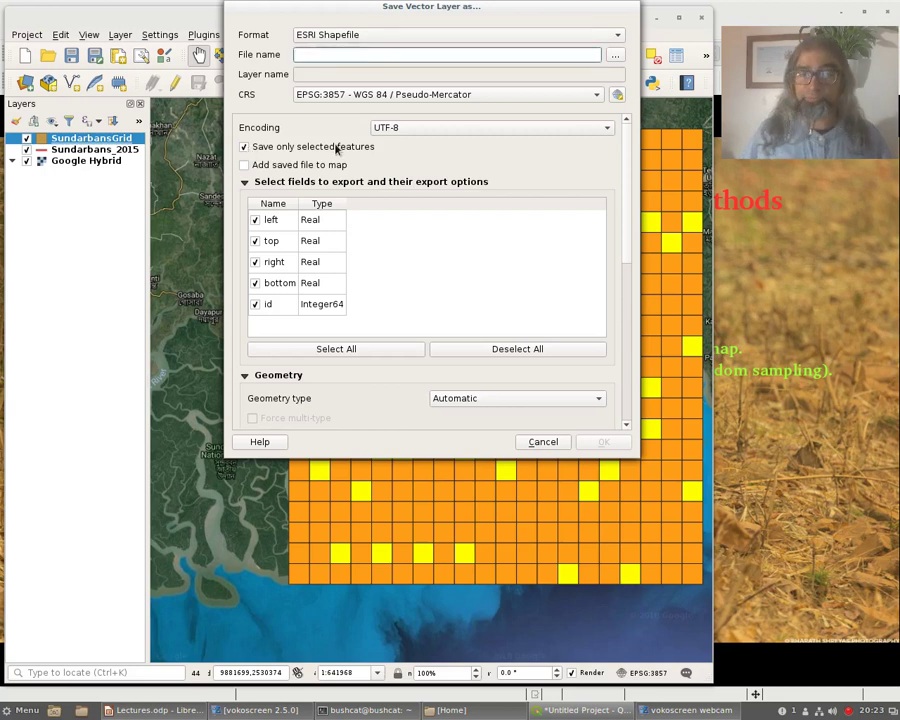
# Step: Export the selected cells as the ESRI Shapefile SundarbansRandom in the GIS-Practical folder
pyautogui.click(616, 56)
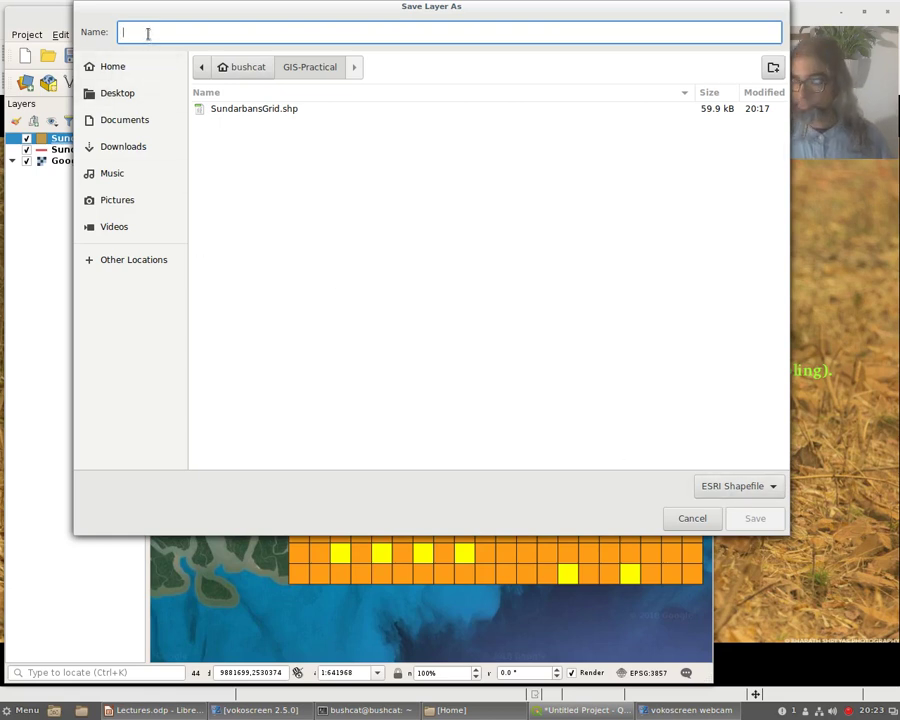
pyautogui.write('SundarbansRandom')
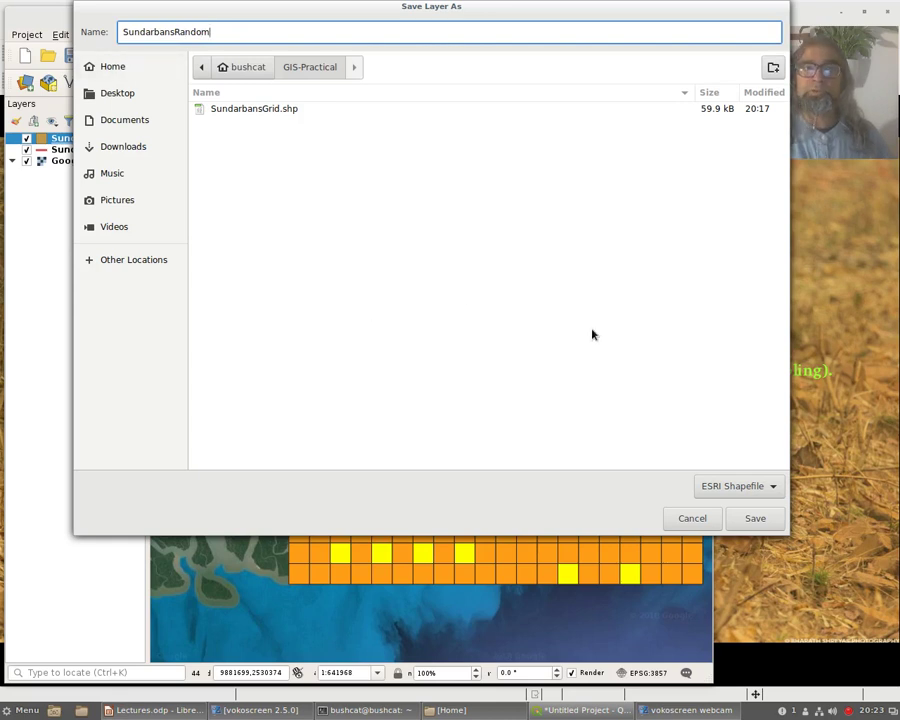
pyautogui.click(757, 528)
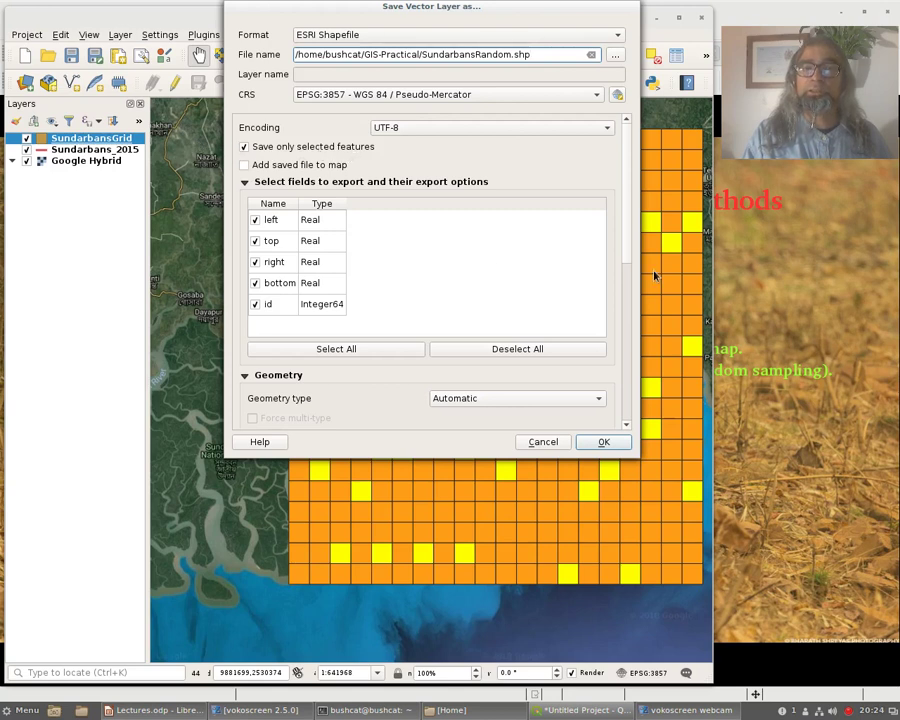
pyautogui.scroll(-2, 630, 262)
pyautogui.moveTo(633, 287); pyautogui.dragTo(635, 415)
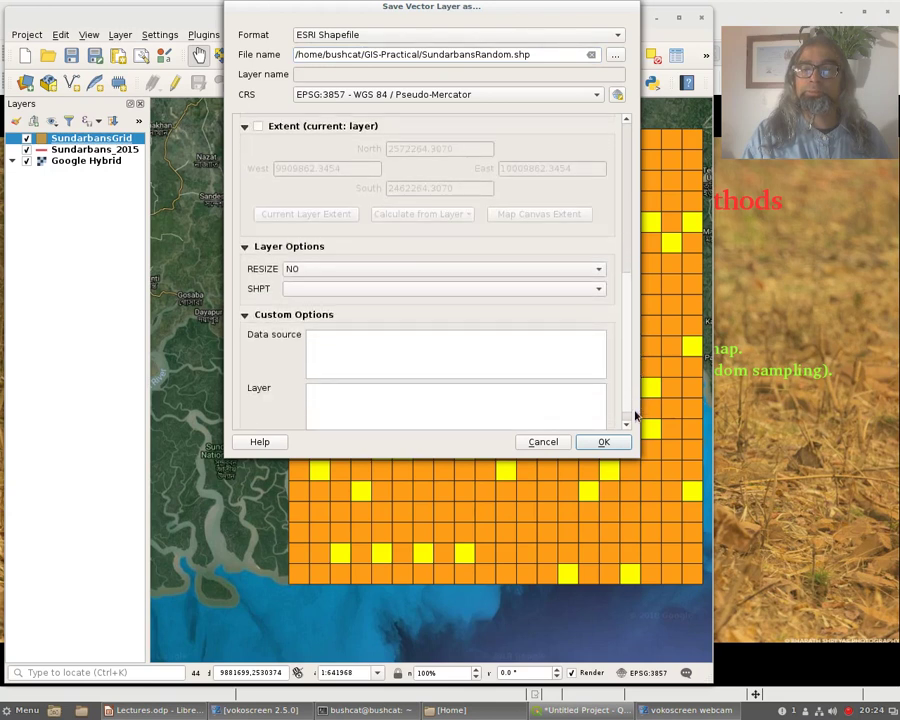
pyautogui.click(613, 441)
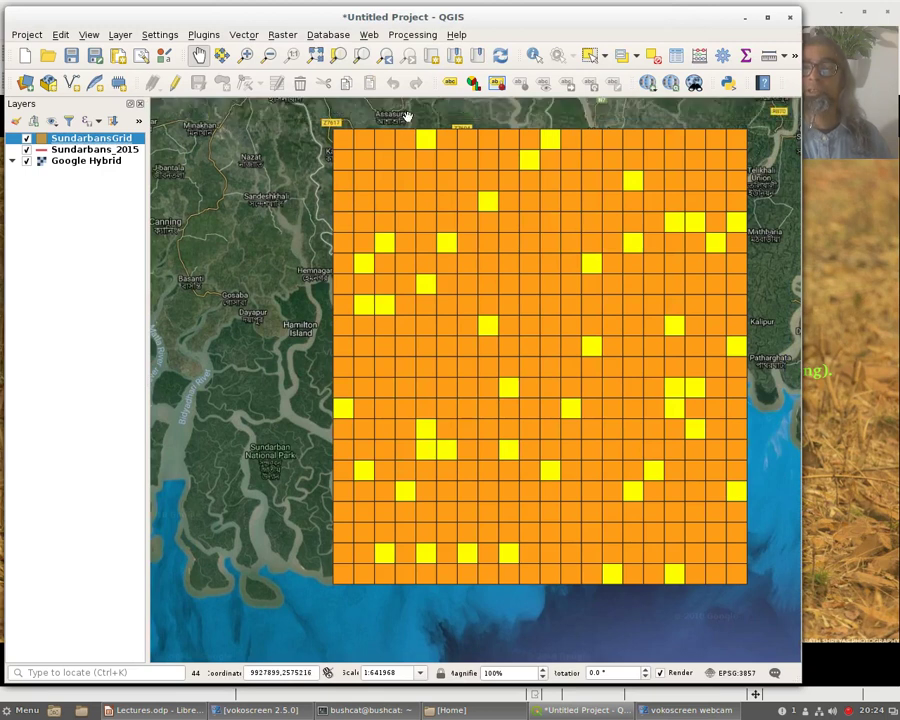
# Step: Remove the SundarbansGrid layer from the project
pyautogui.rightClick(112, 145)
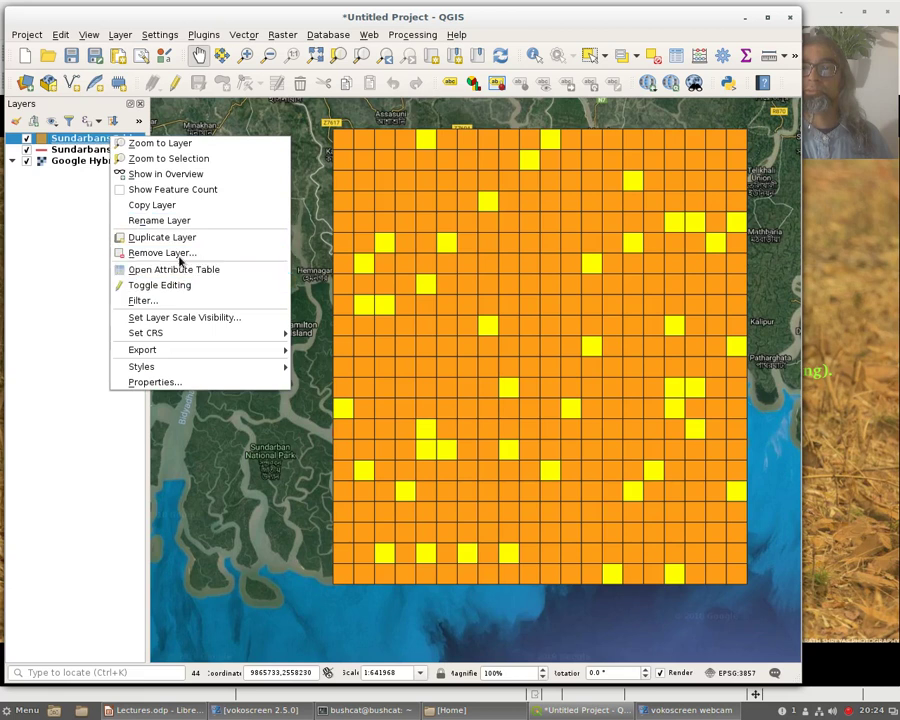
pyautogui.press('Escape')
pyautogui.hotkey('ctrl', 'd')
pyautogui.click(452, 351)
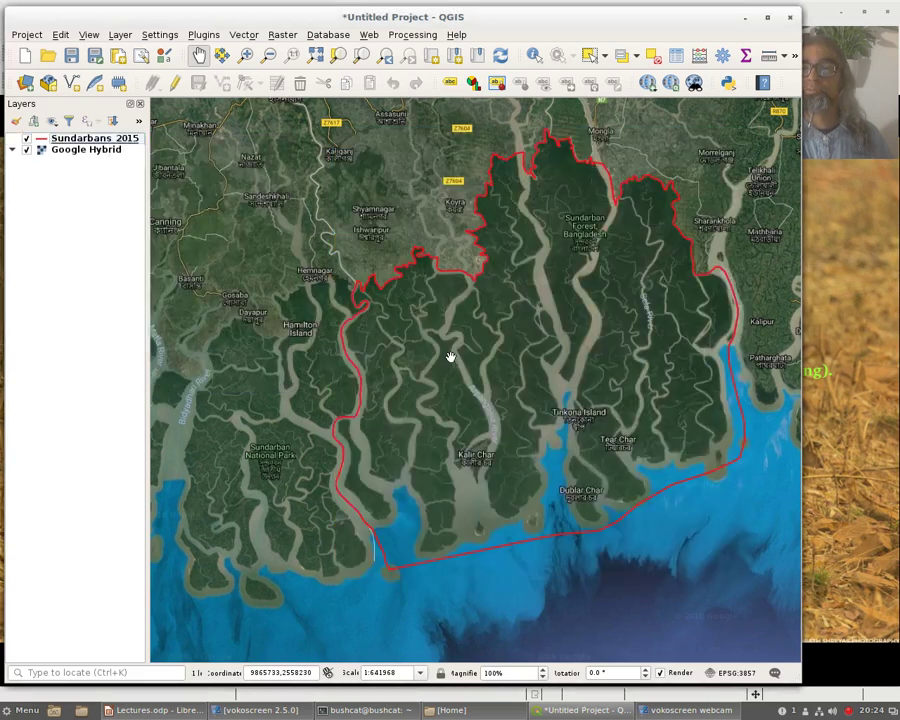
# Step: Add the SundarbansRandom.shp shapefile from the GIS-Practical folder as a vector layer
pyautogui.click(119, 36)
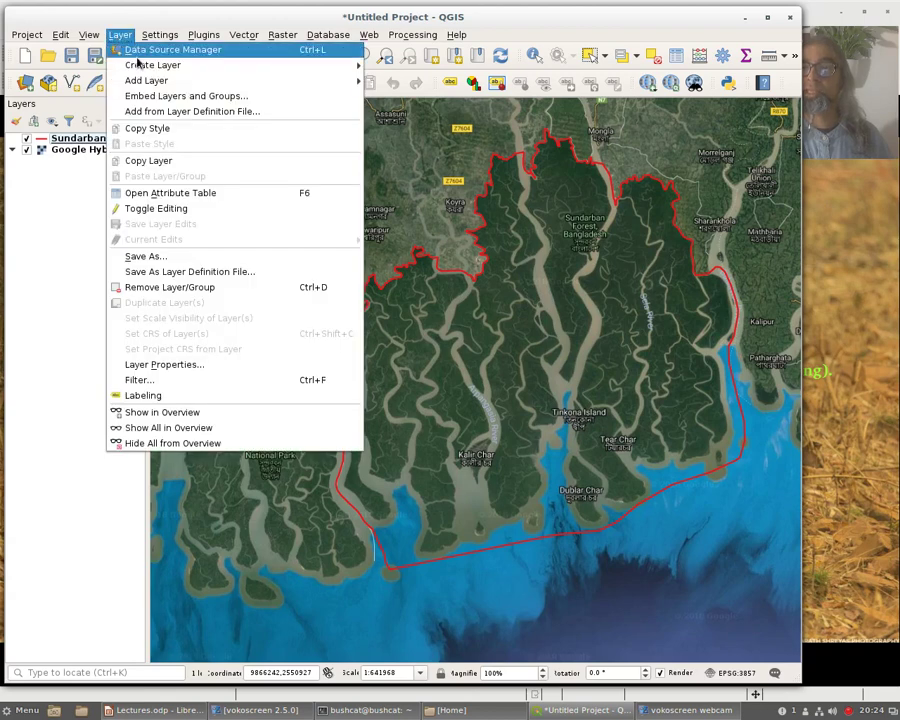
pyautogui.moveTo(146, 84)
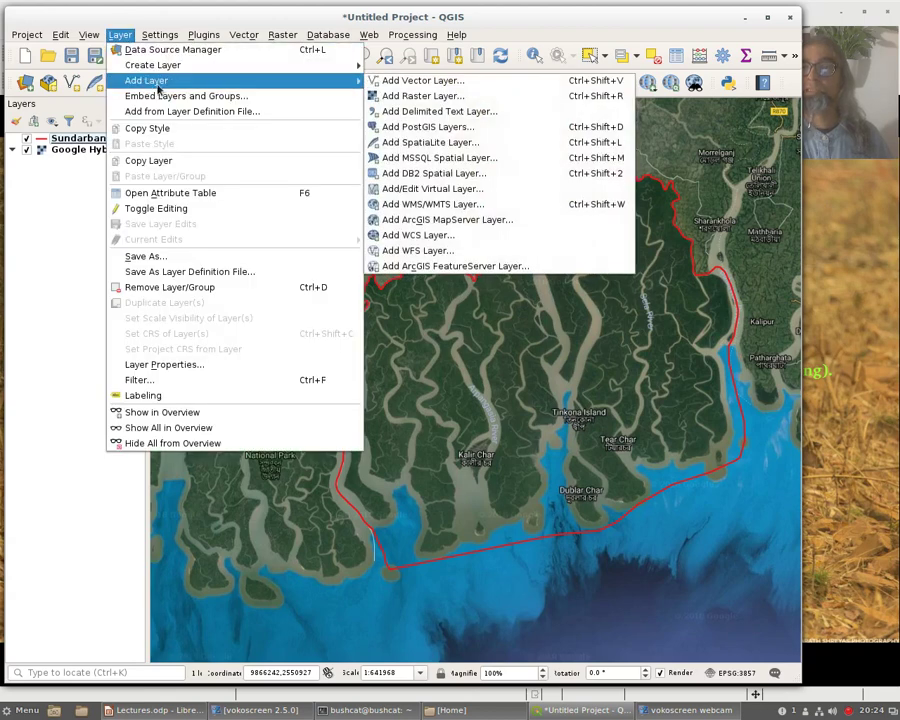
pyautogui.click(386, 84)
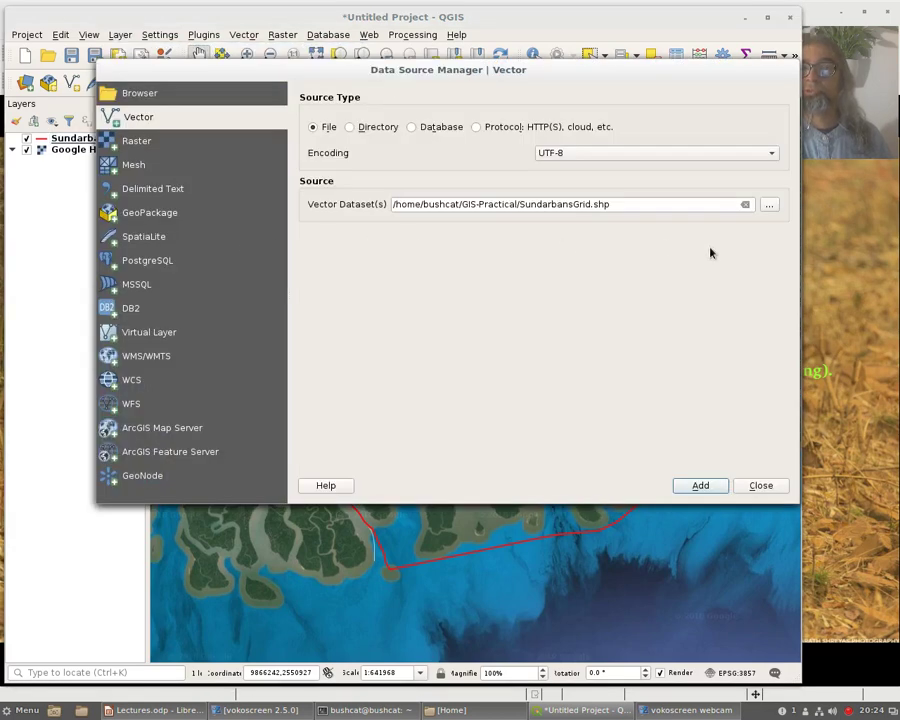
pyautogui.click(767, 207)
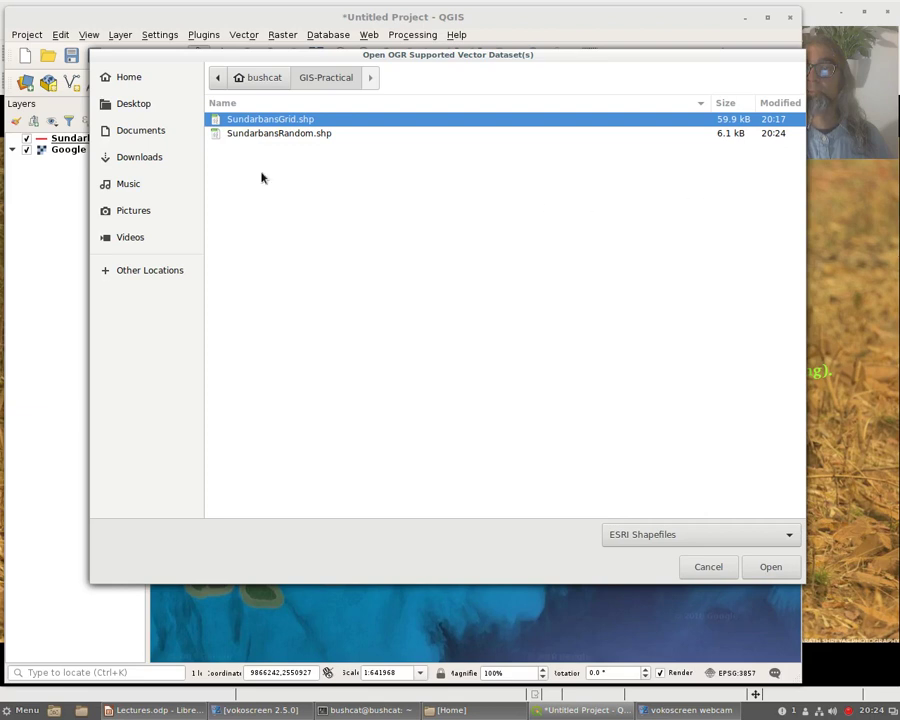
pyautogui.click(278, 136)
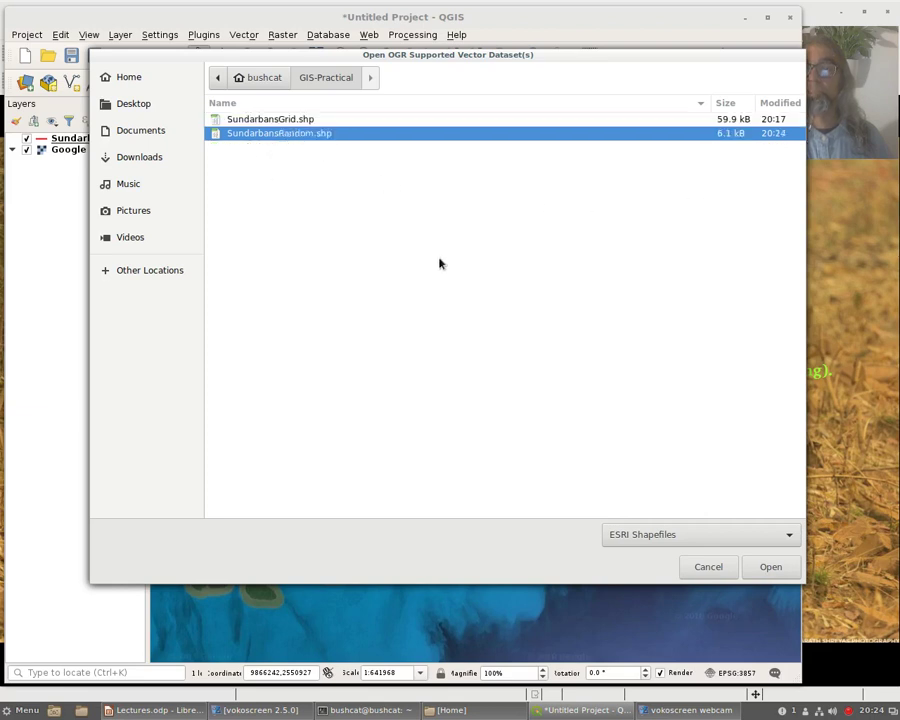
pyautogui.click(771, 567)
pyautogui.click(702, 487)
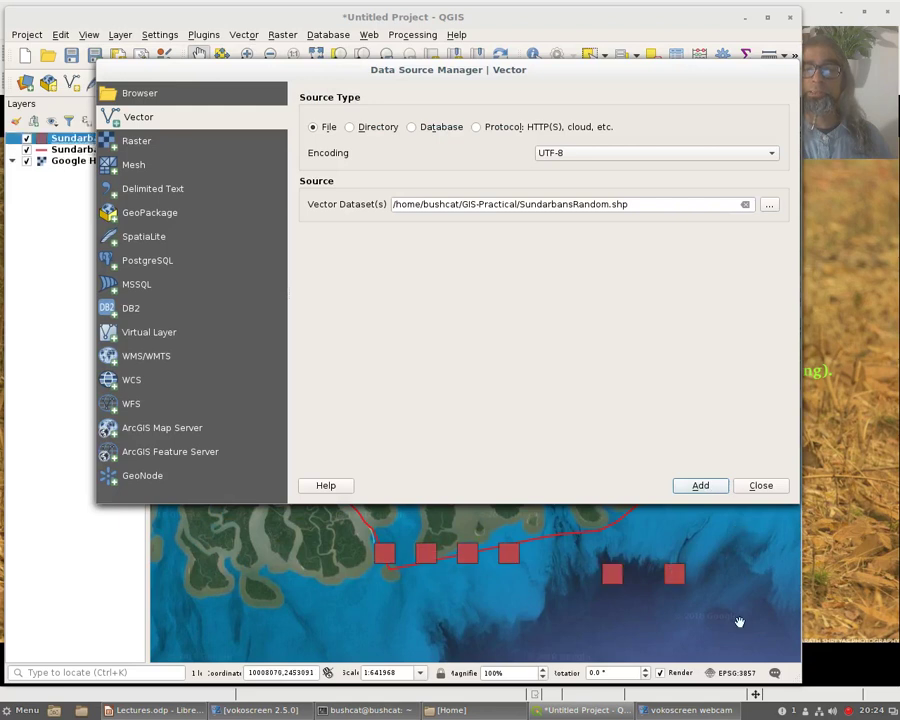
pyautogui.click(760, 487)
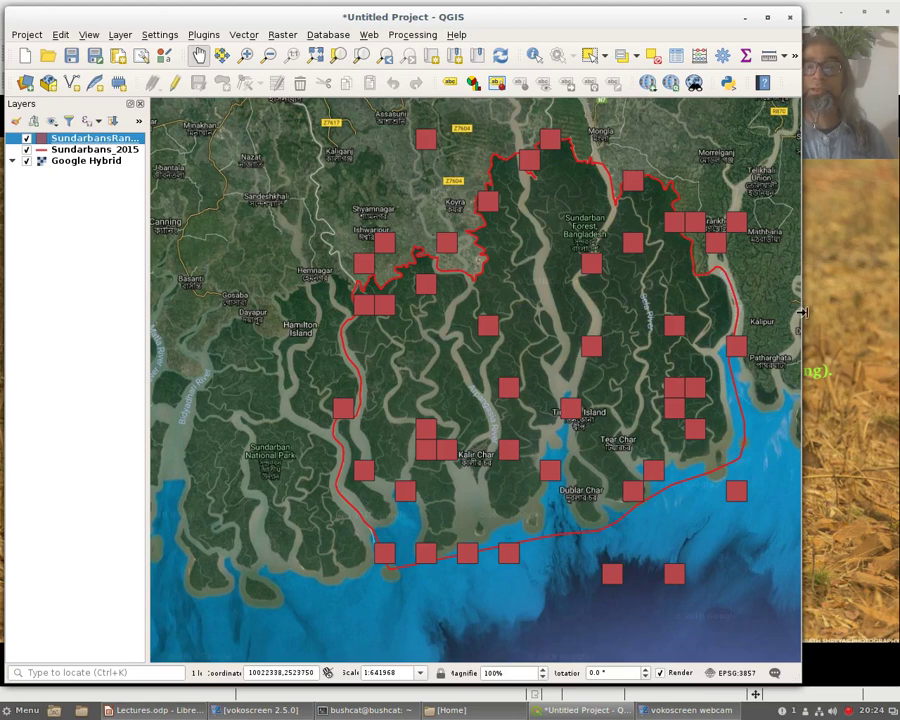
# Step: Narrow the QGIS window and review the practical's objectives in the Lectures.odp presentation
pyautogui.moveTo(801, 313); pyautogui.dragTo(785, 313)
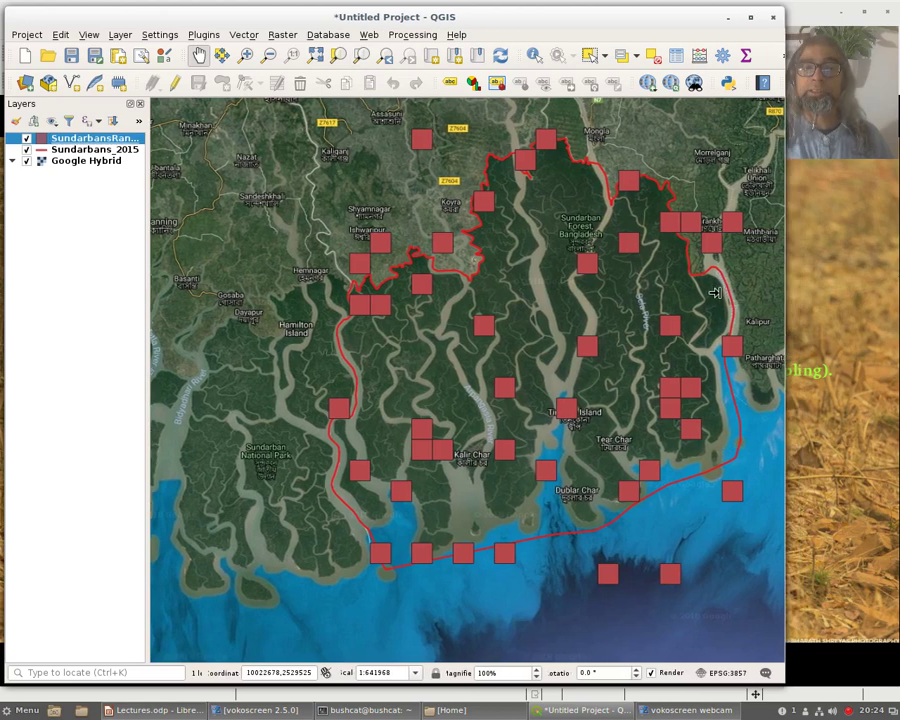
pyautogui.moveTo(714, 292); pyautogui.dragTo(675, 290)
pyautogui.click(145, 710)
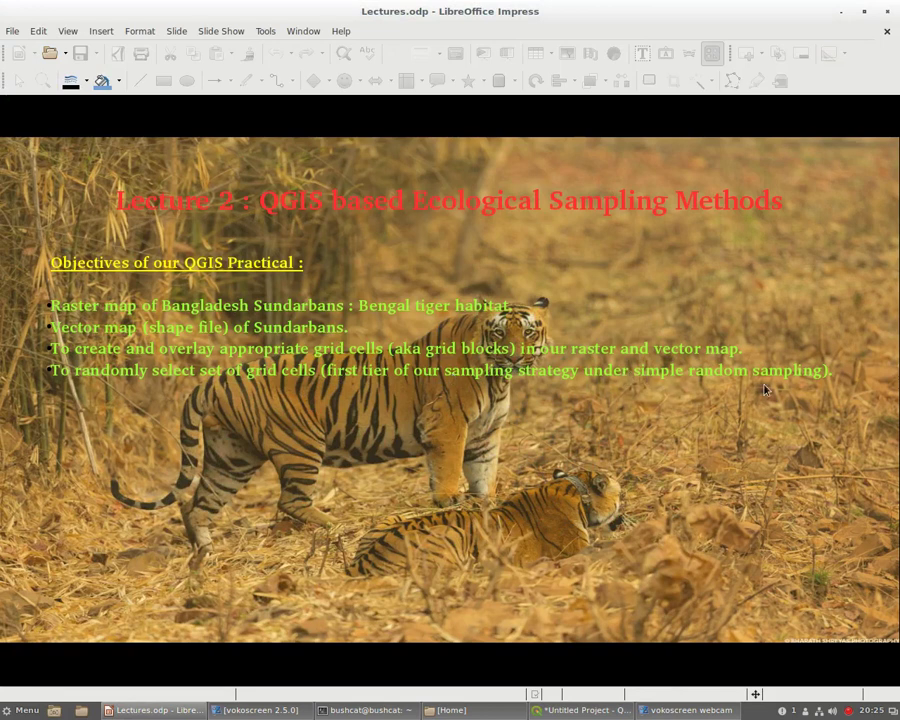
pyautogui.click(844, 11)
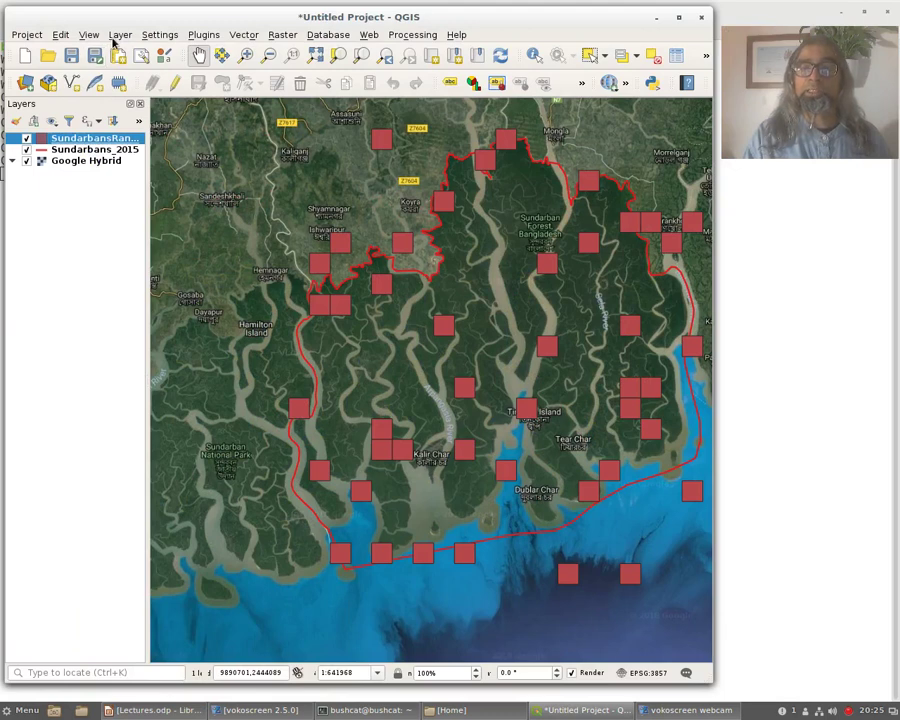
# Step: Add the SundarbansGrid.shp shapefile from the GIS-Practical folder as a vector layer
pyautogui.click(116, 36)
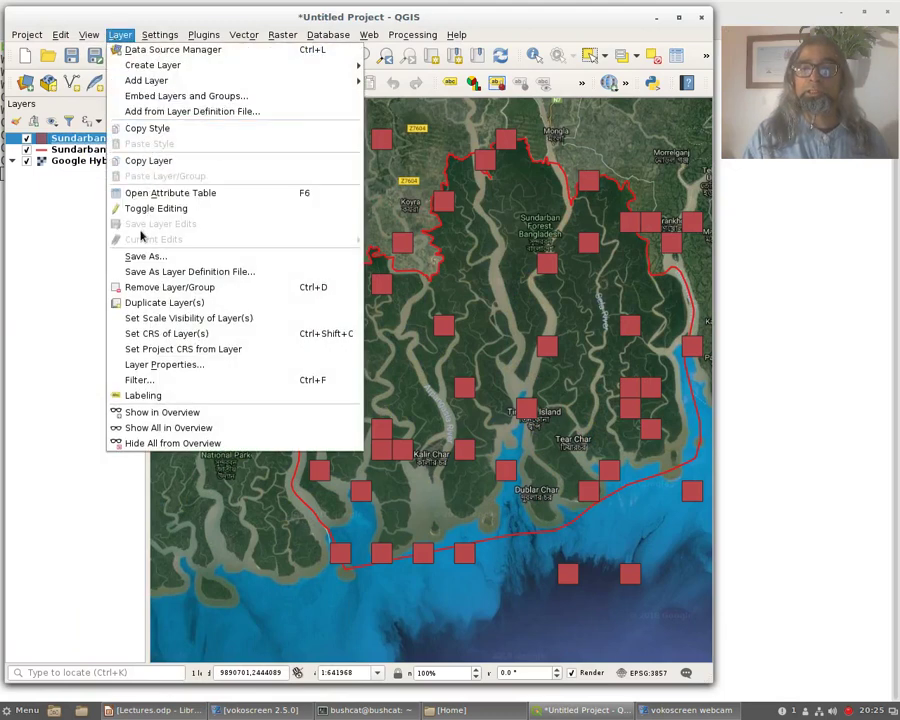
pyautogui.moveTo(137, 86)
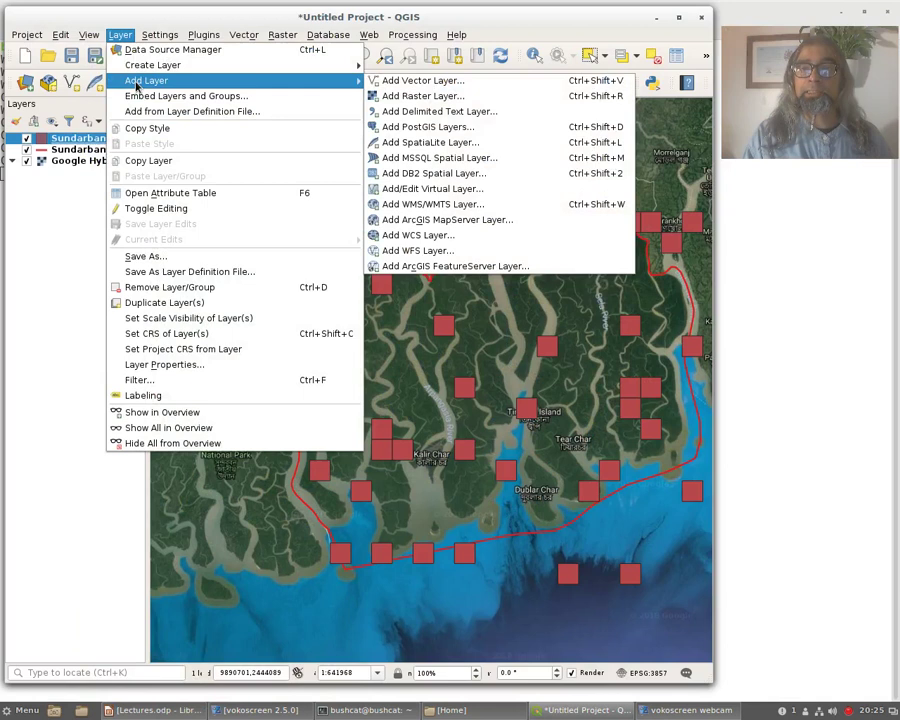
pyautogui.click(391, 86)
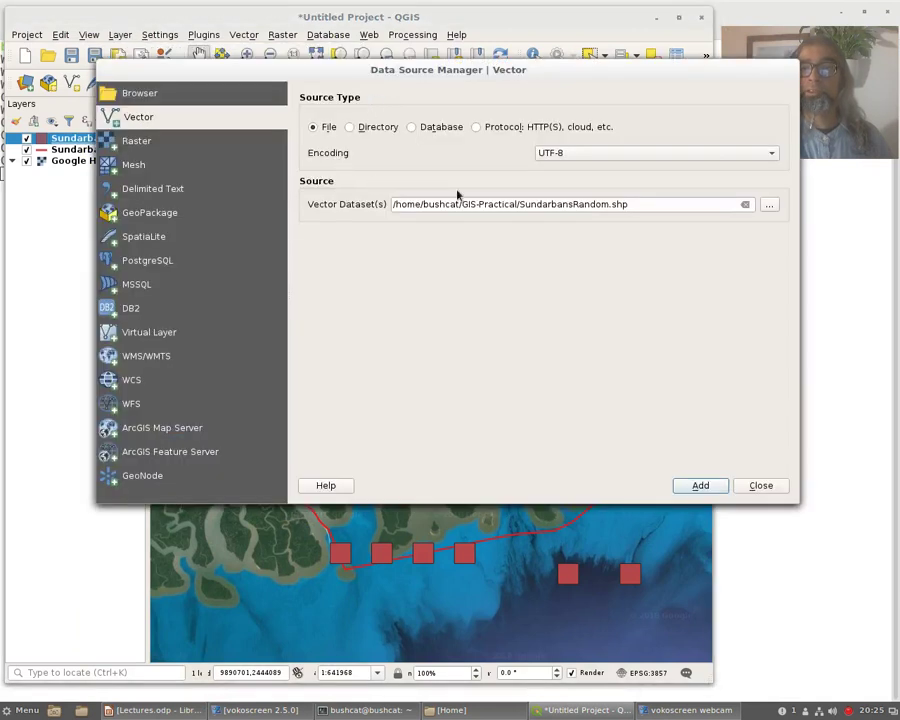
pyautogui.click(769, 205)
pyautogui.click(292, 119)
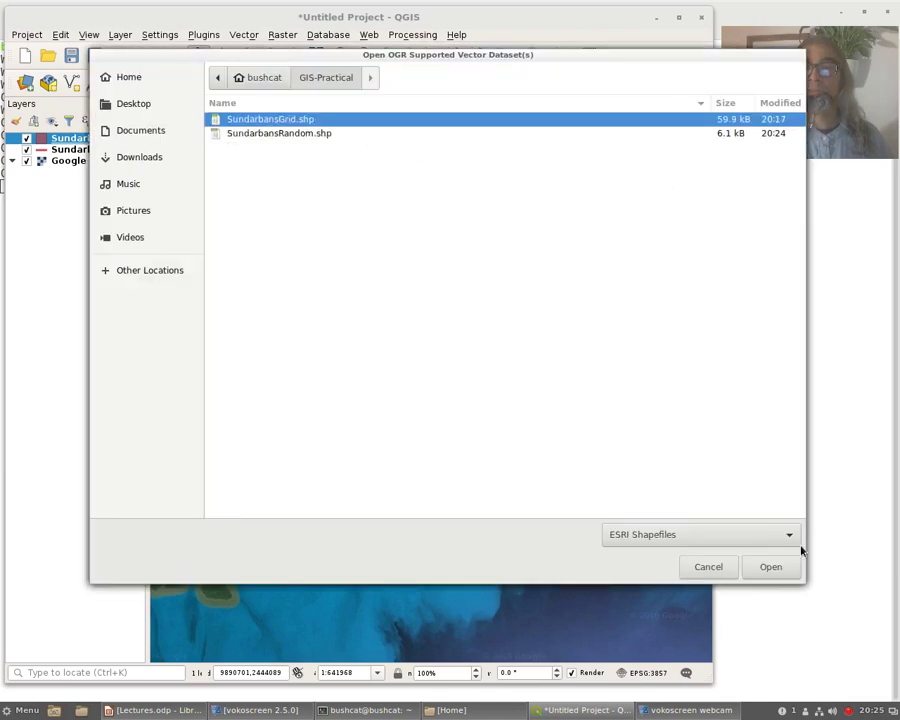
pyautogui.click(770, 567)
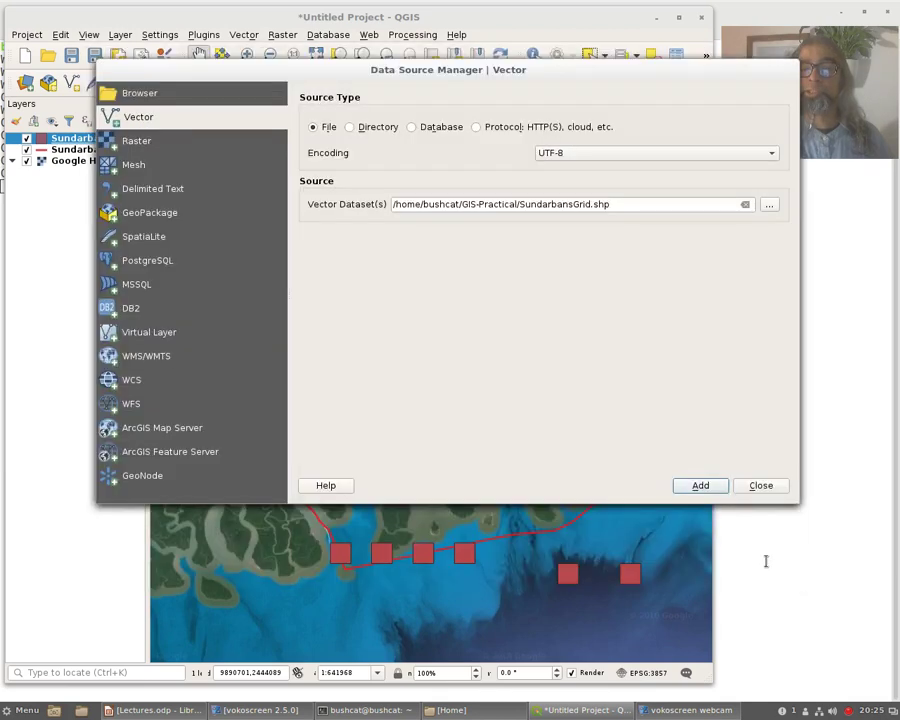
pyautogui.click(700, 487)
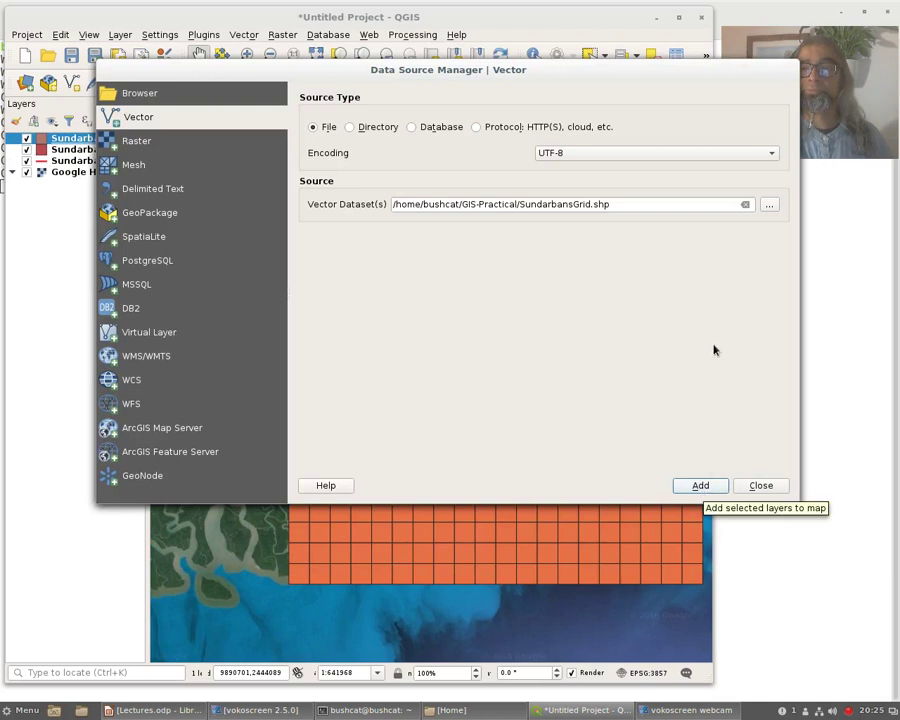
pyautogui.click(760, 486)
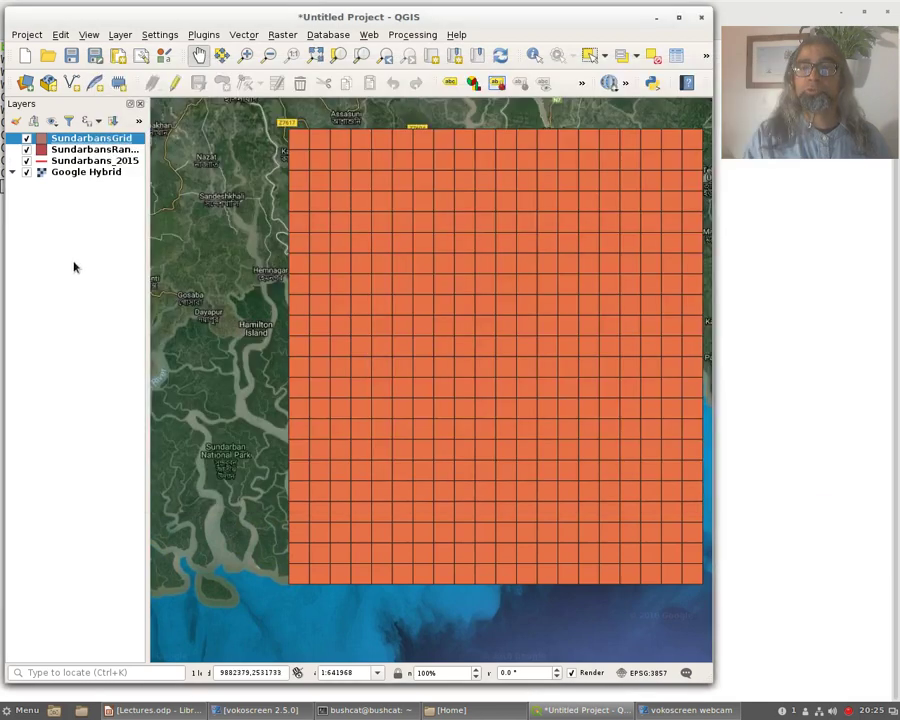
# Step: Hide the SundarbansGrid, SundarbansRandom, Sundarbans_2015 and Google Hybrid layers
pyautogui.click(27, 138)
pyautogui.click(27, 149)
pyautogui.click(27, 160)
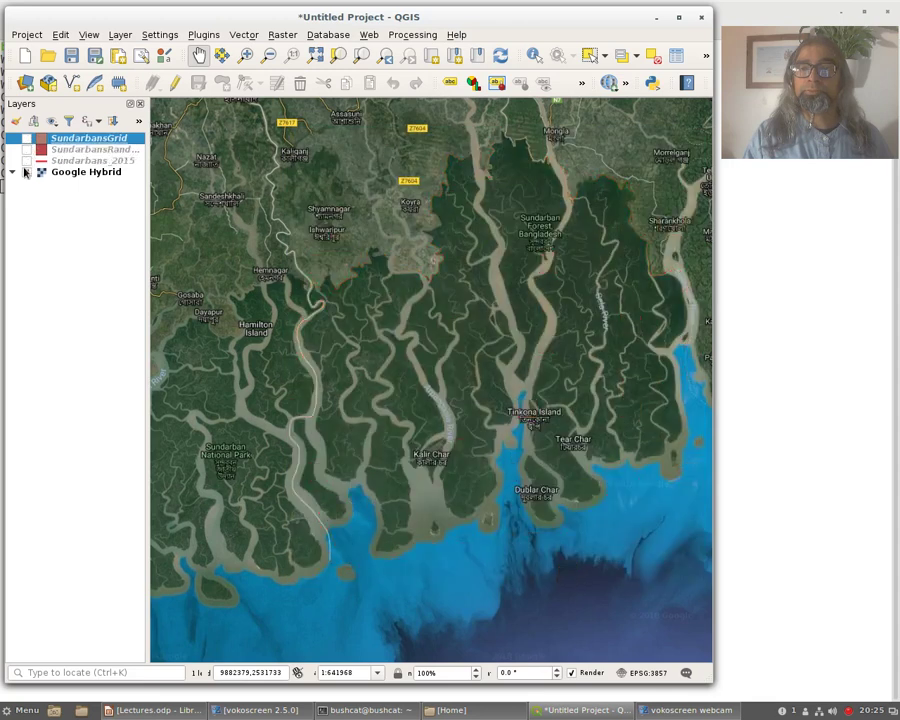
pyautogui.click(27, 172)
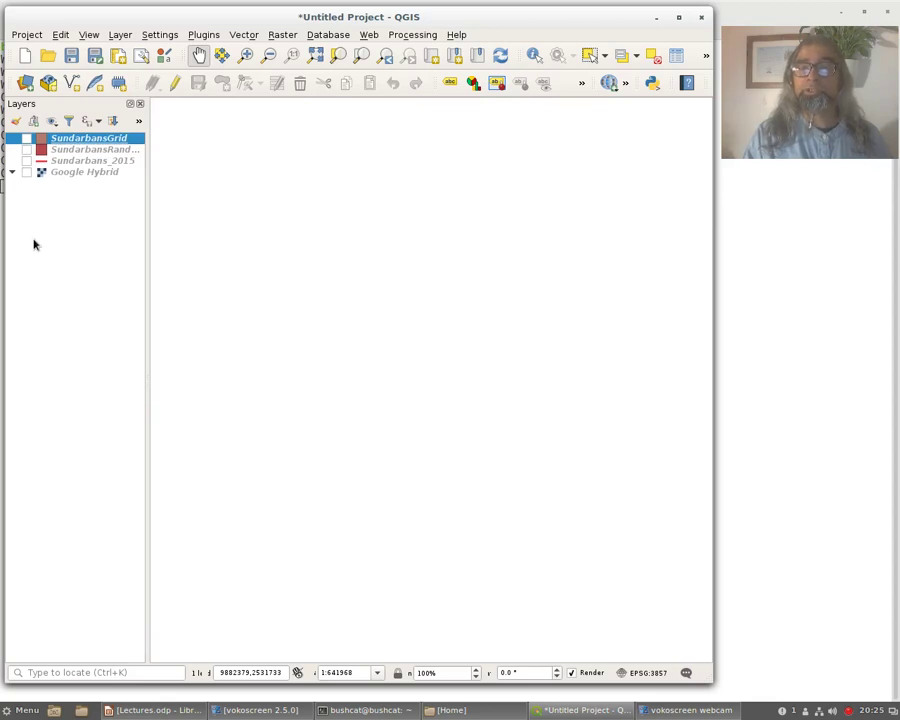
# Step: Toggle the Google Hybrid and Sundarbans_2015 layers to compare the raster map with the vector boundary, leaving both shown
pyautogui.click(27, 173)
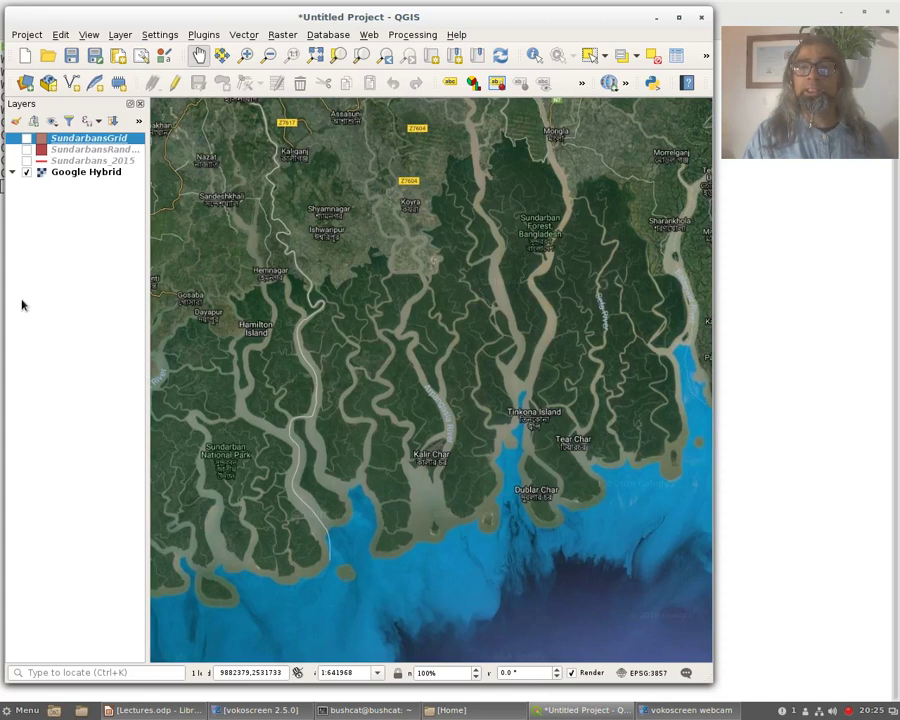
pyautogui.click(26, 160)
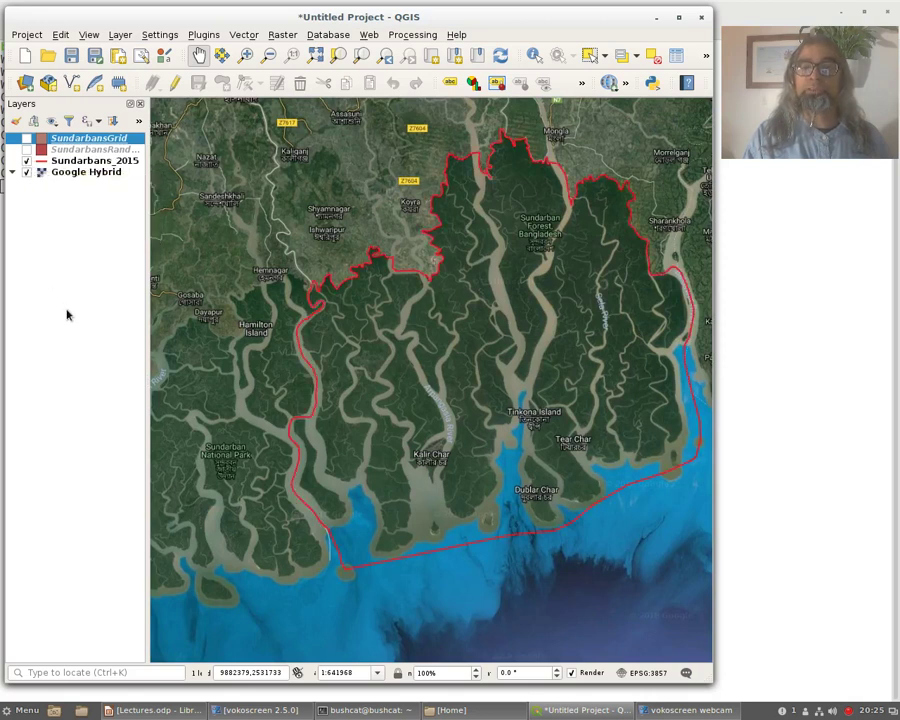
pyautogui.click(26, 172)
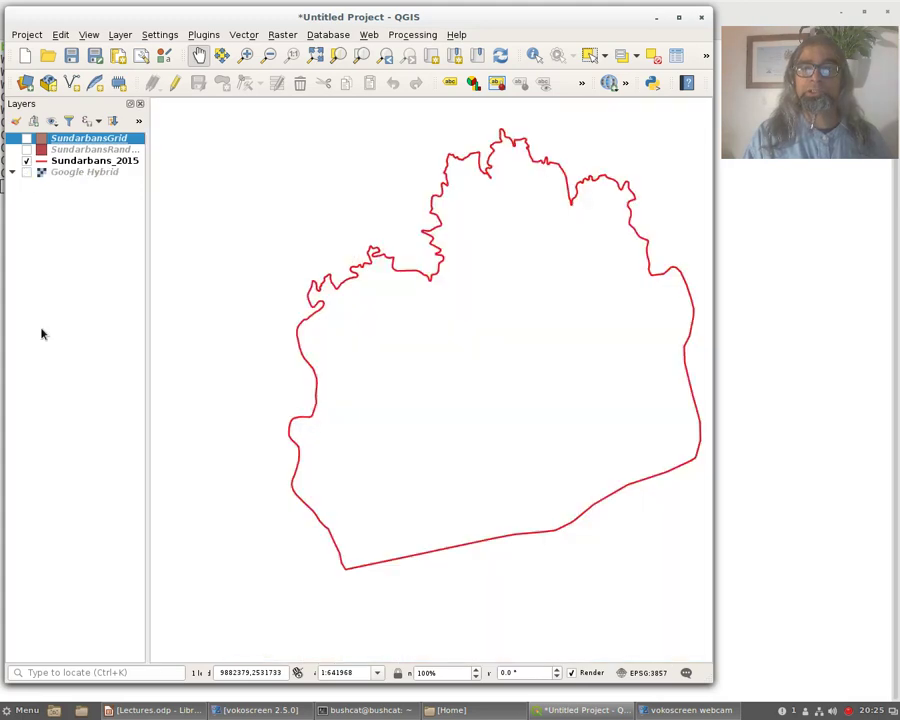
pyautogui.click(26, 172)
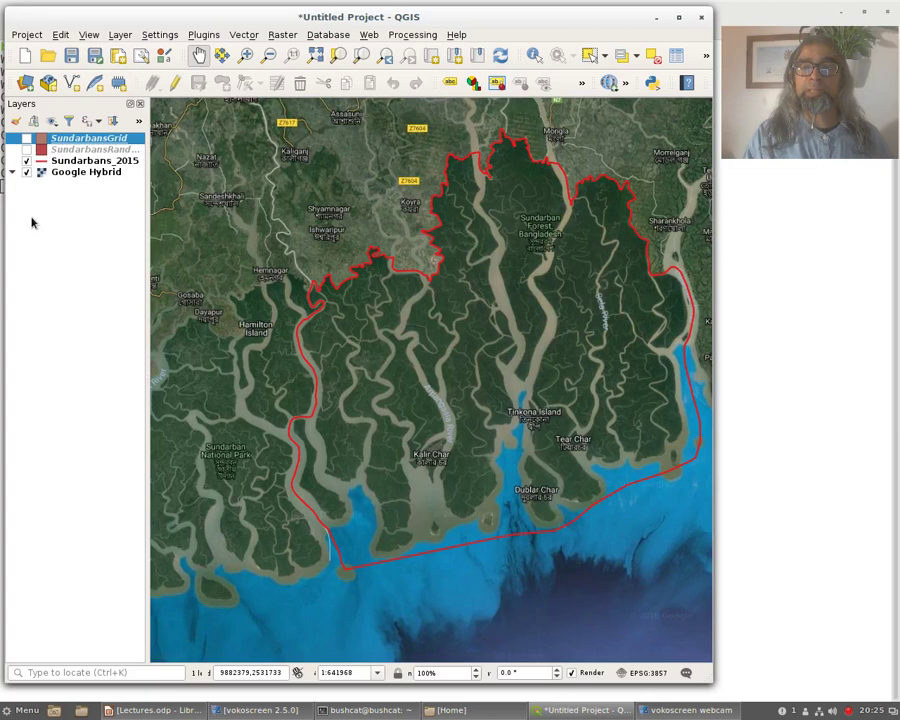
pyautogui.click(26, 161)
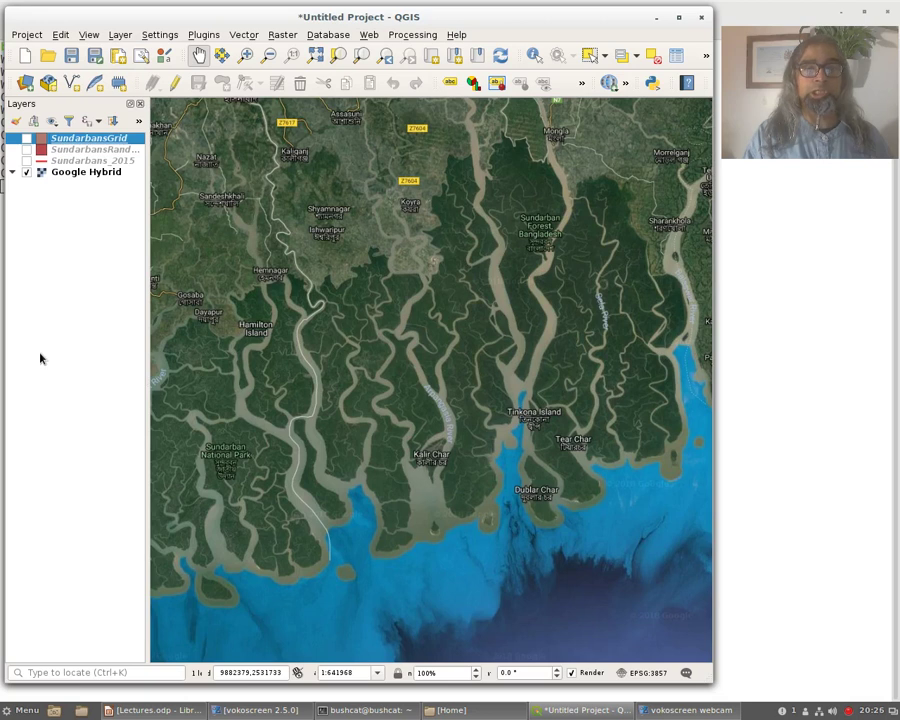
pyautogui.click(26, 172)
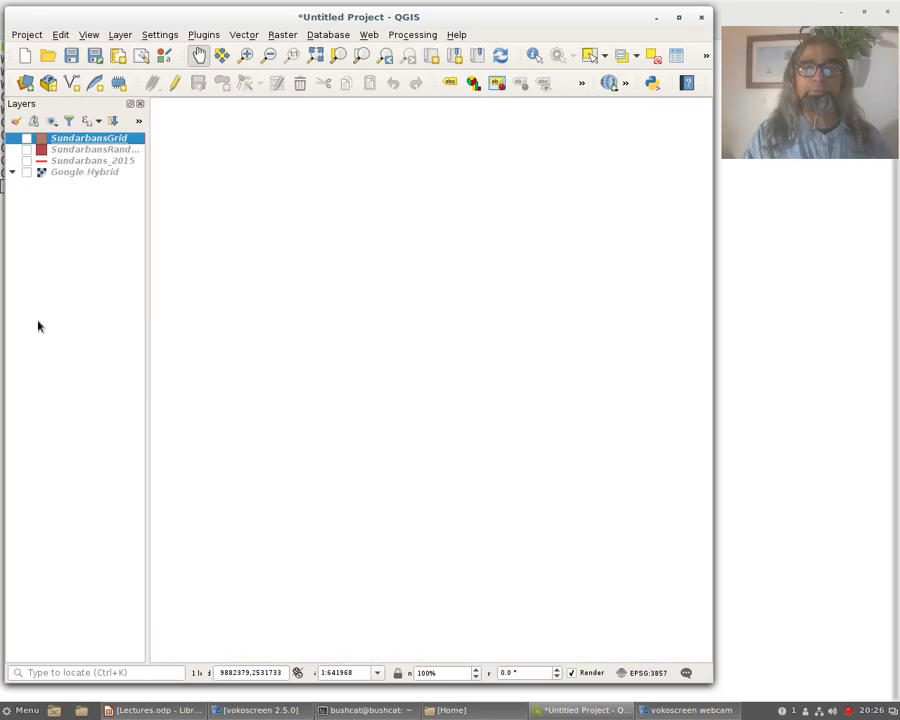
pyautogui.click(26, 172)
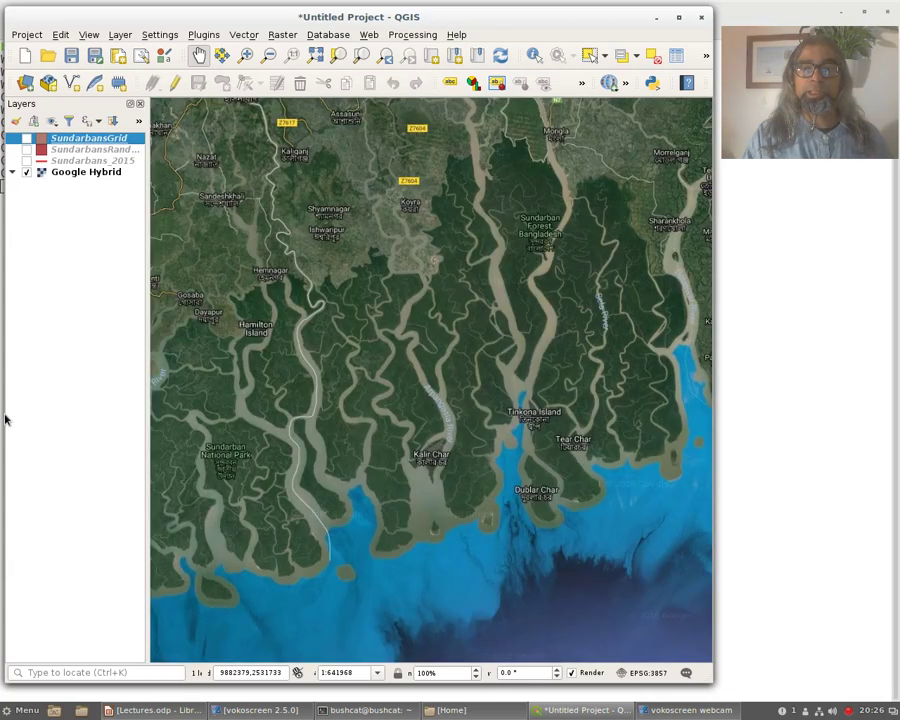
pyautogui.click(26, 160)
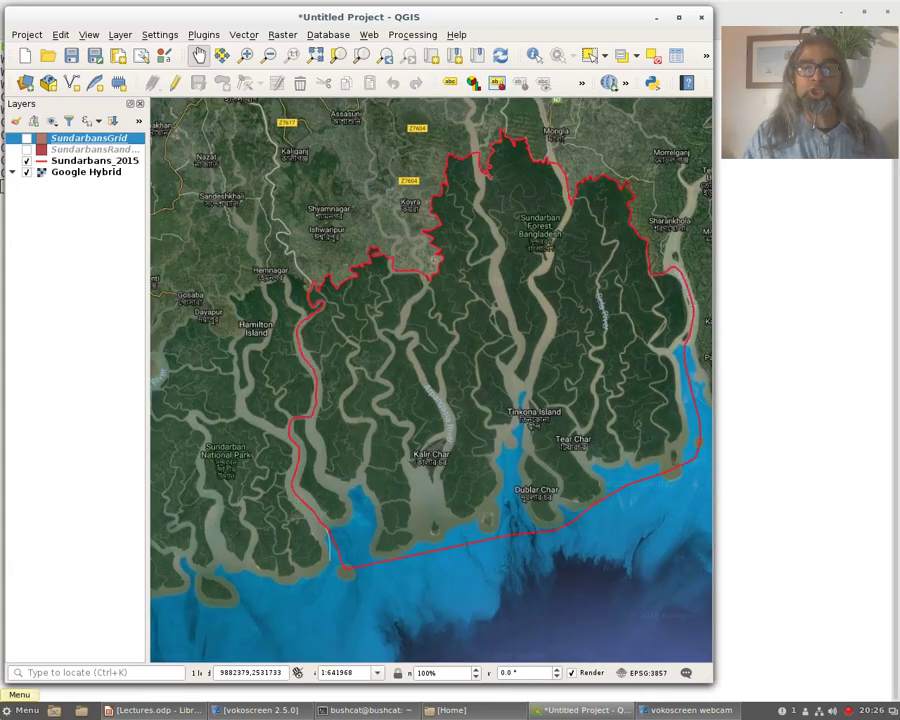
pyautogui.click(26, 172)
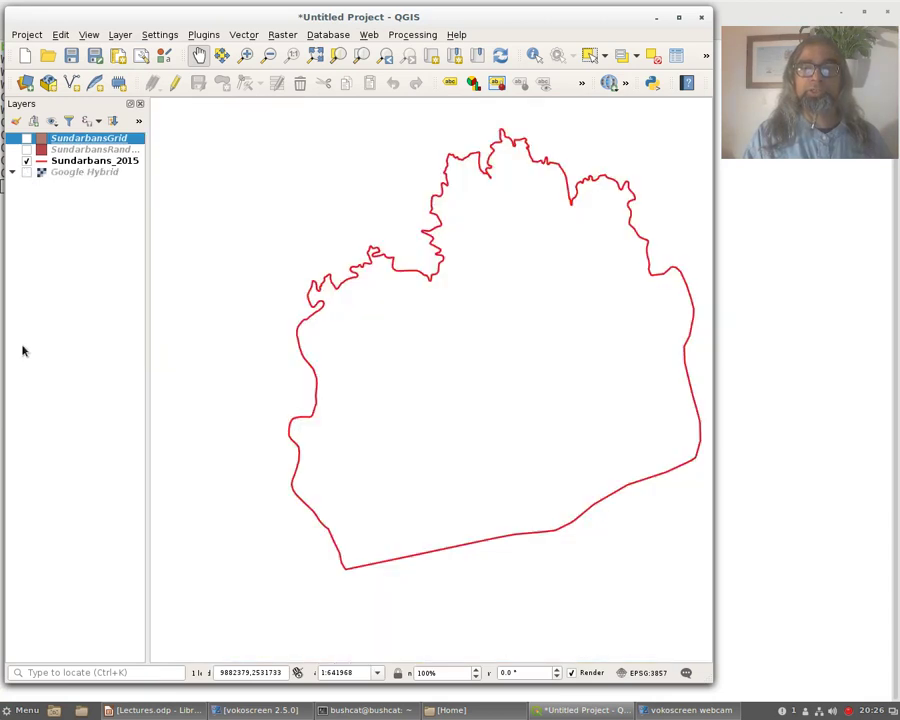
pyautogui.click(26, 160)
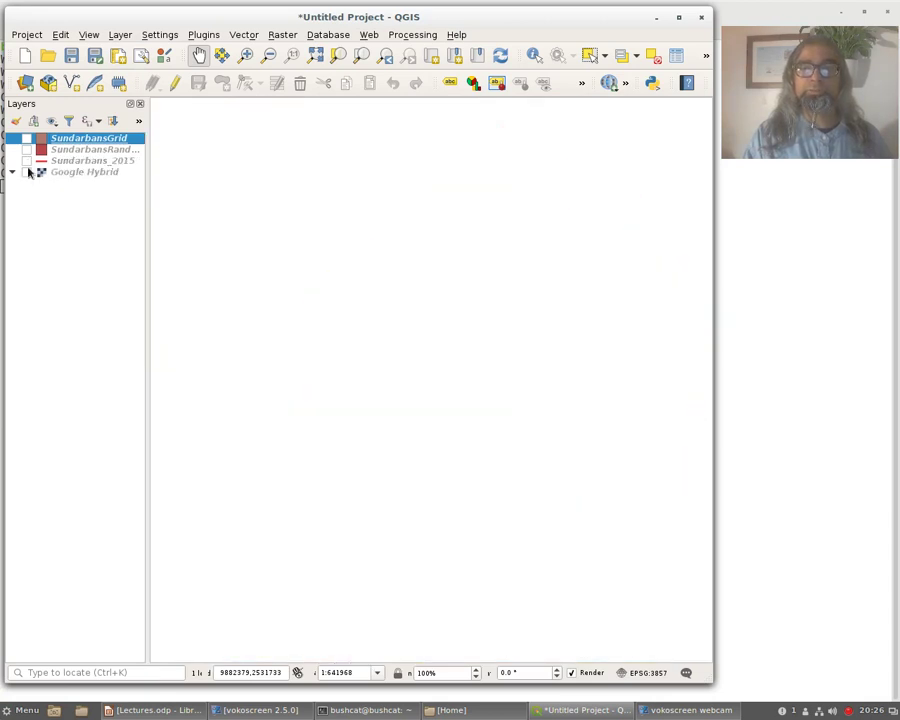
pyautogui.click(26, 172)
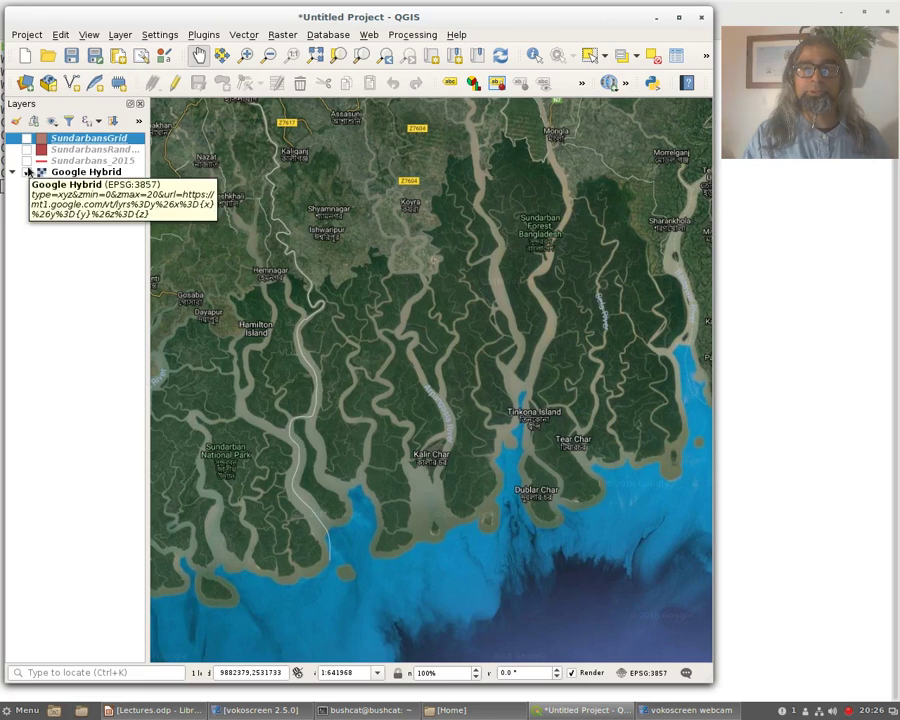
pyautogui.click(27, 172)
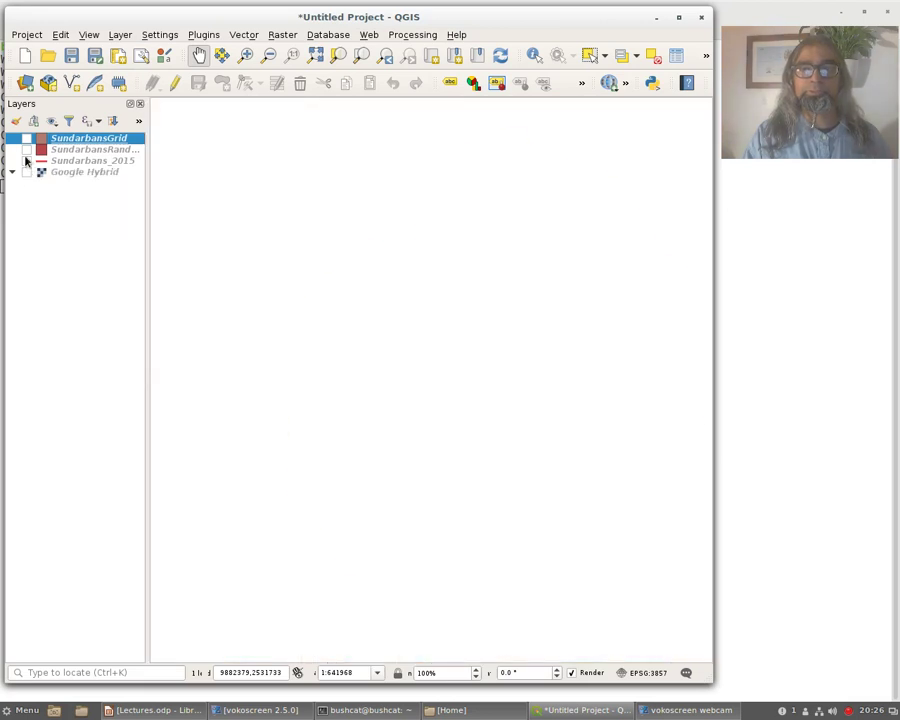
pyautogui.click(26, 160)
pyautogui.click(27, 172)
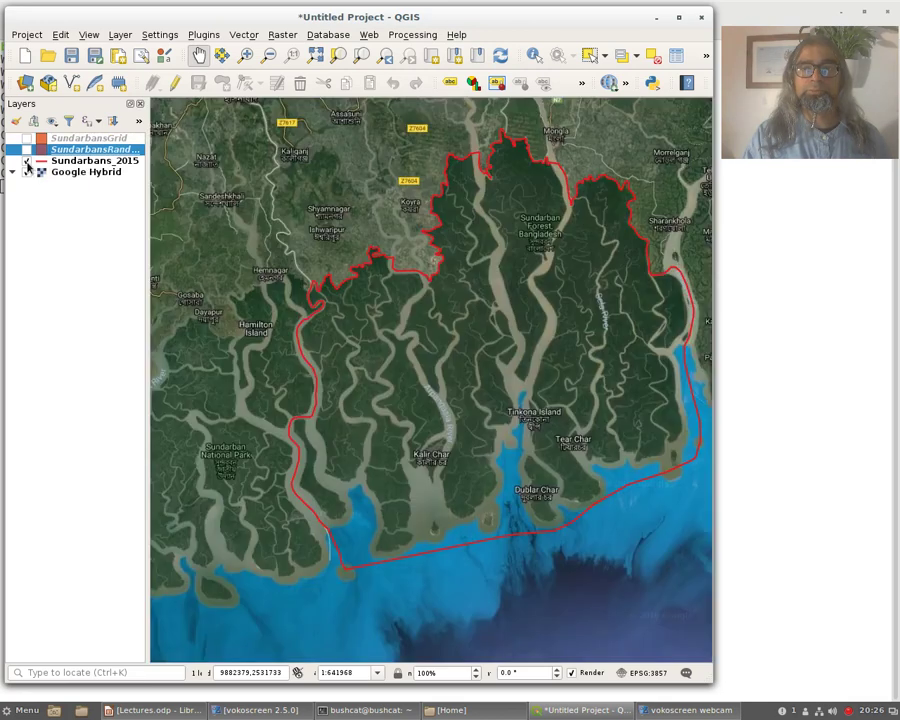
pyautogui.click(26, 160)
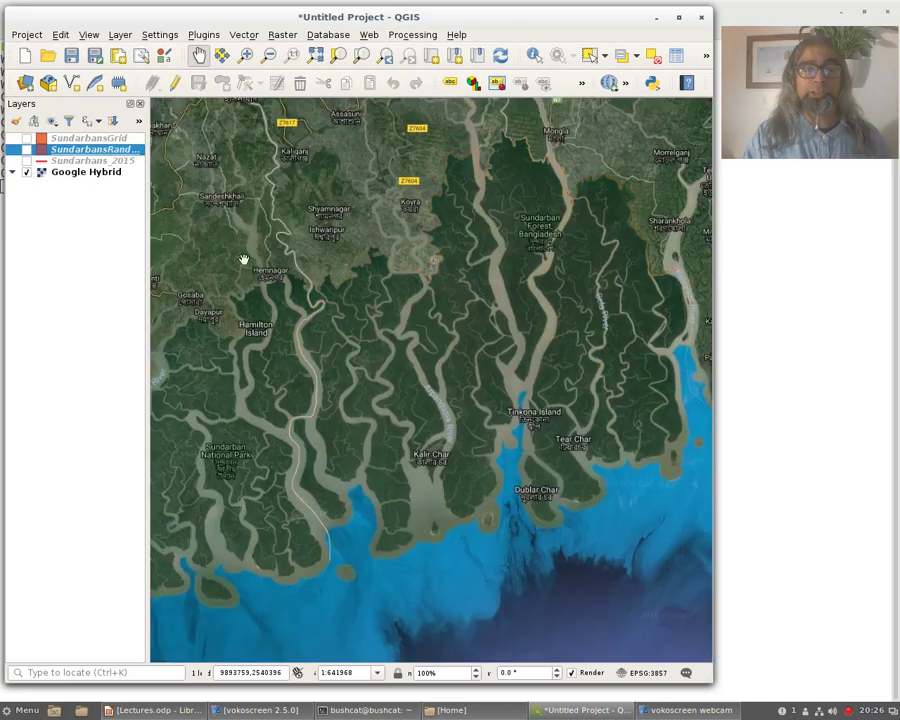
pyautogui.click(26, 161)
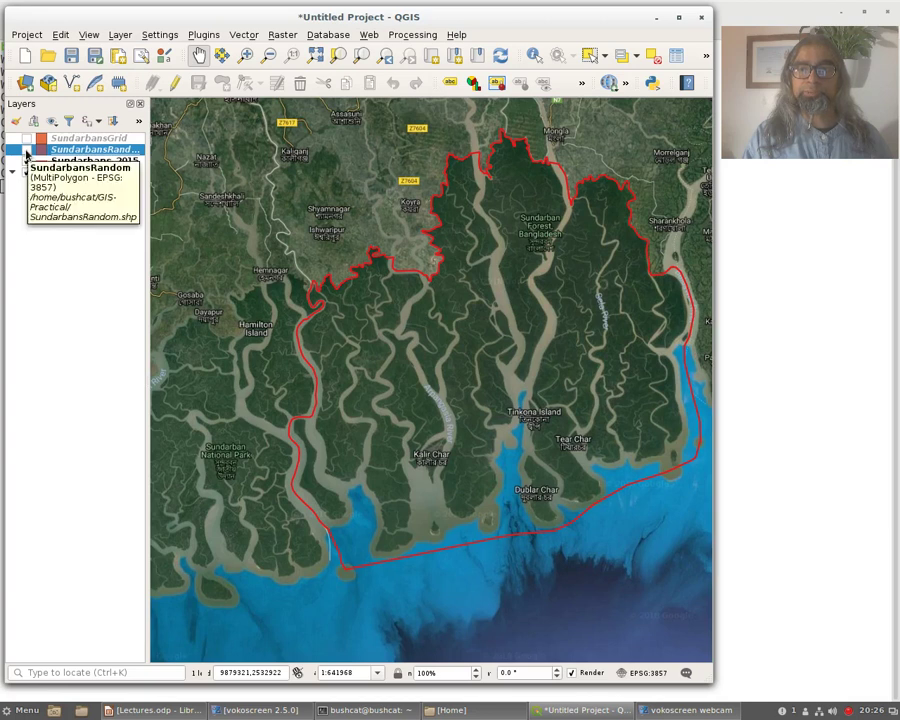
# Step: Show the SundarbansGrid and SundarbansRandom layers and place SundarbansRandom above SundarbansGrid in the layer order
pyautogui.click(27, 138)
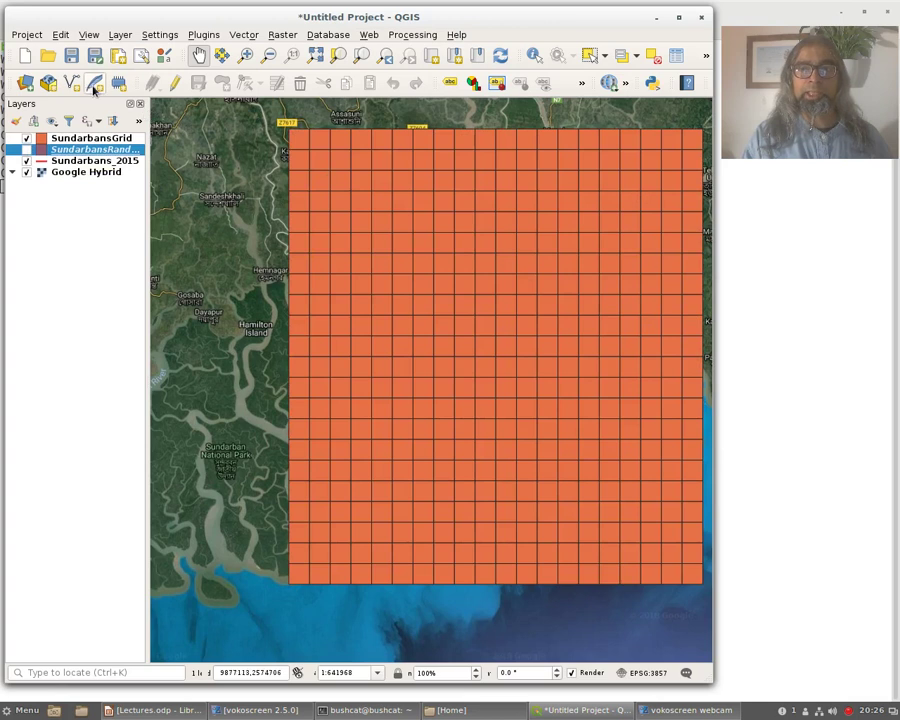
pyautogui.click(27, 150)
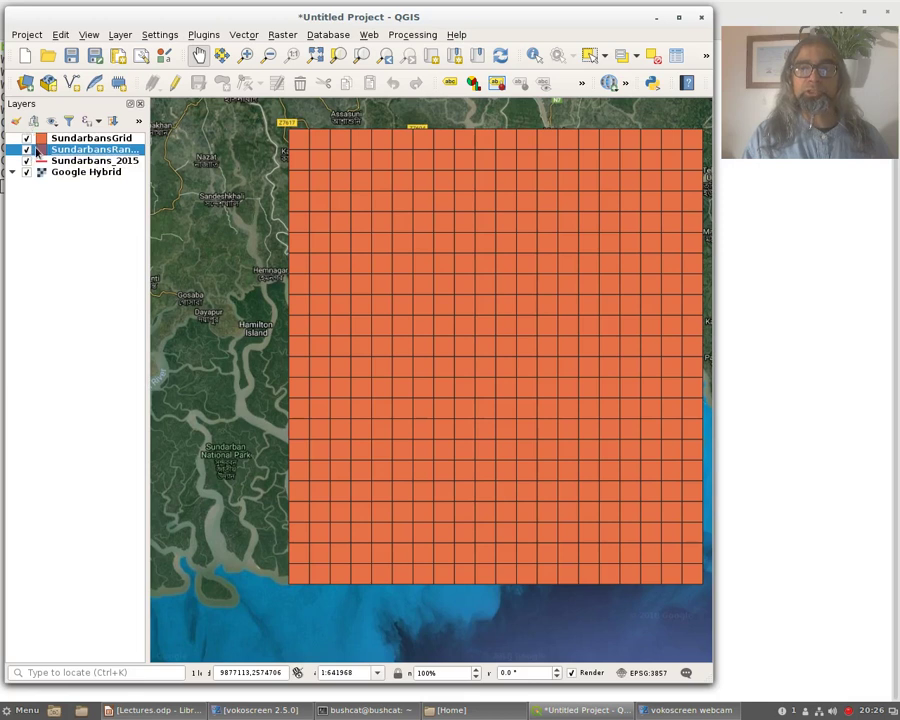
pyautogui.moveTo(36, 151); pyautogui.dragTo(32, 133)
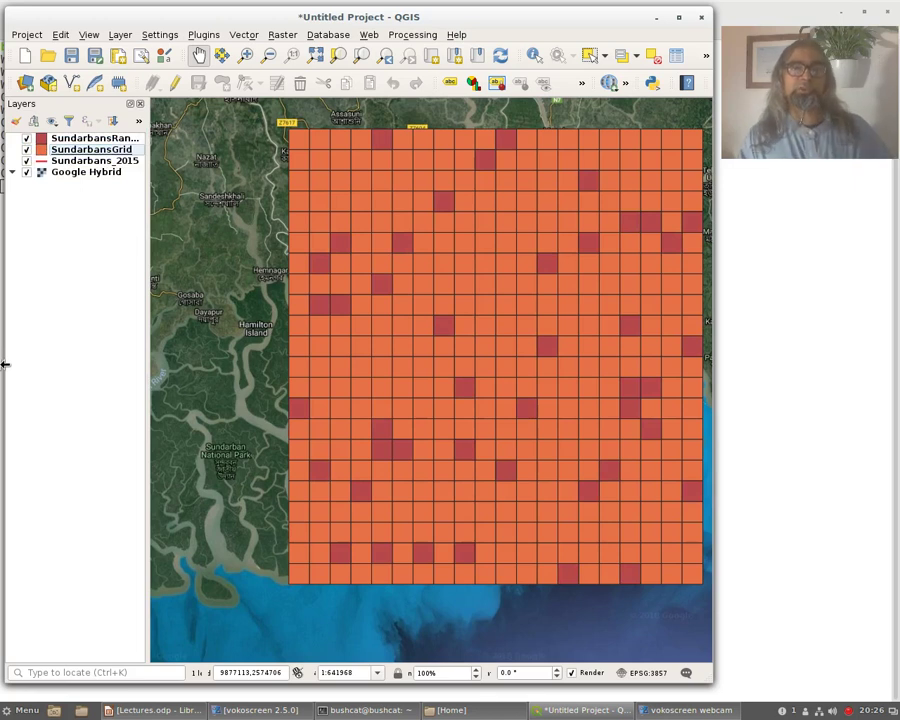
# Step: Hide the SundarbansGrid layer and reveal the next practical objective in the Lectures.odp presentation
pyautogui.click(26, 149)
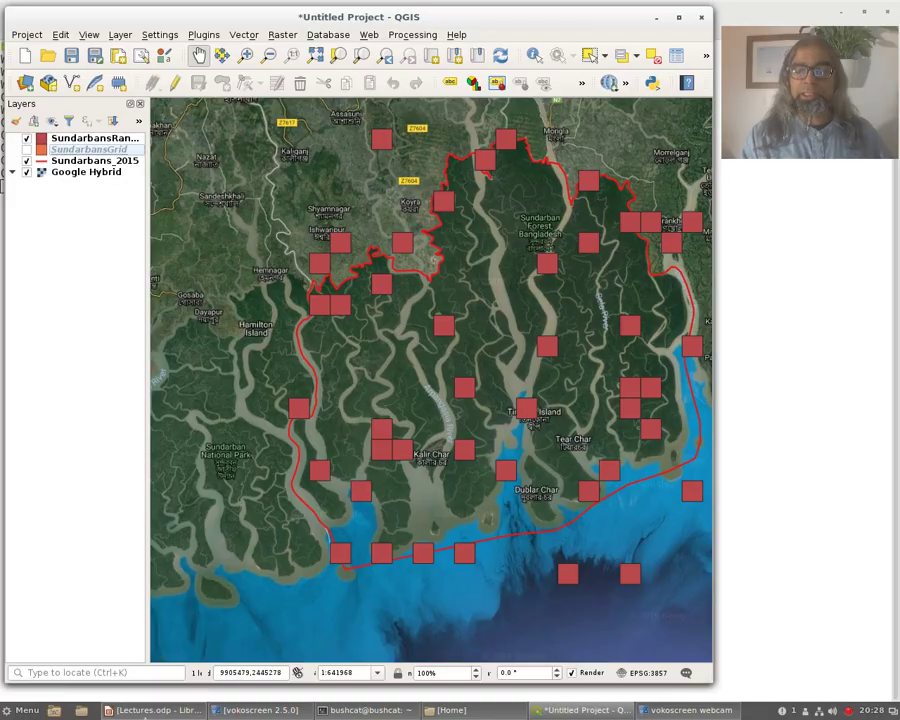
pyautogui.click(153, 711)
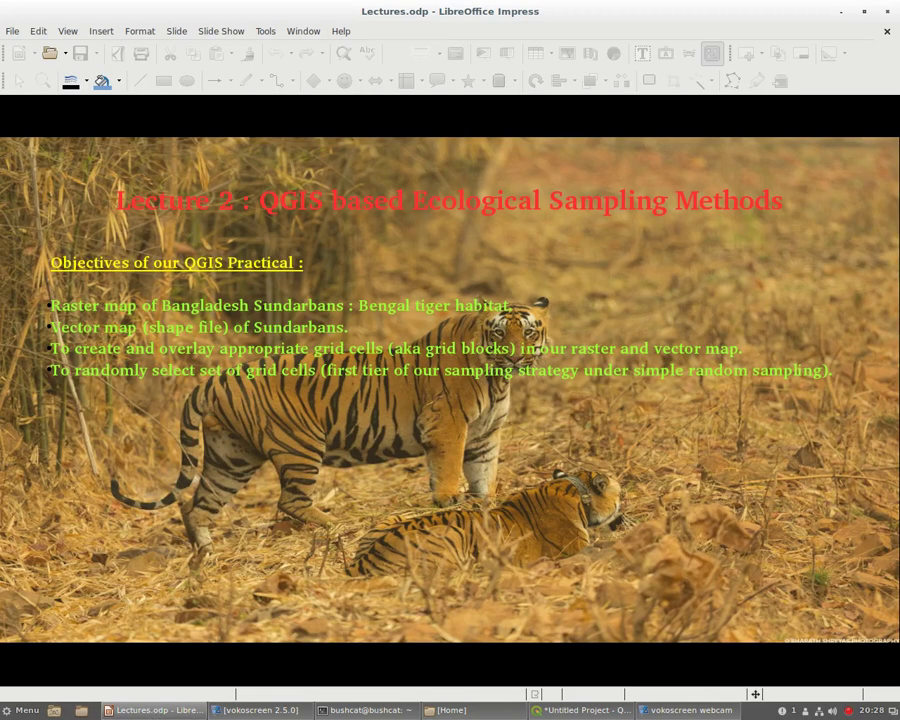
pyautogui.click(204, 553)
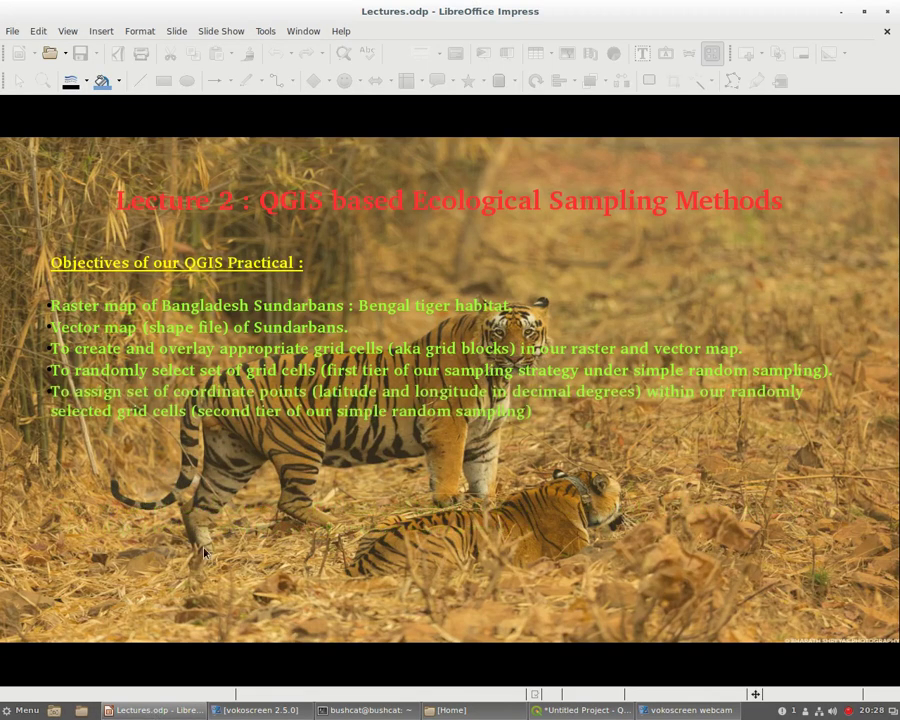
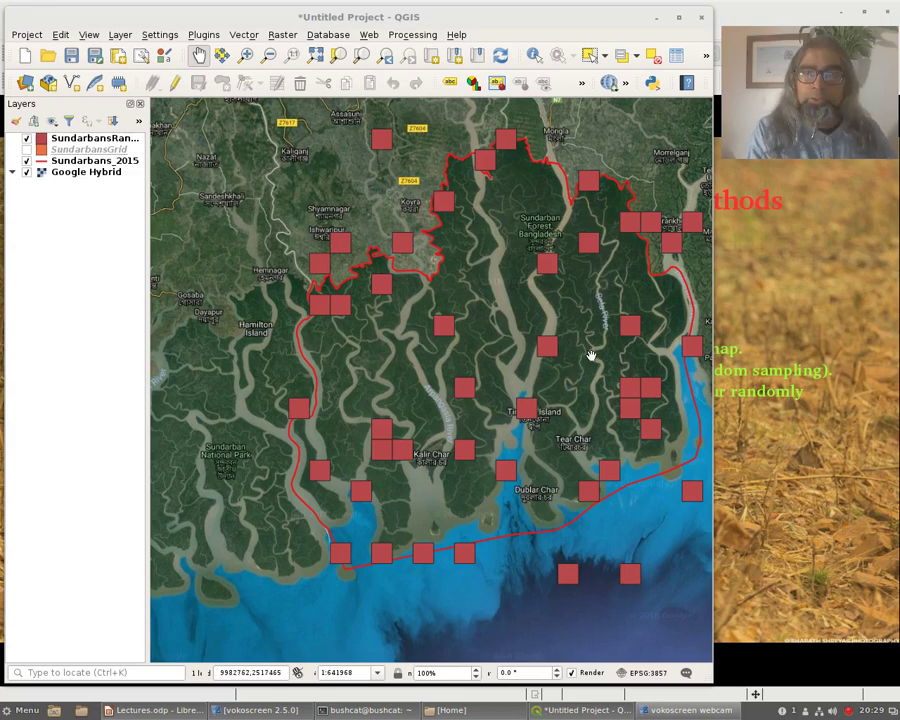
# Step: Start the Random Points in Layer Bounds tool with SundarbansRandom as the input layer
pyautogui.click(244, 35)
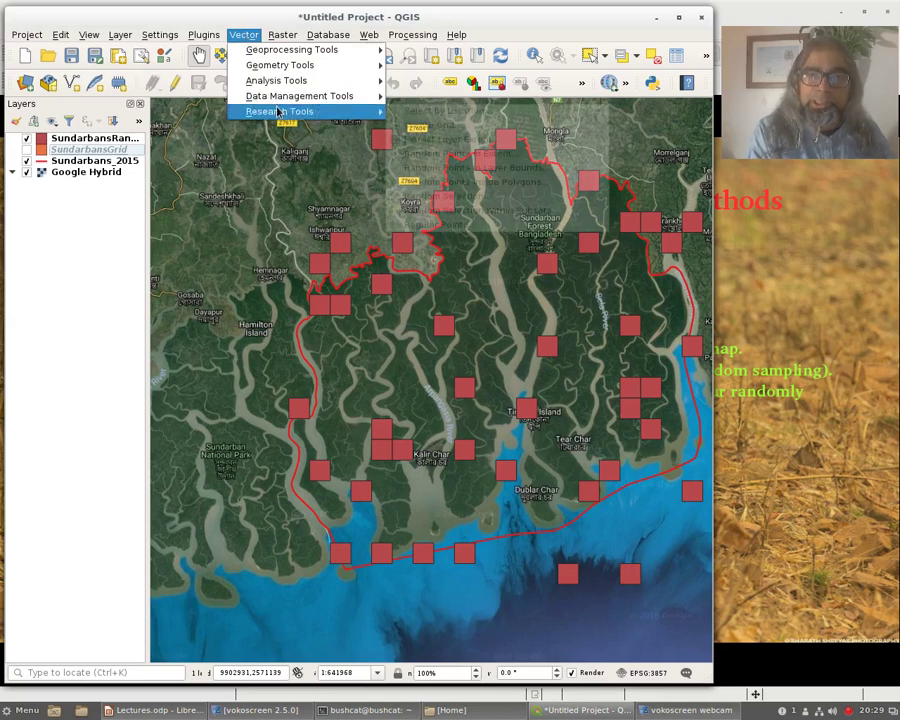
pyautogui.moveTo(278, 111)
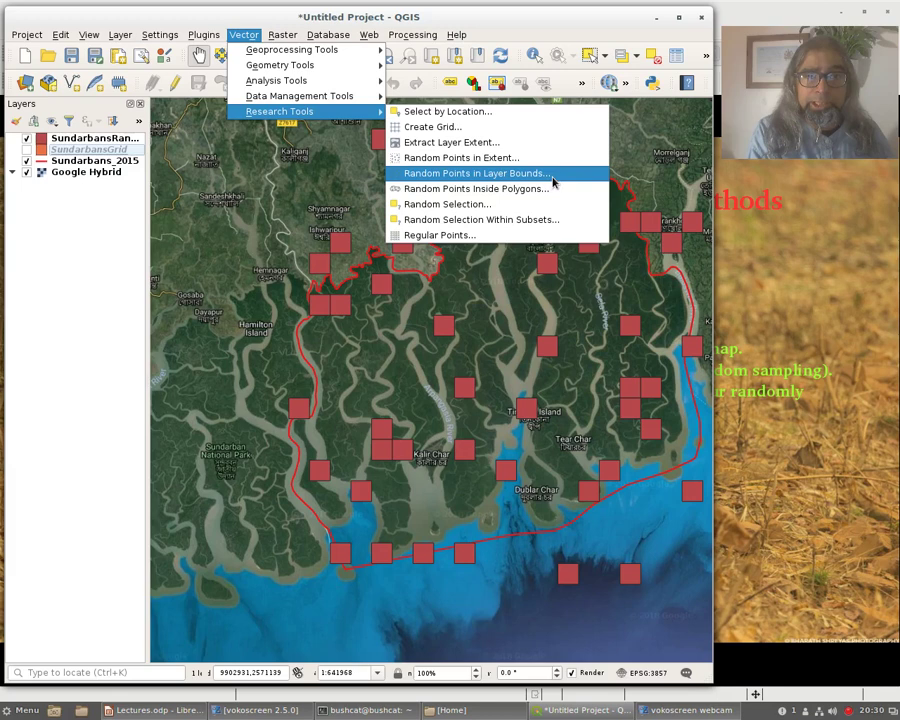
pyautogui.click(480, 173)
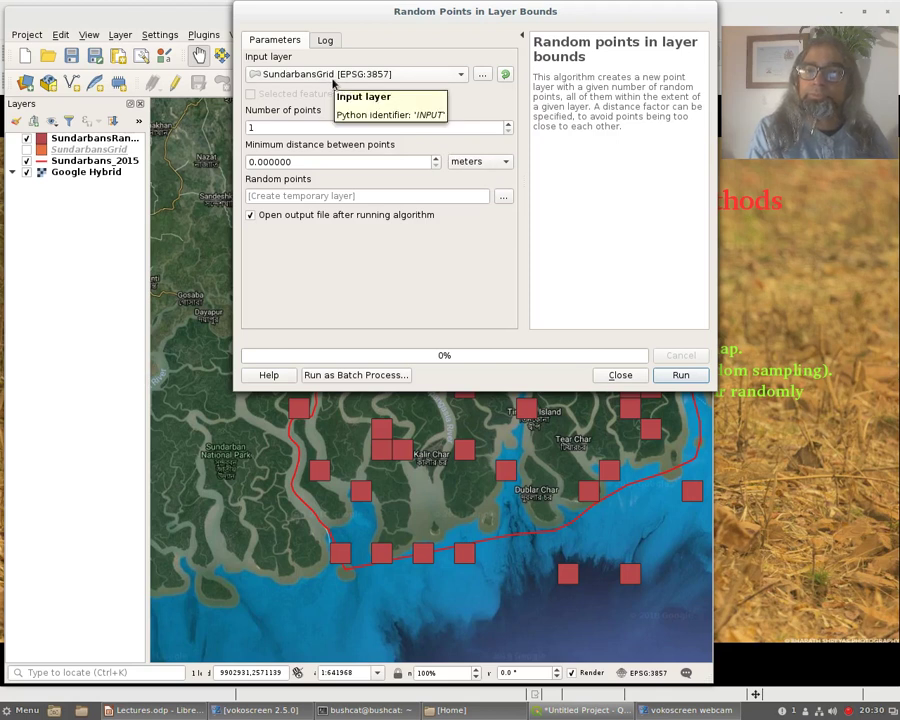
pyautogui.click(462, 76)
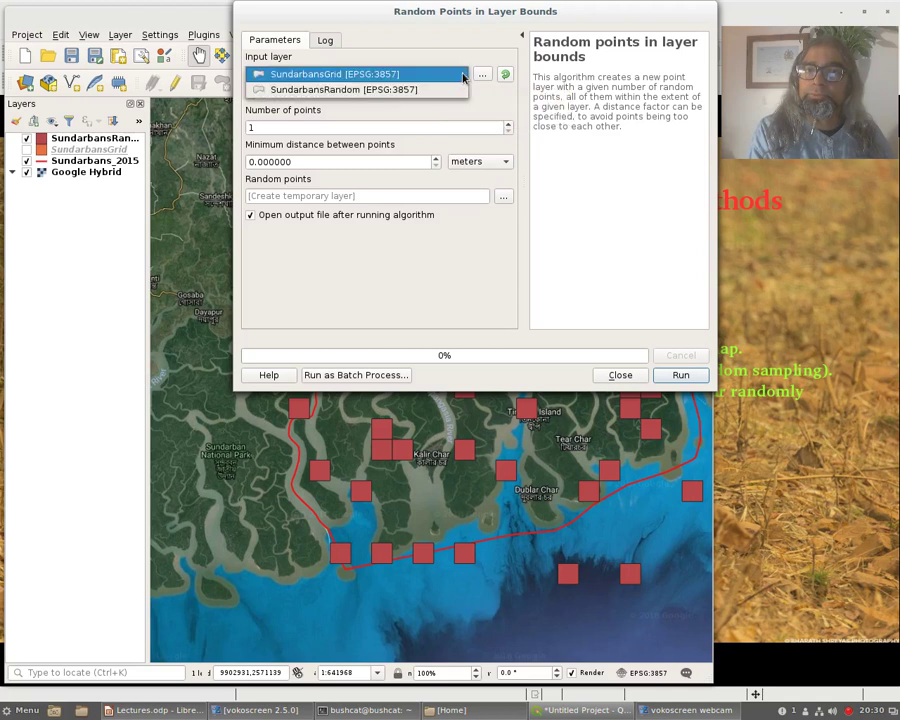
pyautogui.click(413, 90)
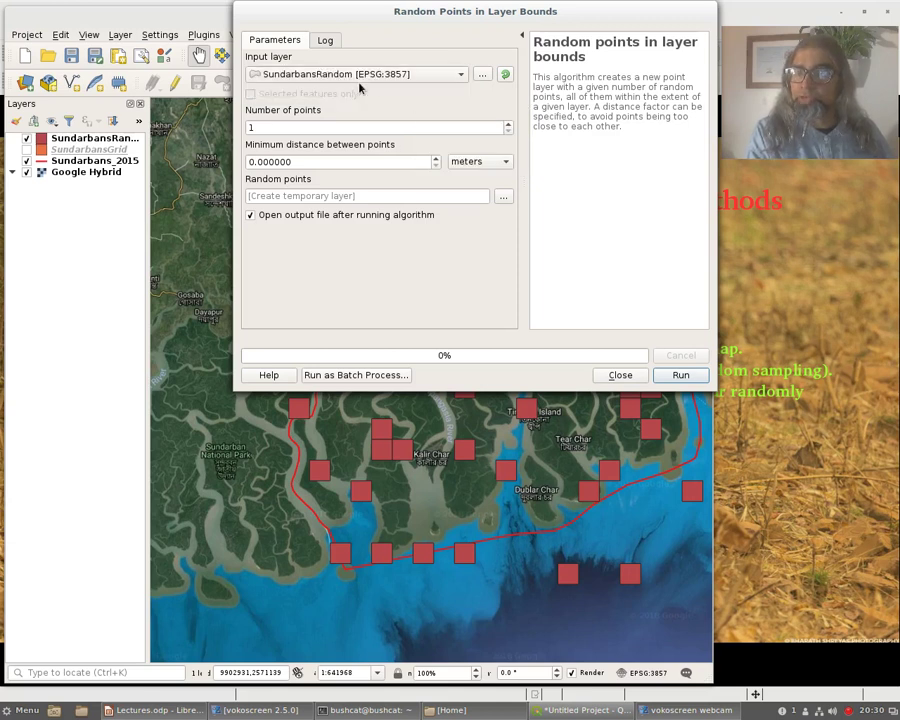
pyautogui.click(455, 74)
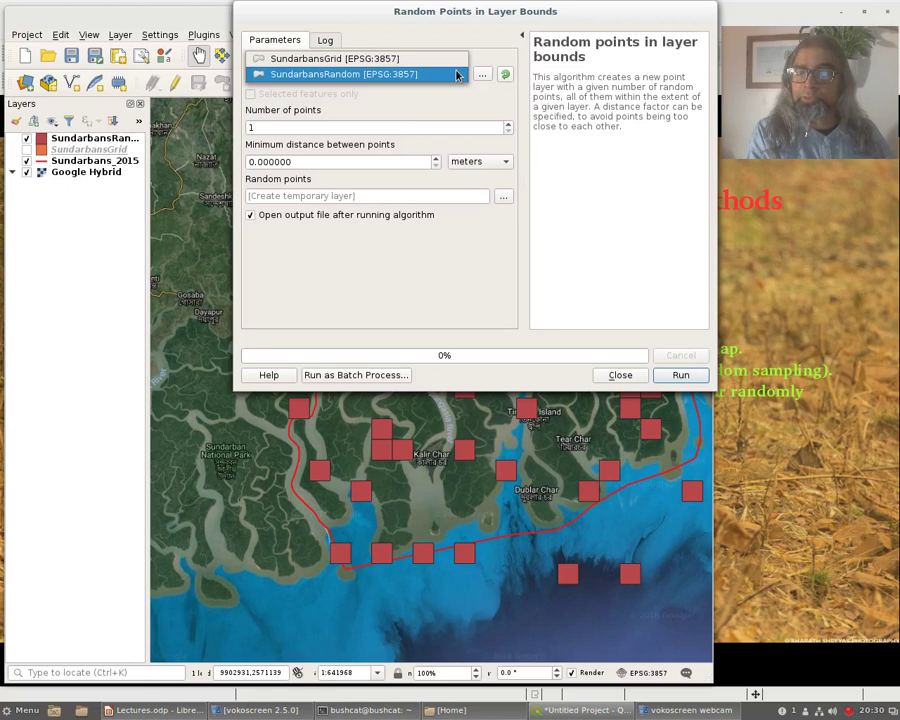
pyautogui.click(378, 76)
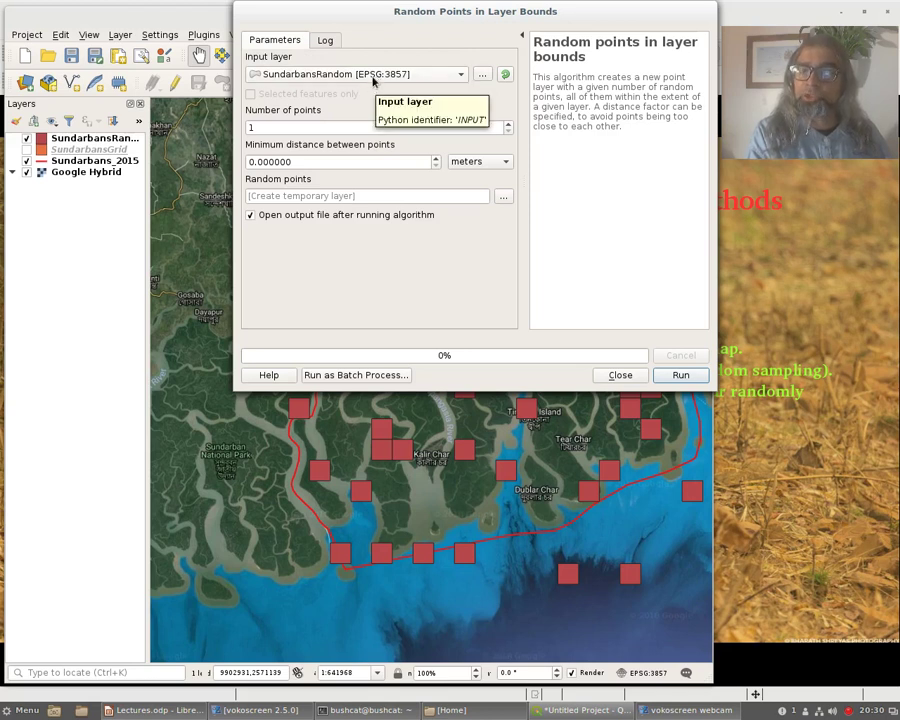
# Step: Set the number of random points to 25
pyautogui.click(307, 126)
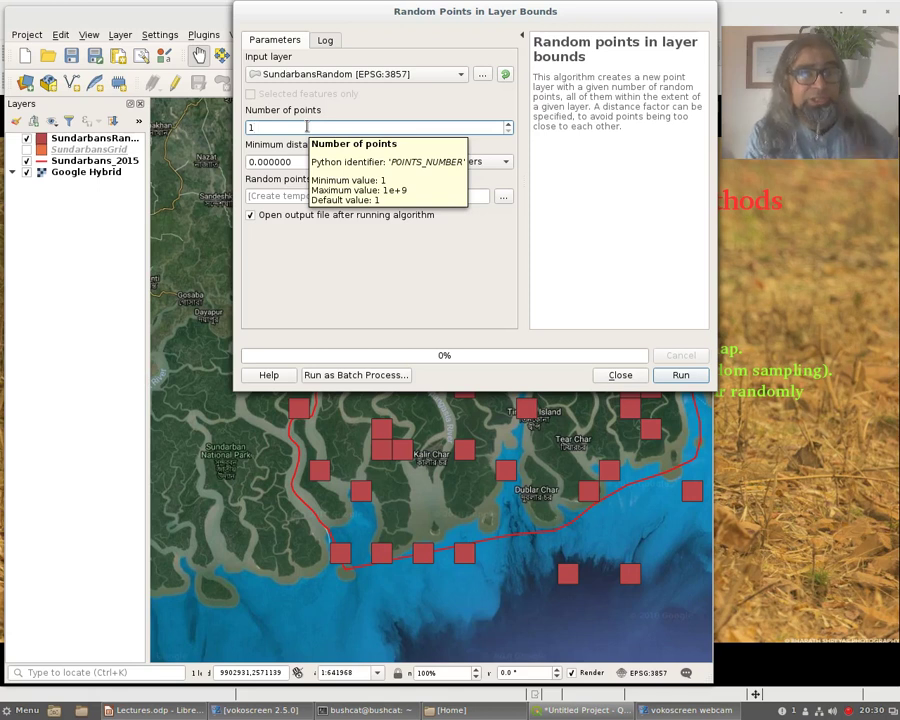
pyautogui.press('BackSpace')
pyautogui.write('2')
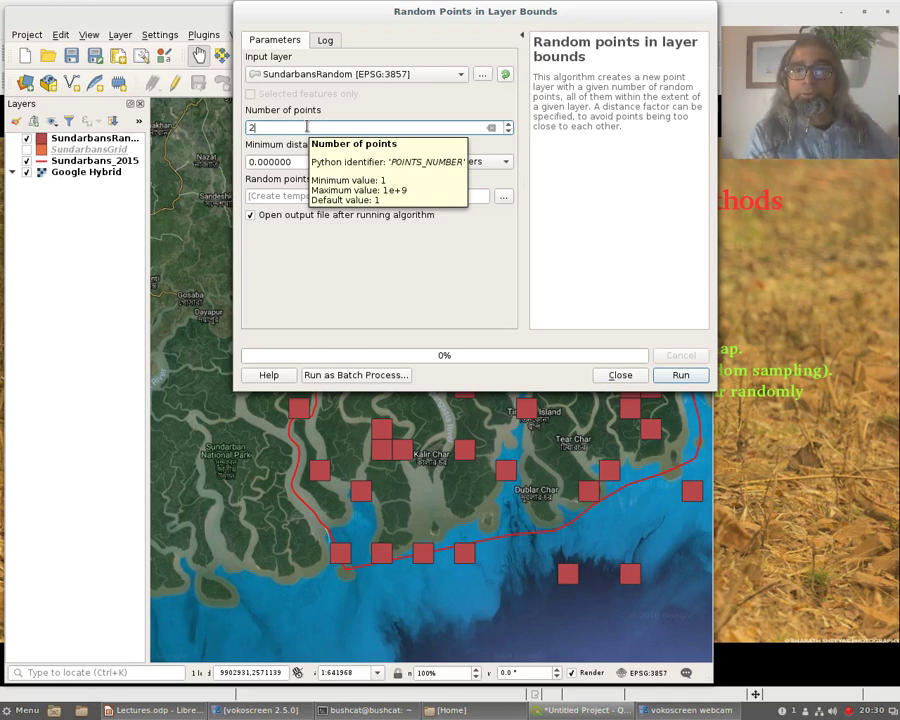
pyautogui.press('BackSpace')
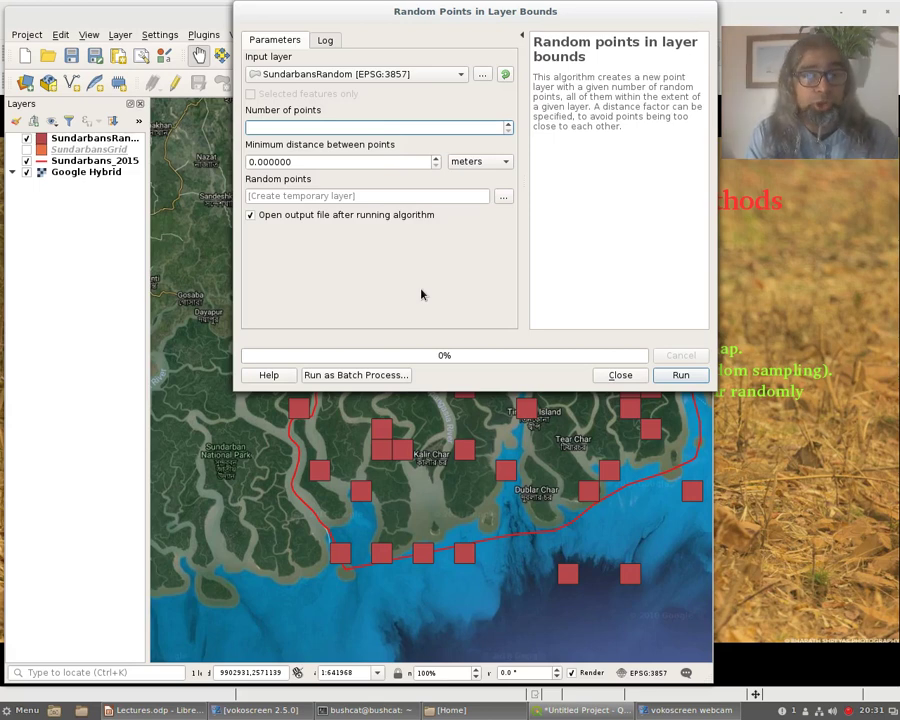
pyautogui.doubleClick(590, 6)
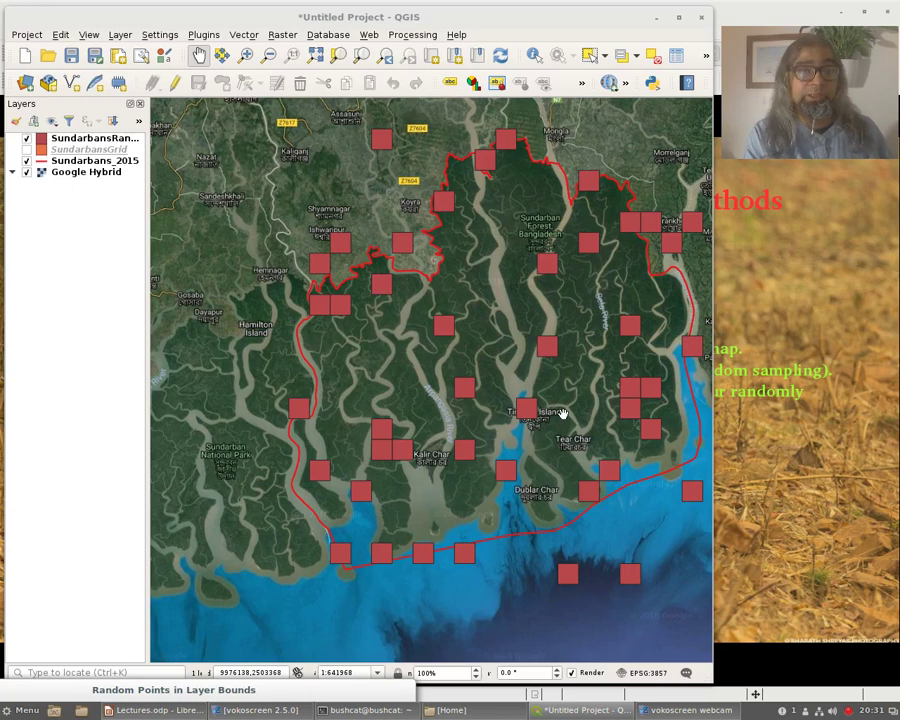
pyautogui.click(150, 690)
pyautogui.moveTo(209, 580); pyautogui.dragTo(412, 87)
pyautogui.click(300, 199)
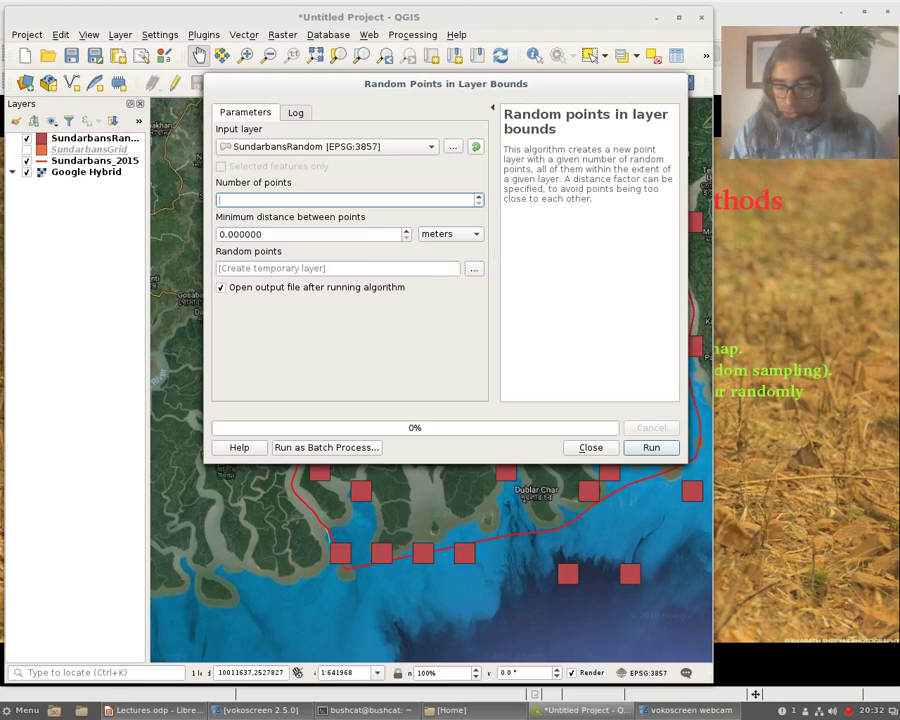
pyautogui.write('25')
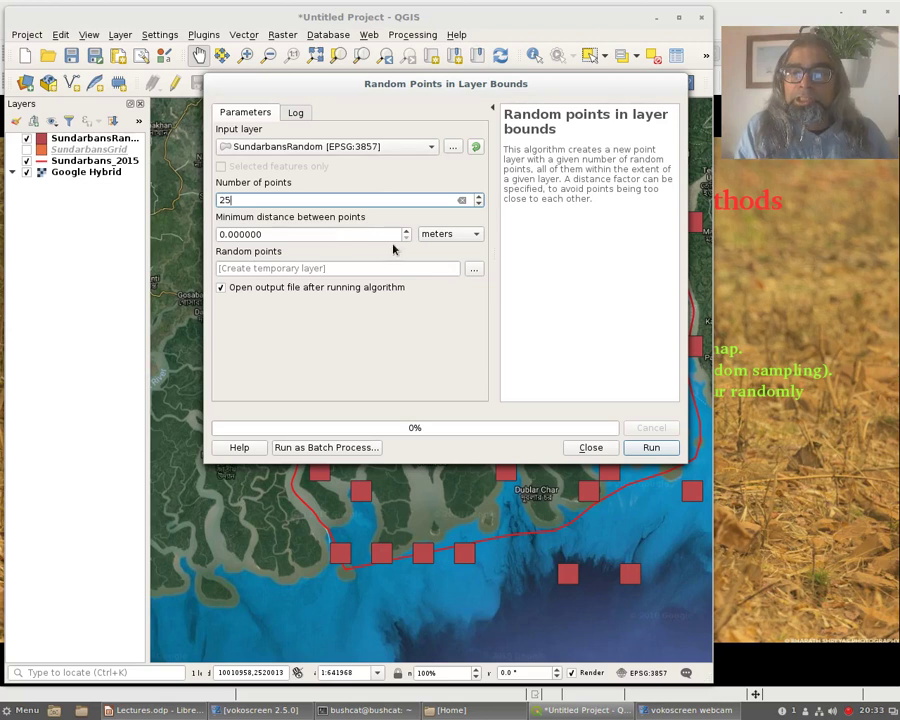
# Step: Set the minimum distance between the random points to 500 meters
pyautogui.click(224, 235)
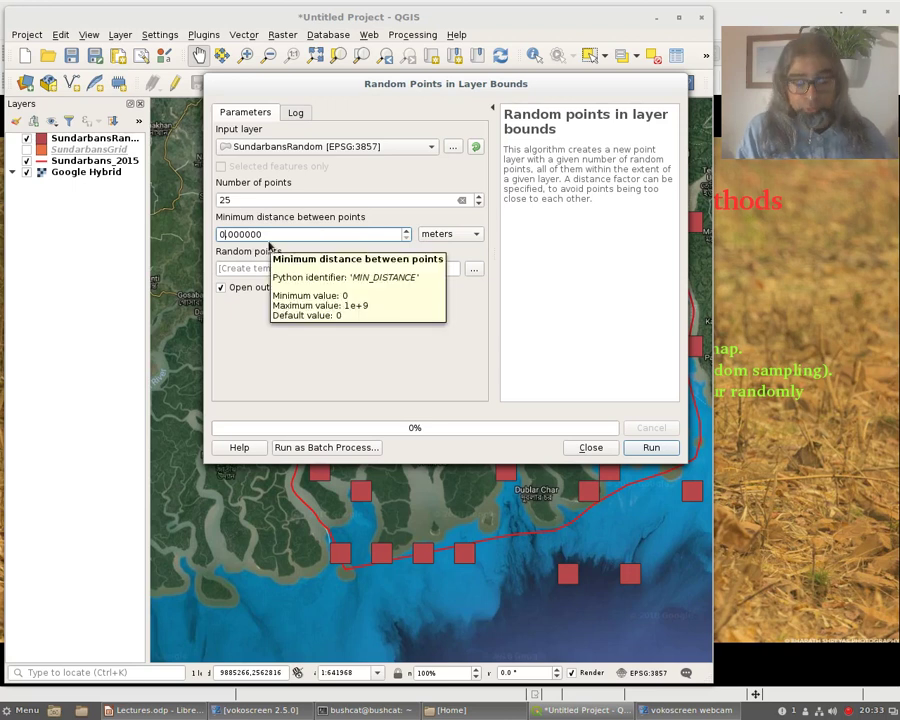
pyautogui.press('BackSpace')
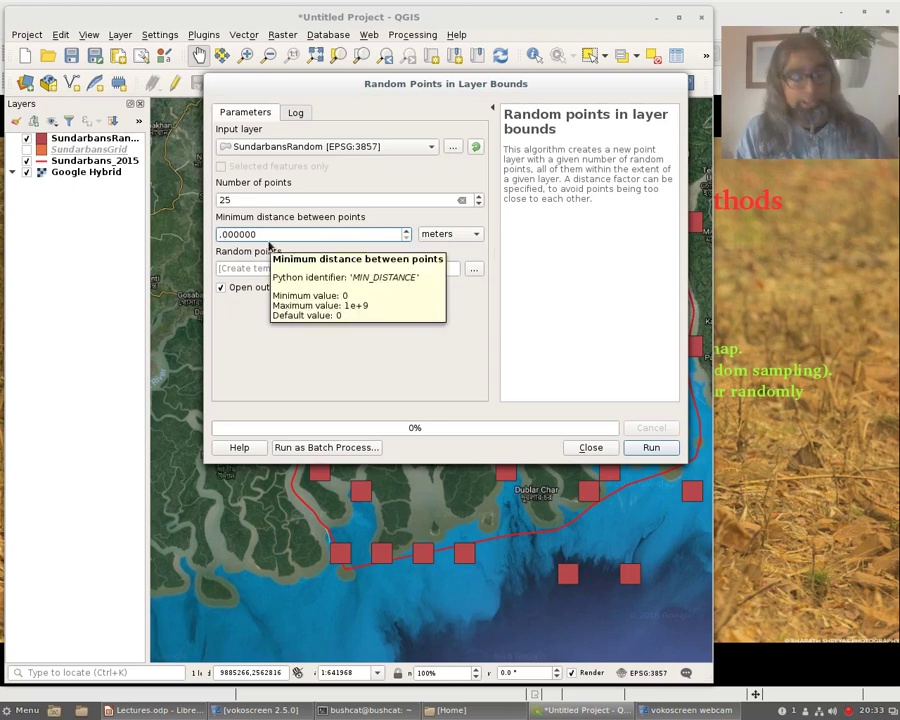
pyautogui.write('500')
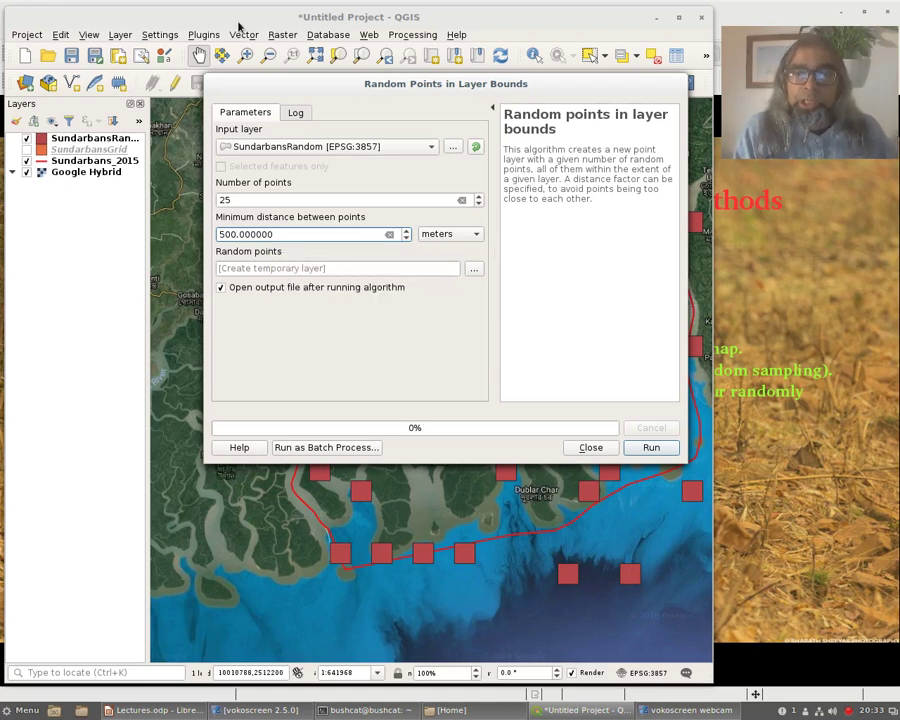
# Step: Set the random points output to a shapefile named RandomPoints in the GIS-Practical folder
pyautogui.click(473, 270)
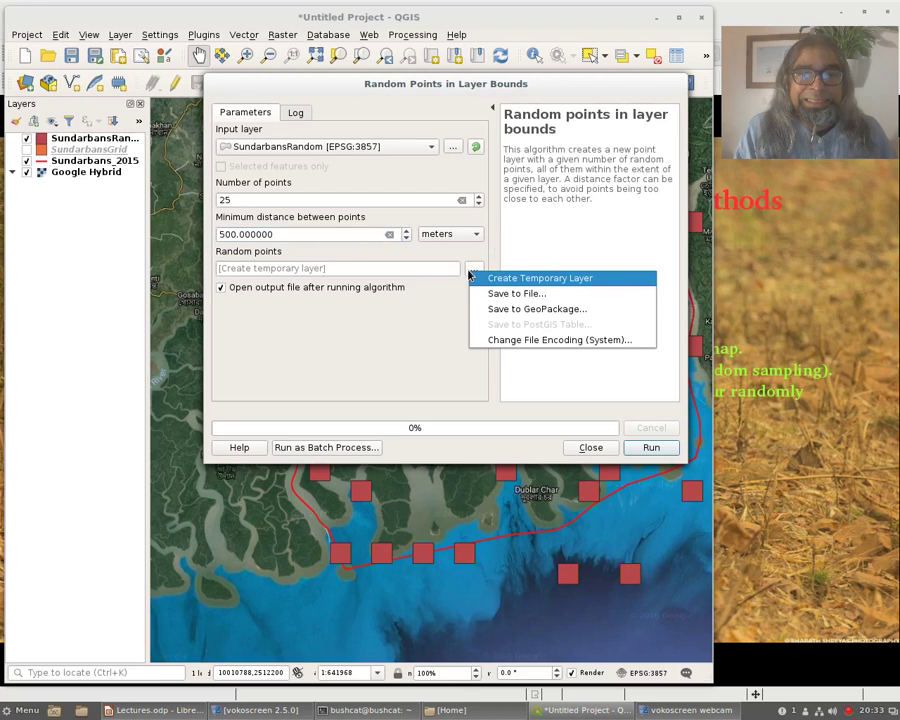
pyautogui.click(480, 293)
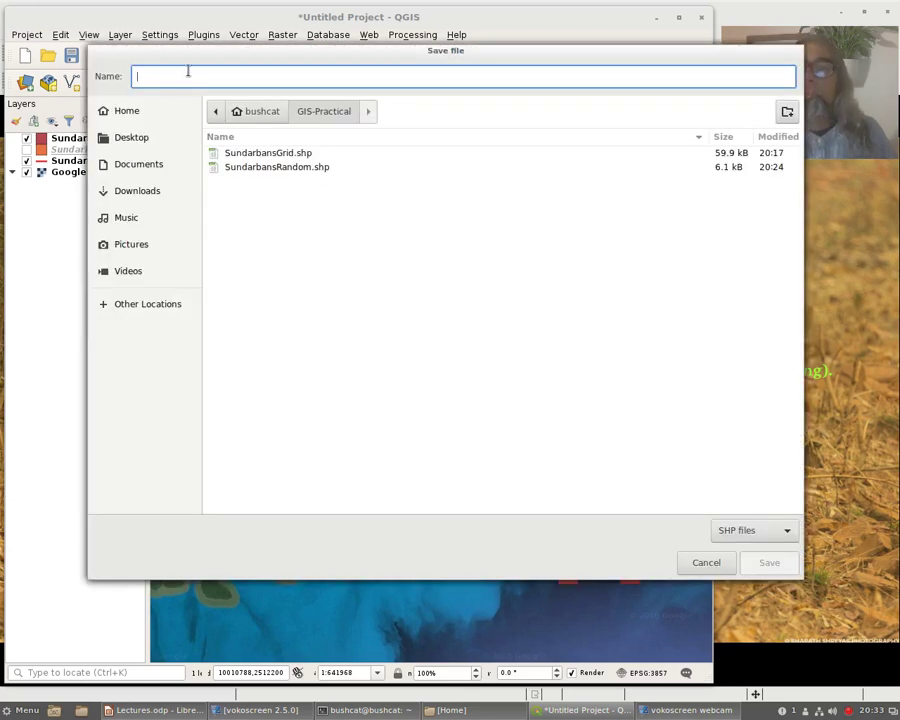
pyautogui.write('Rn')
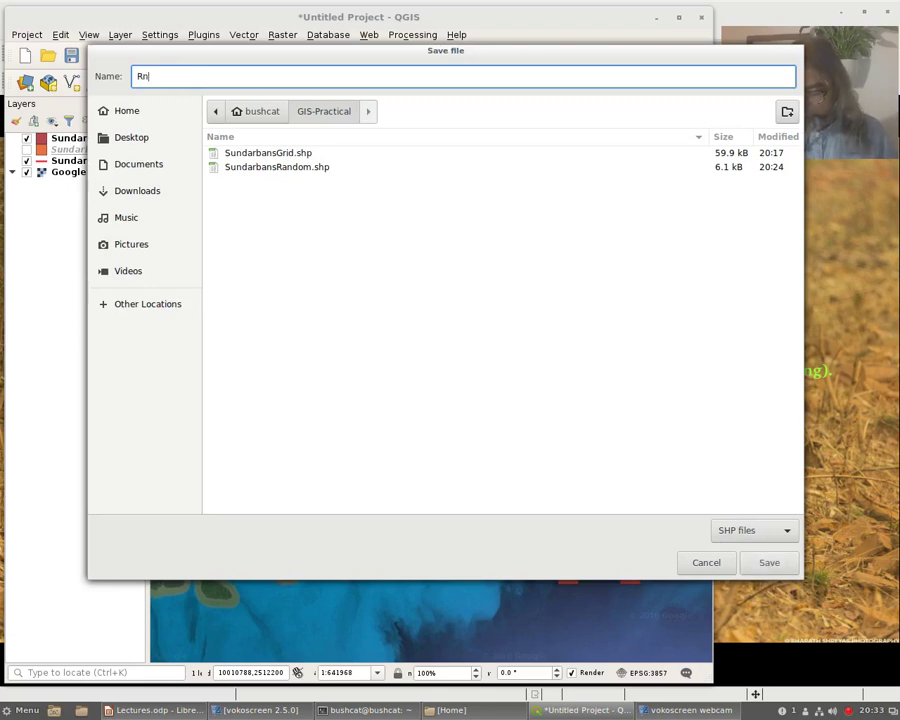
pyautogui.press('BackSpace')
pyautogui.write('andom')
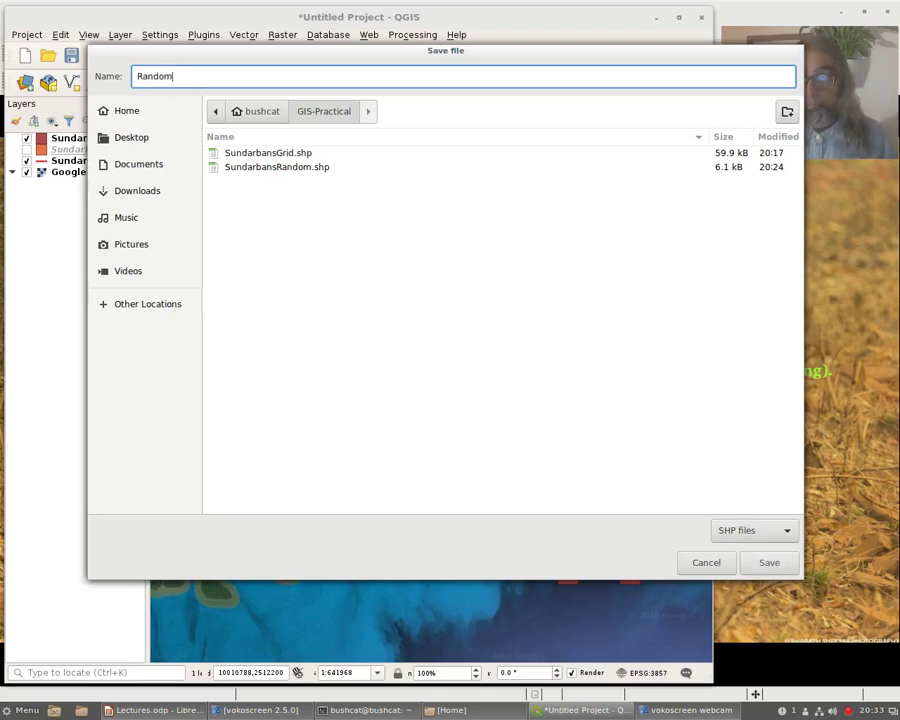
pyautogui.write('Points')
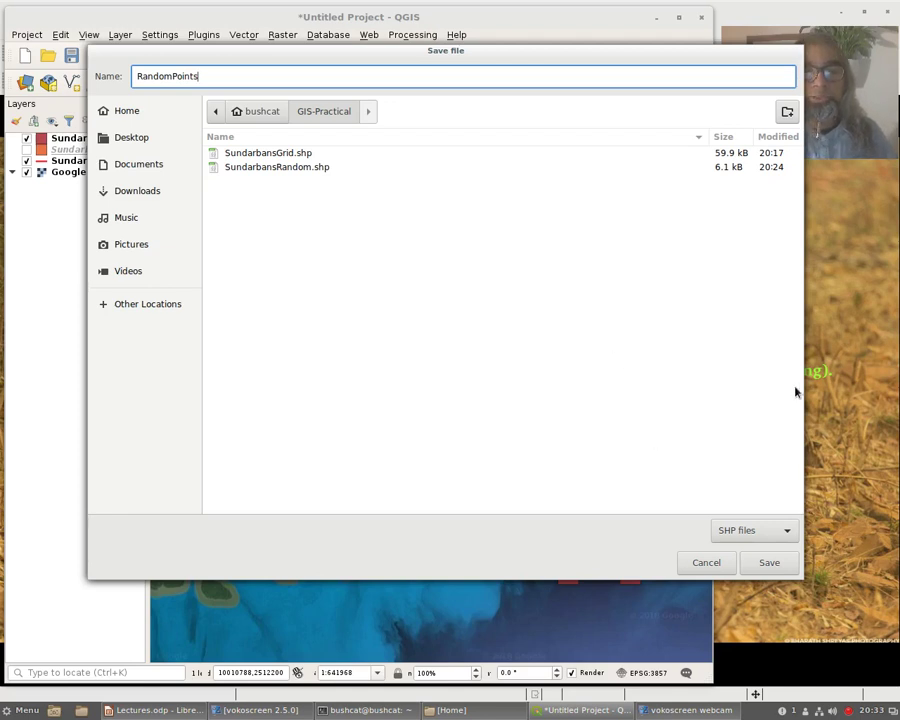
pyautogui.click(784, 563)
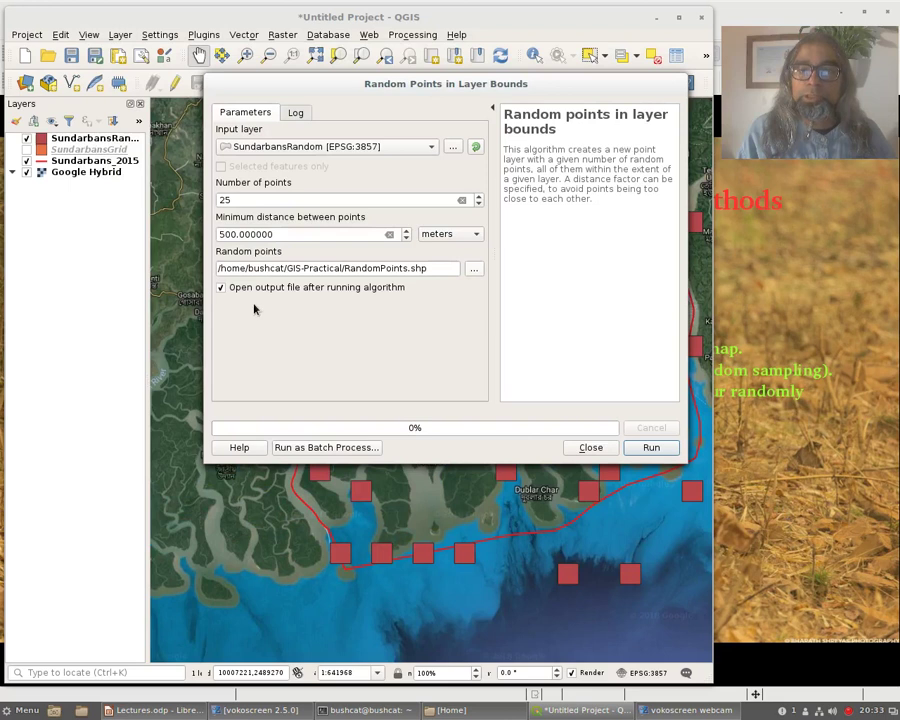
# Step: Generate the random points without opening the output file automatically, and close the tool
pyautogui.click(222, 288)
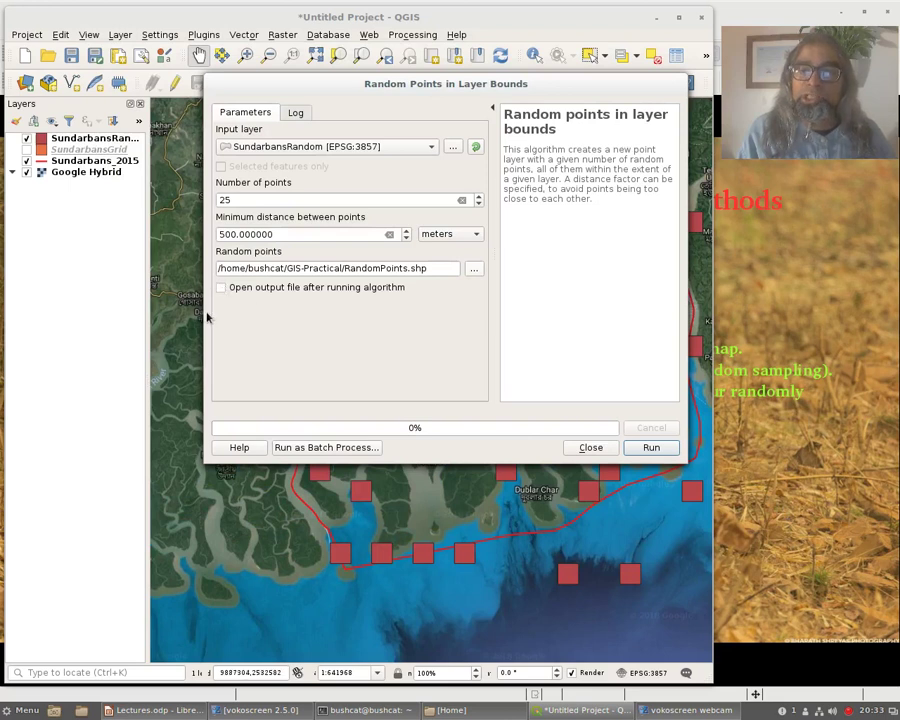
pyautogui.click(648, 450)
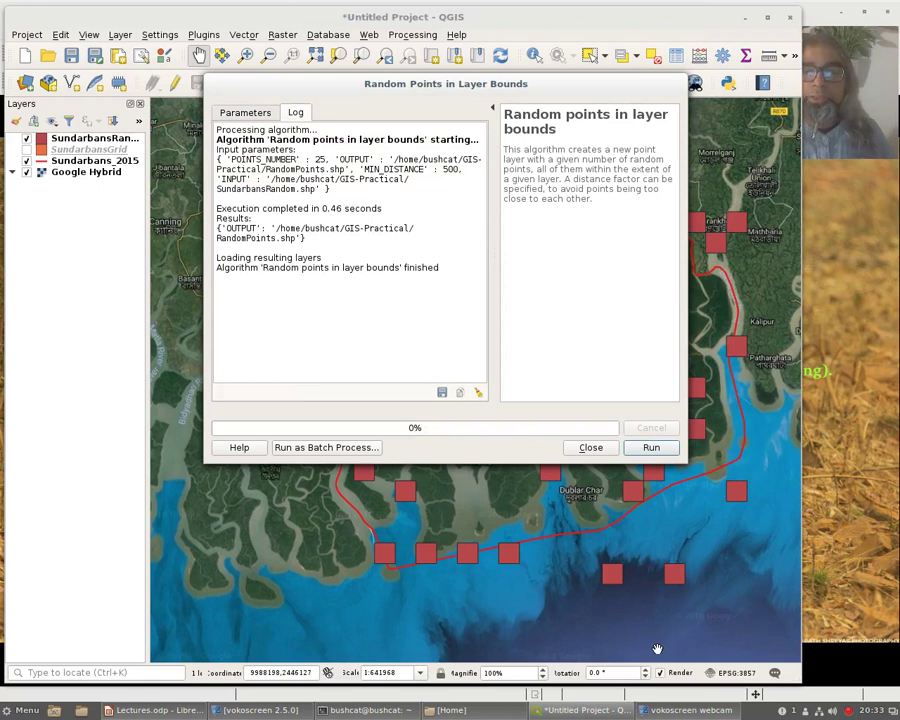
pyautogui.click(590, 448)
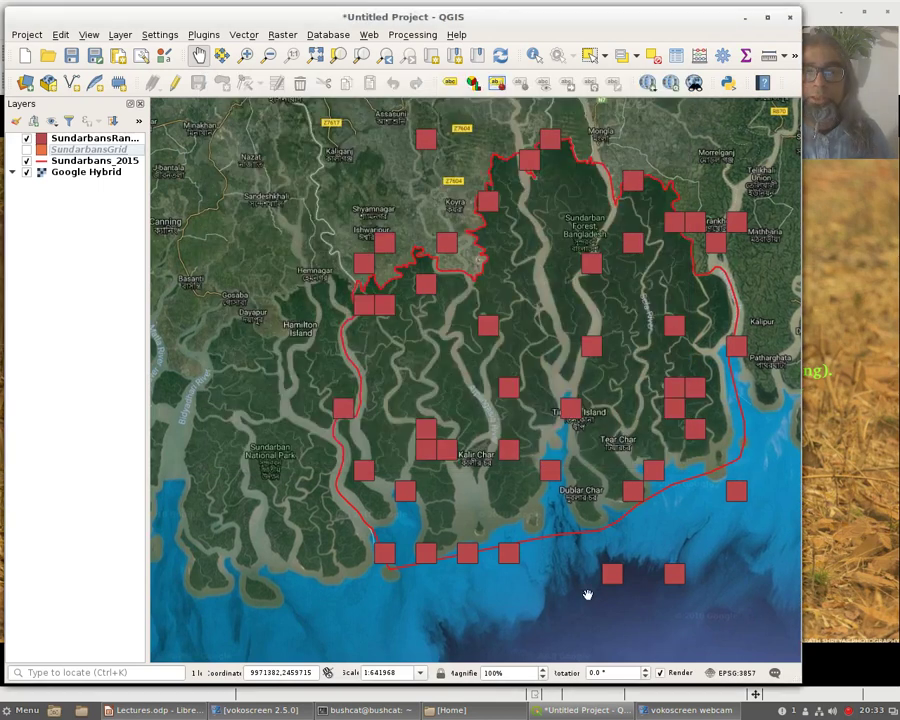
# Step: Hide the SundarbansRandom layer and add RandomPoints.shp from the GIS-Practical folder as a vector layer
pyautogui.click(26, 139)
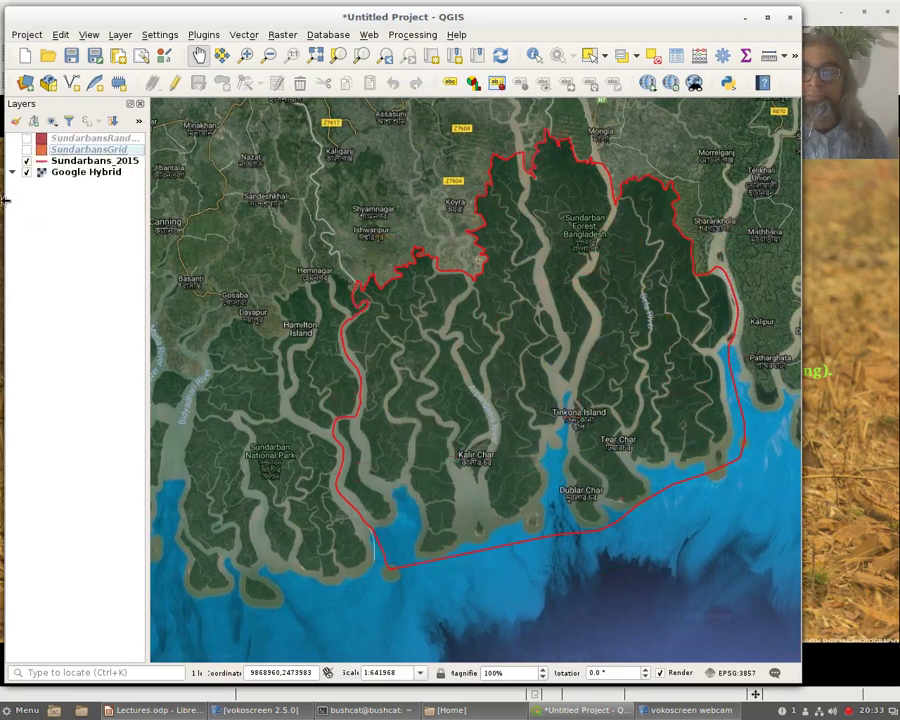
pyautogui.click(118, 36)
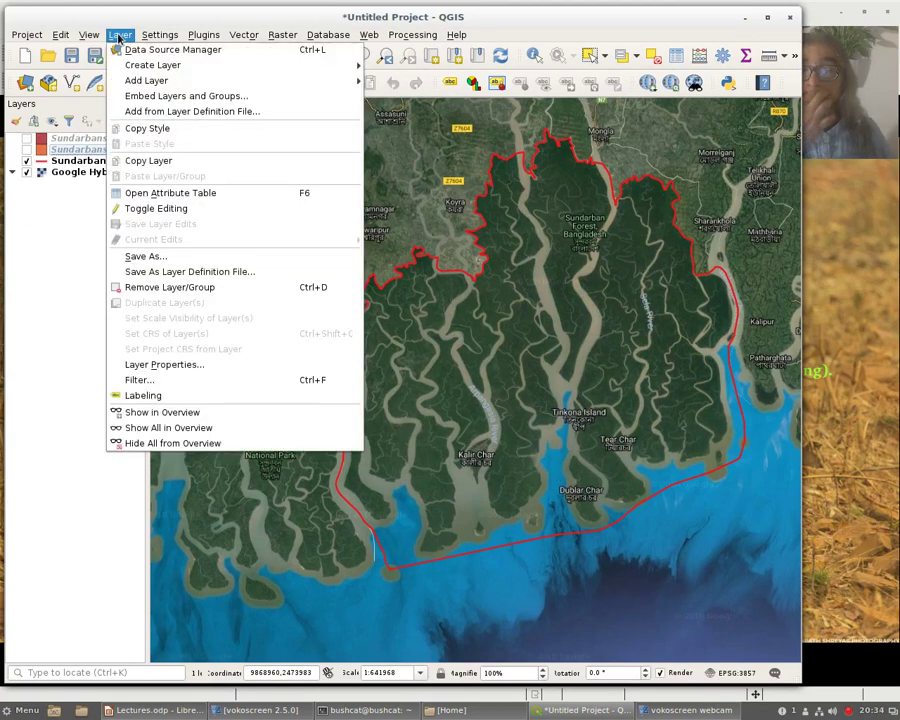
pyautogui.moveTo(220, 80)
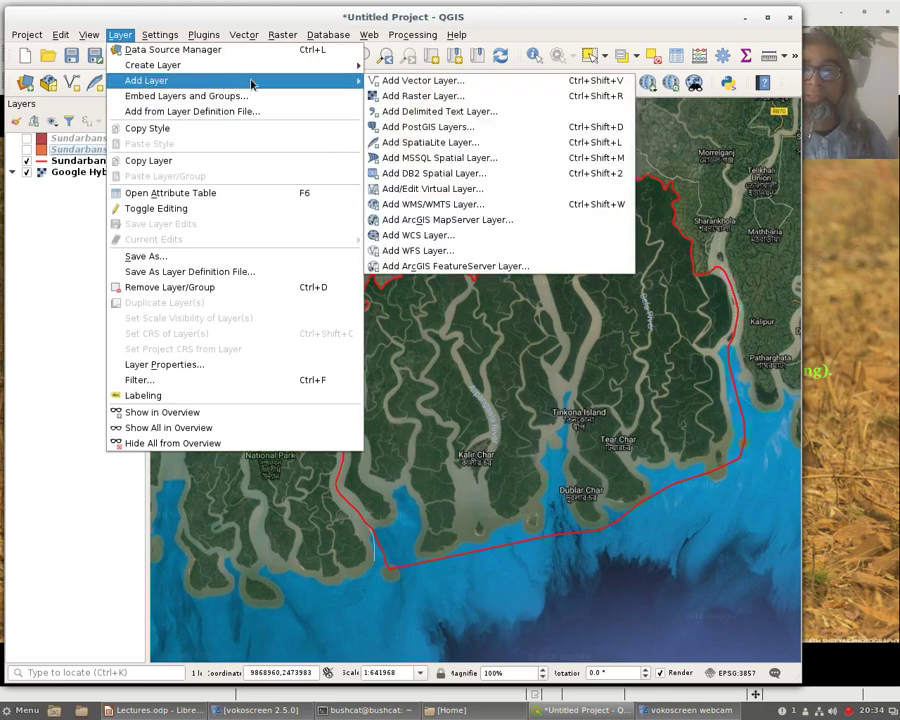
pyautogui.click(397, 87)
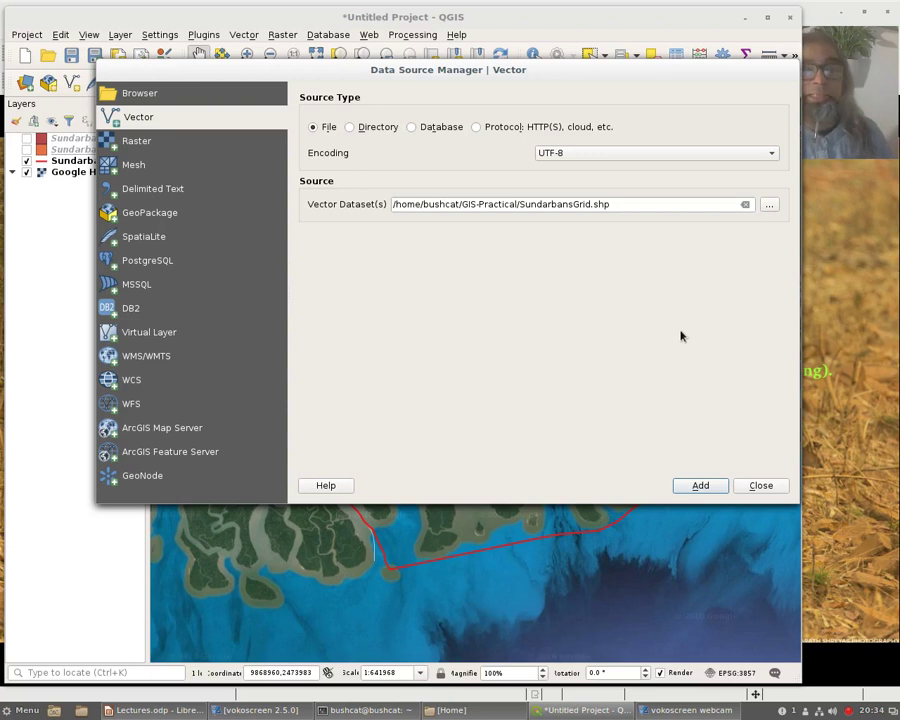
pyautogui.click(769, 204)
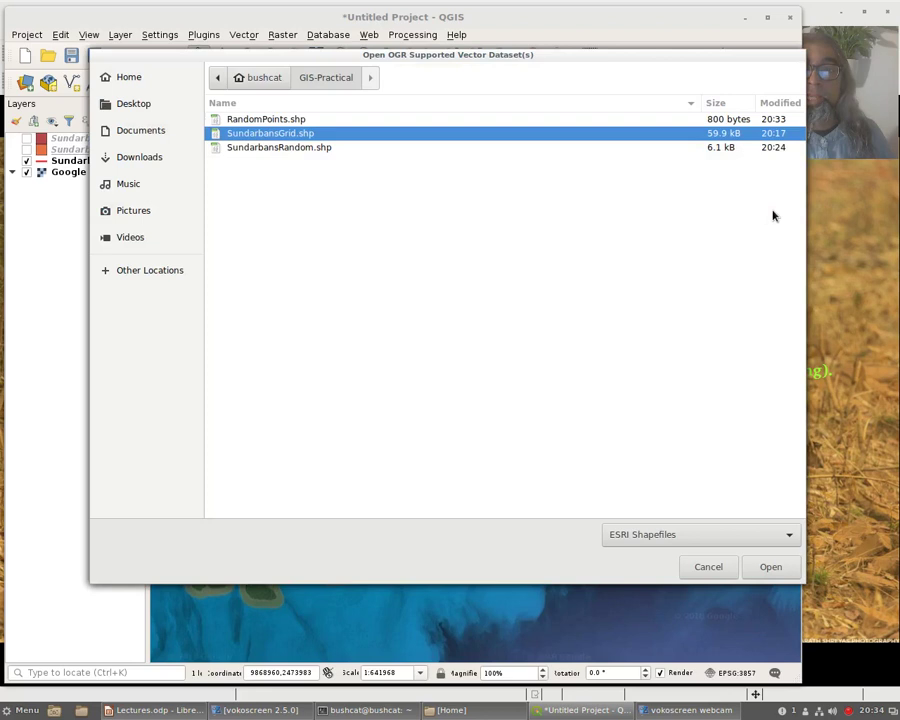
pyautogui.press('Up')
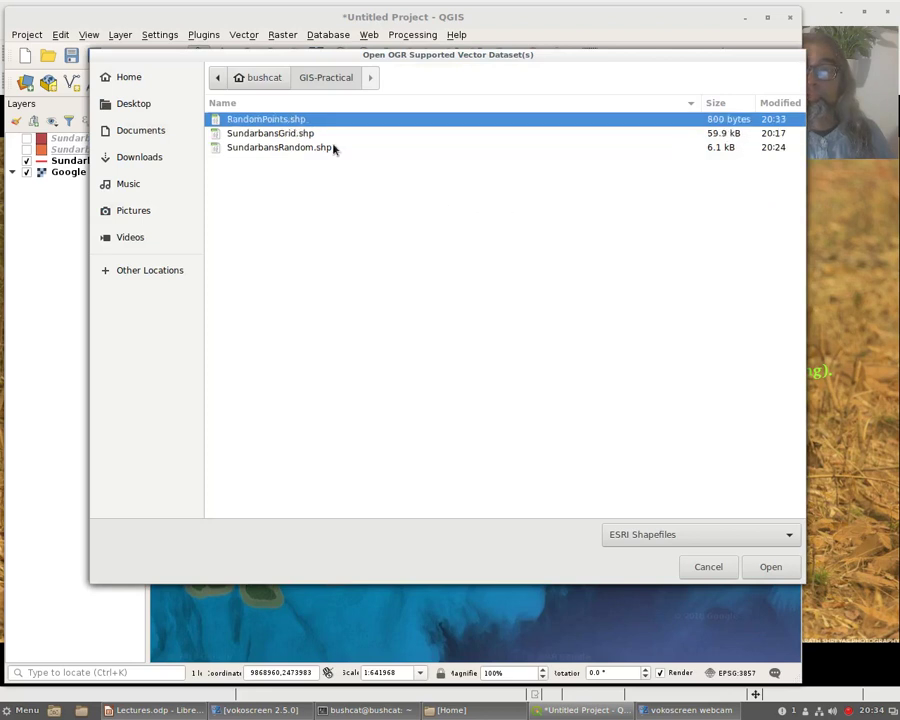
pyautogui.click(768, 568)
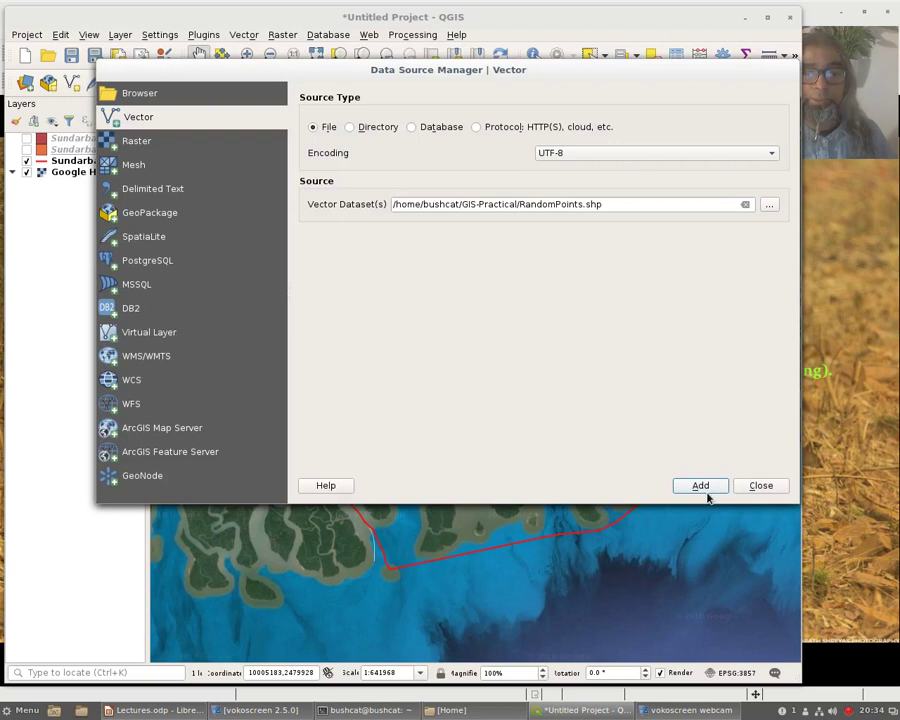
pyautogui.click(706, 492)
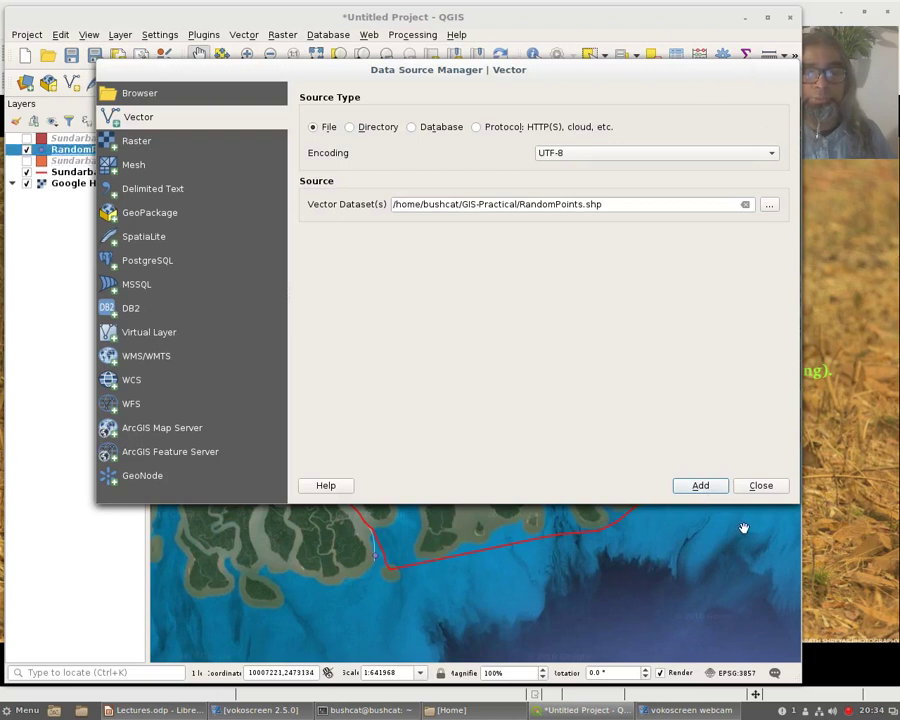
pyautogui.click(752, 486)
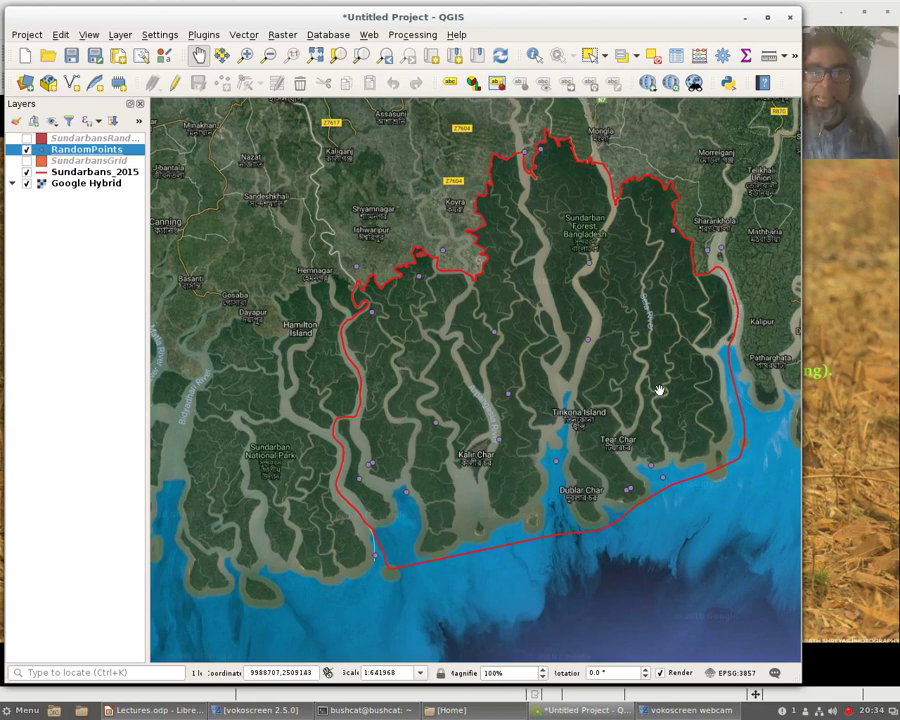
pyautogui.moveTo(796, 195); pyautogui.dragTo(713, 190)
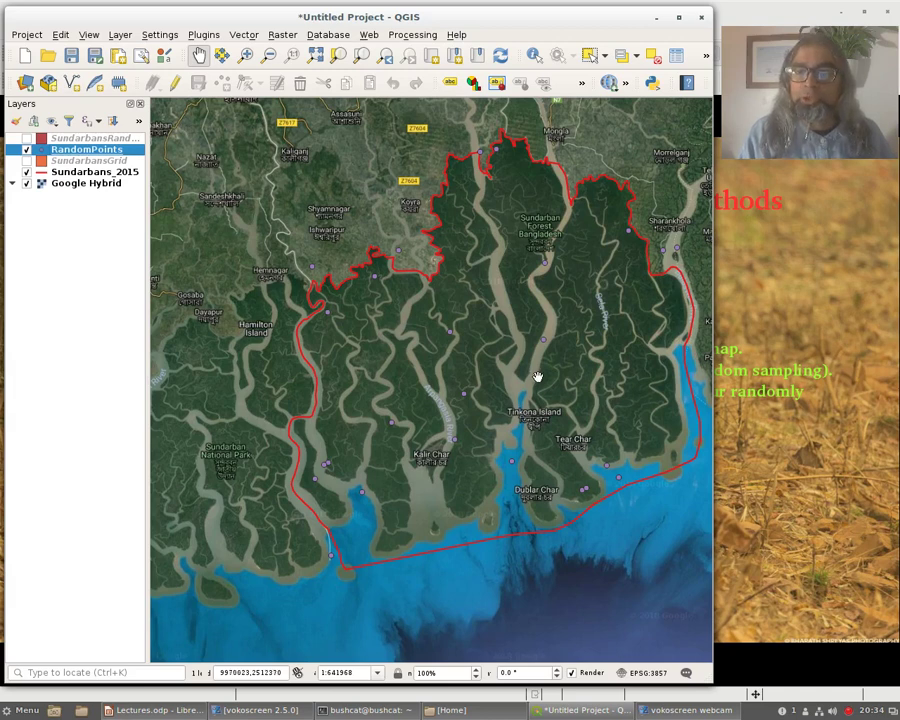
# Step: Show the SundarbansRandom grid layer again and move the RandomPoints layer above it in the layer order
pyautogui.click(27, 138)
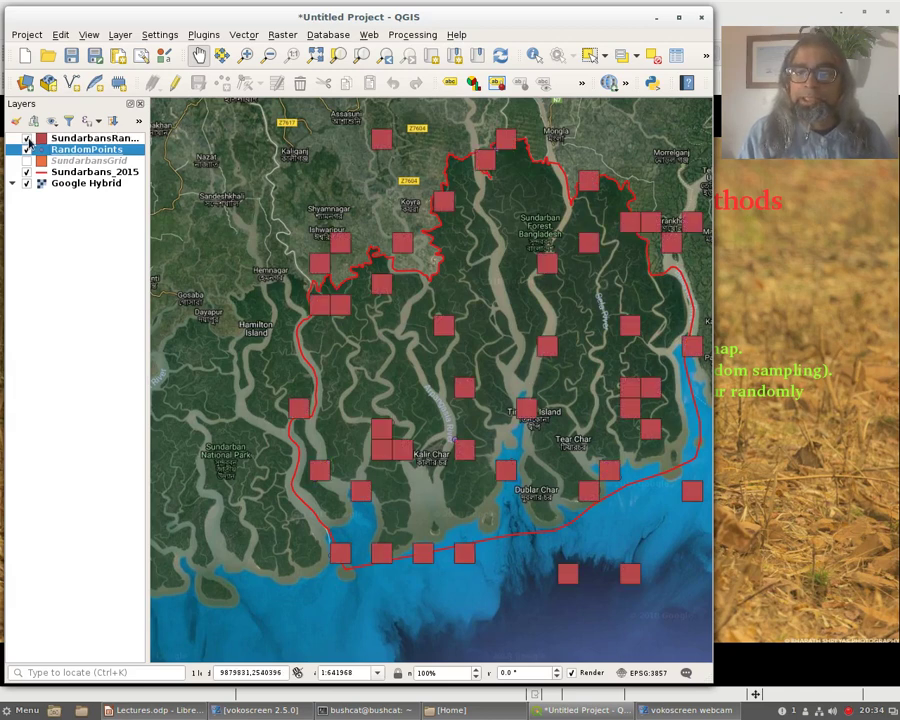
pyautogui.moveTo(69, 151); pyautogui.dragTo(72, 136)
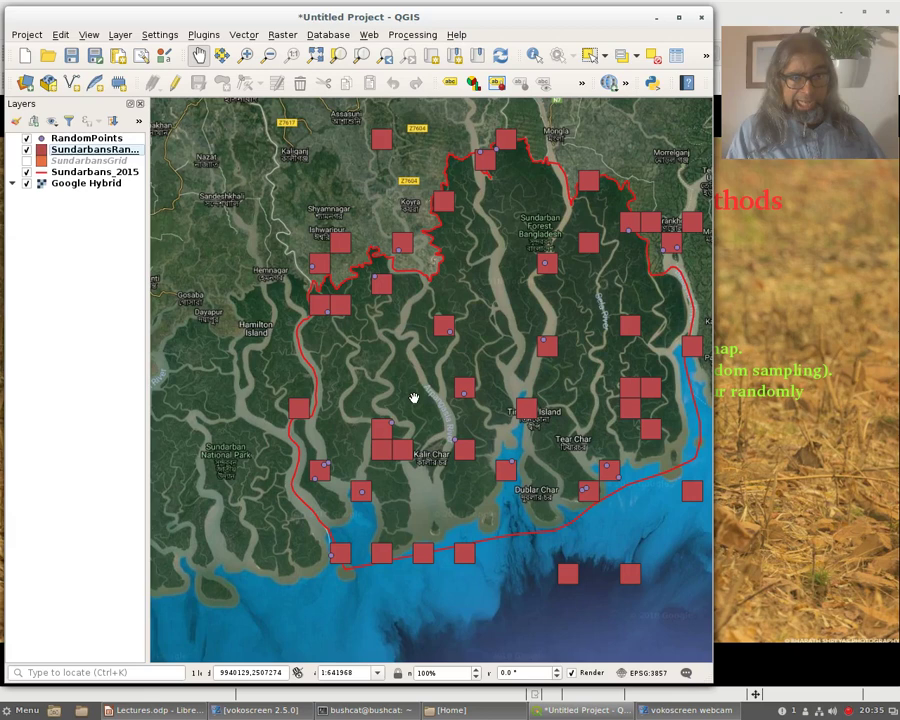
# Step: Check the practical's objectives on the Lectures.odp slide in LibreOffice Impress and return to QGIS
pyautogui.hotkey('alt', 'Tab')
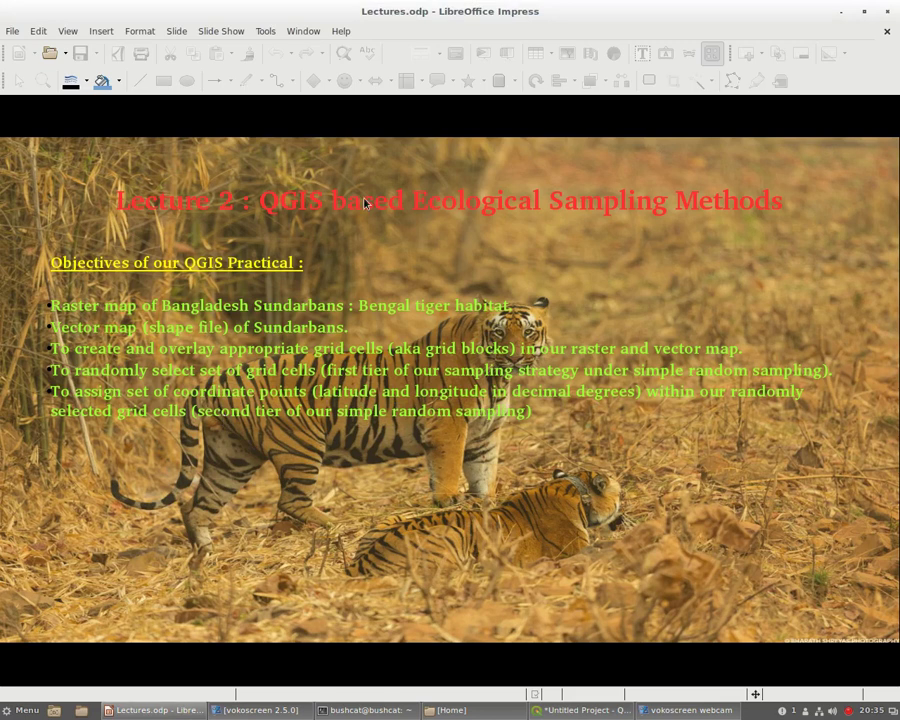
pyautogui.hotkey('alt', 'Tab')
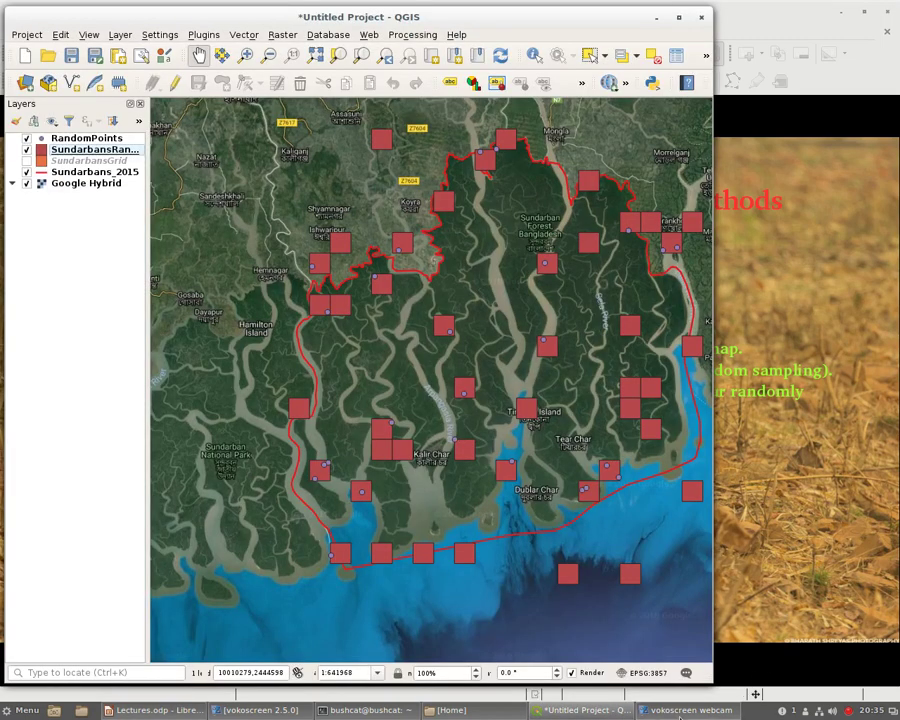
pyautogui.click(686, 710)
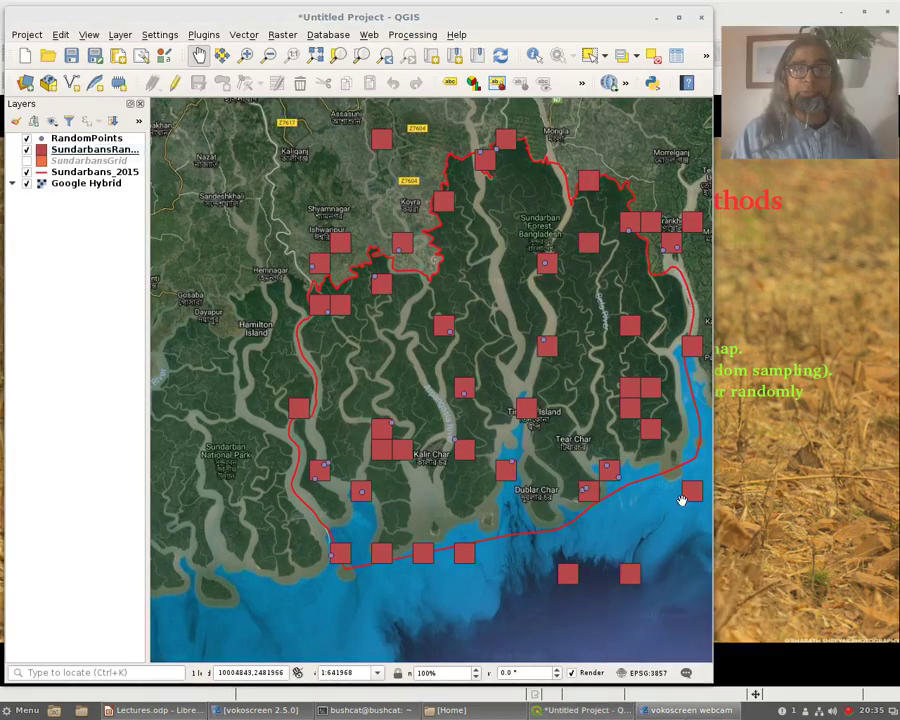
# Step: Set the fill color of the RandomPoints layer's simple marker to red
pyautogui.rightClick(77, 142)
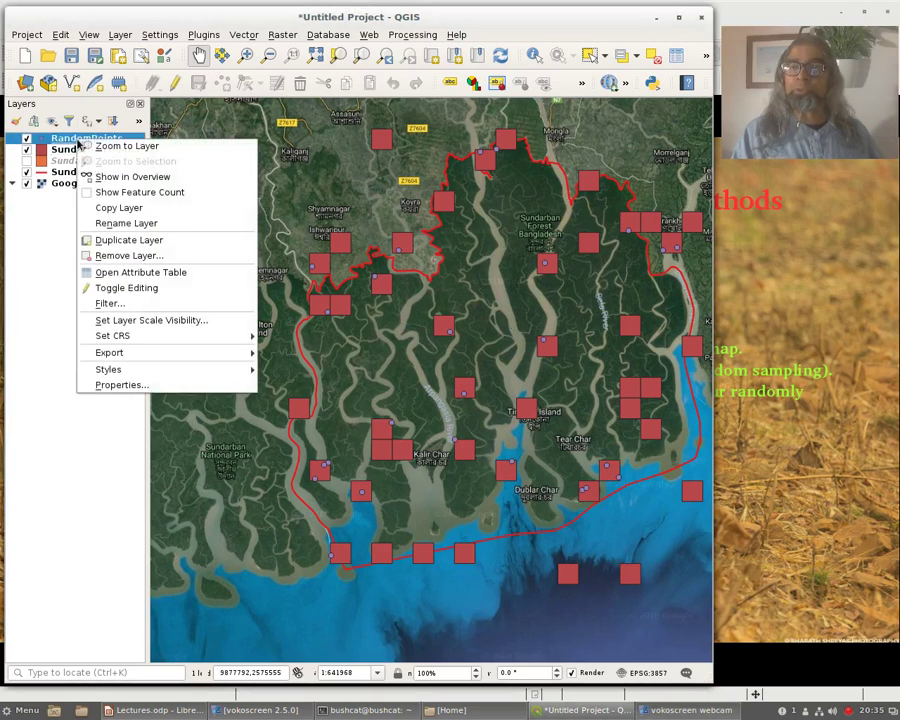
pyautogui.click(168, 386)
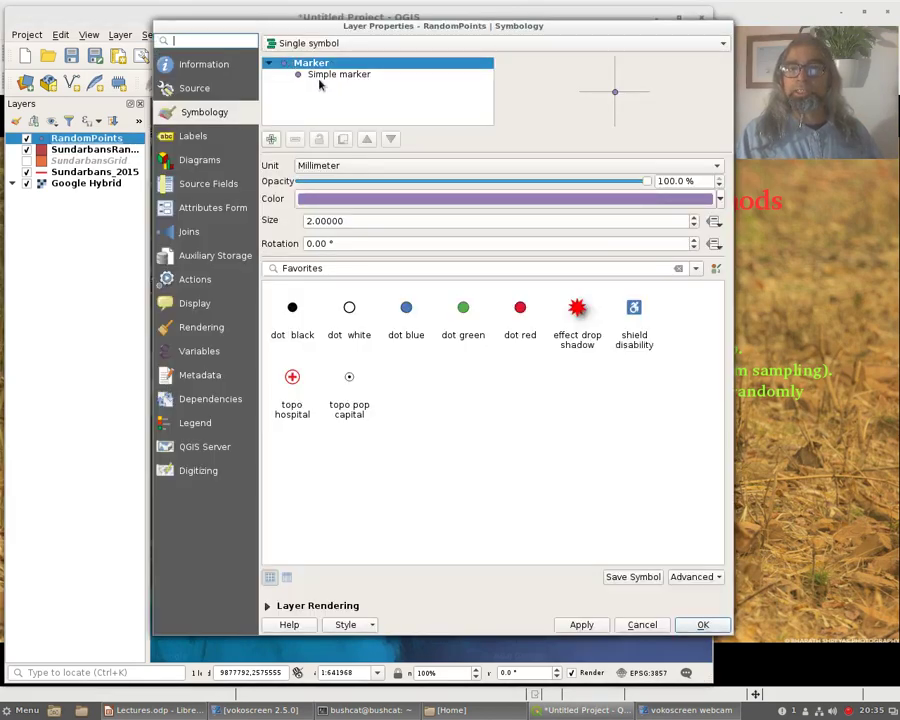
pyautogui.click(317, 75)
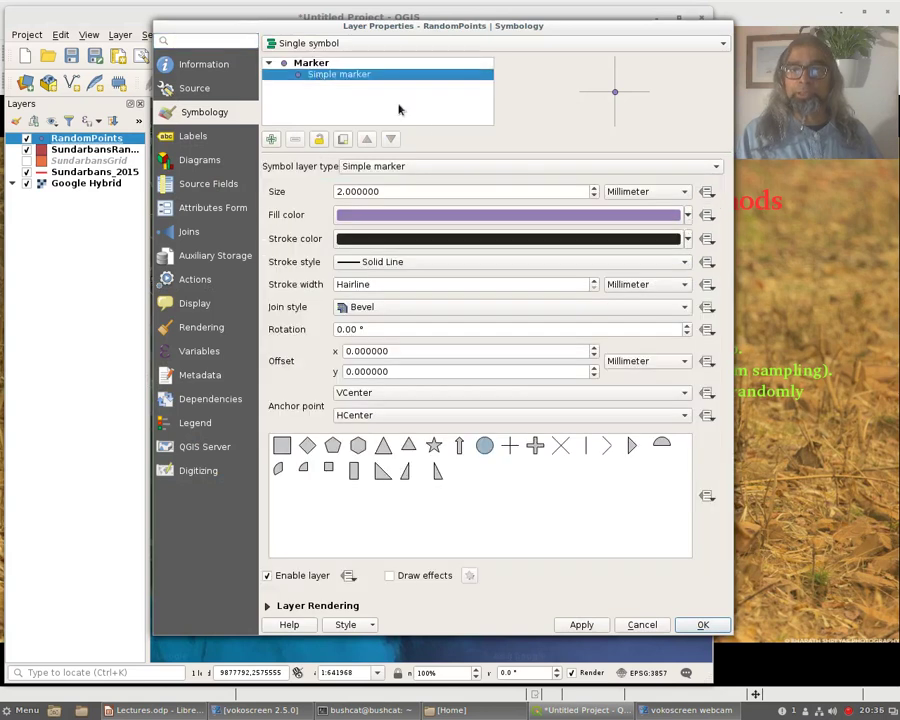
pyautogui.click(687, 216)
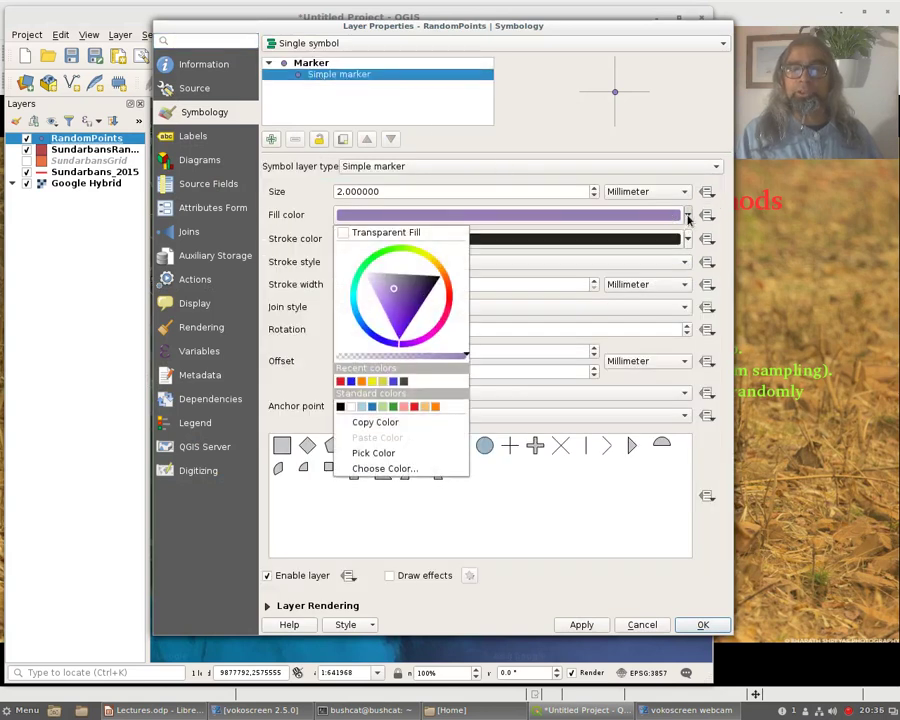
pyautogui.click(341, 382)
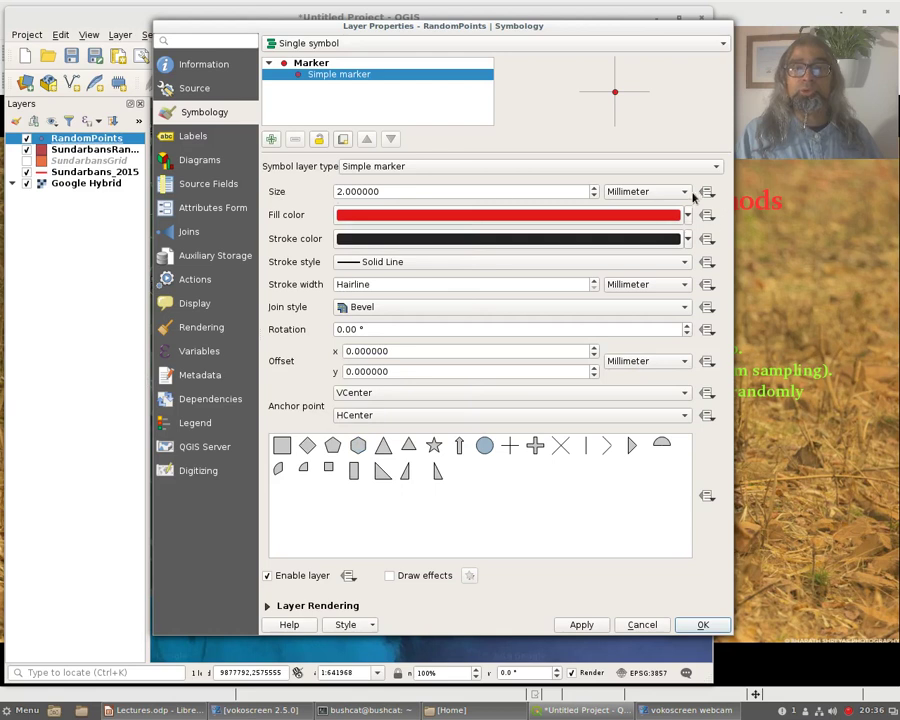
# Step: Increase the RandomPoints marker size to 3 mm and apply the symbology changes
pyautogui.click(594, 187)
pyautogui.click(594, 187)
pyautogui.click(594, 188)
pyautogui.click(594, 188)
pyautogui.click(594, 188)
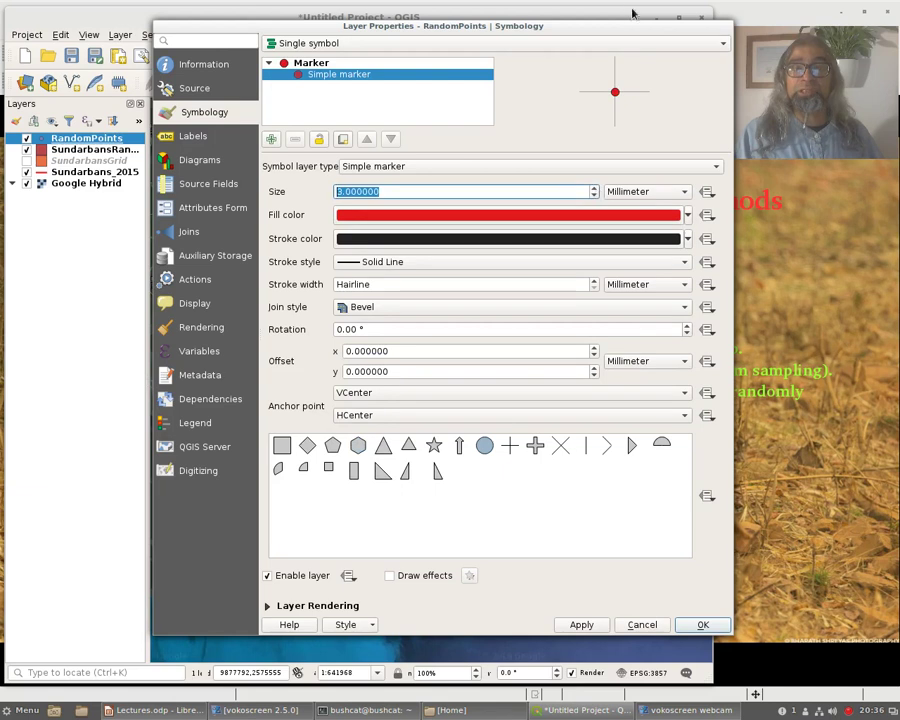
pyautogui.click(581, 623)
pyautogui.click(702, 624)
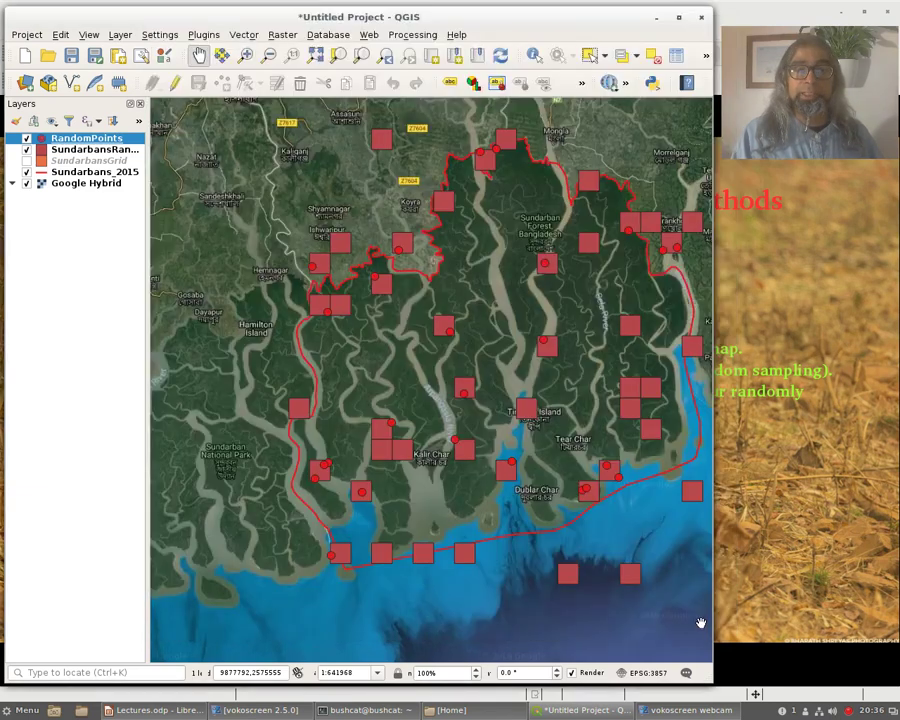
# Step: Hide the SundarbansRandom layer, and reveal the CSV data file objective on the Lectures.odp slide in LibreOffice Impress
pyautogui.click(28, 150)
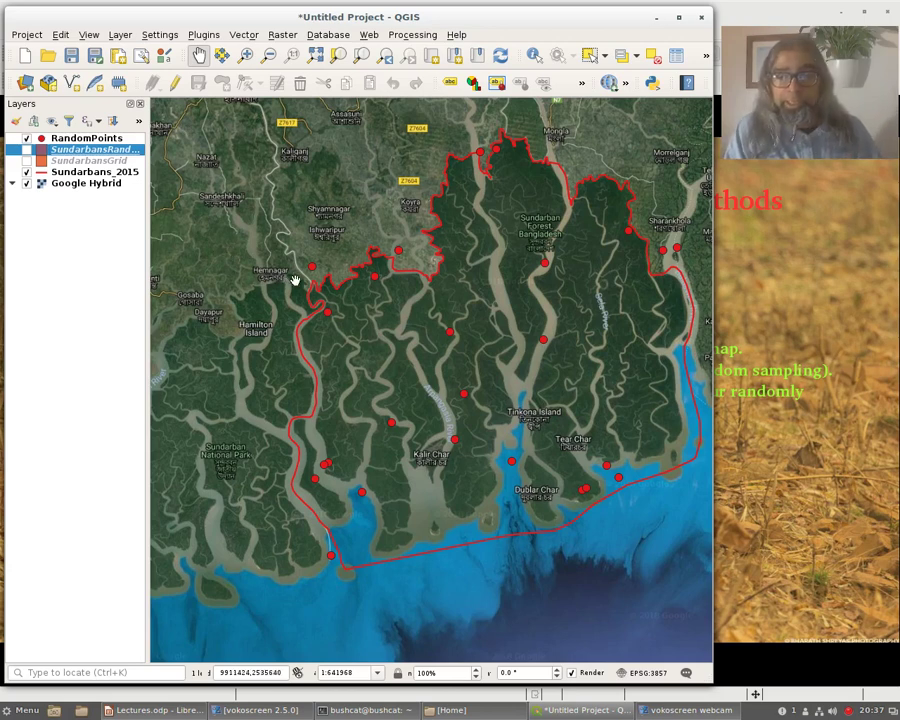
pyautogui.hotkey('alt', 'Tab')
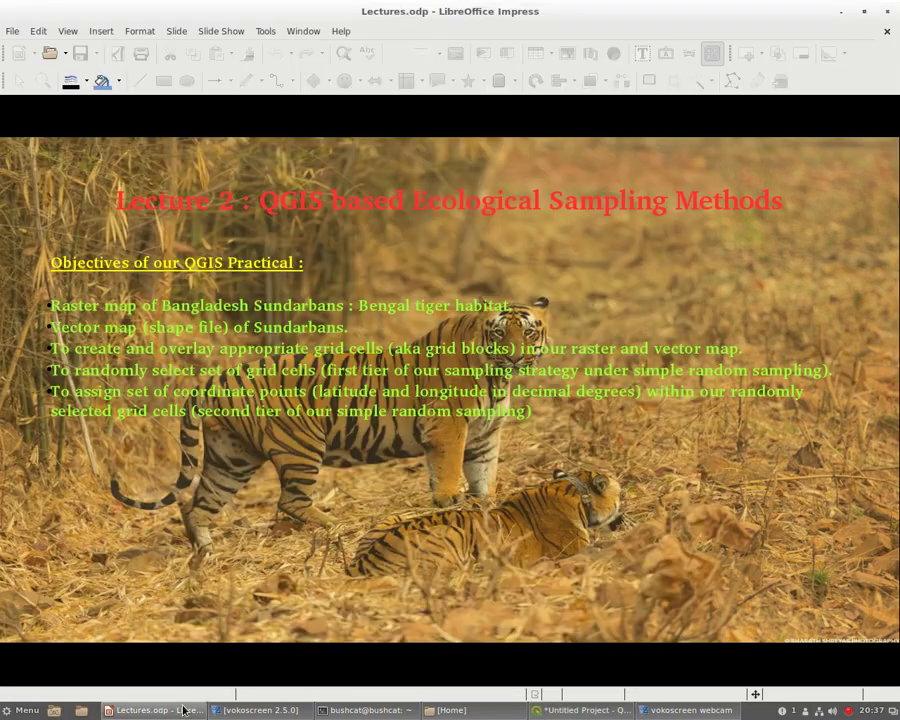
pyautogui.click(326, 497)
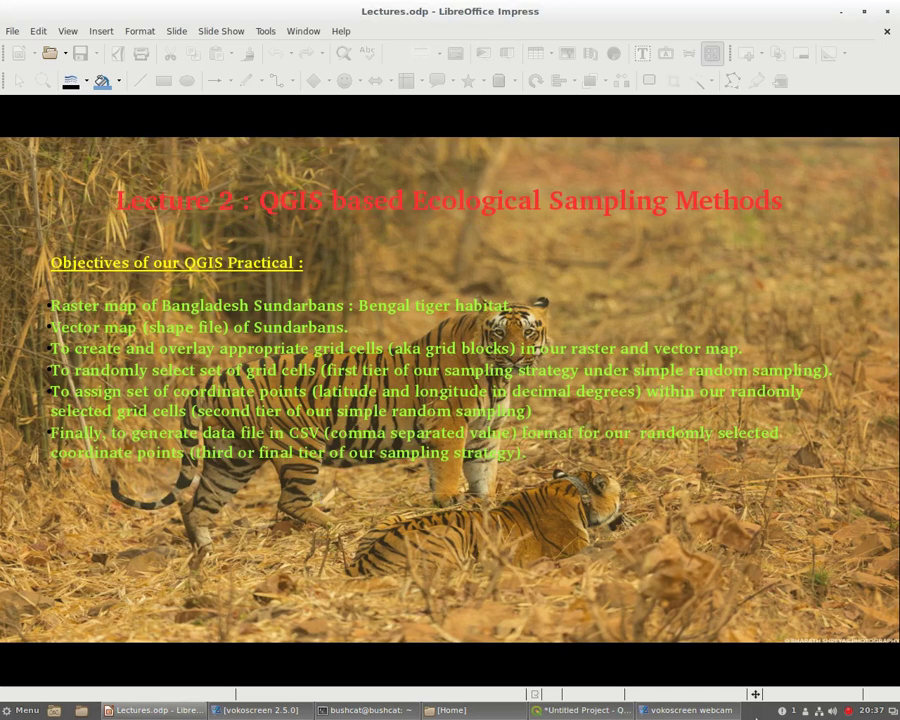
# Step: Switch back to the QGIS project and minimize the vokoscreen window covering it
pyautogui.hotkey('alt', 'Tab')
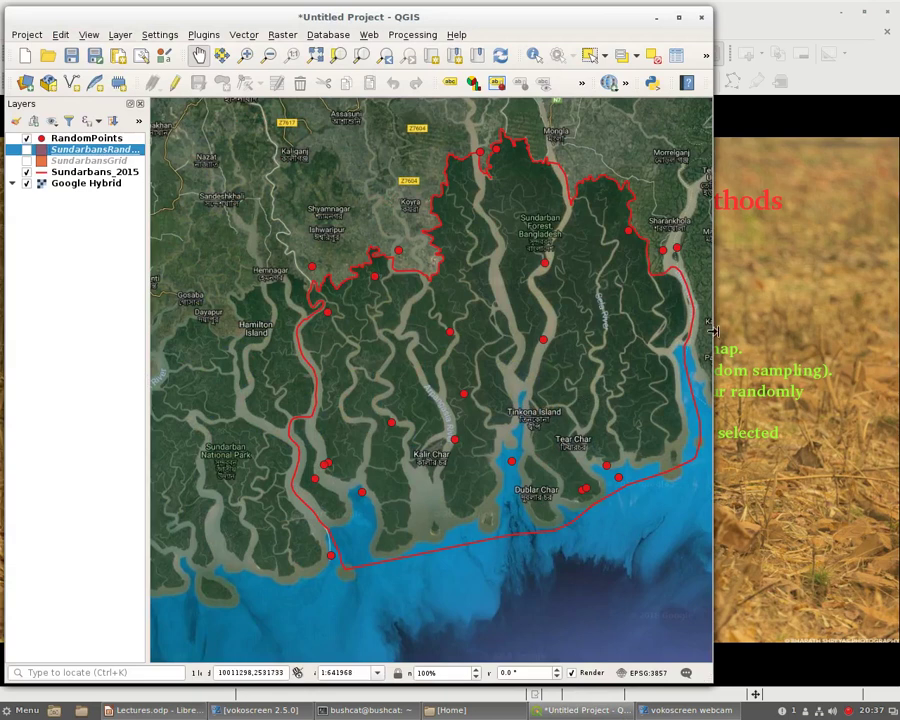
pyautogui.hotkey('alt', 'Tab')
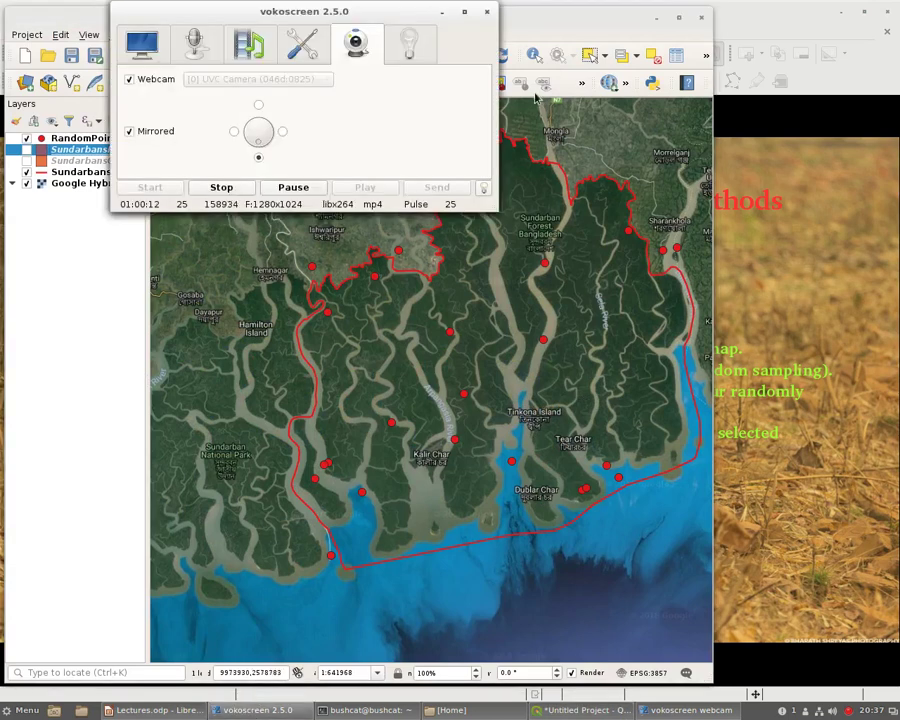
pyautogui.click(444, 13)
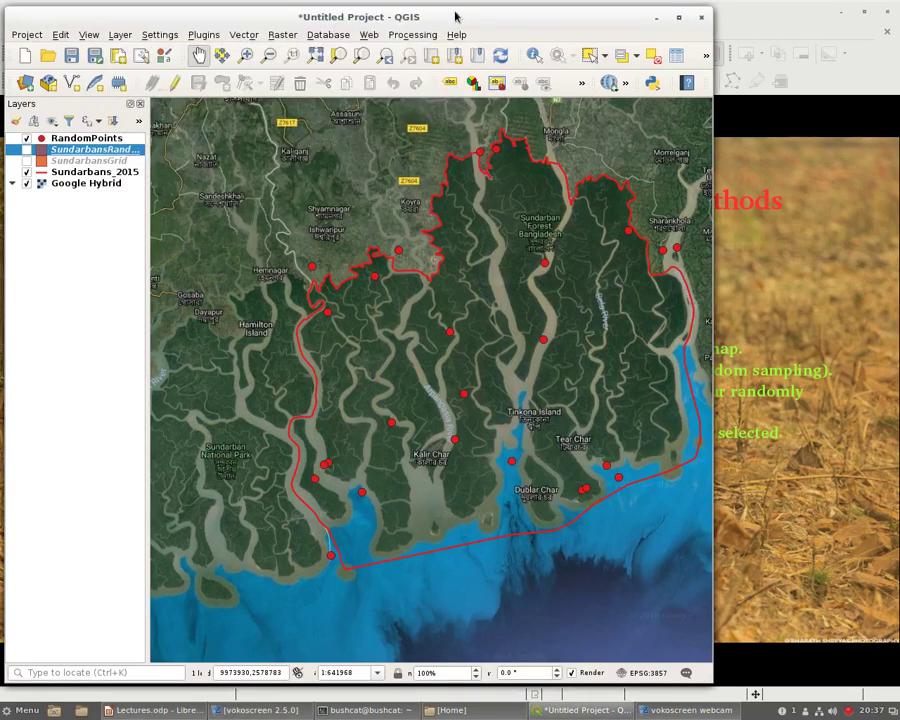
pyautogui.click(597, 711)
pyautogui.click(597, 711)
pyautogui.click(668, 711)
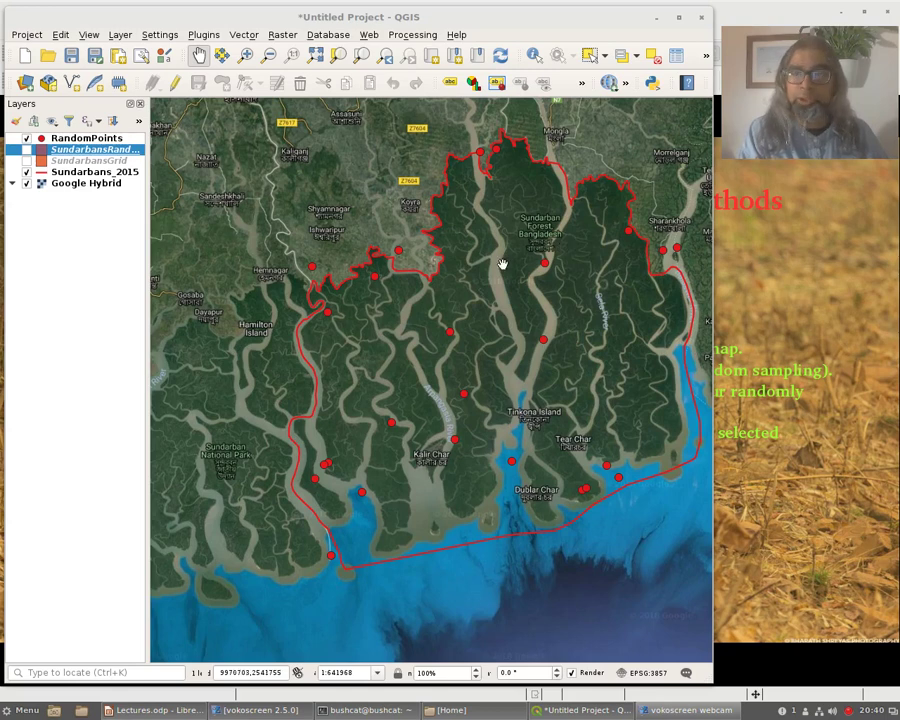
# Step: Start exporting the RandomPoints layer's features with Comma Separated Value [CSV] as the format
pyautogui.click(85, 139)
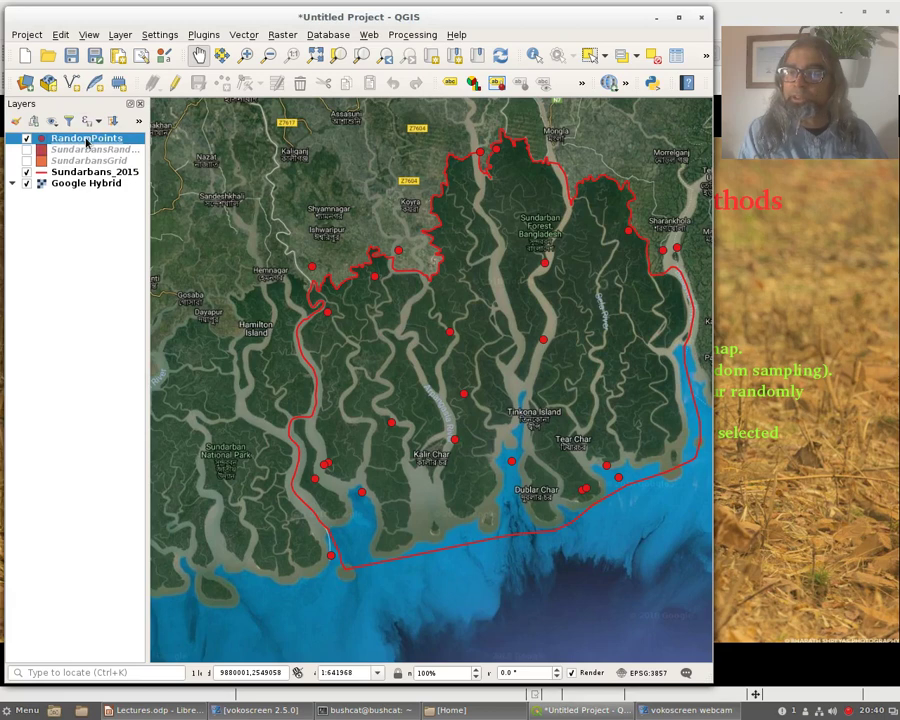
pyautogui.rightClick(86, 143)
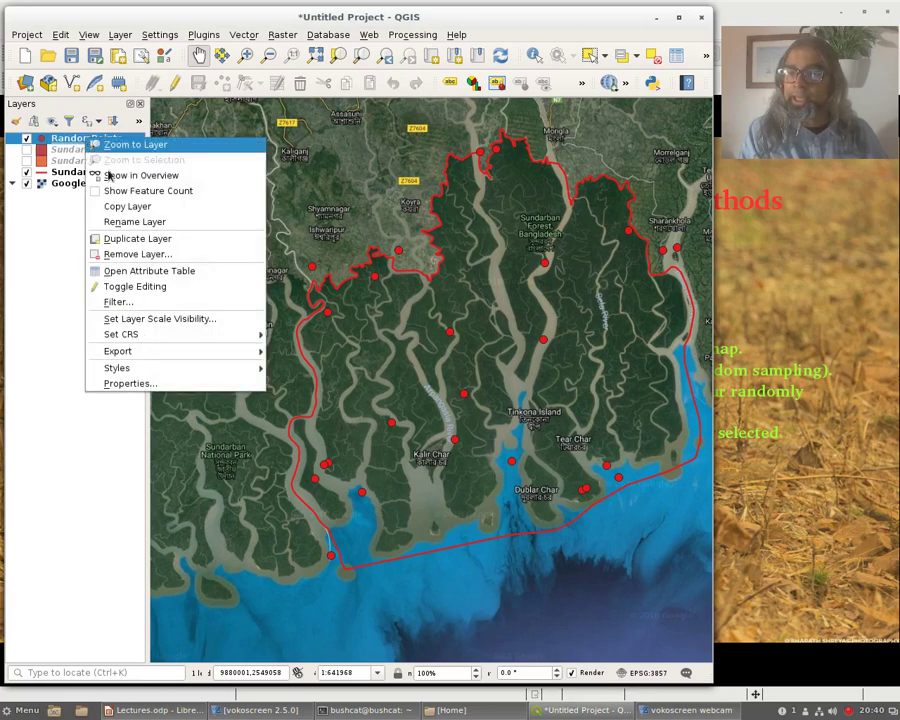
pyautogui.moveTo(157, 355)
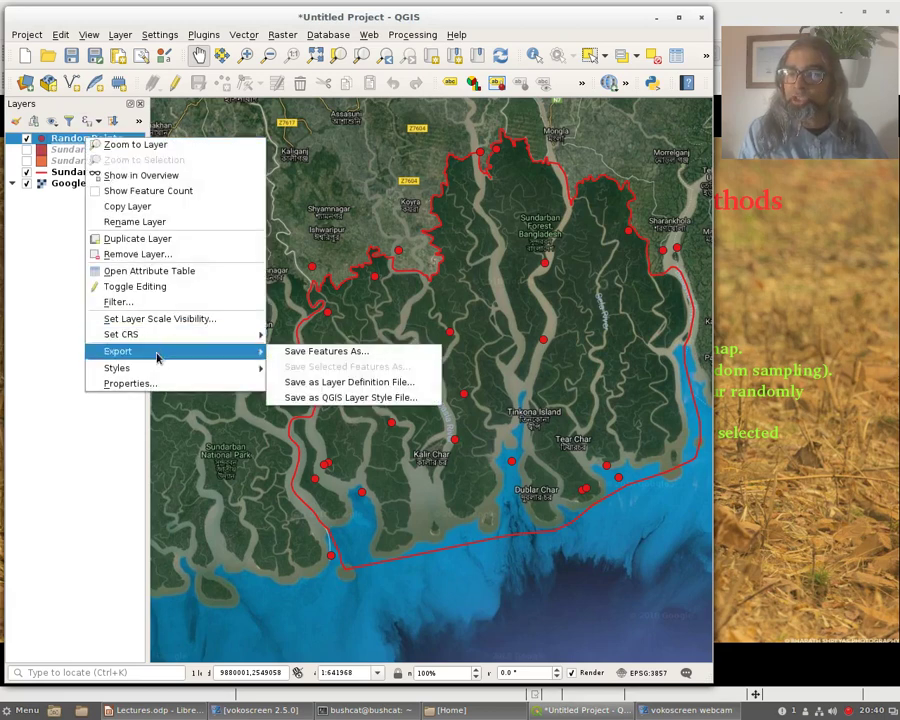
pyautogui.click(296, 352)
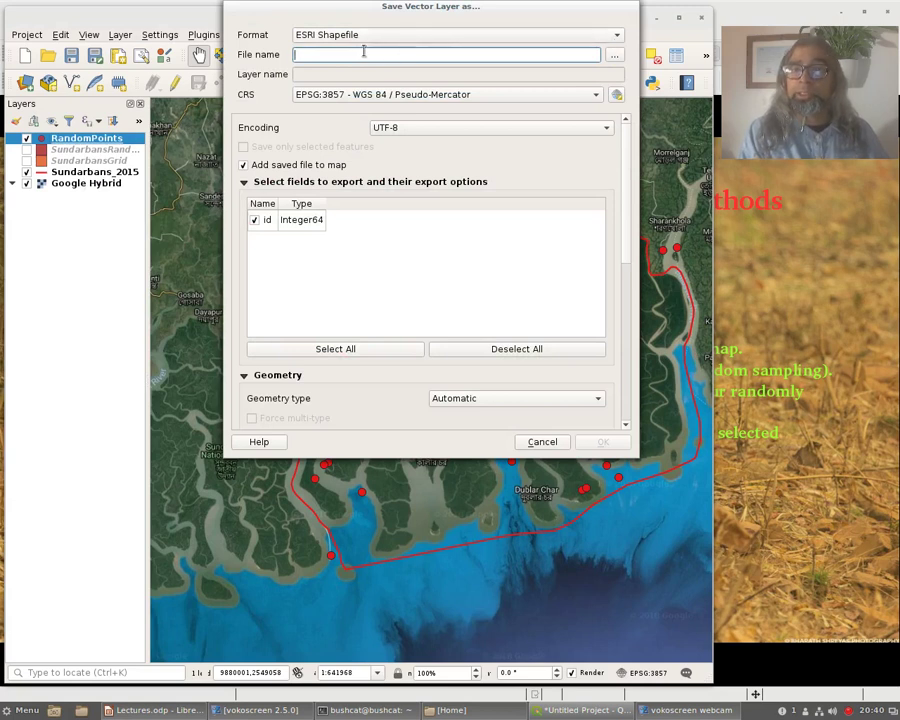
pyautogui.click(616, 37)
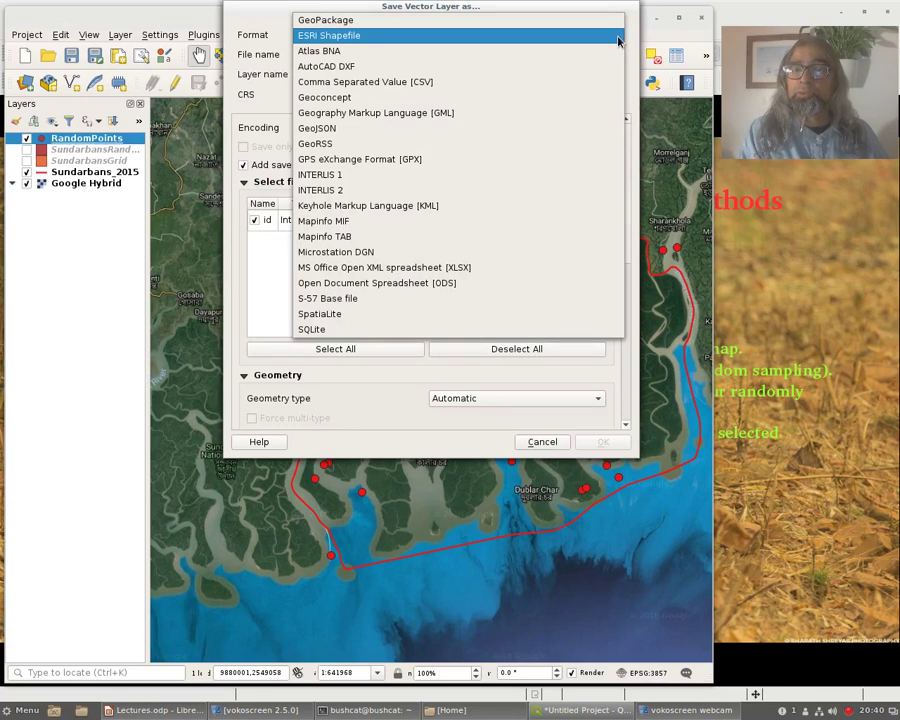
pyautogui.click(375, 84)
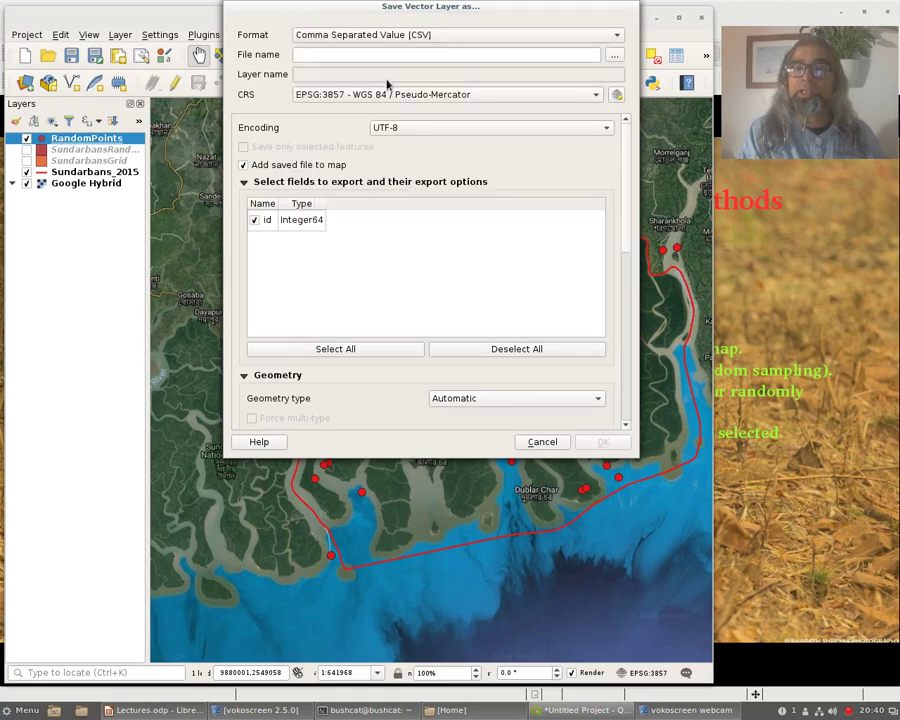
# Step: Set the export file to SamplingCordinates in the GIS-Practical folder
pyautogui.click(614, 55)
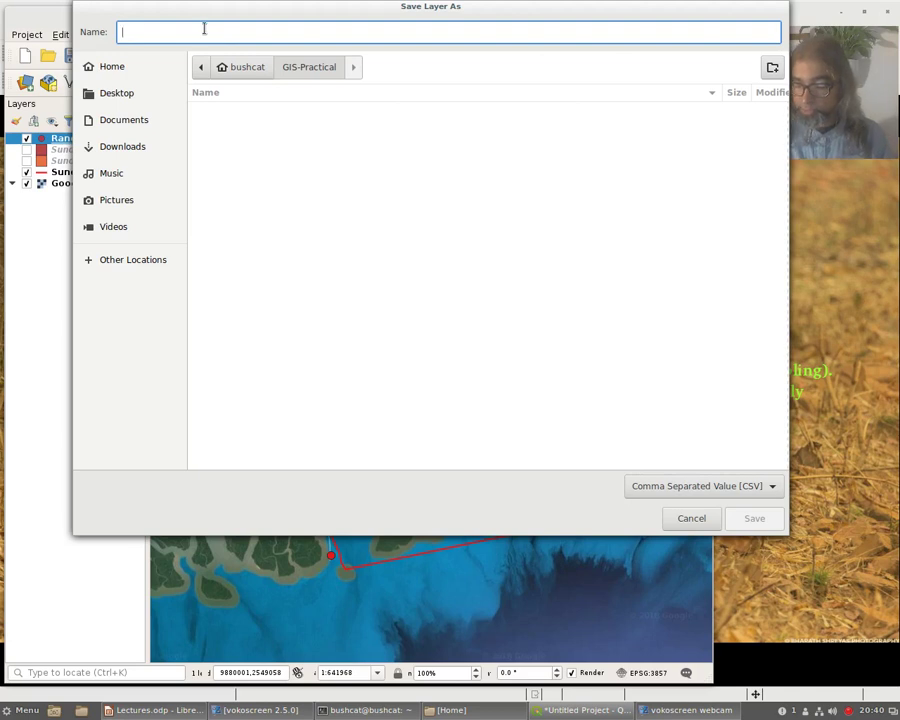
pyautogui.write('Sampling')
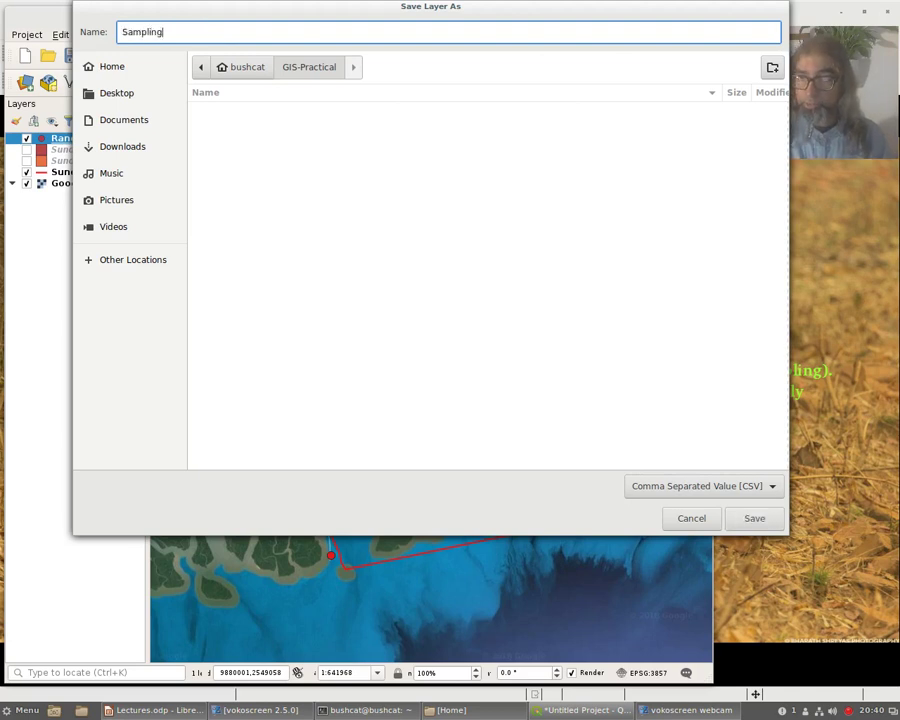
pyautogui.write('Cordina')
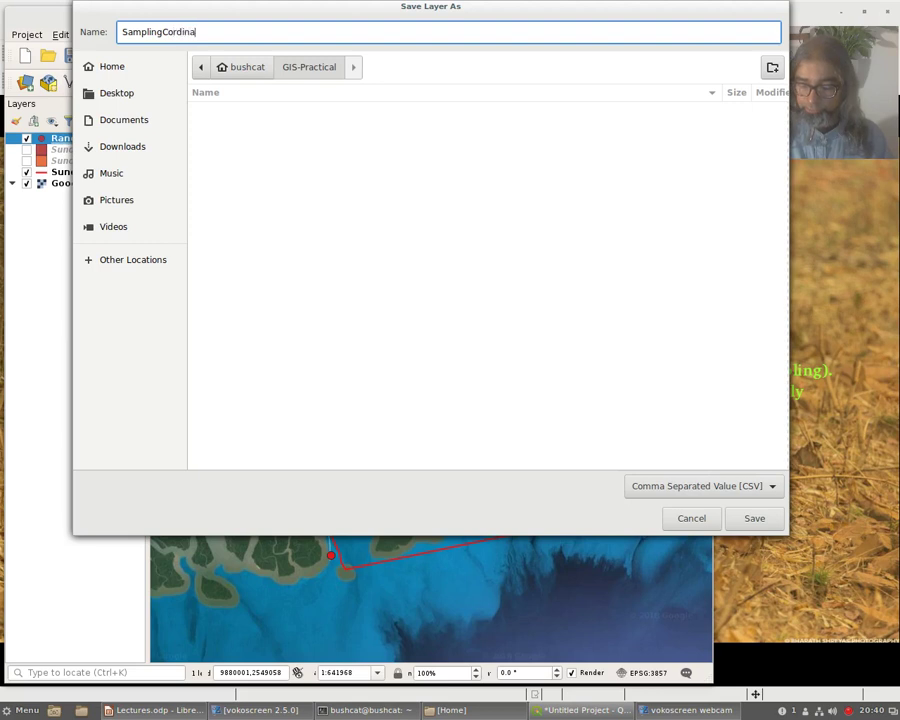
pyautogui.write('tes')
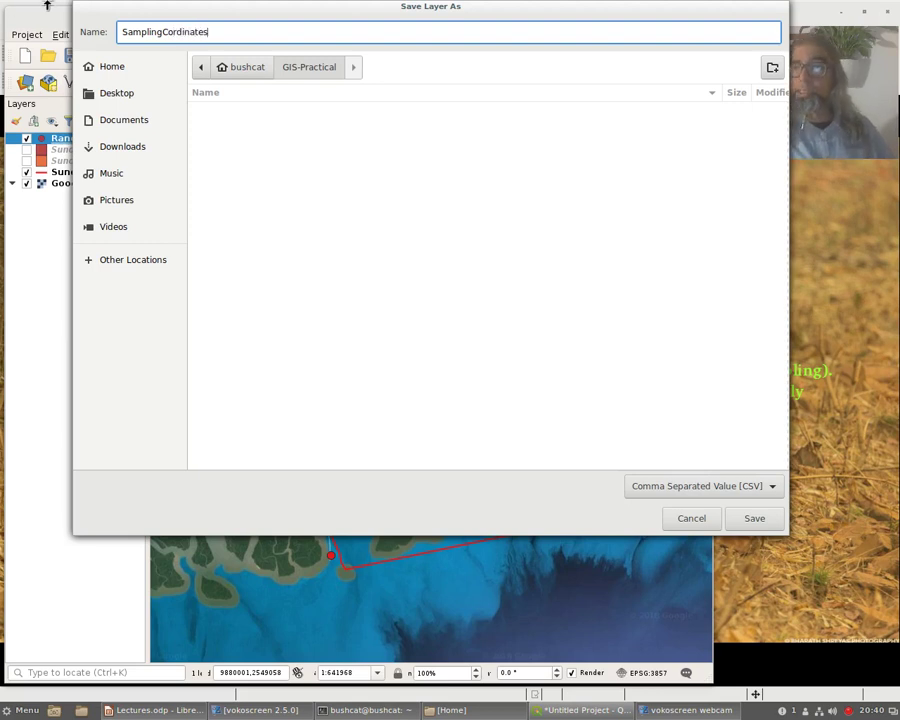
pyautogui.click(121, 32)
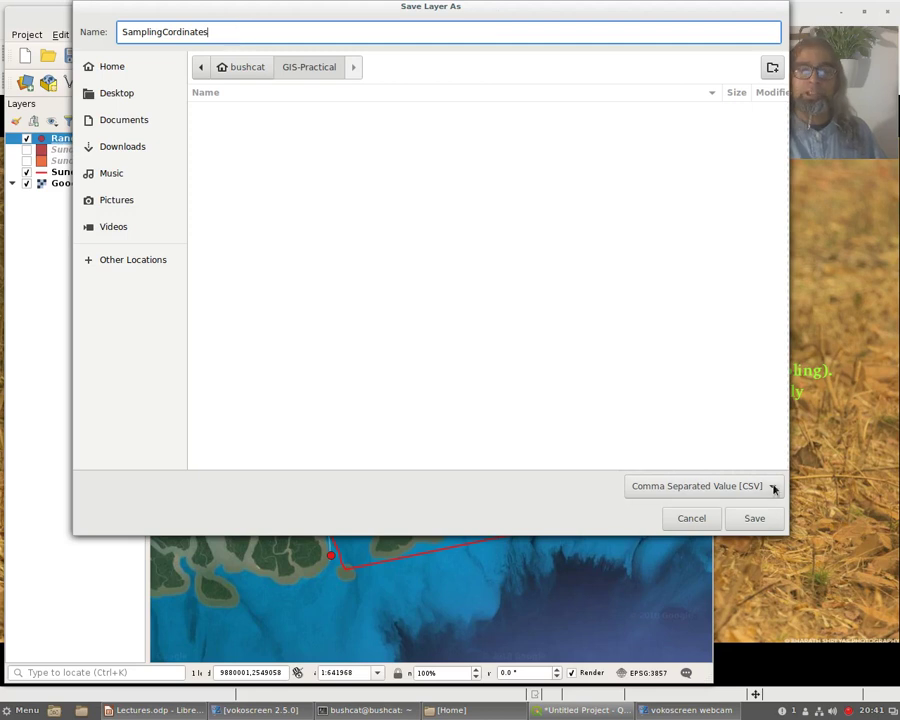
pyautogui.click(770, 522)
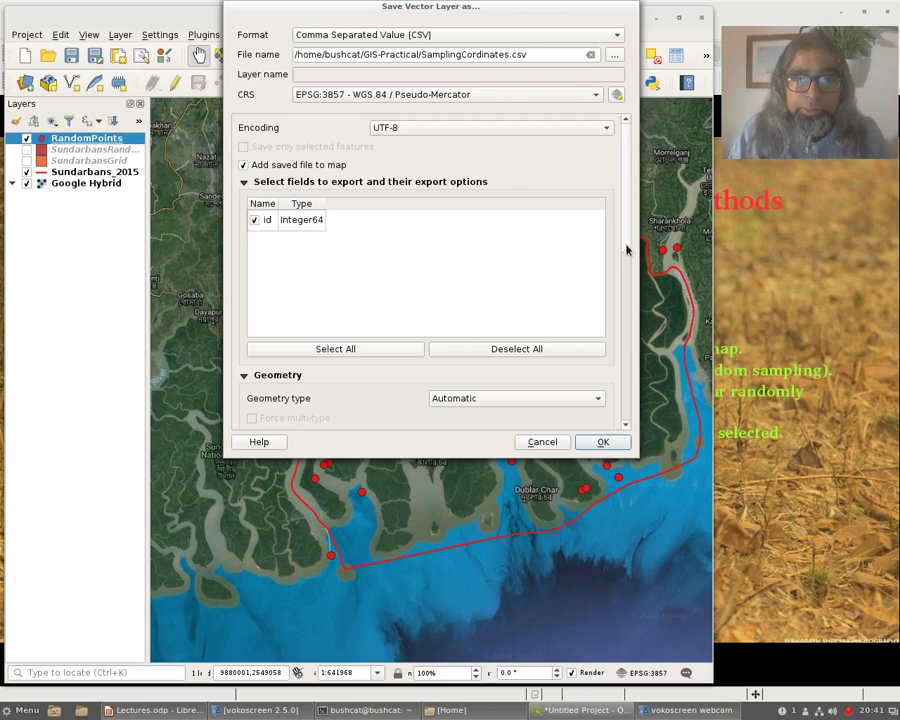
# Step: Set the CSV export's geometry type to Point and look over the layer options
pyautogui.scroll(-2, 627, 271)
pyautogui.scroll(-1, 627, 271)
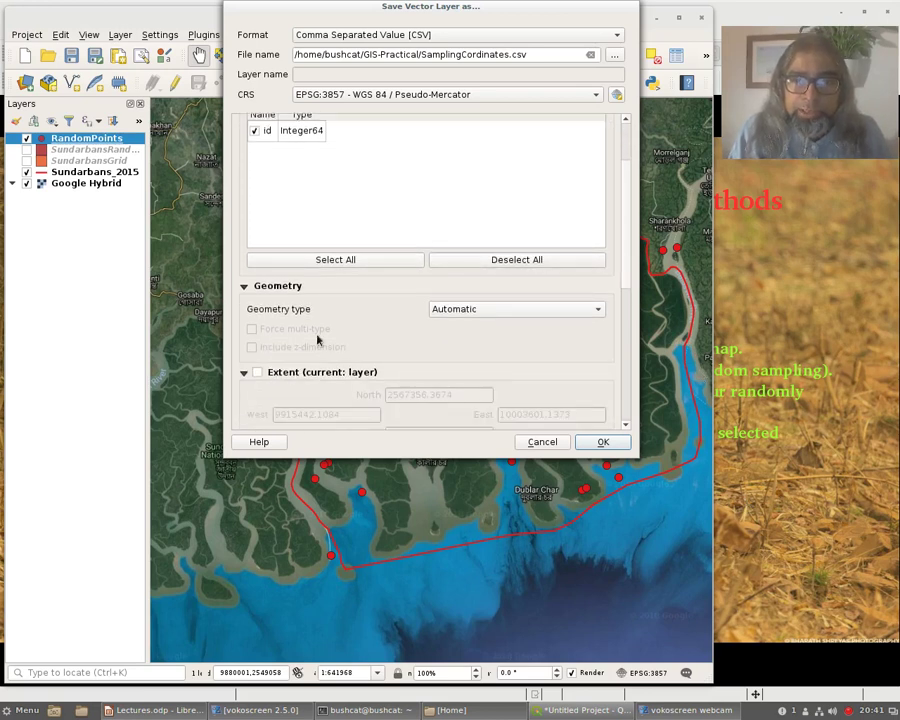
pyautogui.click(595, 310)
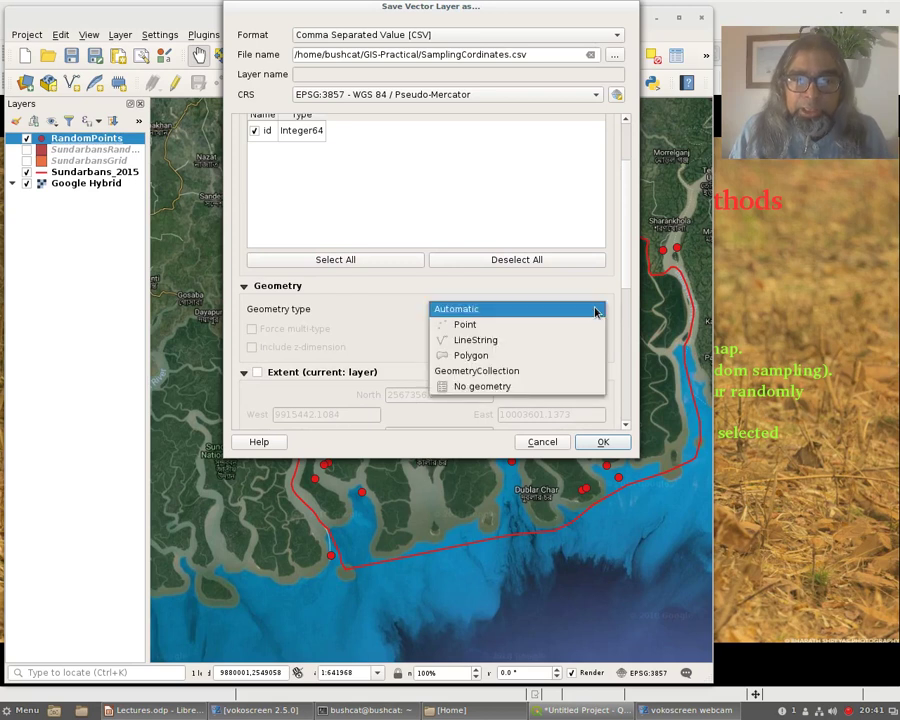
pyautogui.click(463, 329)
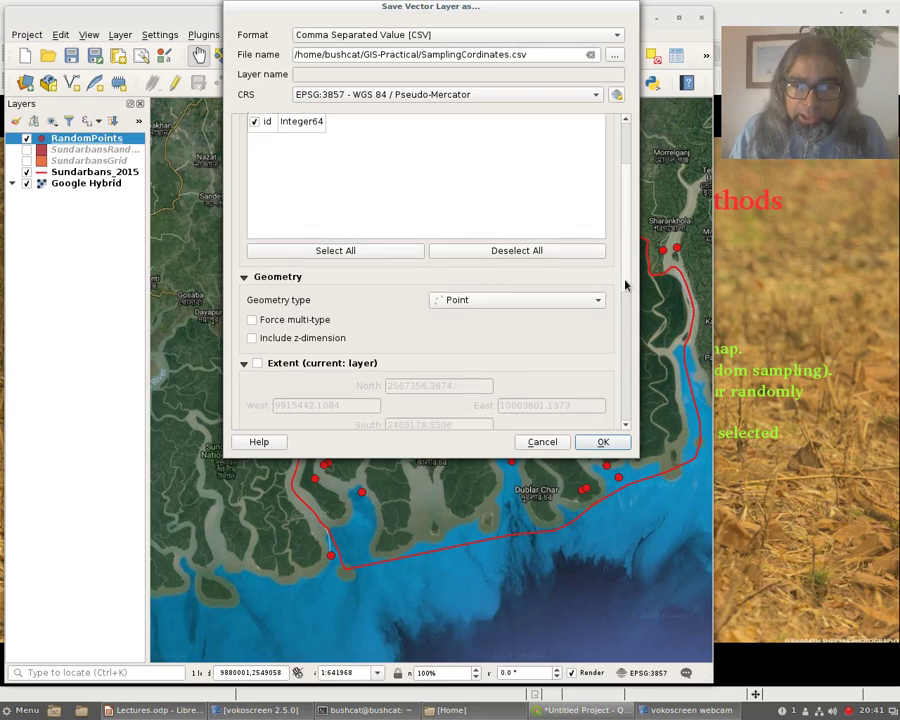
pyautogui.scroll(-5, 625, 283)
pyautogui.scroll(-1, 625, 354)
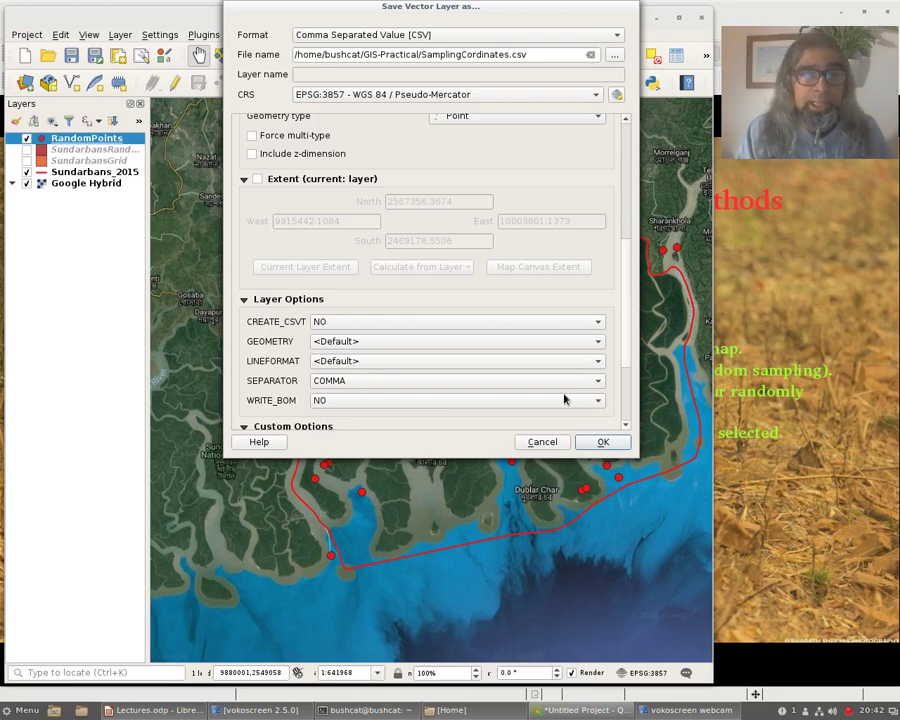
# Step: Set the CSV export's GEOMETRY layer option to AS_XY, trying AS_YX first
pyautogui.click(599, 344)
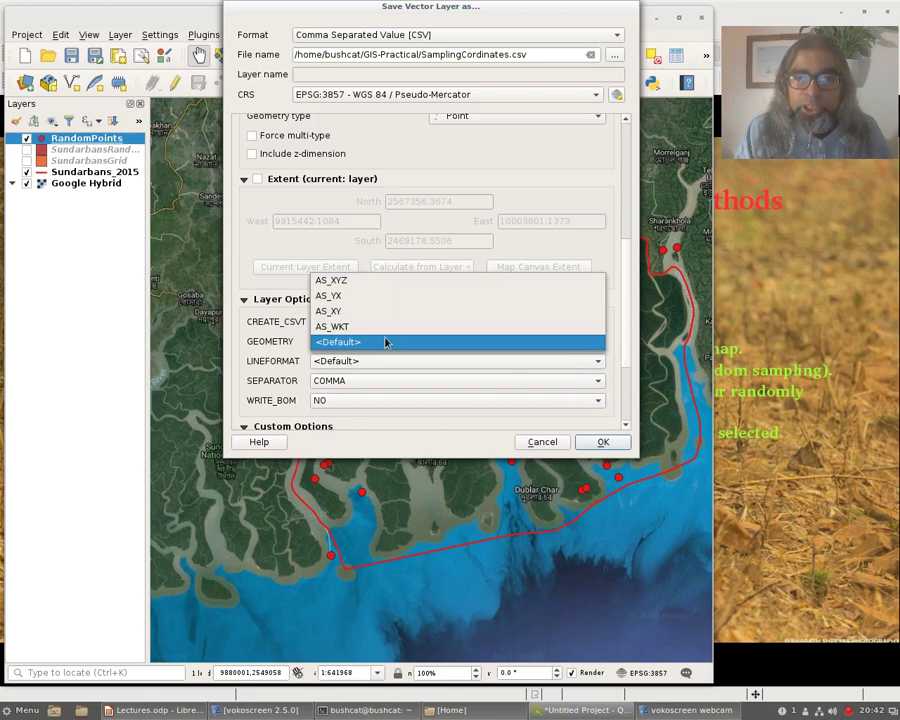
pyautogui.click(331, 314)
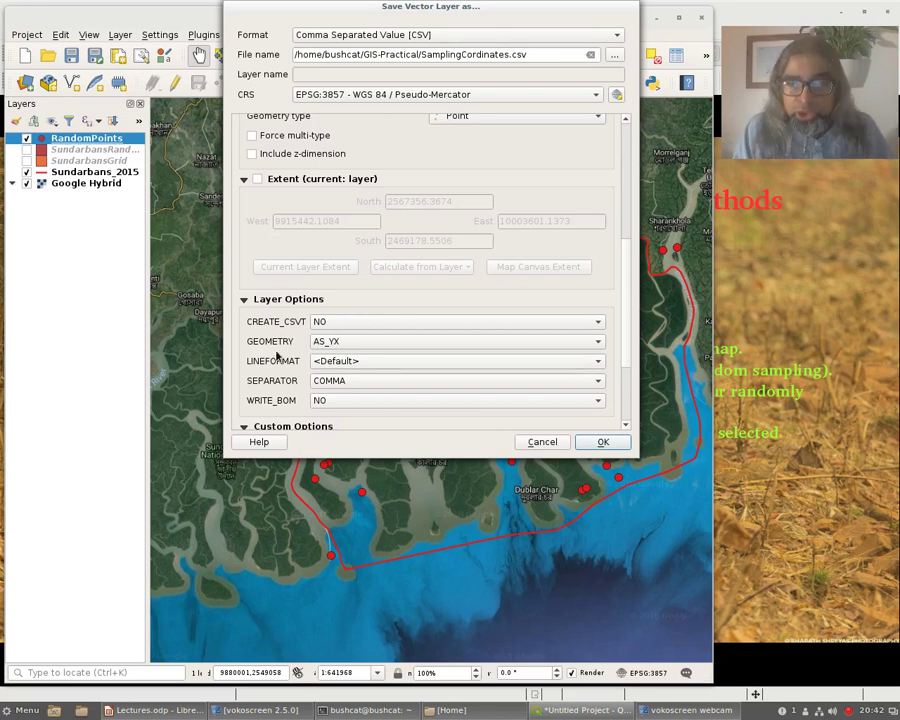
pyautogui.click(596, 345)
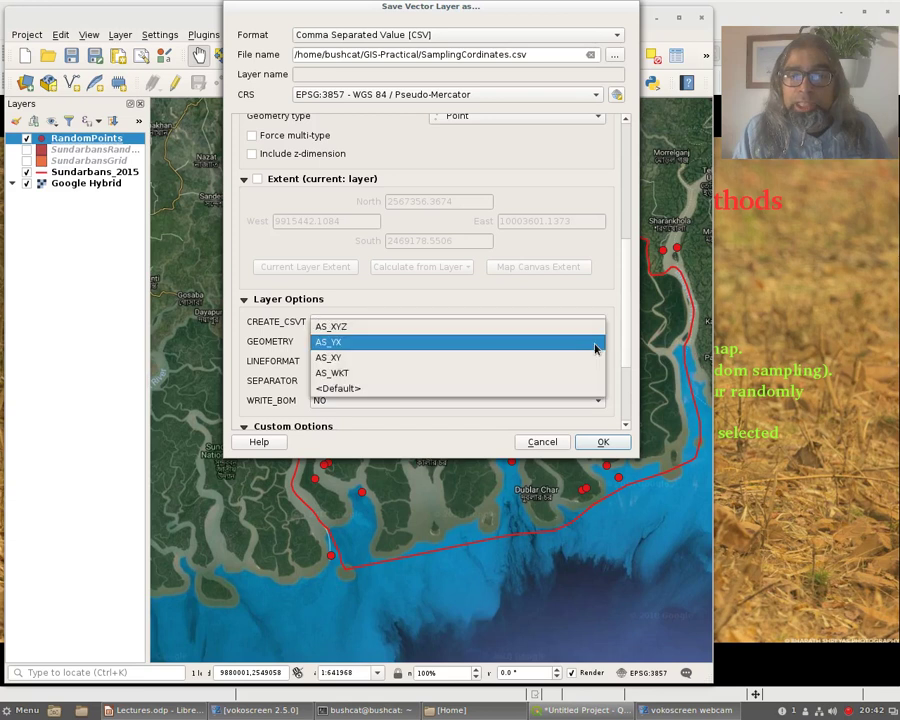
pyautogui.click(356, 357)
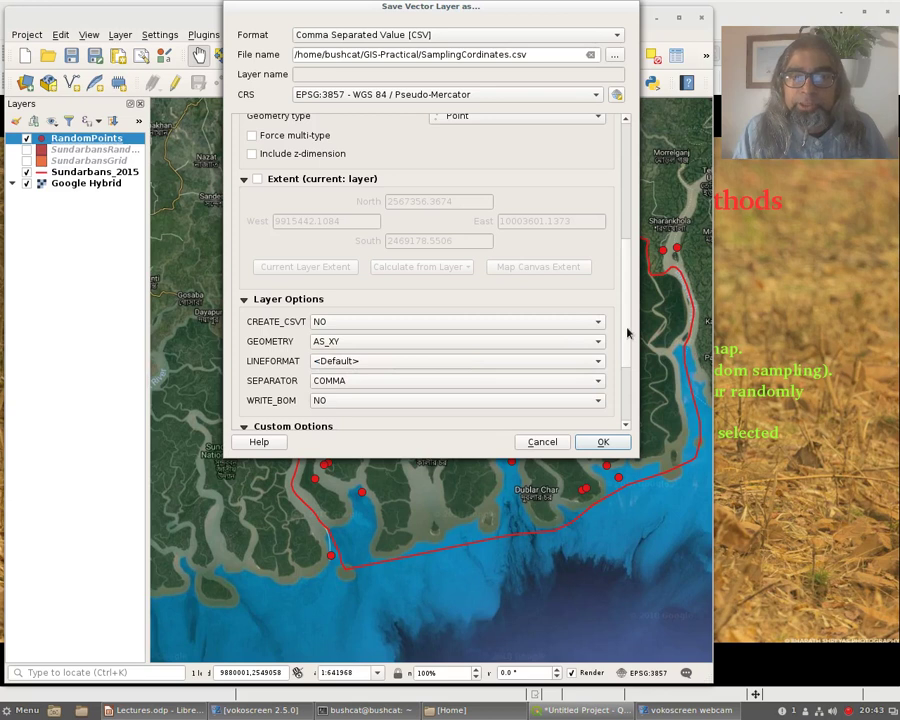
# Step: Review the remaining export options and set the export CRS to Default CRS: EPSG:4326 - WGS 84
pyautogui.moveTo(628, 333); pyautogui.dragTo(623, 396)
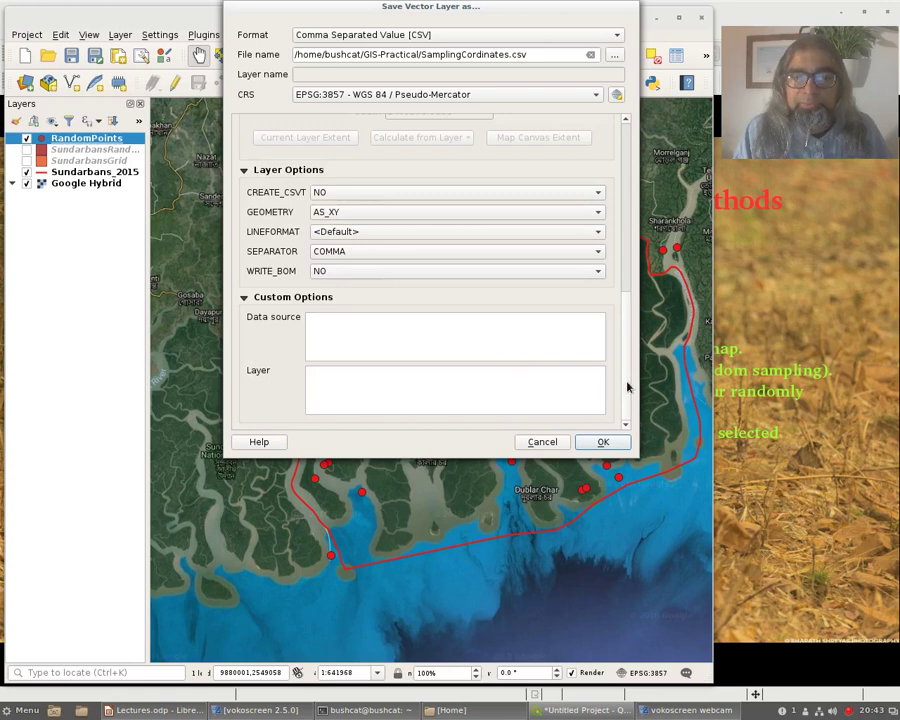
pyautogui.moveTo(627, 386); pyautogui.dragTo(621, 253)
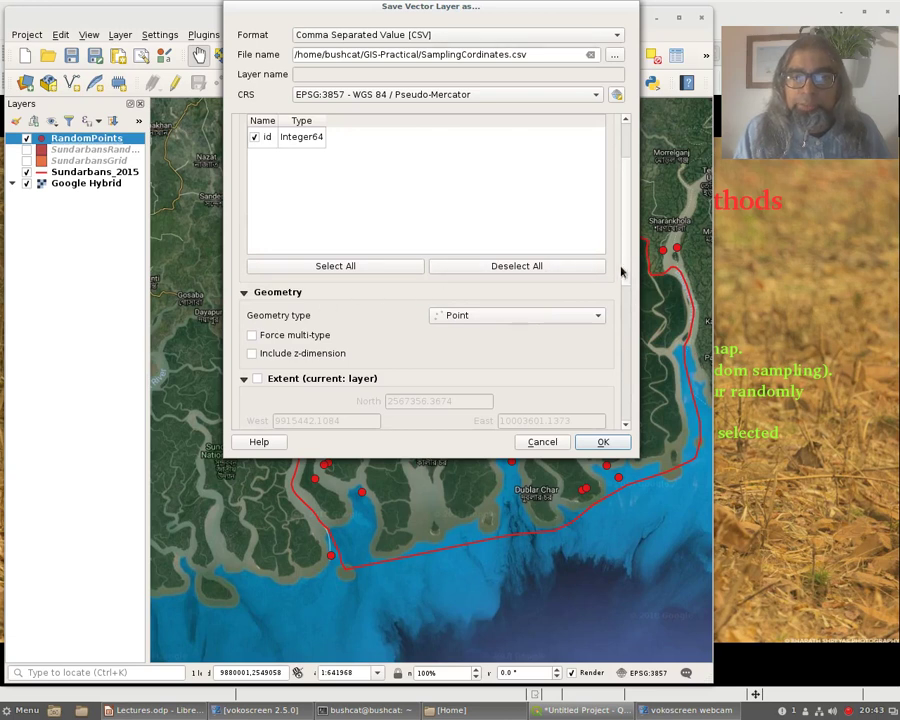
pyautogui.moveTo(623, 269); pyautogui.dragTo(623, 217)
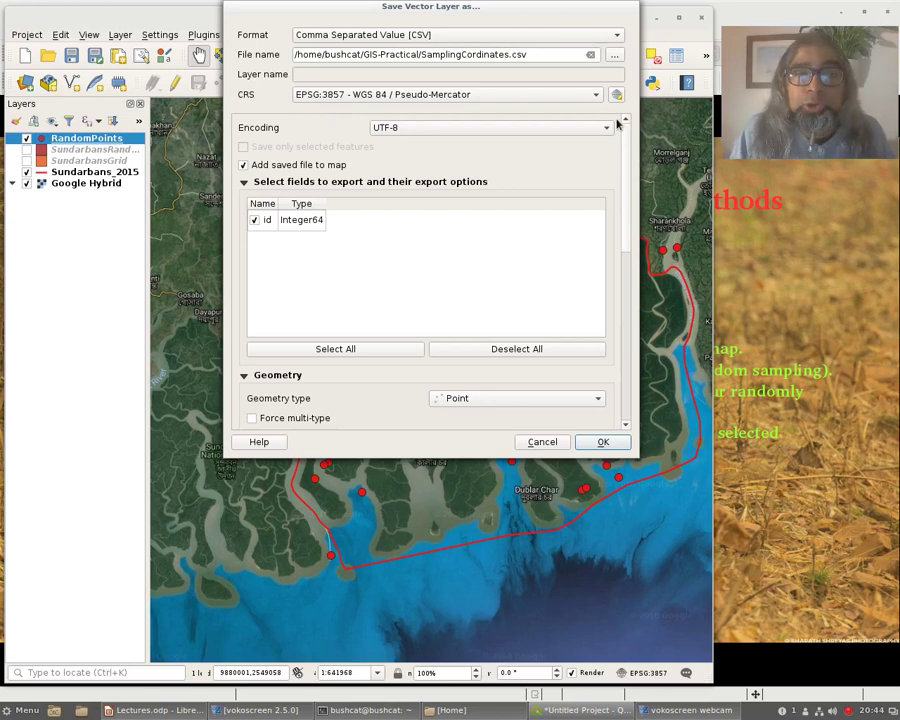
pyautogui.click(595, 97)
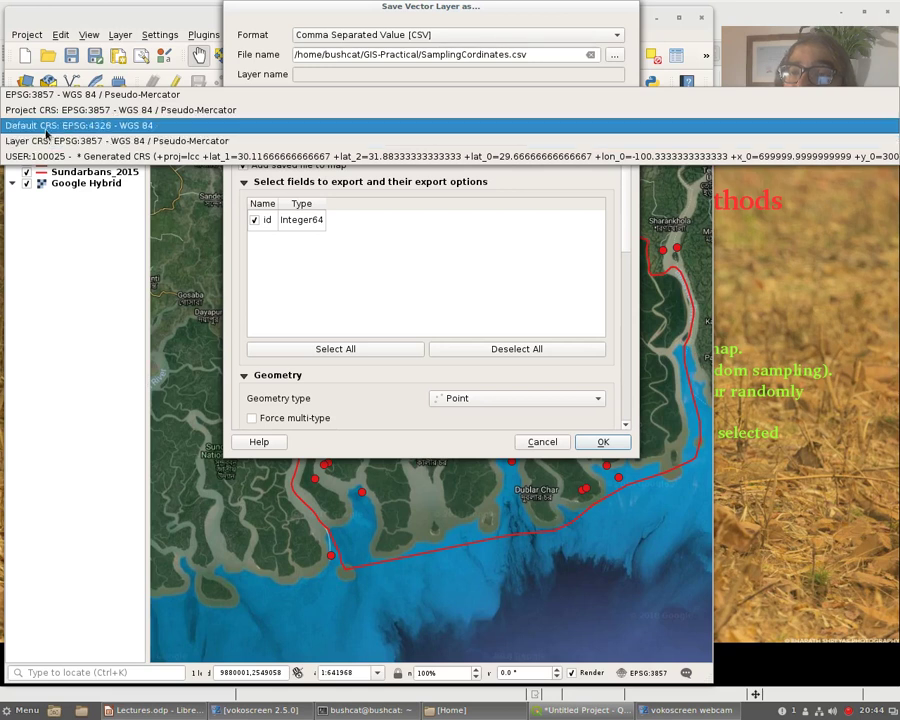
pyautogui.click(112, 130)
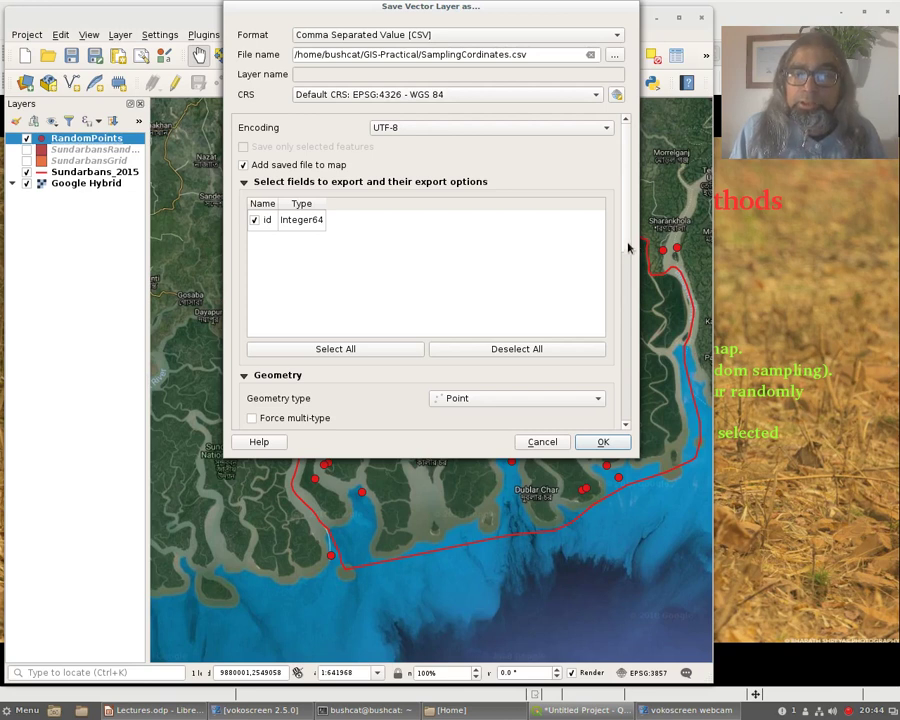
# Step: Check the geometry, extent and layer options once more and run the CSV export of the random points
pyautogui.scroll(-5, 615, 338)
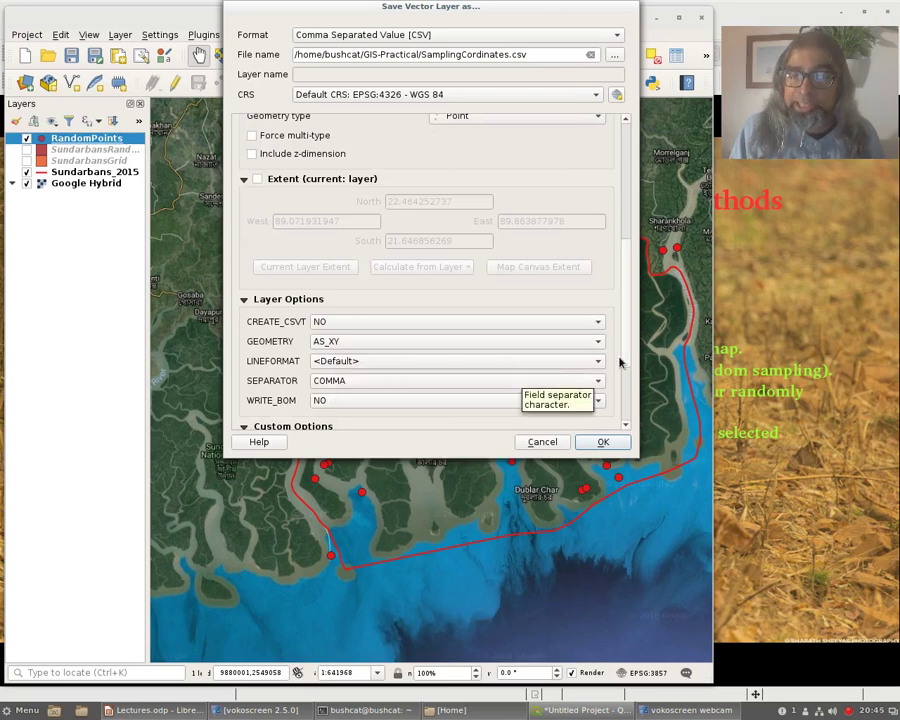
pyautogui.moveTo(628, 352); pyautogui.dragTo(588, 293)
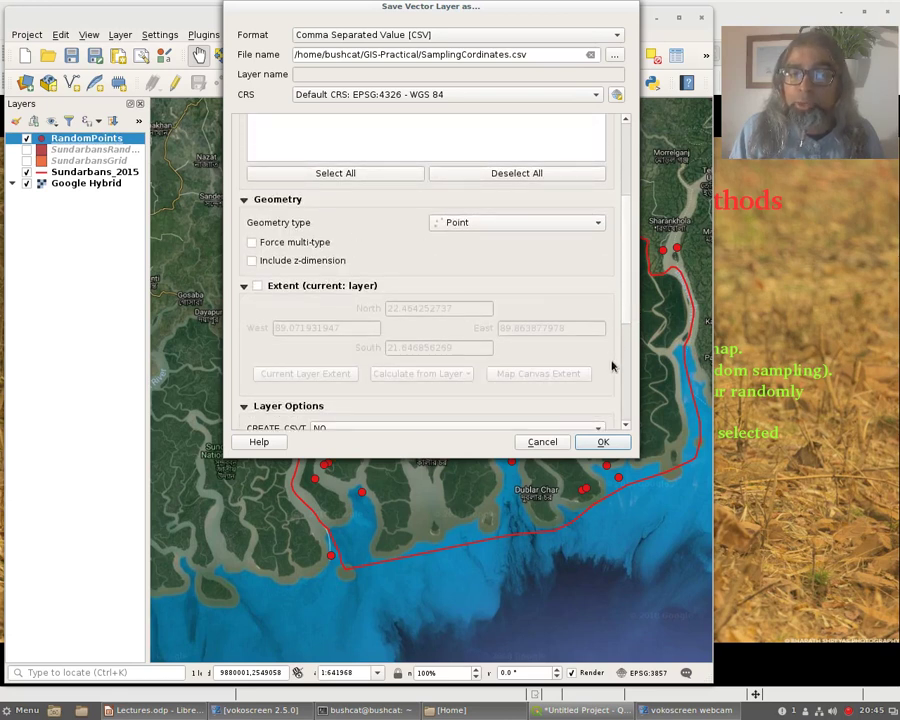
pyautogui.moveTo(630, 320); pyautogui.dragTo(617, 400)
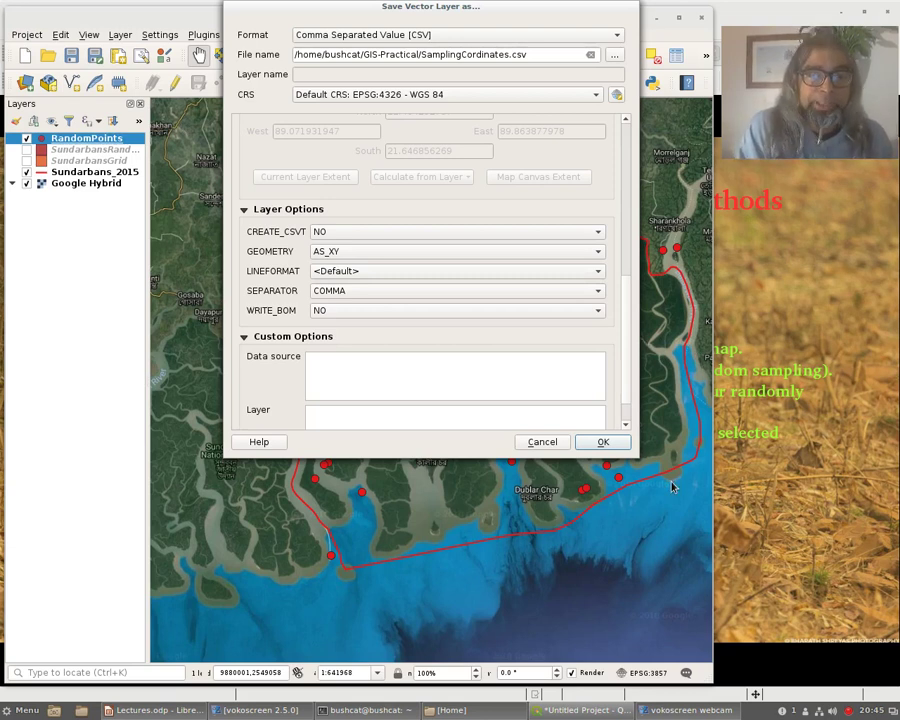
pyautogui.click(605, 443)
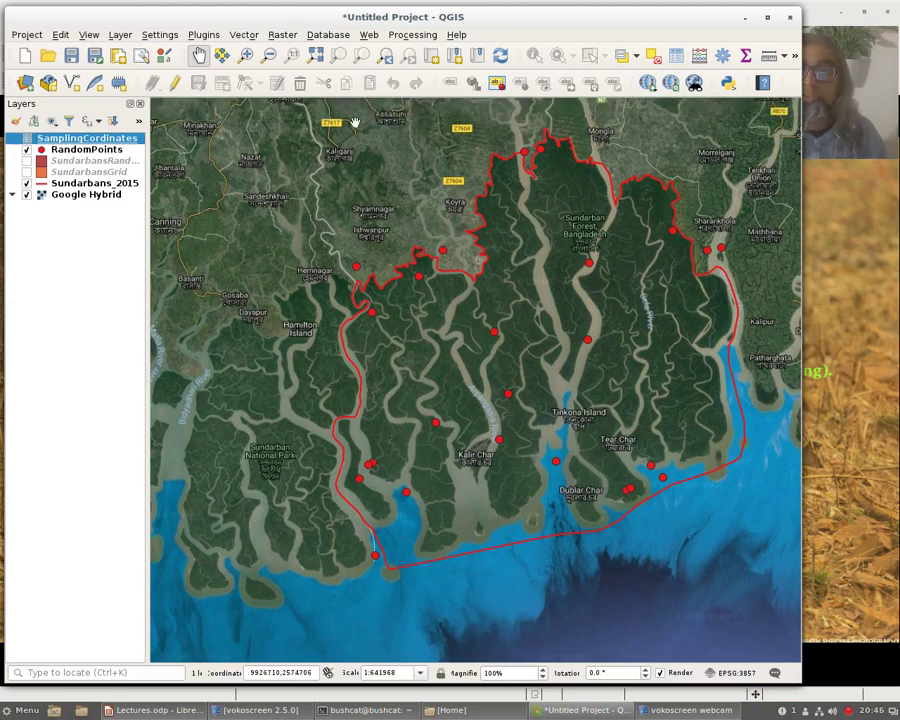
# Step: Remove the SamplingCordinates layer from the project and narrow the QGIS window to uncover the webcam view
pyautogui.rightClick(50, 142)
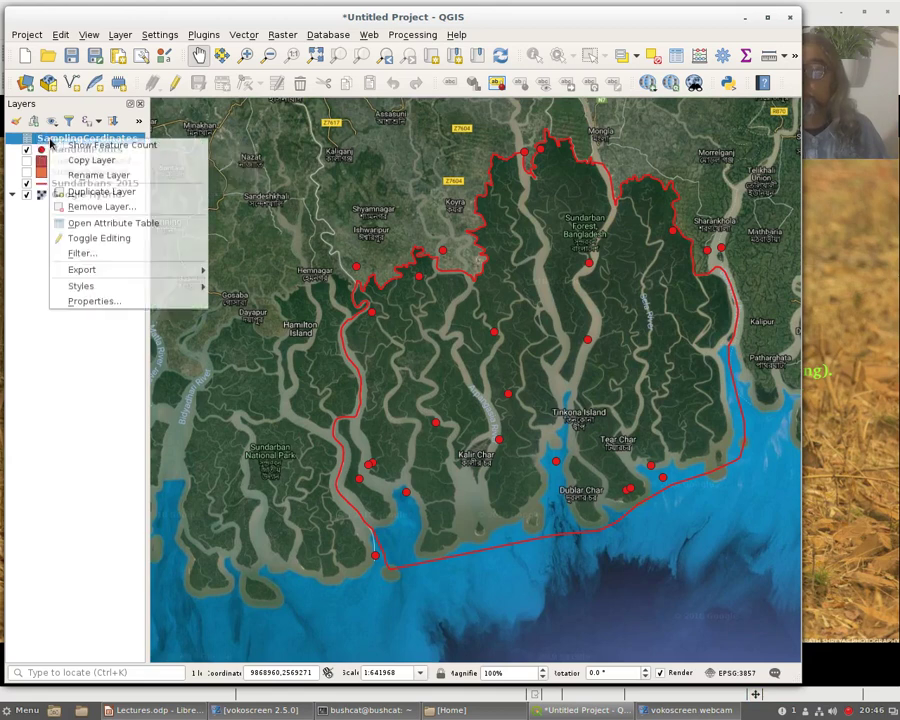
pyautogui.click(127, 208)
pyautogui.click(455, 351)
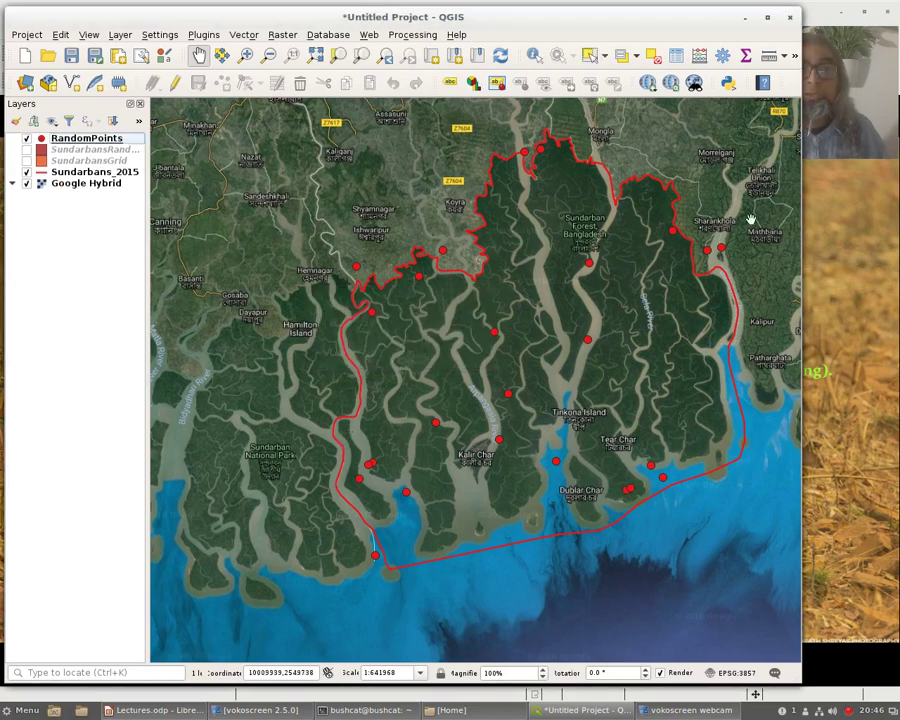
pyautogui.moveTo(798, 175); pyautogui.dragTo(681, 168)
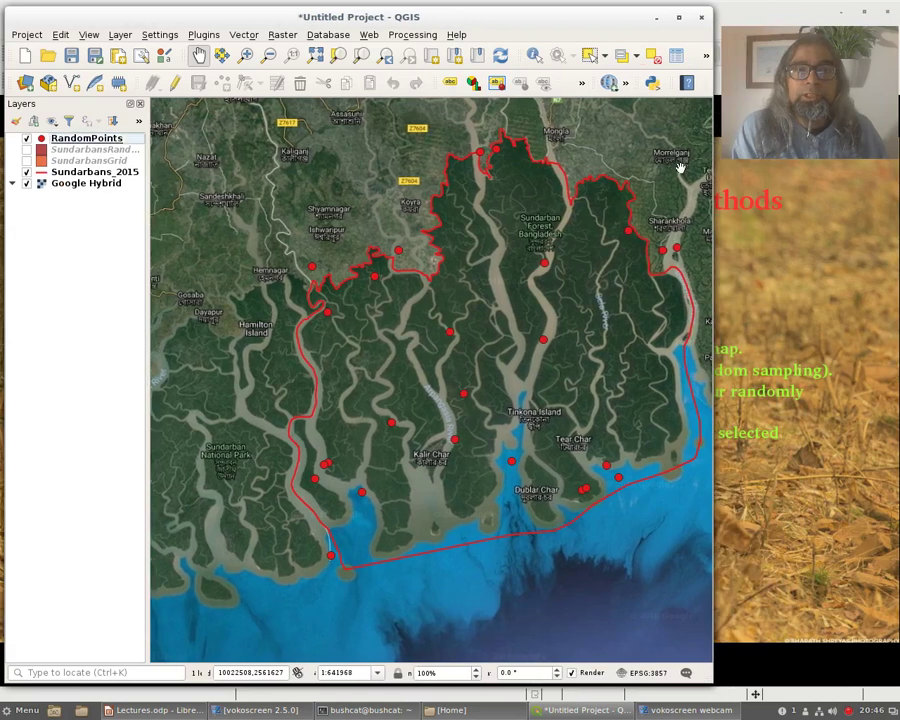
# Step: Minimize the presentation, QGIS and terminal windows, and switch to the file manager's Home folder
pyautogui.click(155, 710)
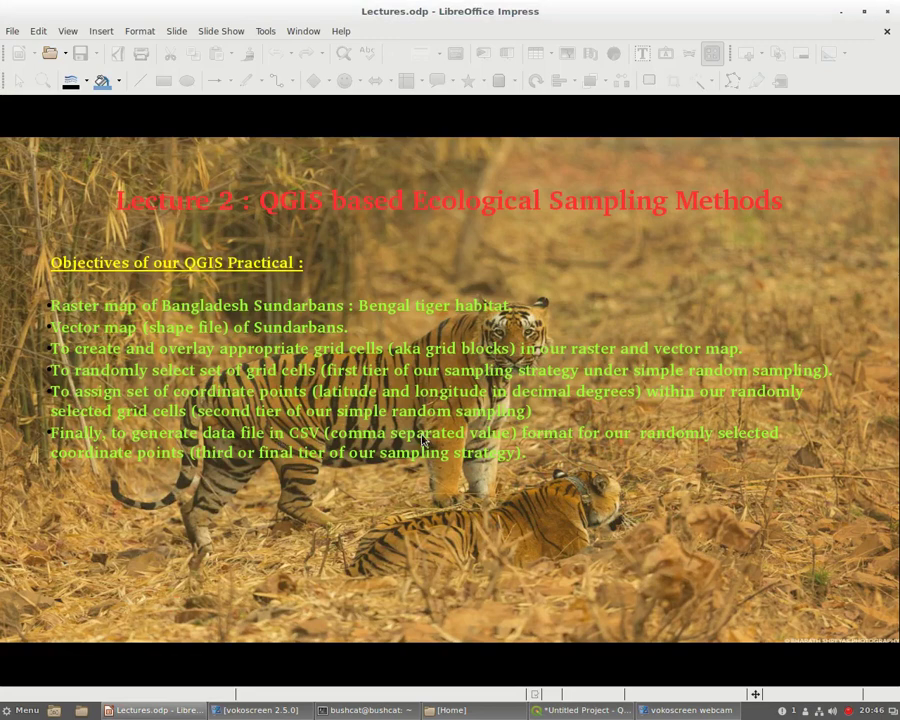
pyautogui.click(860, 11)
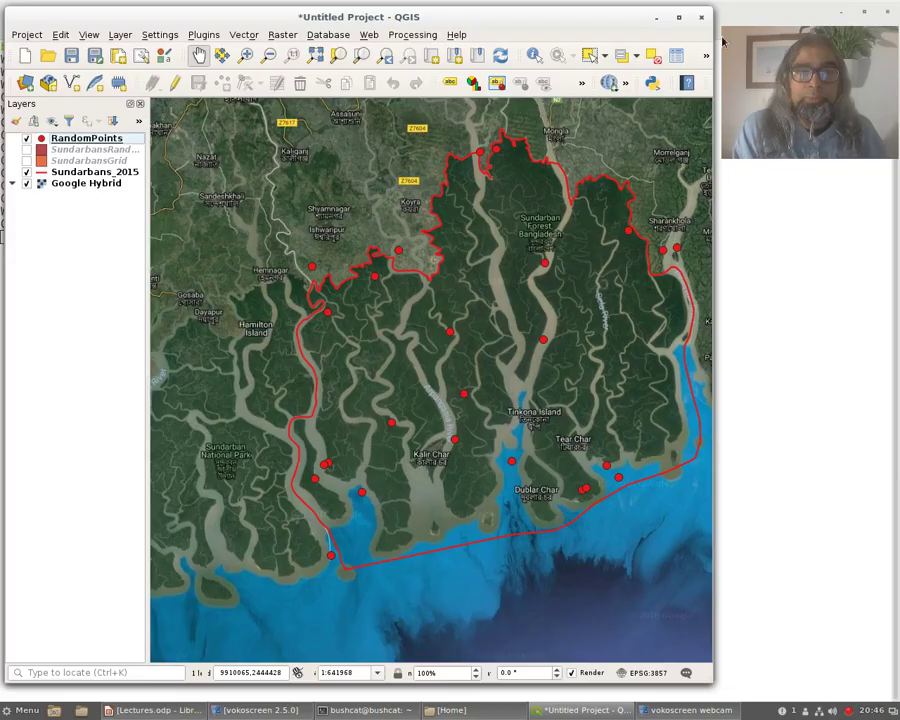
pyautogui.click(655, 18)
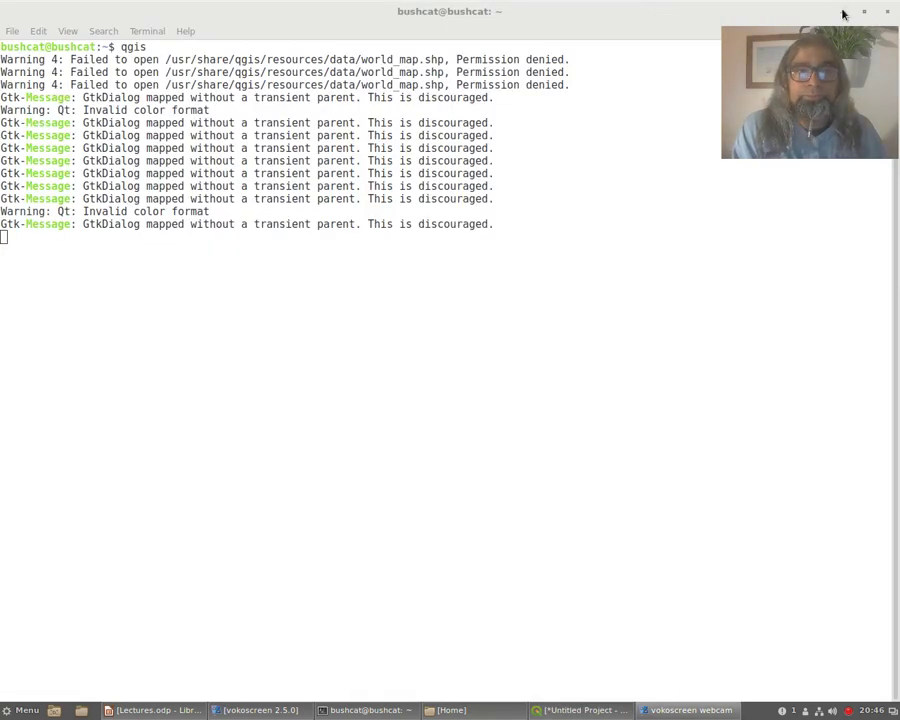
pyautogui.click(526, 18)
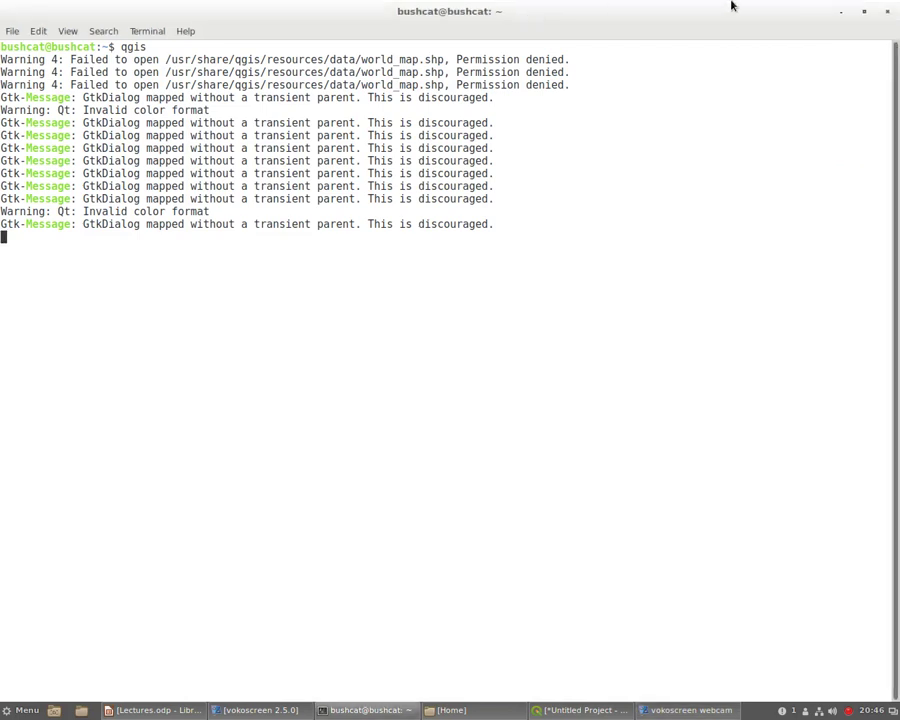
pyautogui.click(841, 12)
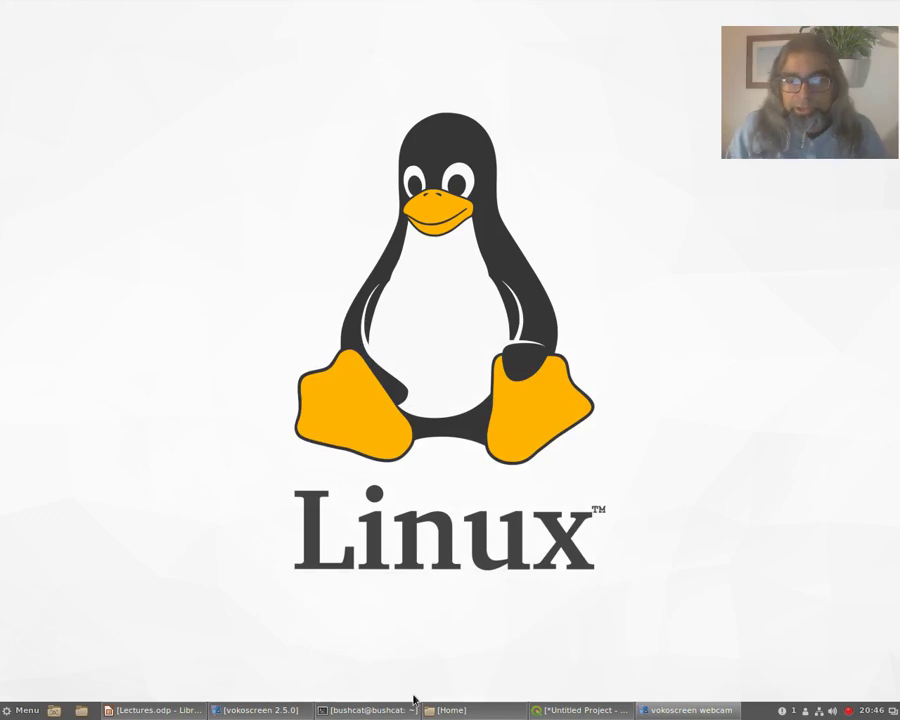
pyautogui.click(452, 710)
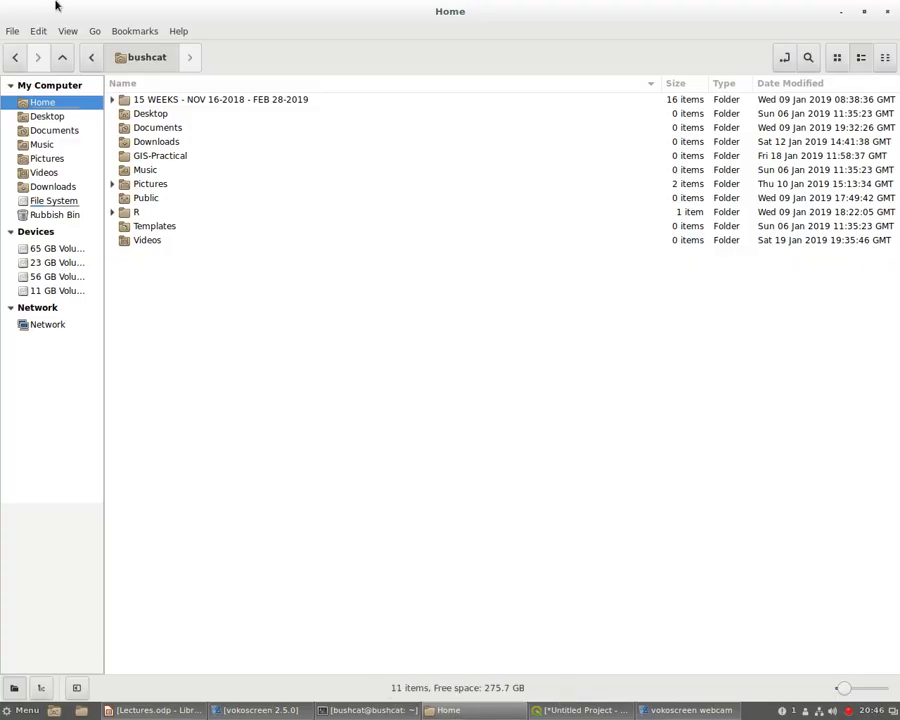
pyautogui.doubleClick(224, 100)
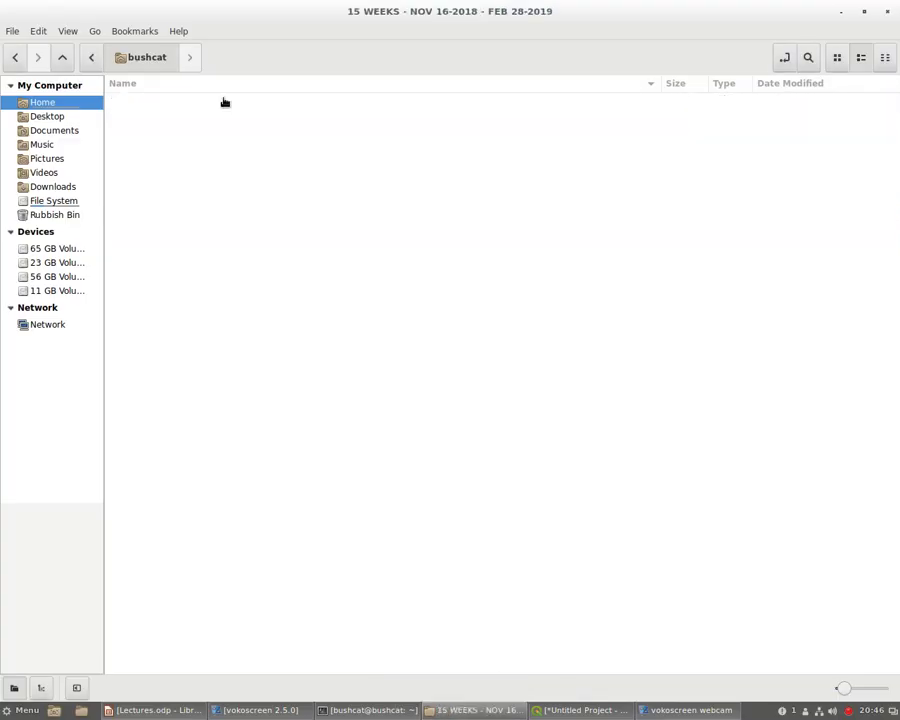
pyautogui.doubleClick(140, 157)
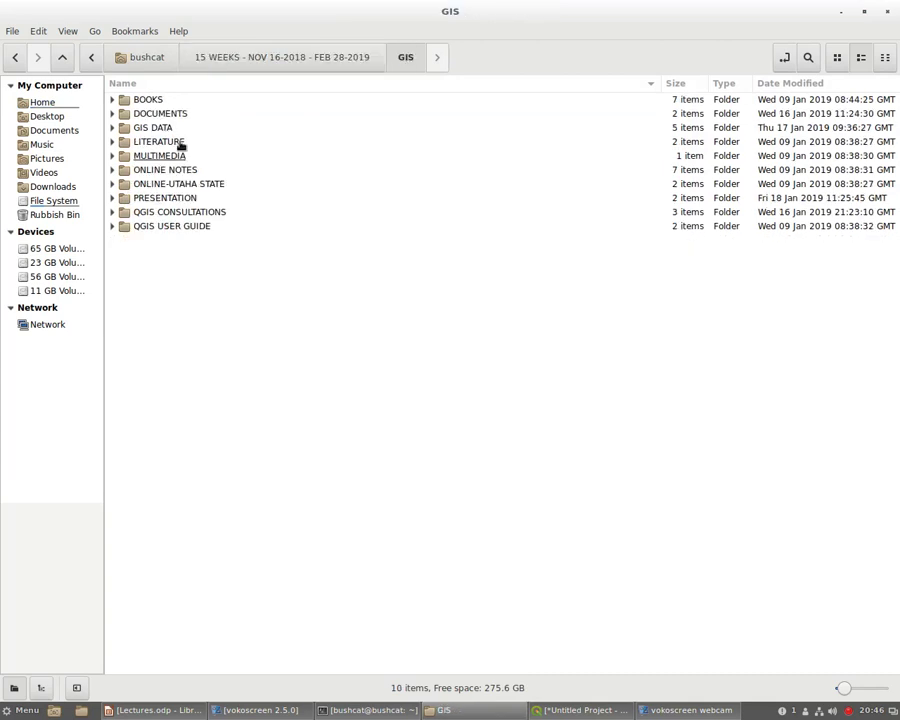
pyautogui.doubleClick(165, 129)
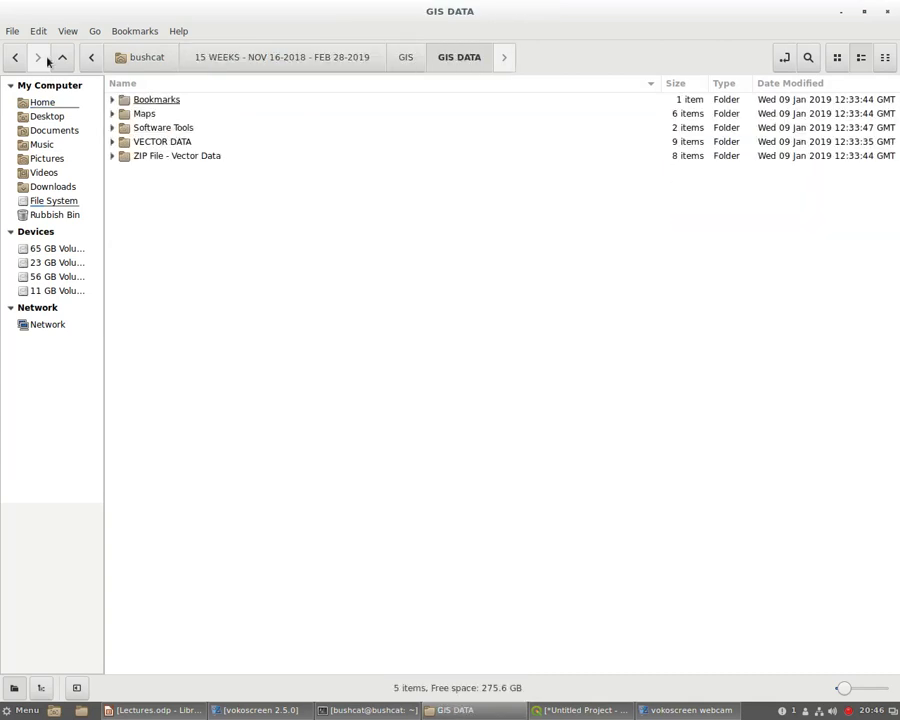
pyautogui.hotkey('alt', 'Left')
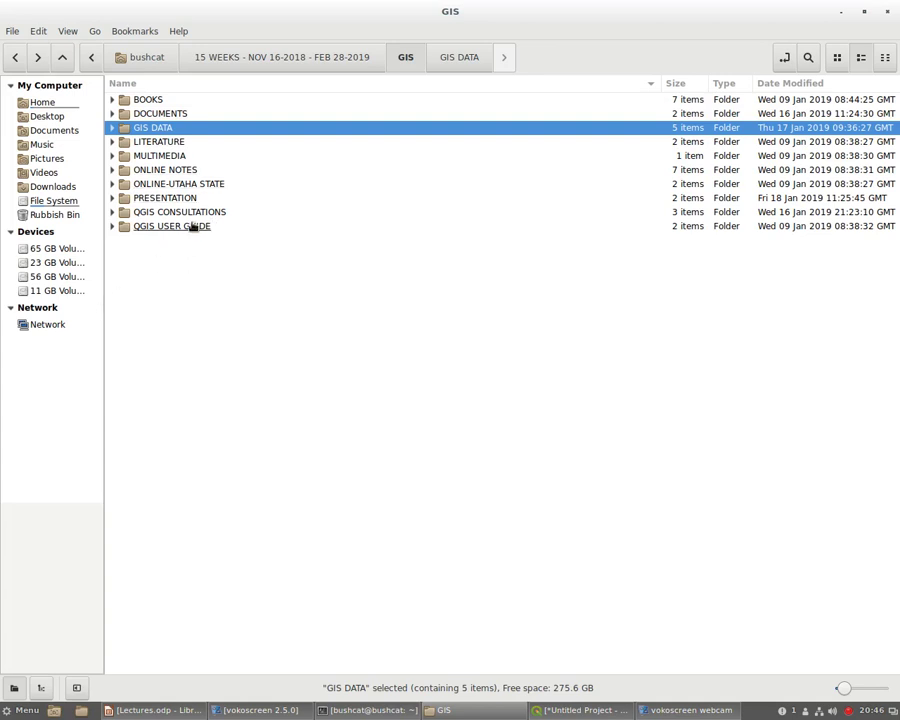
pyautogui.click(15, 57)
pyautogui.doubleClick(140, 156)
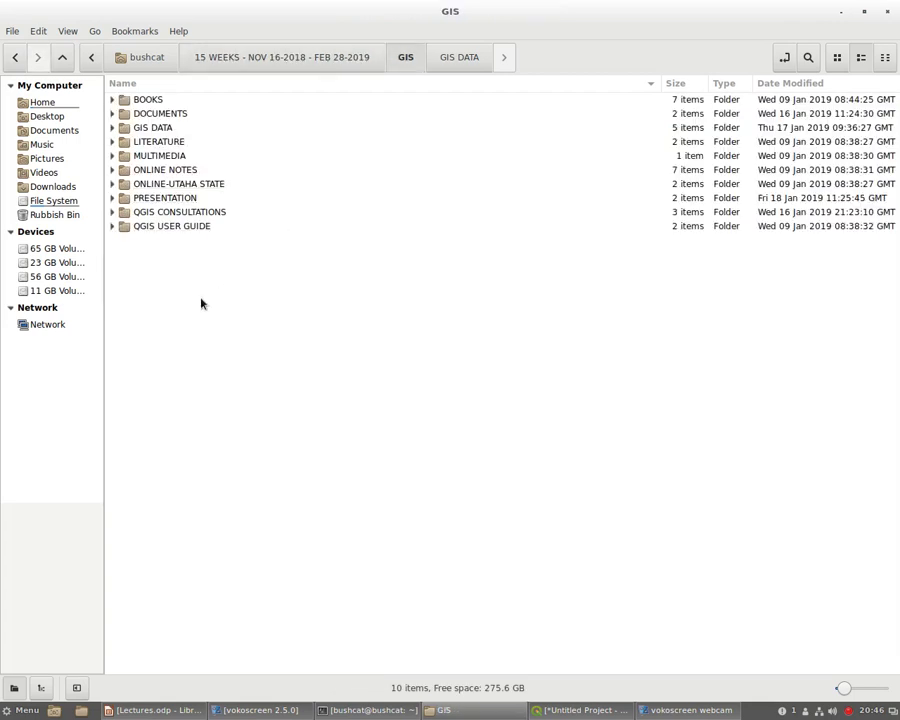
pyautogui.click(15, 57)
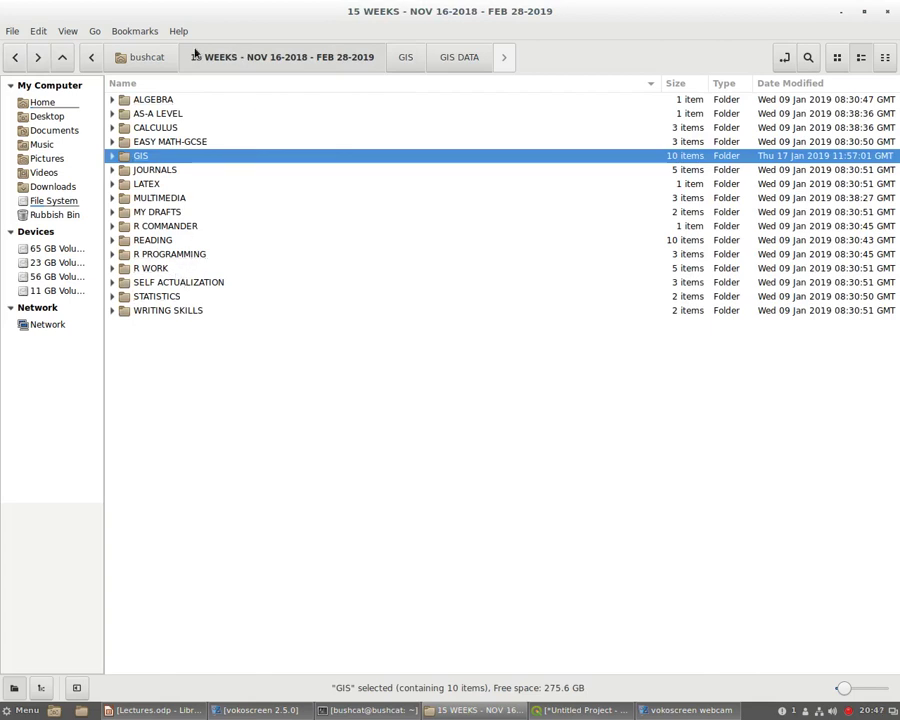
# Step: Open SamplingCordinates.csv from the GIS-Practical folder in LibreOffice Calc, accepting the default text import settings
pyautogui.click(160, 57)
pyautogui.click(200, 157)
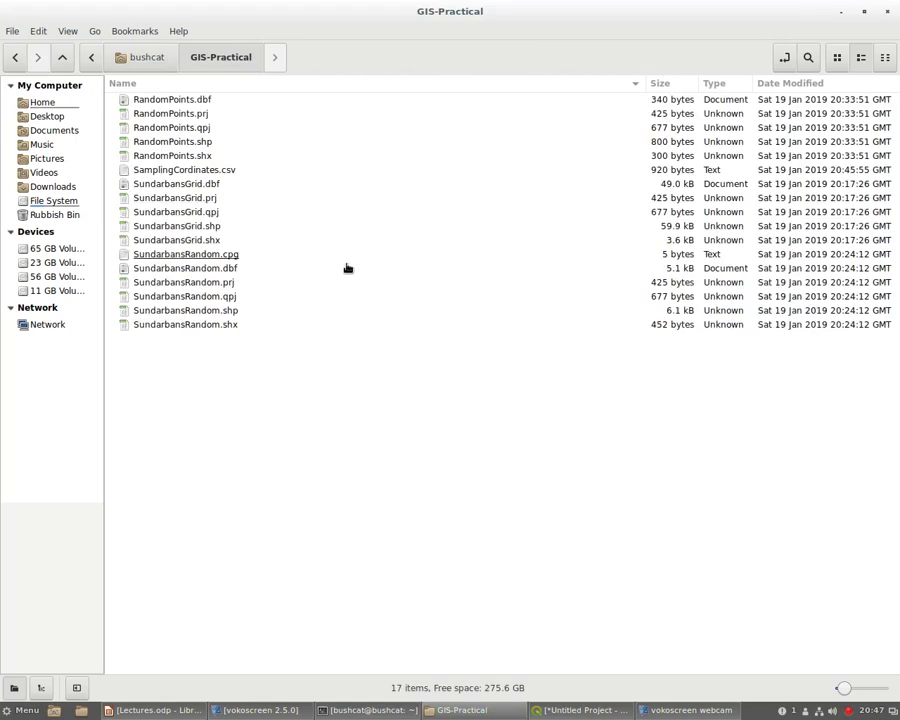
pyautogui.click(231, 172)
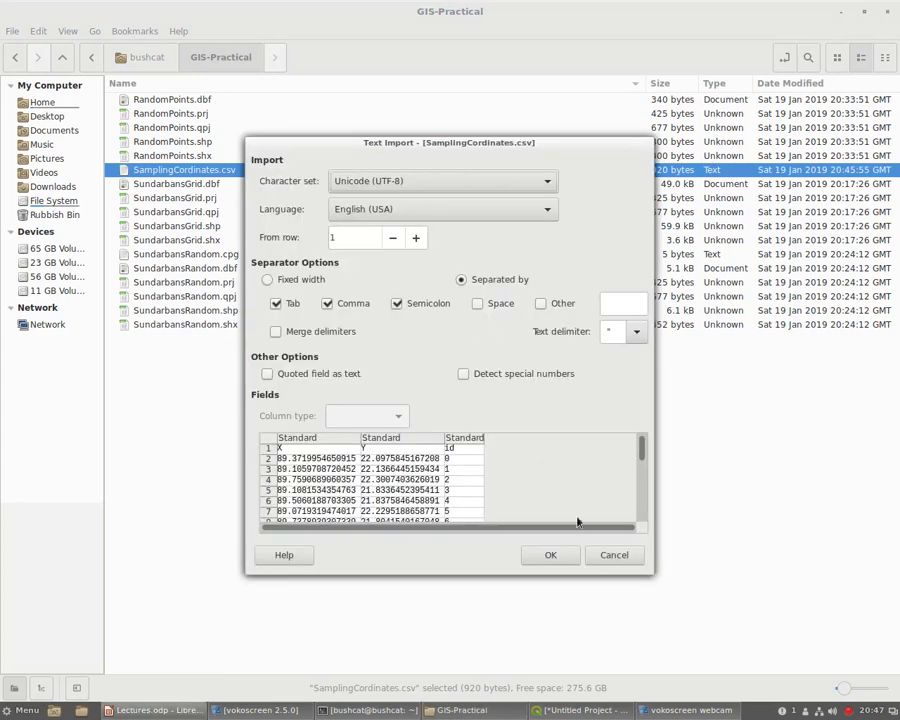
pyautogui.click(563, 557)
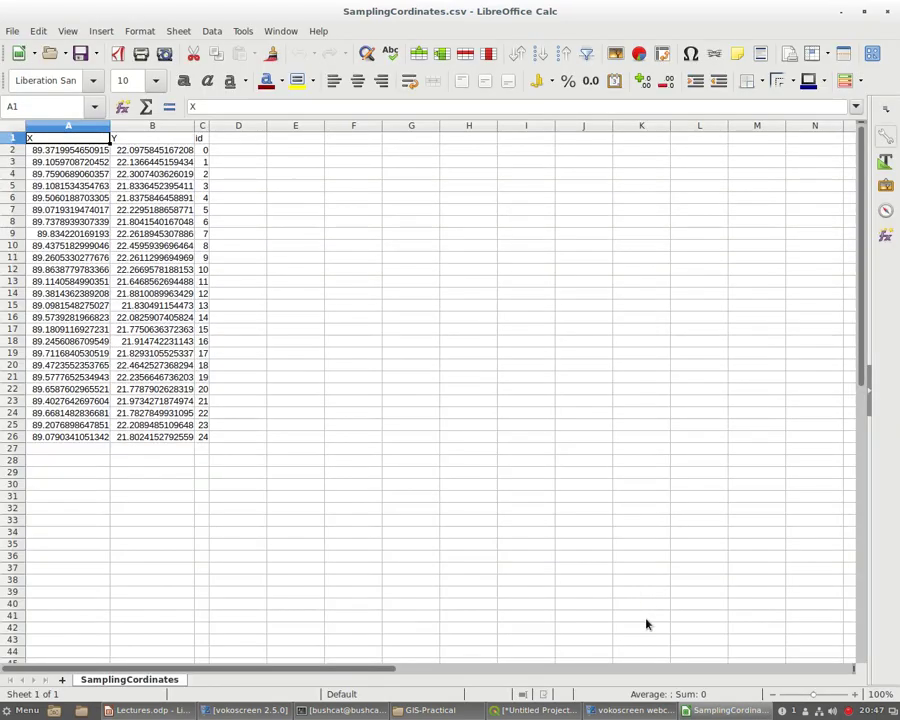
# Step: Bring the vokoscreen webcam window to the front, and widen columns A and C of the coordinates sheet
pyautogui.moveTo(646, 716)
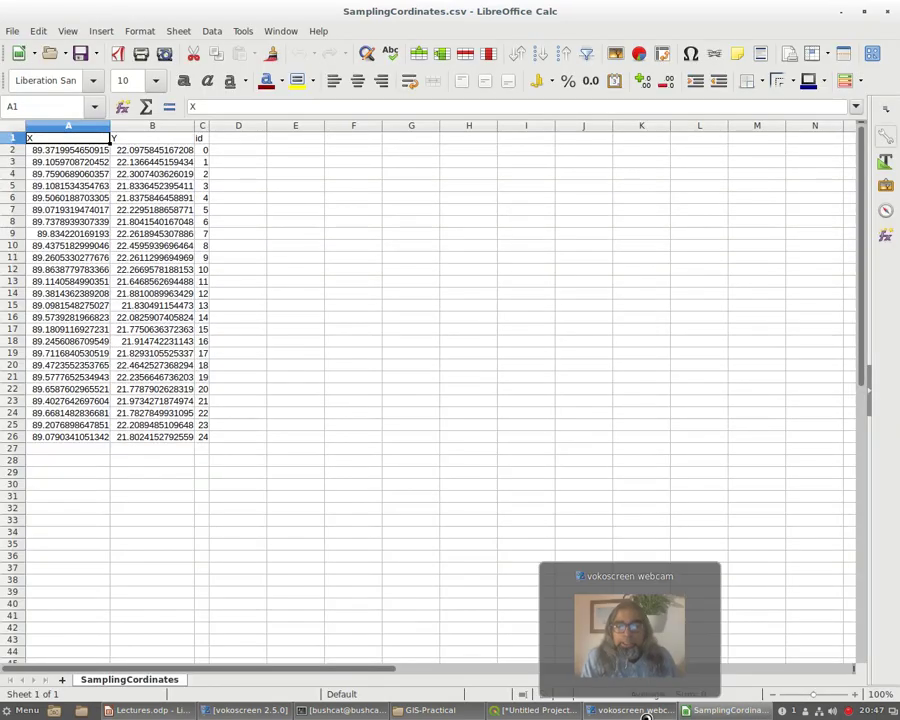
pyautogui.click(646, 716)
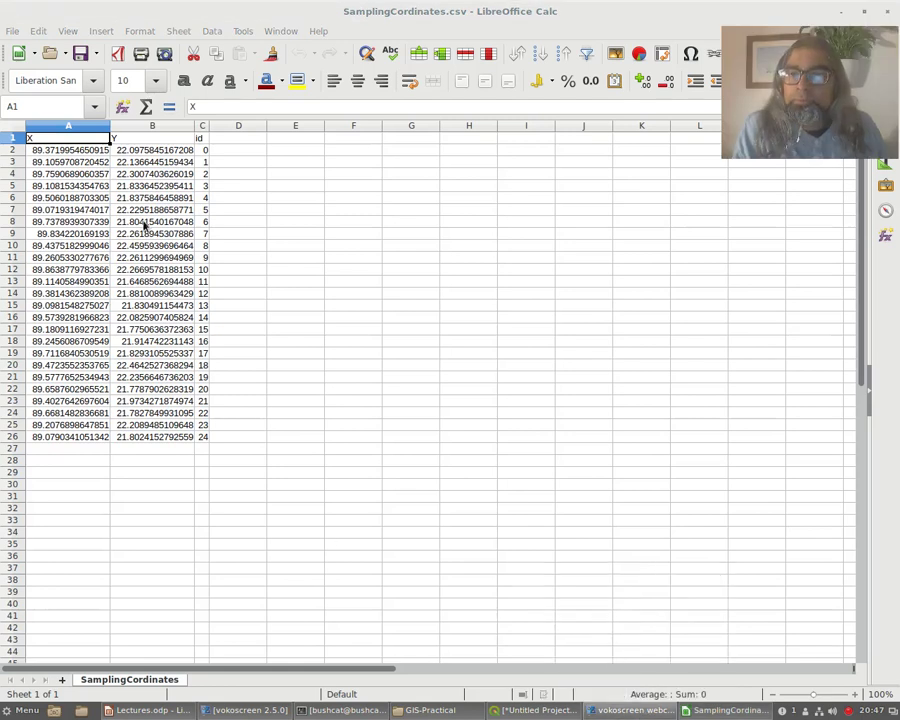
pyautogui.moveTo(110, 130); pyautogui.dragTo(184, 130)
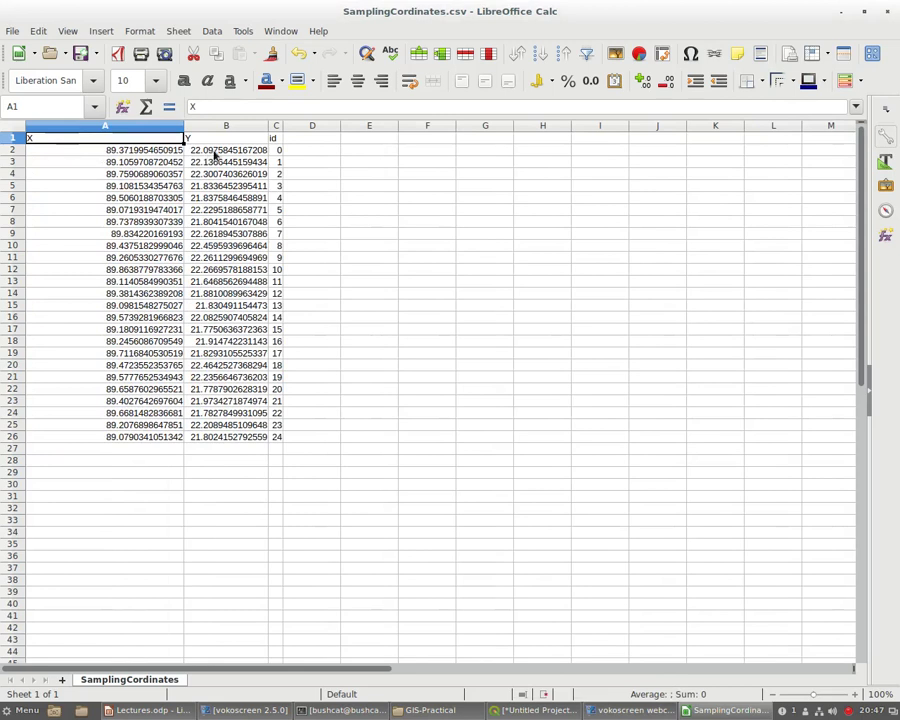
pyautogui.moveTo(282, 126); pyautogui.dragTo(358, 127)
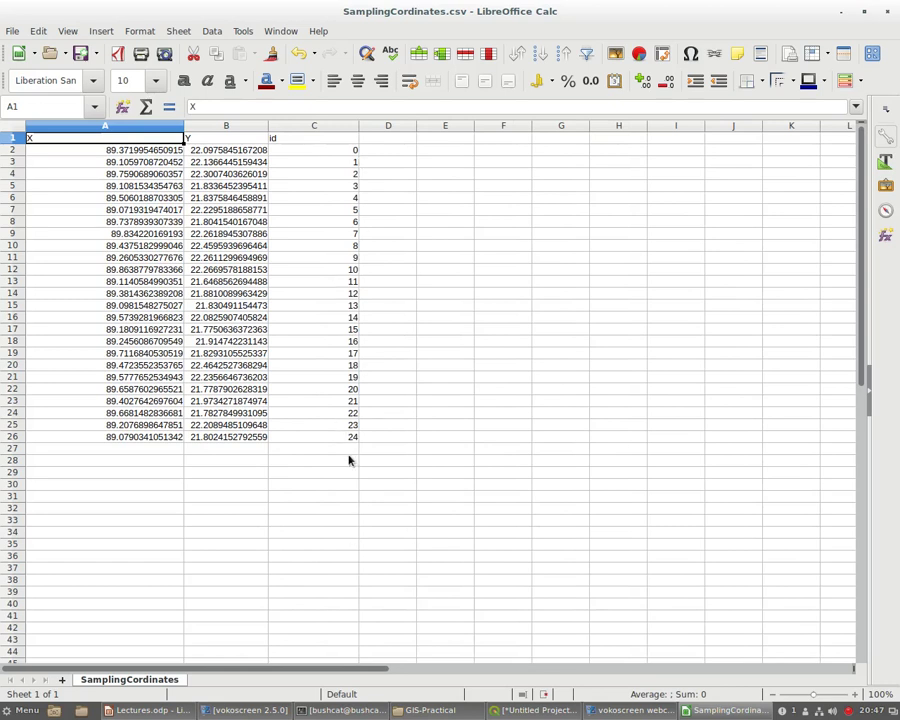
# Step: Show the webcam window, view the random points on the QGIS map, and return to the SamplingCordinates sheet in LibreOffice Calc
pyautogui.click(628, 710)
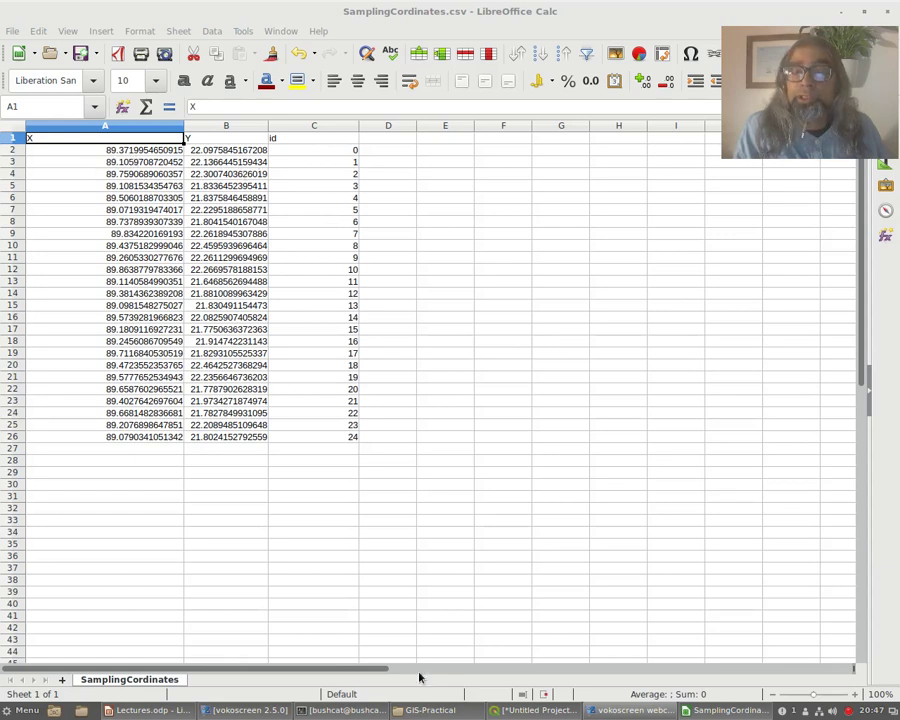
pyautogui.click(530, 710)
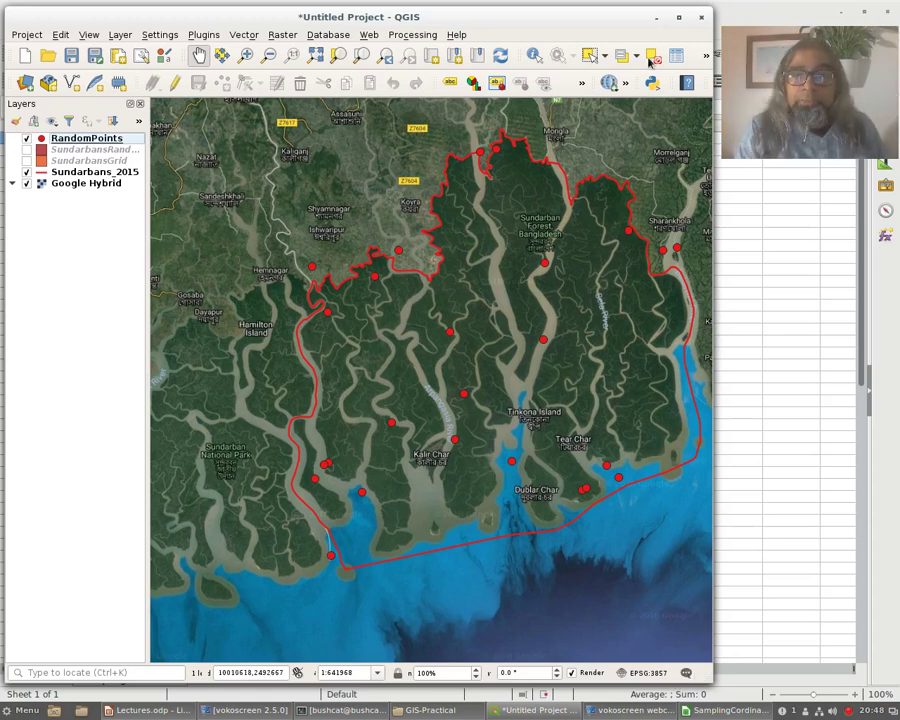
pyautogui.click(749, 713)
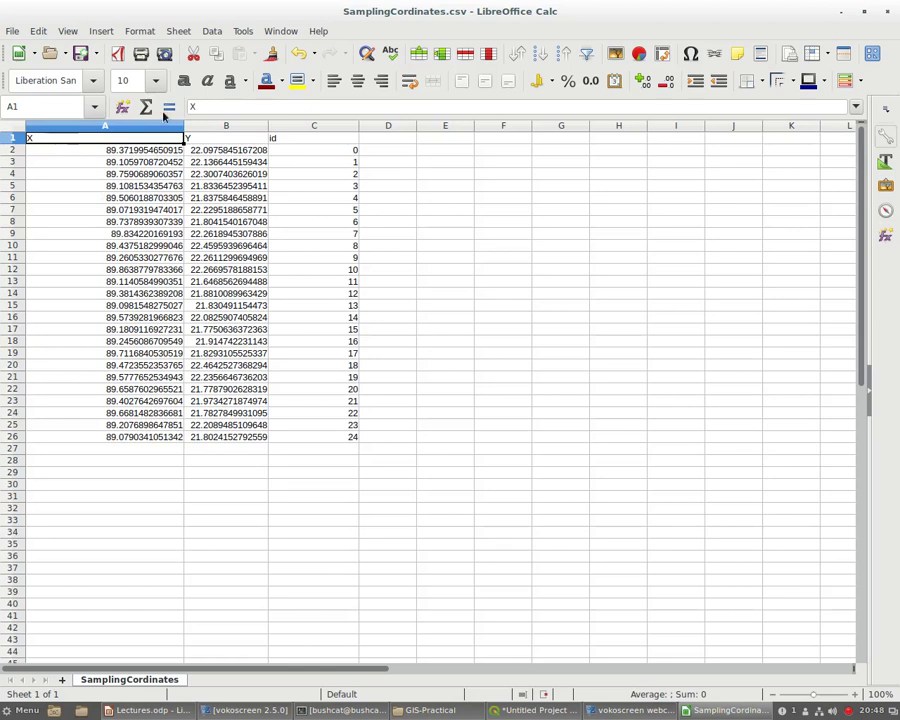
# Step: Rename the X header in A1 to Longitude and the Y header in B1 to Latitude
pyautogui.click(214, 105)
pyautogui.press('BackSpace')
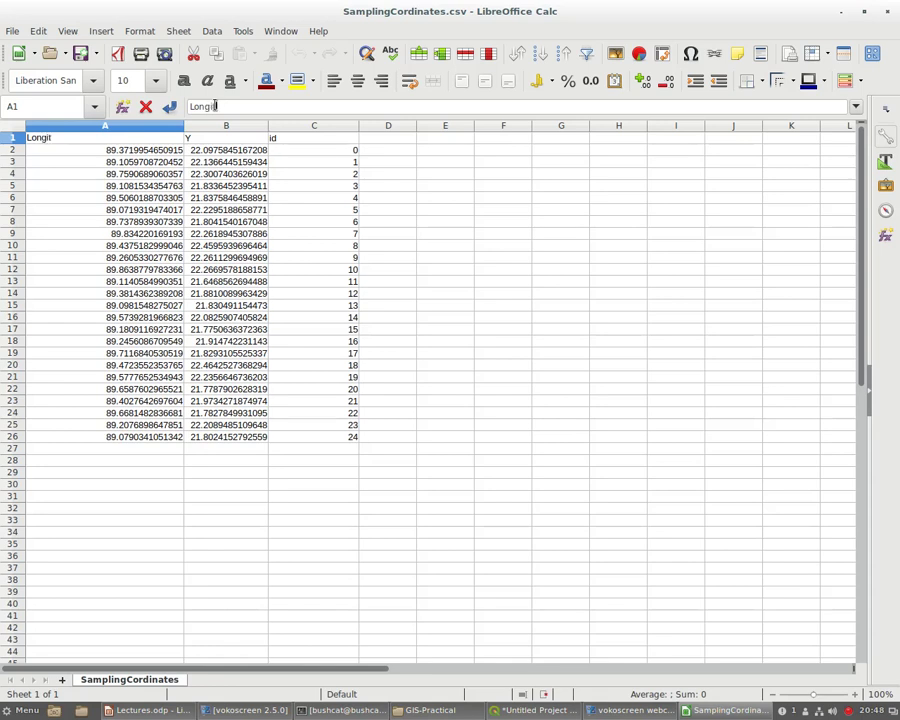
pyautogui.write('Longitude')
pyautogui.click(193, 141)
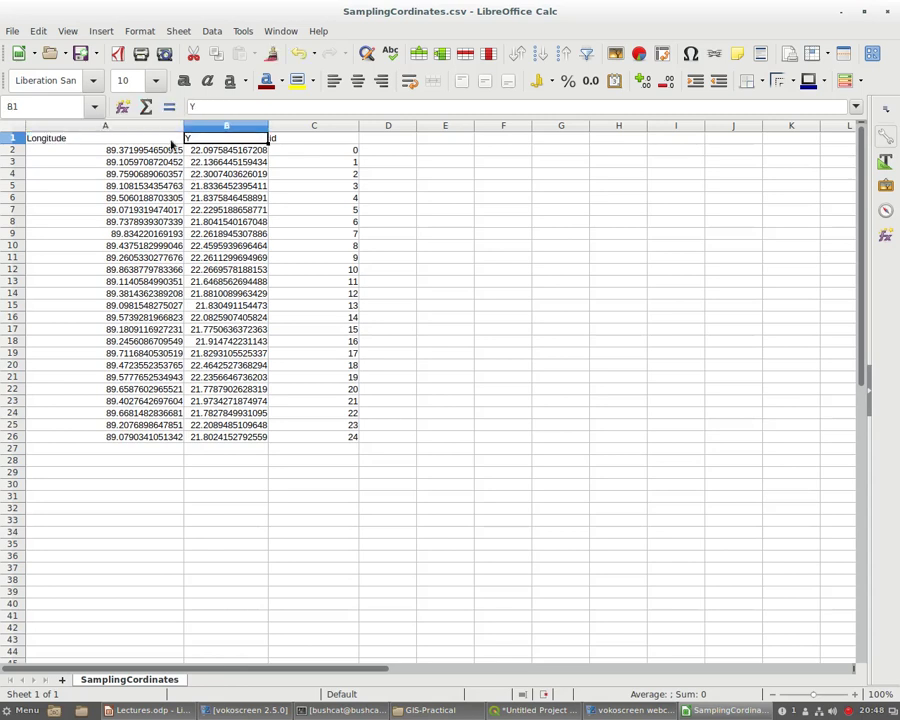
pyautogui.click(211, 106)
pyautogui.write('Latitude')
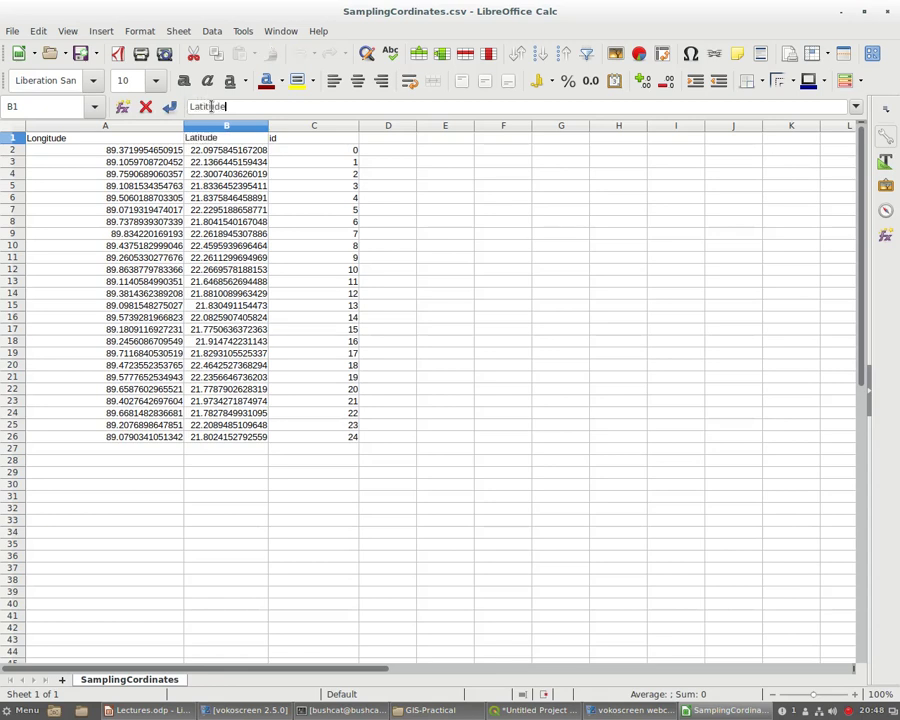
pyautogui.press('Return')
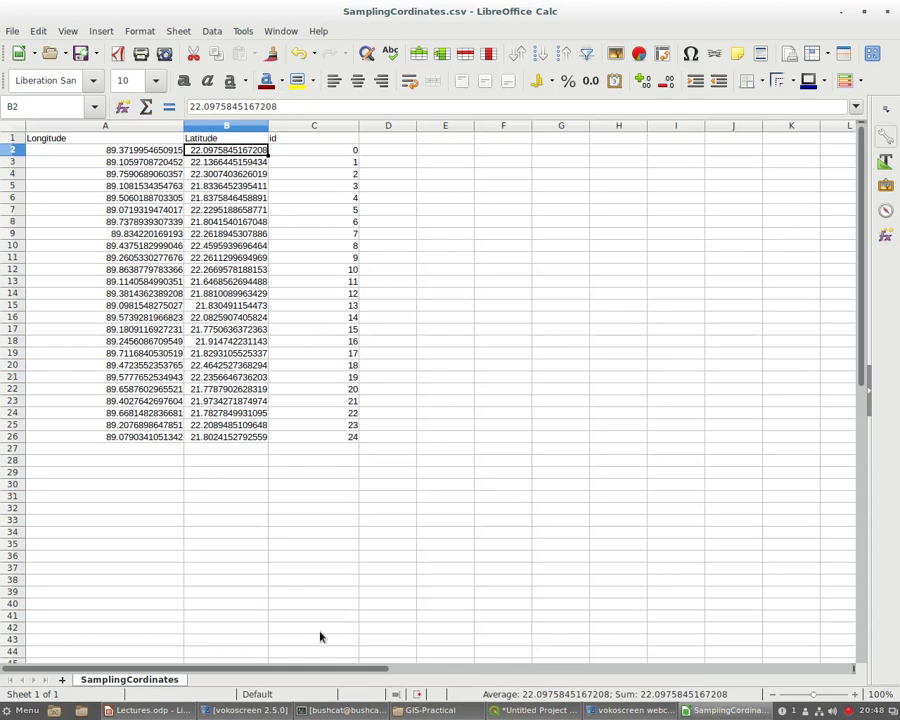
pyautogui.click(323, 632)
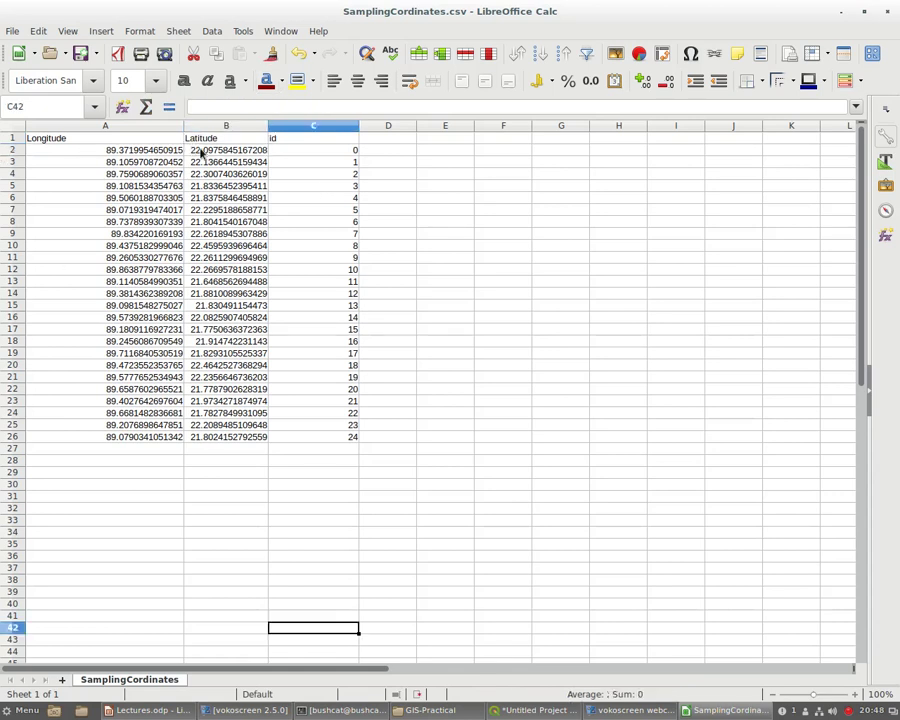
# Step: Cut the id column with its header, cells C1:C26, to the clipboard
pyautogui.click(323, 141)
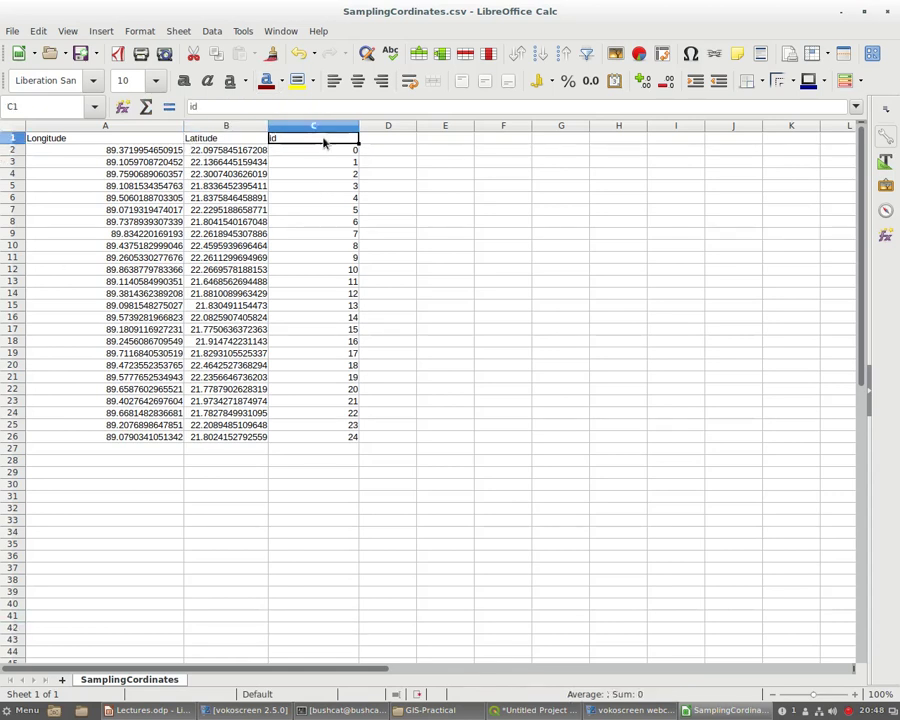
pyautogui.hotkey('shift', 'Down')
pyautogui.hotkey('shift', 'Down')
pyautogui.hotkey('shift', 'Down')
pyautogui.hotkey('shift', 'Down')
pyautogui.hotkey('shift', 'Down')
pyautogui.hotkey('shift', 'Down')
pyautogui.hotkey('shift', 'Down')
pyautogui.hotkey('shift', 'Down')
pyautogui.hotkey('shift', 'Down')
pyautogui.hotkey('shift', 'Down')
pyautogui.hotkey('shift', 'Down')
pyautogui.hotkey('shift', 'Down')
pyautogui.hotkey('shift', 'Down')
pyautogui.hotkey('shift', 'Down')
pyautogui.hotkey('shift', 'Down')
pyautogui.hotkey('shift', 'Down')
pyautogui.hotkey('shift', 'Down')
pyautogui.hotkey('shift', 'Down')
pyautogui.hotkey('shift', 'Down')
pyautogui.hotkey('shift', 'Down')
pyautogui.hotkey('shift', 'Down')
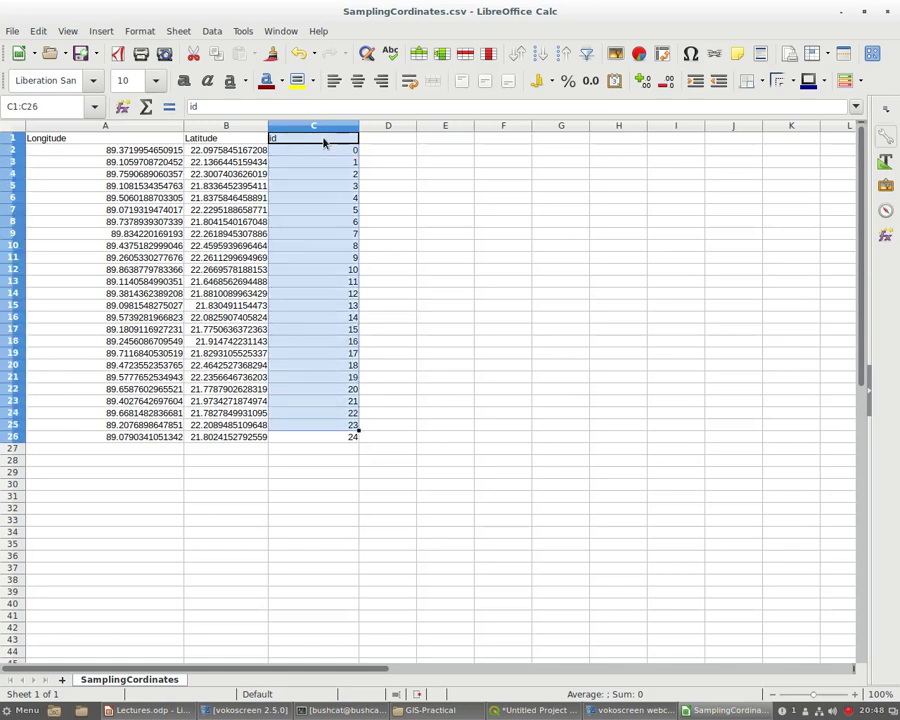
pyautogui.hotkey('ctrl', 'x')
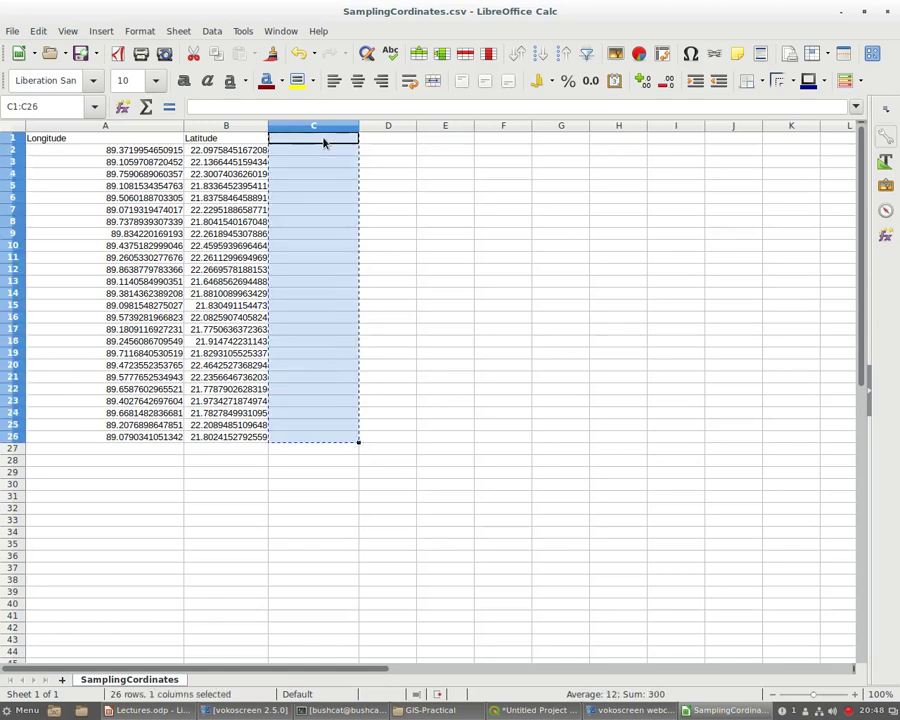
# Step: Insert an empty column before the Longitude column
pyautogui.click(39, 141)
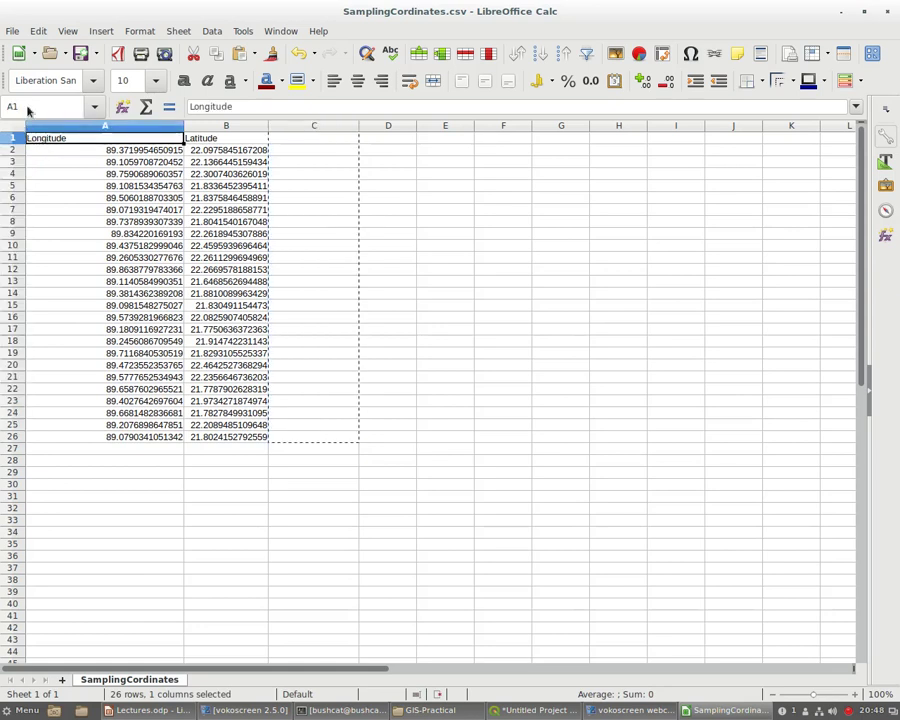
pyautogui.click(101, 32)
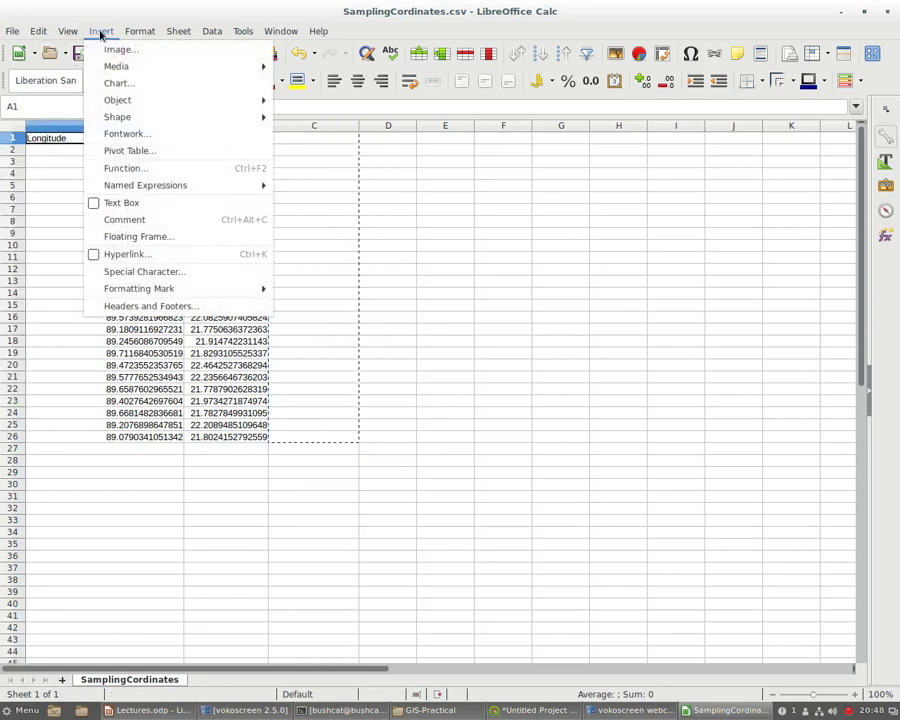
pyautogui.moveTo(74, 30)
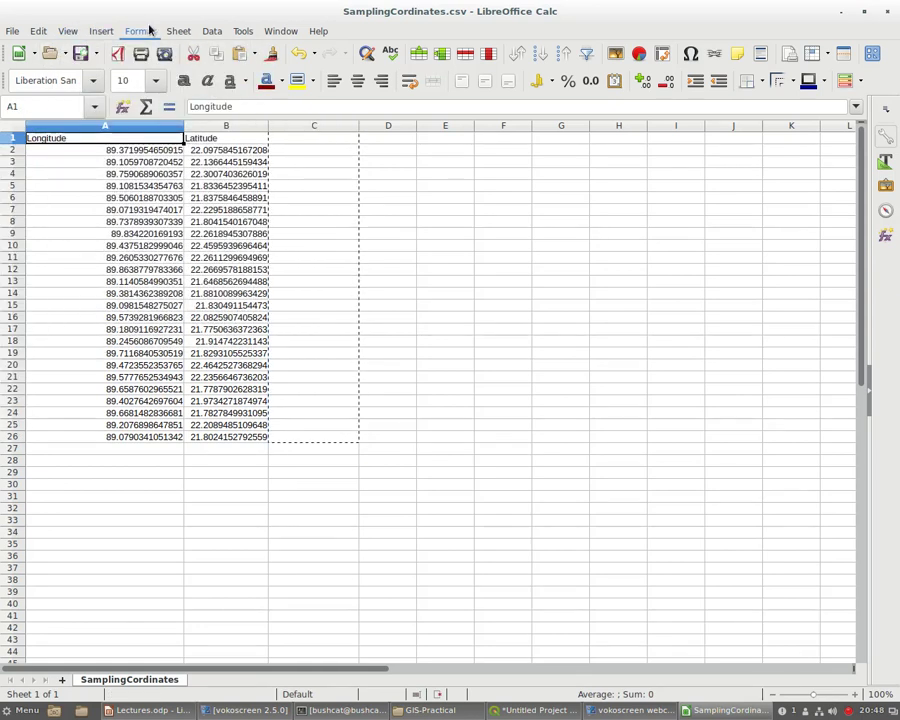
pyautogui.click(142, 31)
pyautogui.click(149, 30)
pyautogui.click(128, 30)
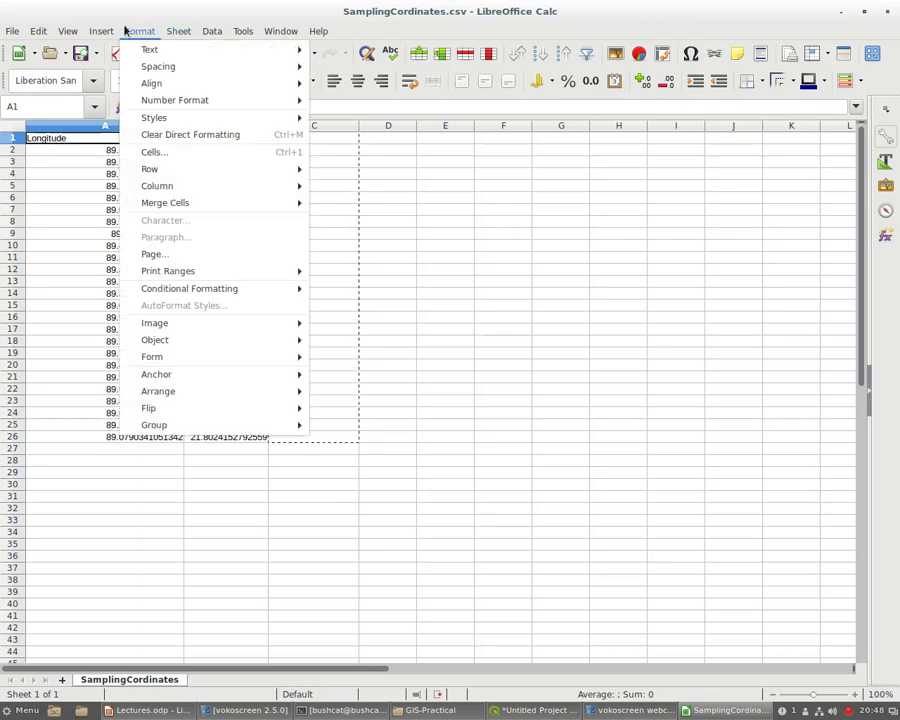
pyautogui.moveTo(94, 30)
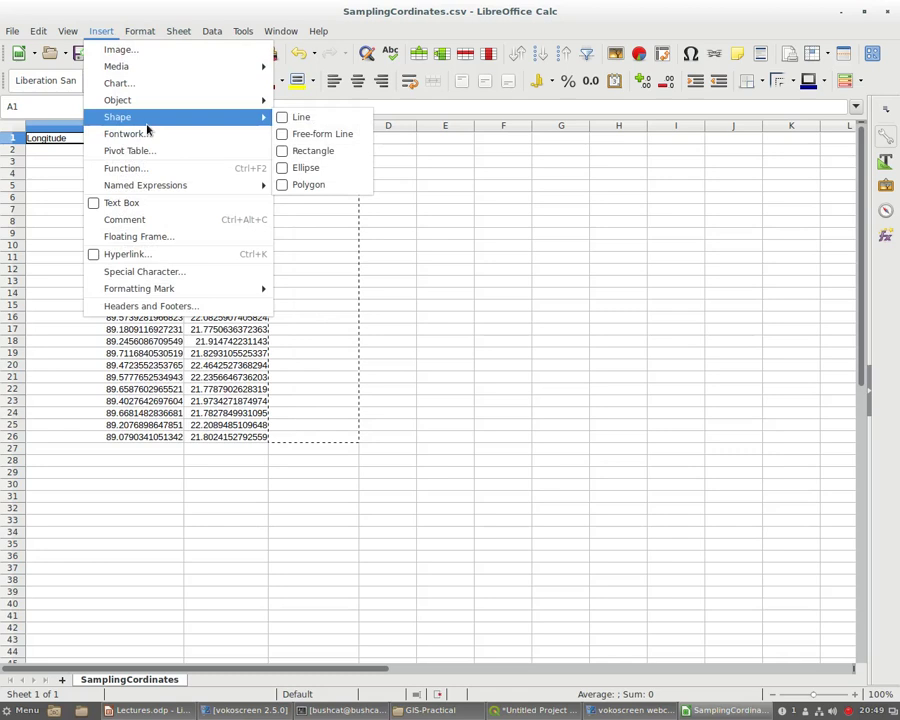
pyautogui.click(165, 40)
pyautogui.click(167, 37)
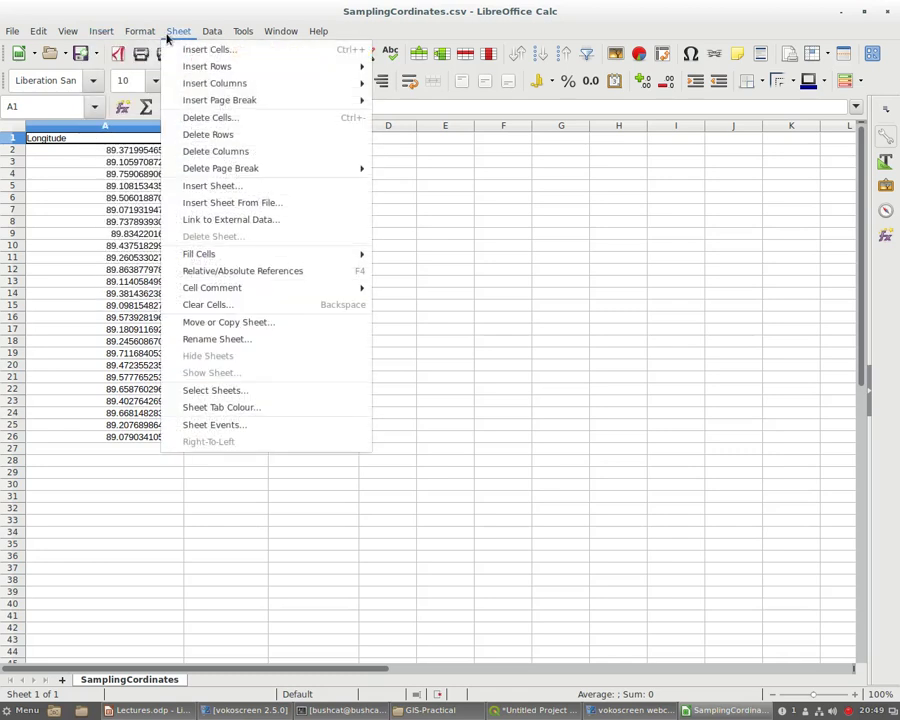
pyautogui.moveTo(190, 70)
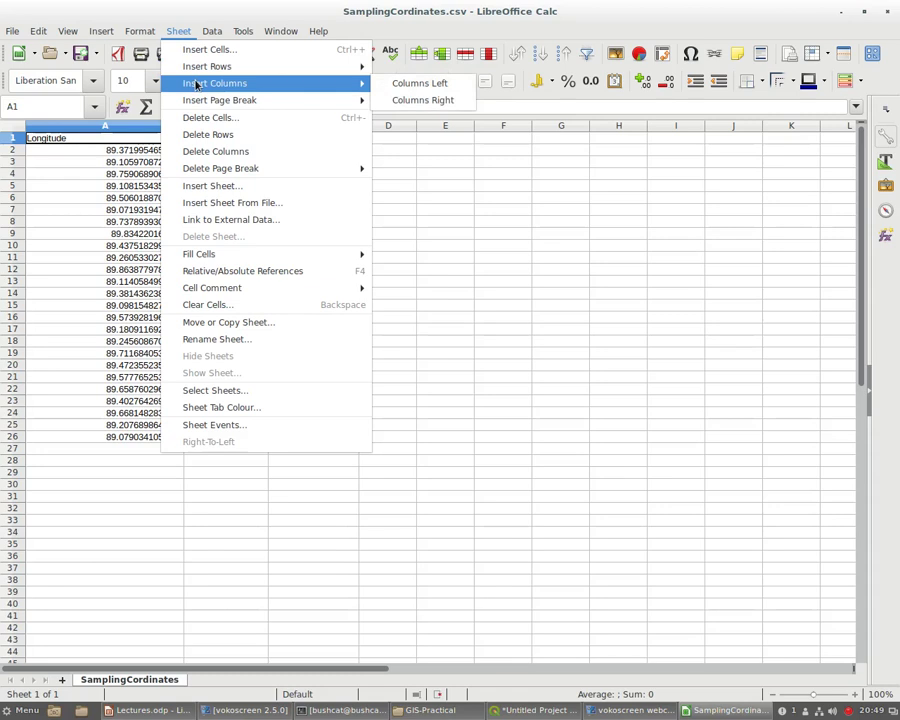
pyautogui.click(430, 85)
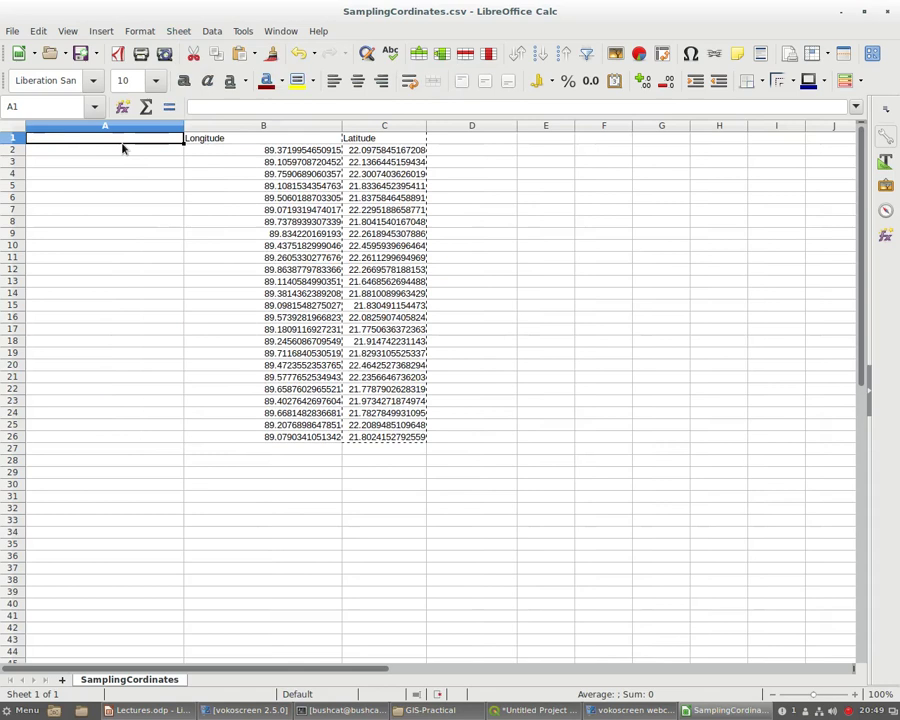
# Step: Paste the cut id values into the empty column A, starting at A1, and deselect the range
pyautogui.hotkey('ctrl', 'v')
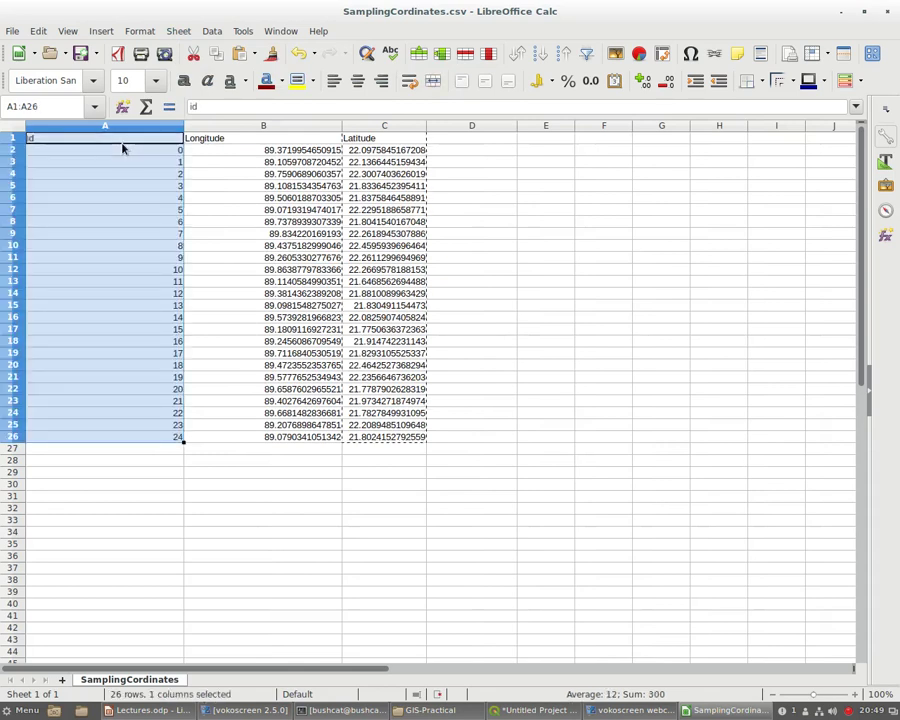
pyautogui.click(307, 620)
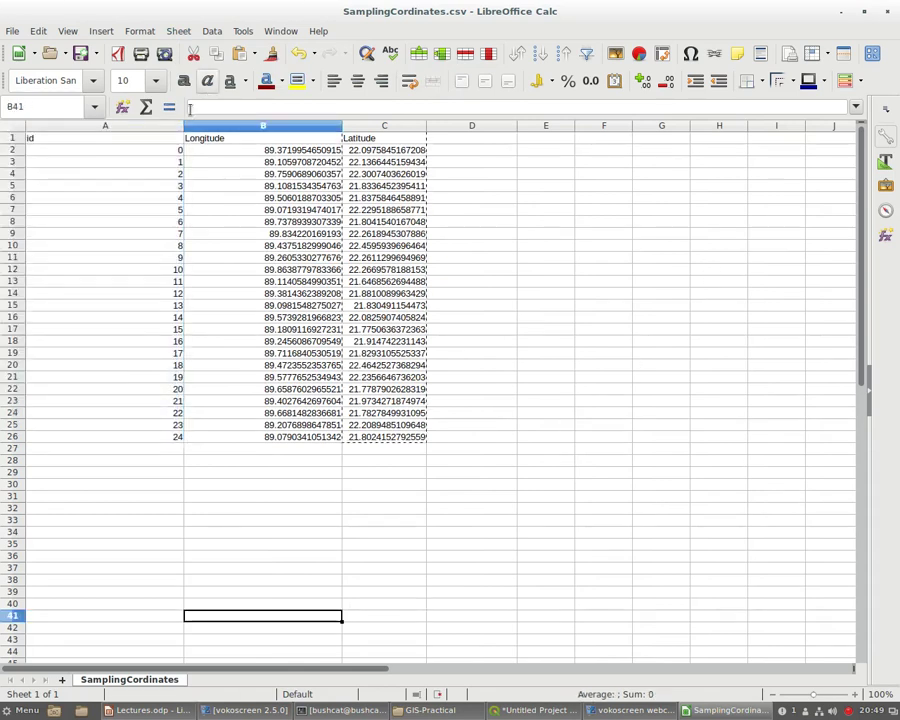
pyautogui.click(178, 558)
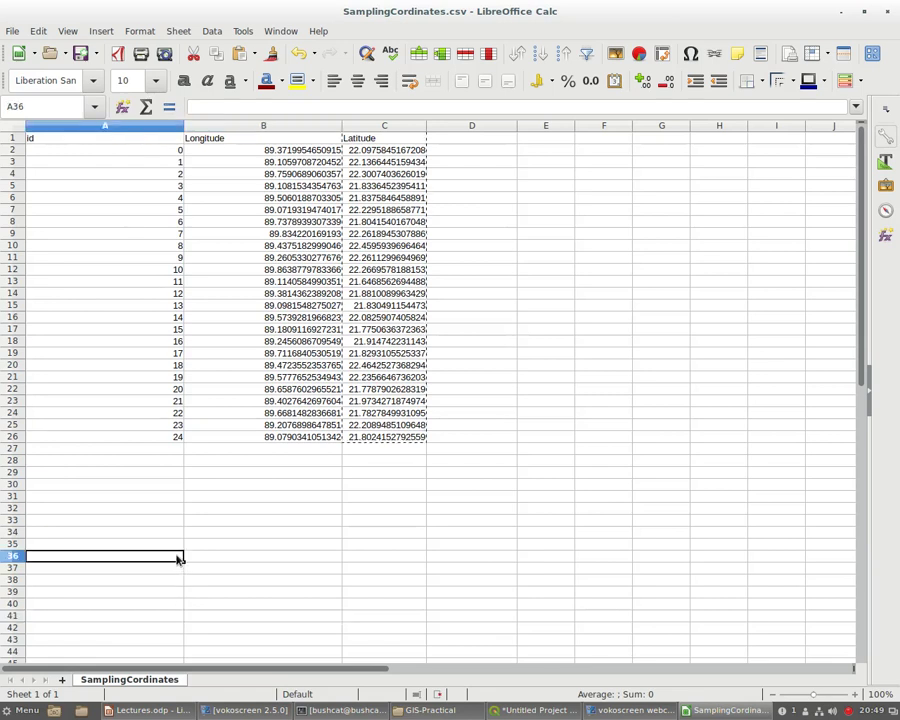
# Step: Centre-align the id, Longitude and Latitude cells in the range A1:C29
pyautogui.click(58, 141)
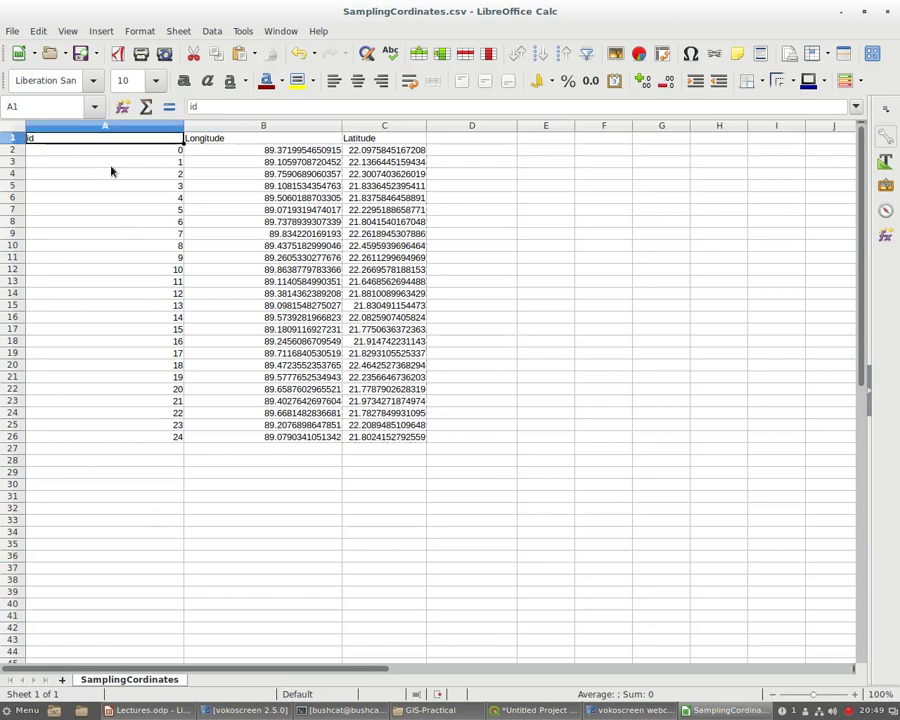
pyautogui.hotkey('shift', 'Right')
pyautogui.hotkey('shift', 'Right')
pyautogui.hotkey('shift', 'Right')
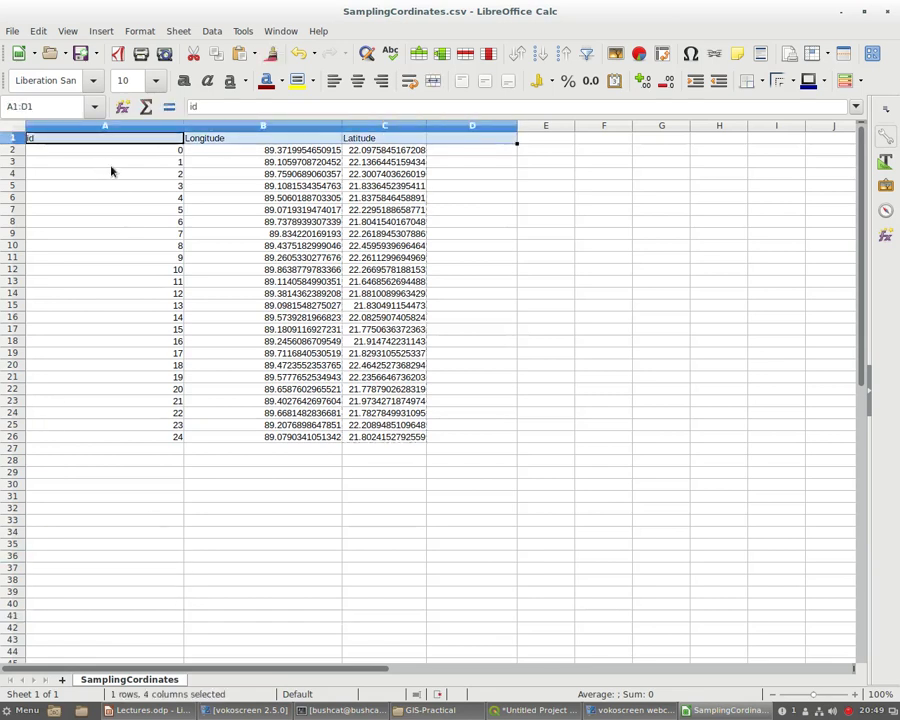
pyautogui.hotkey('shift', 'Left')
pyautogui.hotkey('shift', 'Down')
pyautogui.hotkey('shift', 'Down')
pyautogui.hotkey('shift', 'Down')
pyautogui.hotkey('shift', 'Down')
pyautogui.hotkey('shift', 'Down')
pyautogui.hotkey('shift', 'Down')
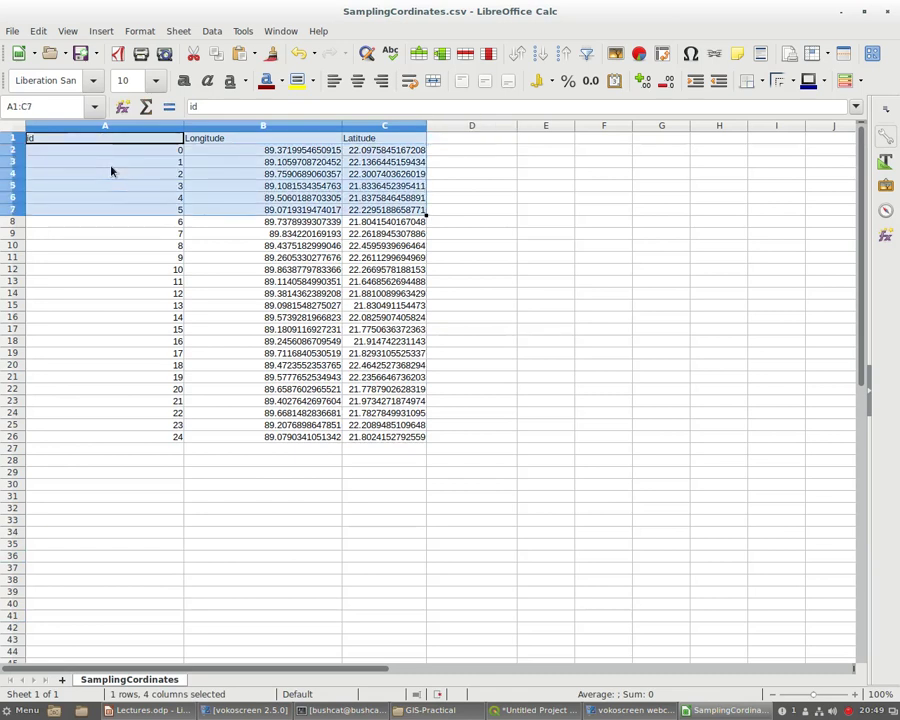
pyautogui.hotkey('shift', 'Down')
pyautogui.hotkey('shift', 'Down')
pyautogui.hotkey('shift', 'Down')
pyautogui.hotkey('shift', 'Down')
pyautogui.hotkey('shift', 'Down')
pyautogui.hotkey('shift', 'Down')
pyautogui.hotkey('shift', 'Down')
pyautogui.hotkey('shift', 'Down')
pyautogui.hotkey('shift', 'Down')
pyautogui.hotkey('shift', 'Down')
pyautogui.hotkey('shift', 'Down')
pyautogui.hotkey('shift', 'Down')
pyautogui.hotkey('shift', 'Down')
pyautogui.hotkey('shift', 'Down')
pyautogui.hotkey('shift', 'Down')
pyautogui.hotkey('shift', 'Down')
pyautogui.hotkey('shift', 'Down')
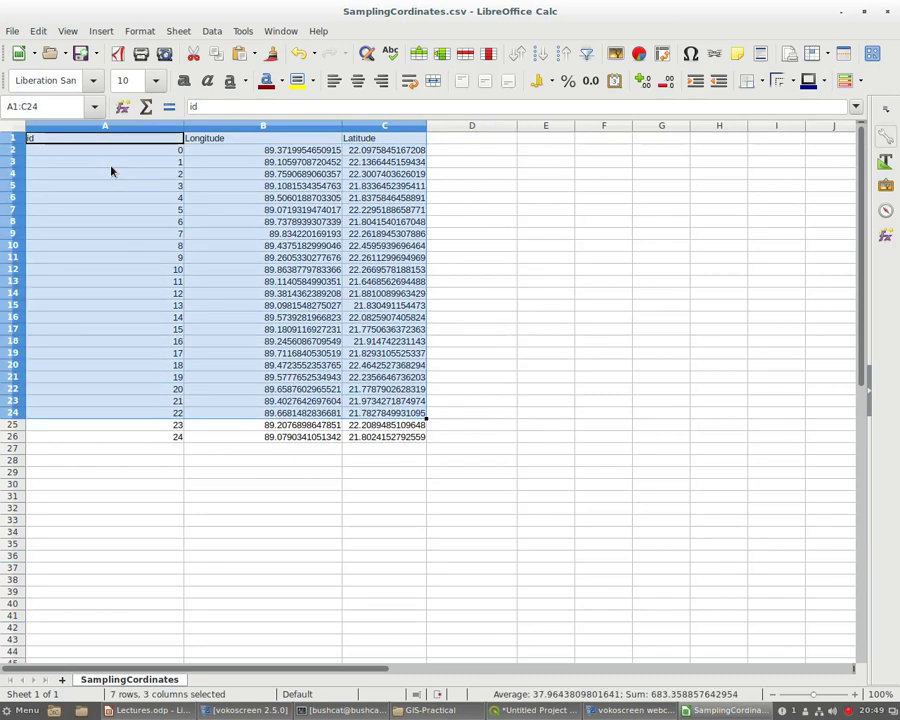
pyautogui.hotkey('shift', 'Down')
pyautogui.hotkey('shift', 'Down')
pyautogui.hotkey('shift', 'Down')
pyautogui.hotkey('shift', 'Down')
pyautogui.hotkey('shift', 'Down')
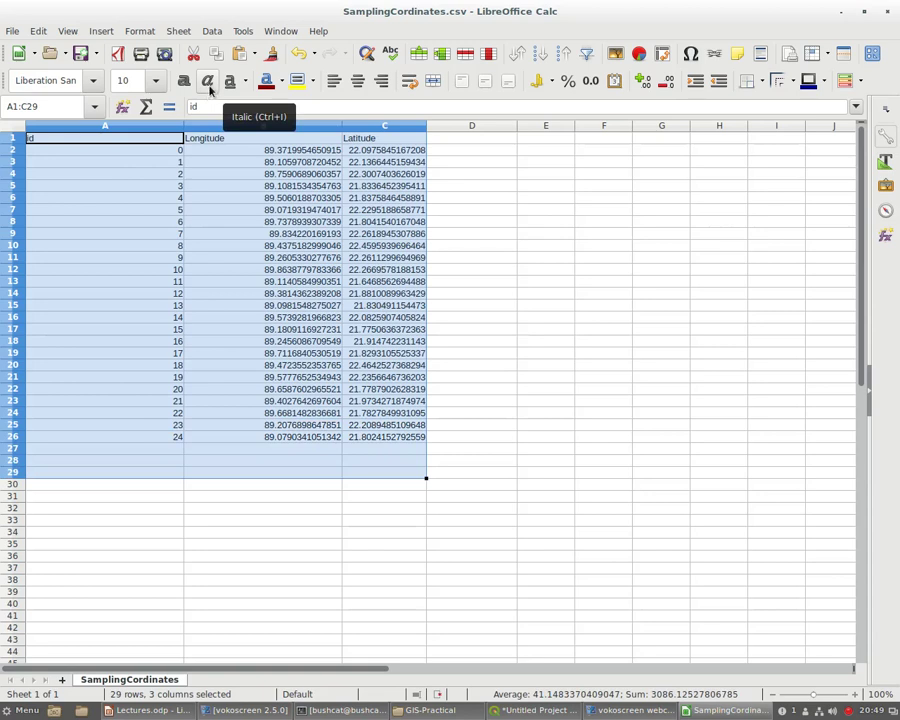
pyautogui.click(358, 84)
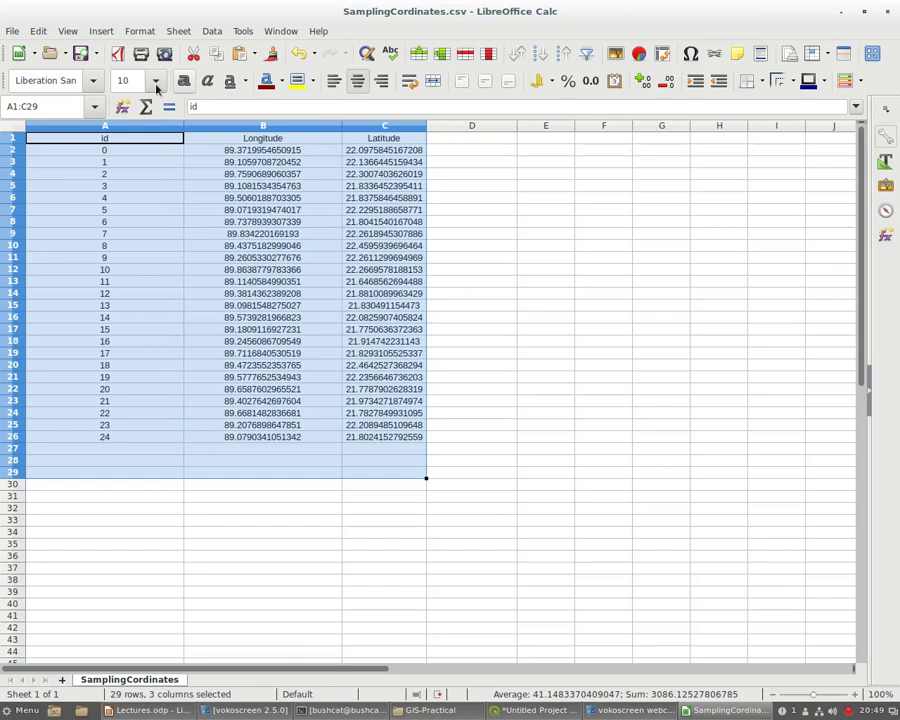
# Step: Set the table's font to Bitstream Charter at size 12, and widen the Latitude column to fit its values
pyautogui.click(93, 81)
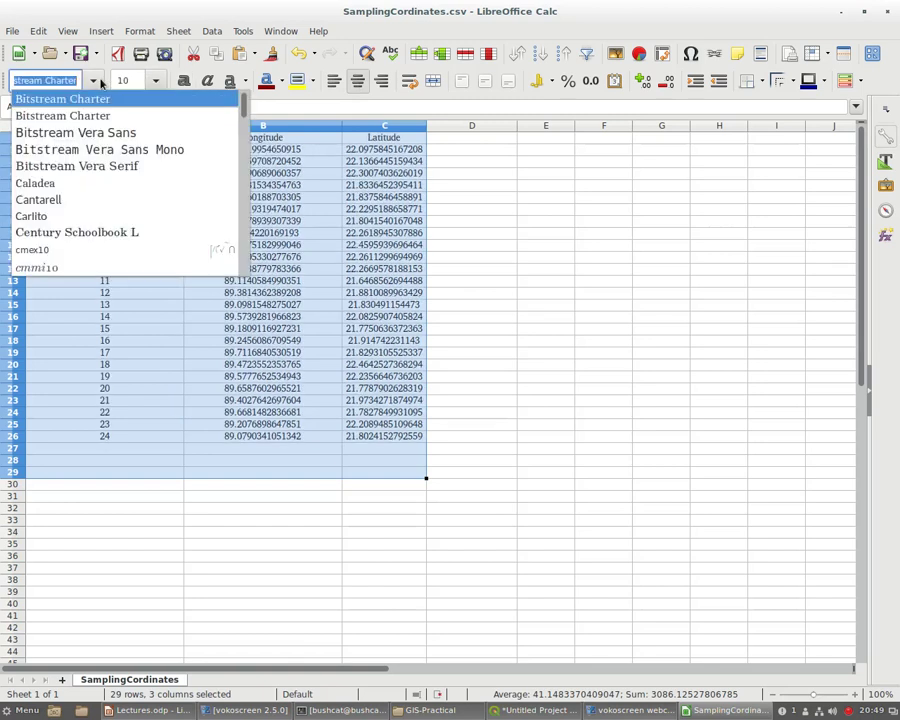
pyautogui.click(94, 98)
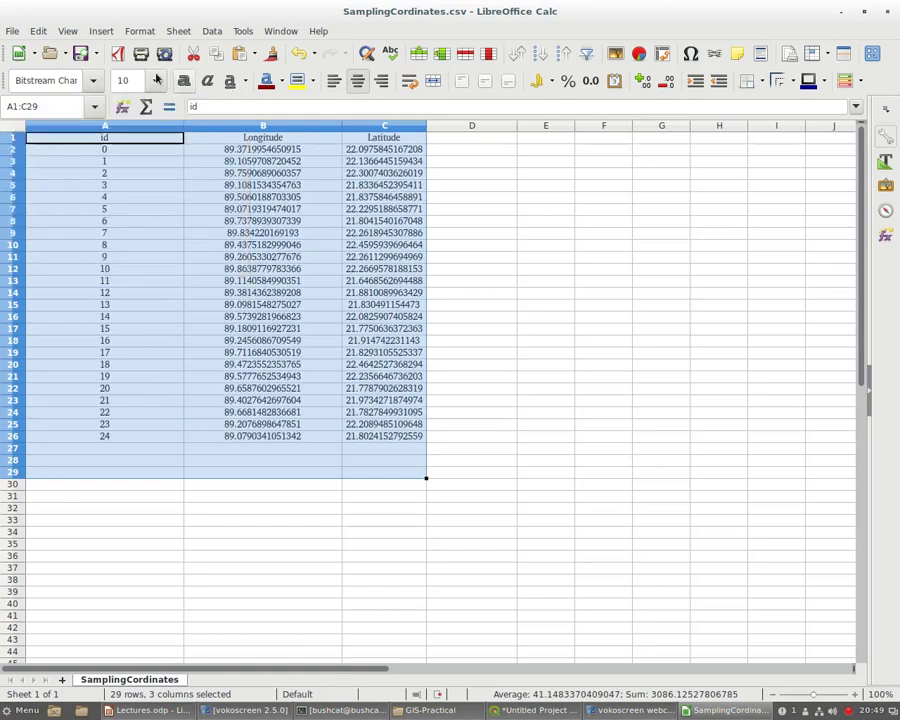
pyautogui.click(155, 80)
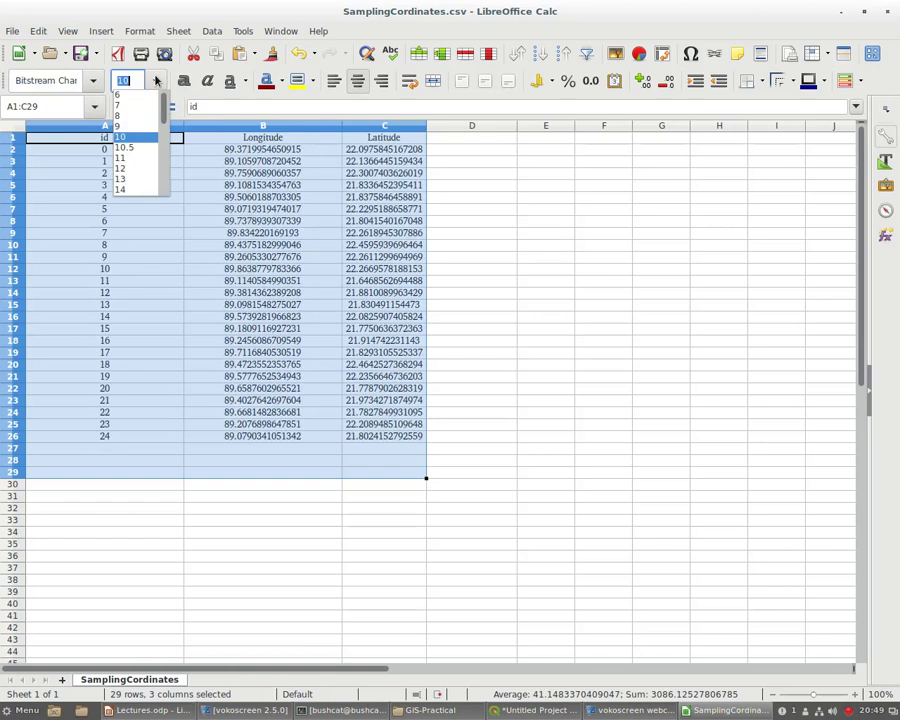
pyautogui.click(140, 168)
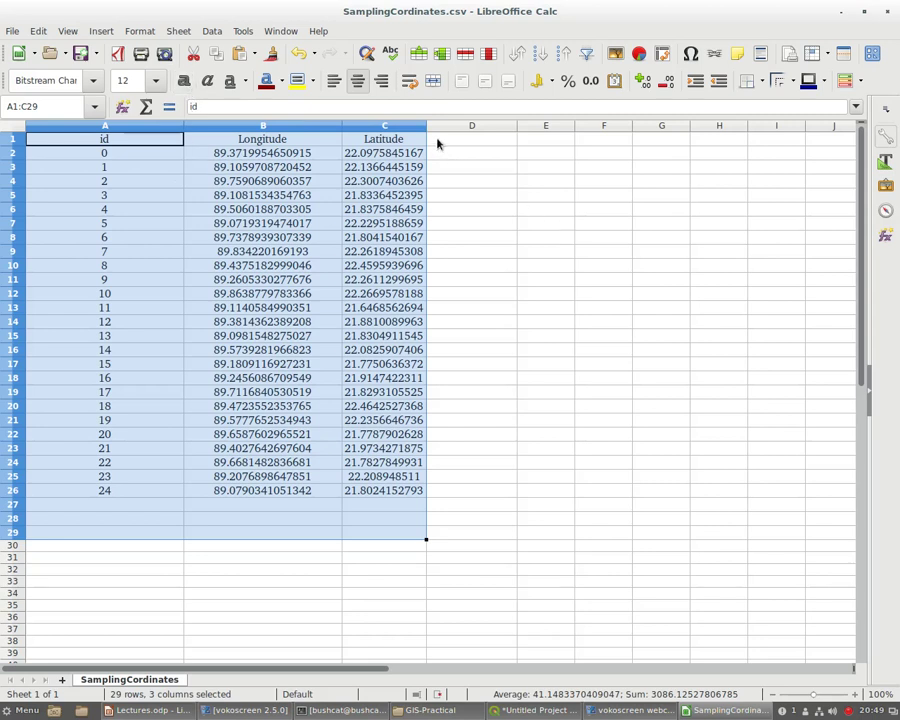
pyautogui.moveTo(425, 128); pyautogui.dragTo(464, 128)
pyautogui.click(583, 211)
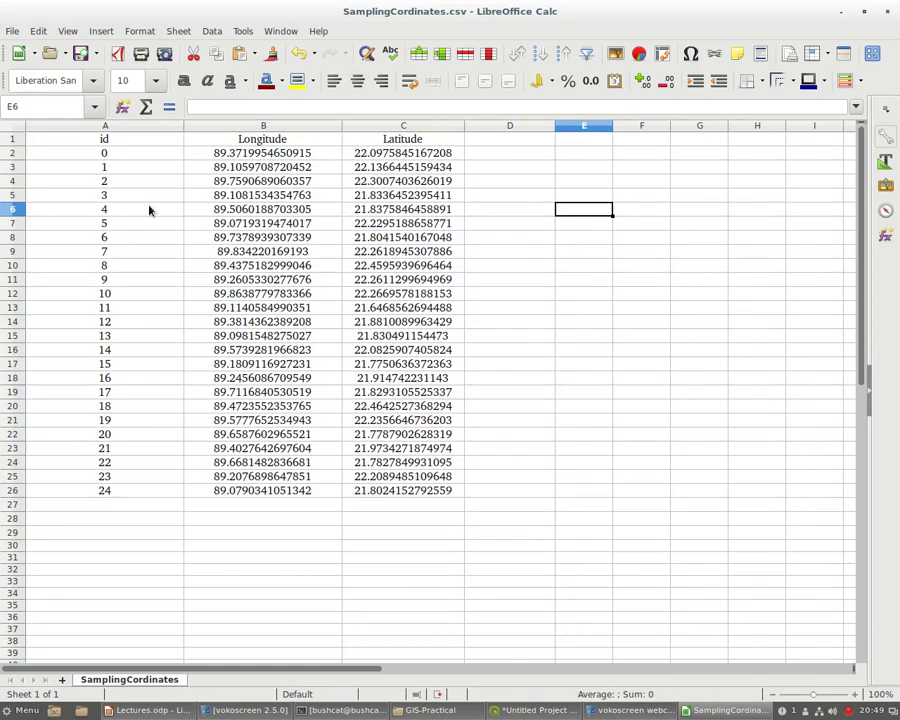
# Step: Make the id, Longitude and Latitude headings in A1:C1 bold and deselect the range
pyautogui.click(100, 142)
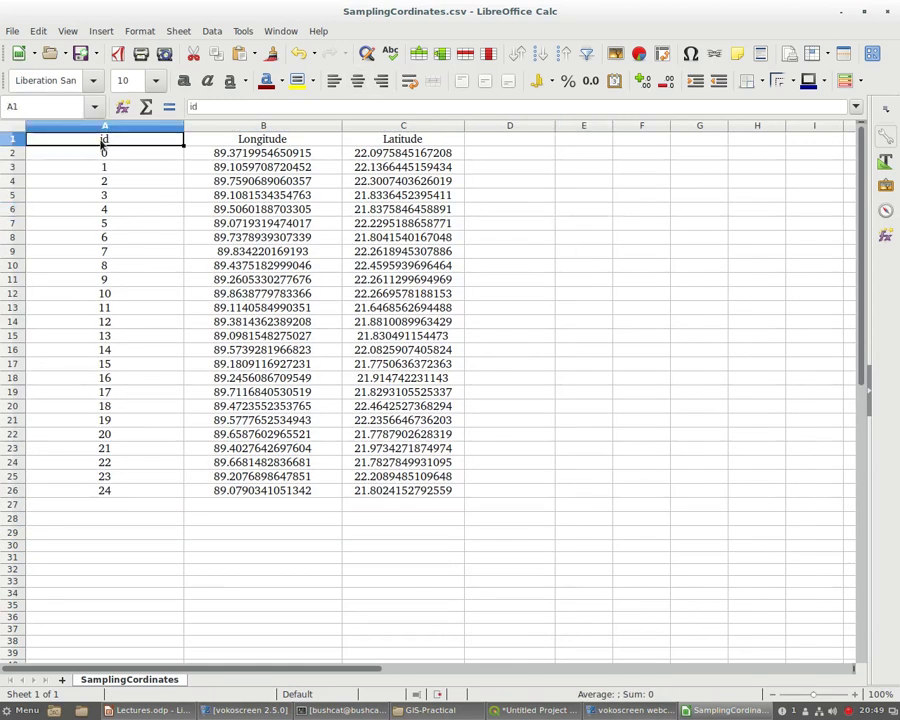
pyautogui.moveTo(100, 142); pyautogui.dragTo(400, 140)
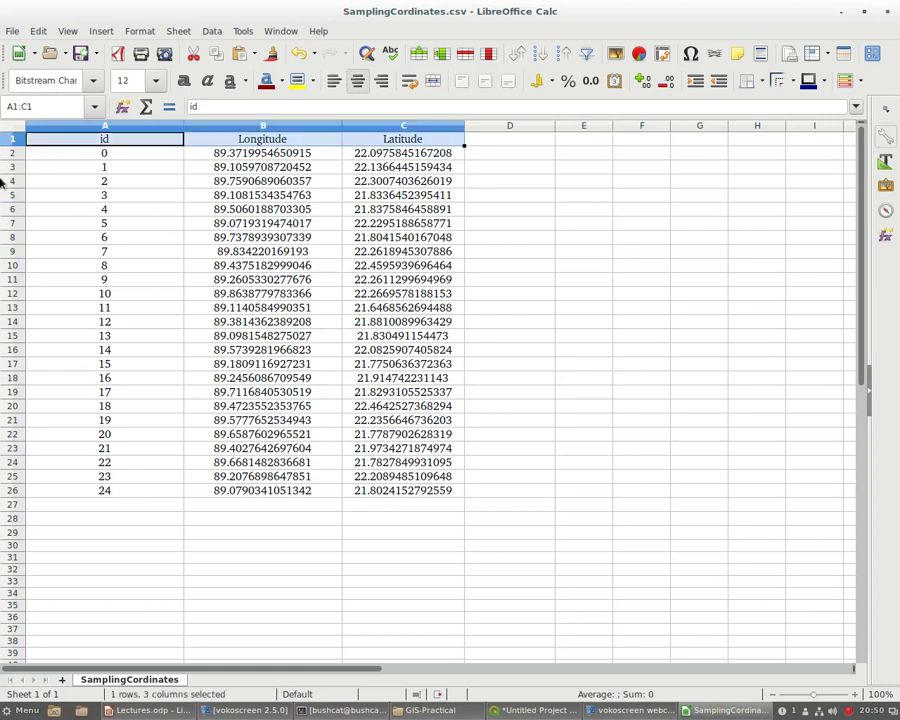
pyautogui.click(175, 82)
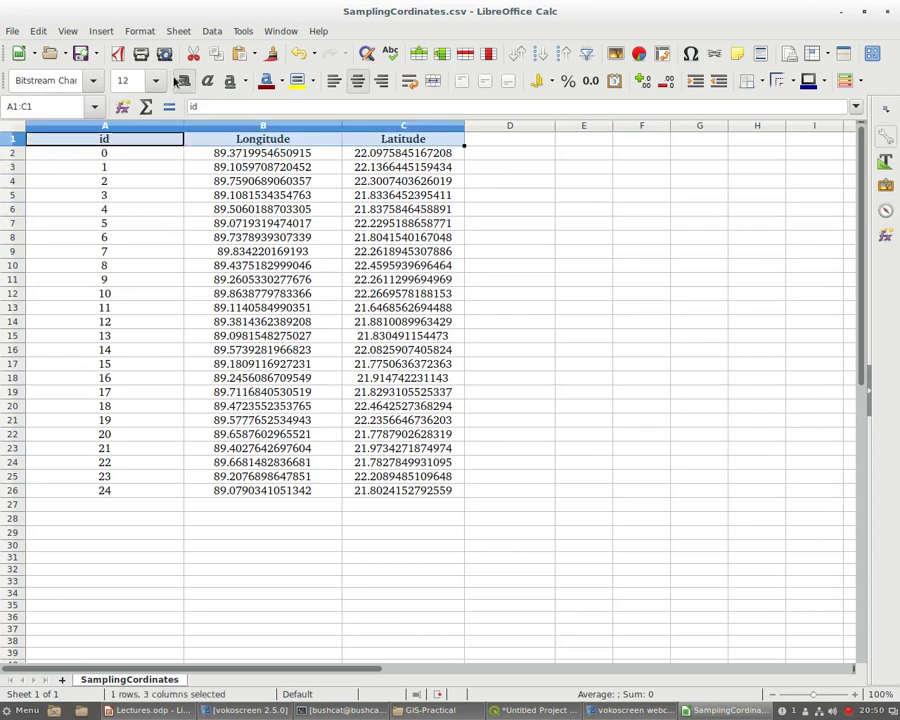
pyautogui.click(428, 143)
pyautogui.click(583, 335)
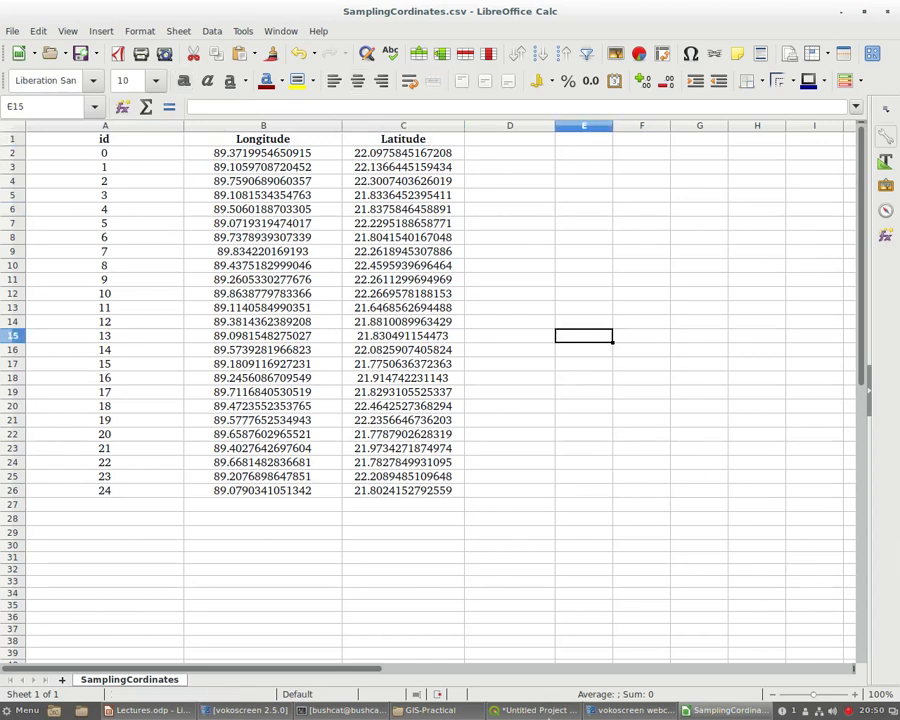
# Step: Switch to QGIS and set the project's coordinate reference system to WGS 84 (EPSG:4326)
pyautogui.moveTo(540, 711)
pyautogui.click(540, 711)
pyautogui.moveTo(568, 711)
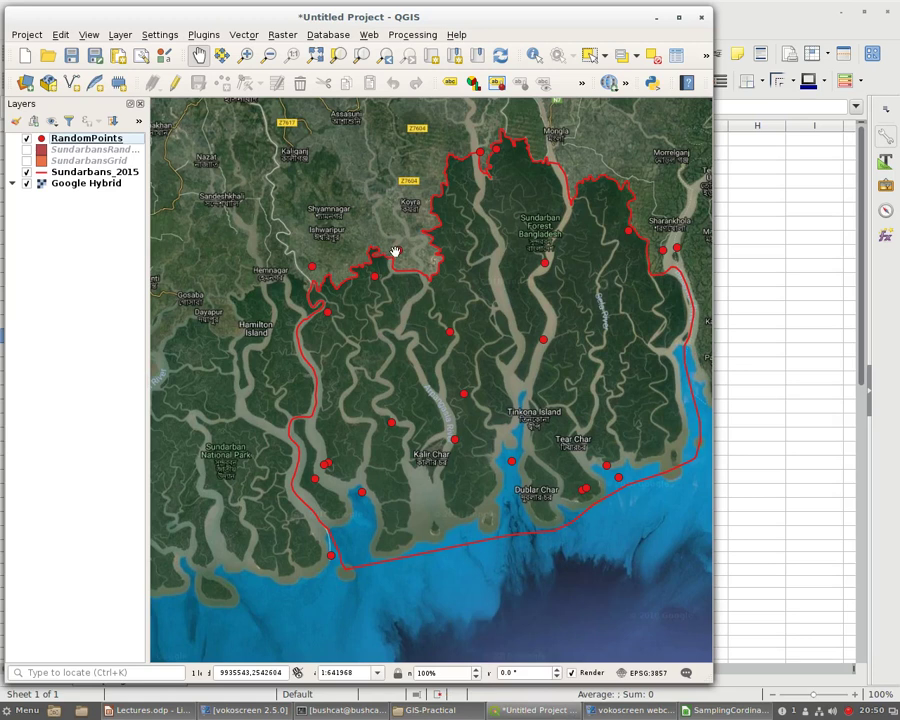
pyautogui.click(645, 674)
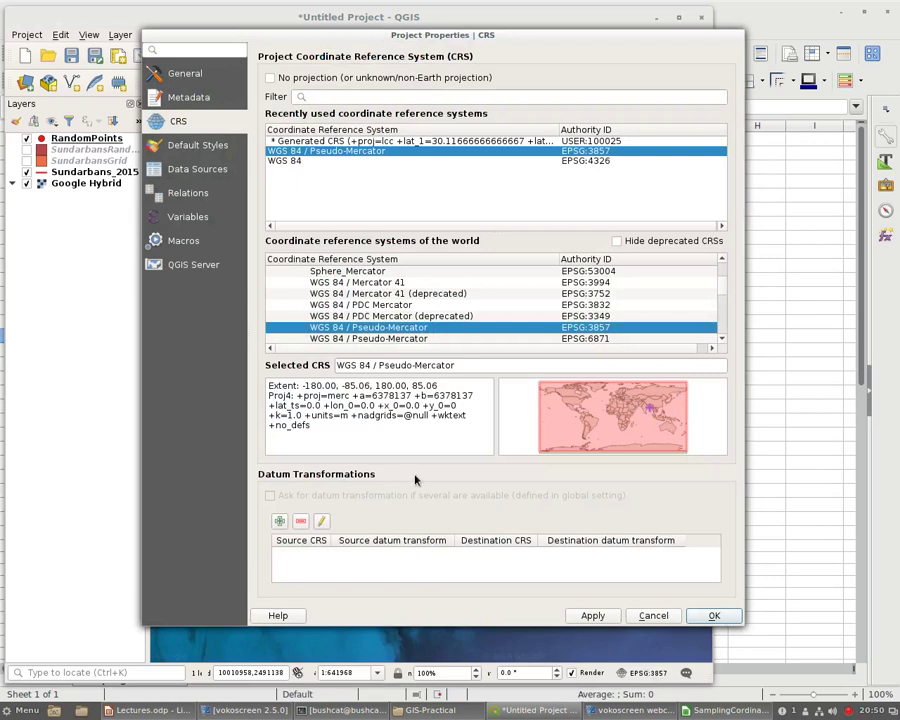
pyautogui.click(290, 161)
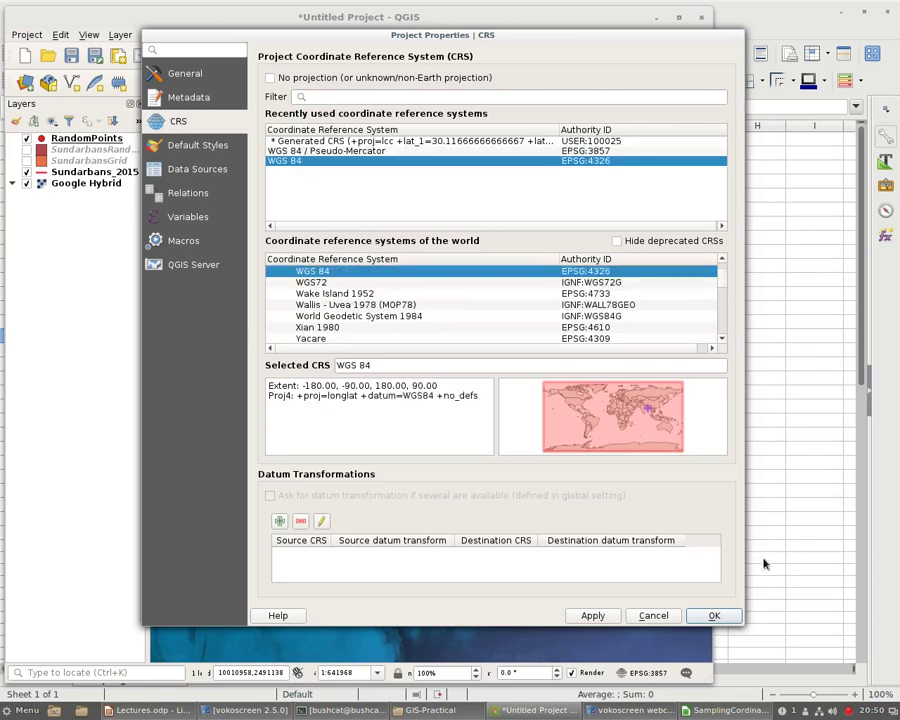
pyautogui.click(600, 615)
pyautogui.click(716, 615)
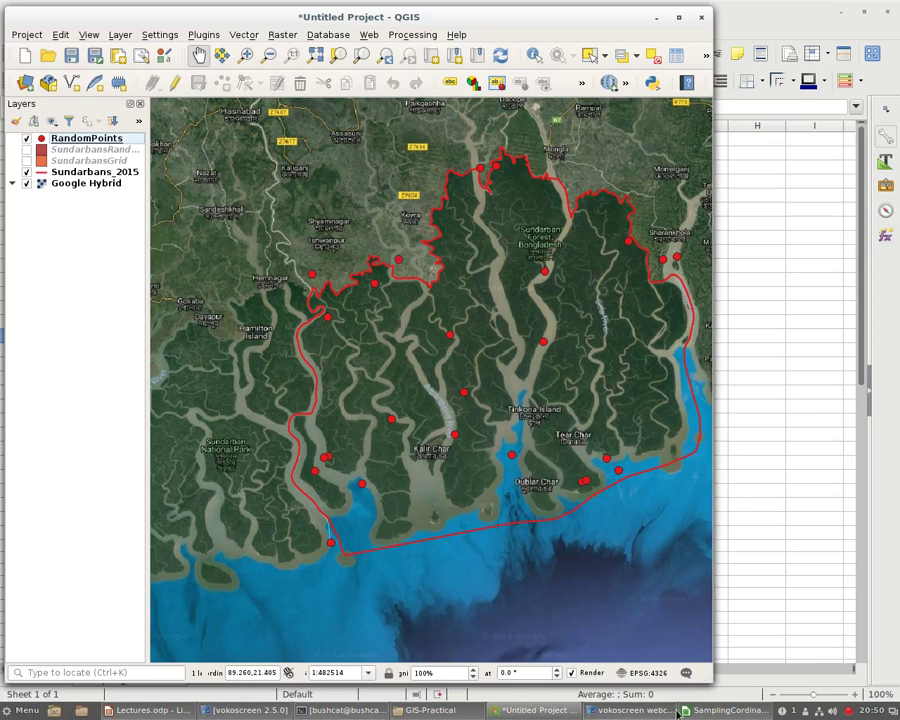
# Step: Switch back to LibreOffice Calc and clear the Longitude and Latitude values for id 9 in B11:C11
pyautogui.click(712, 712)
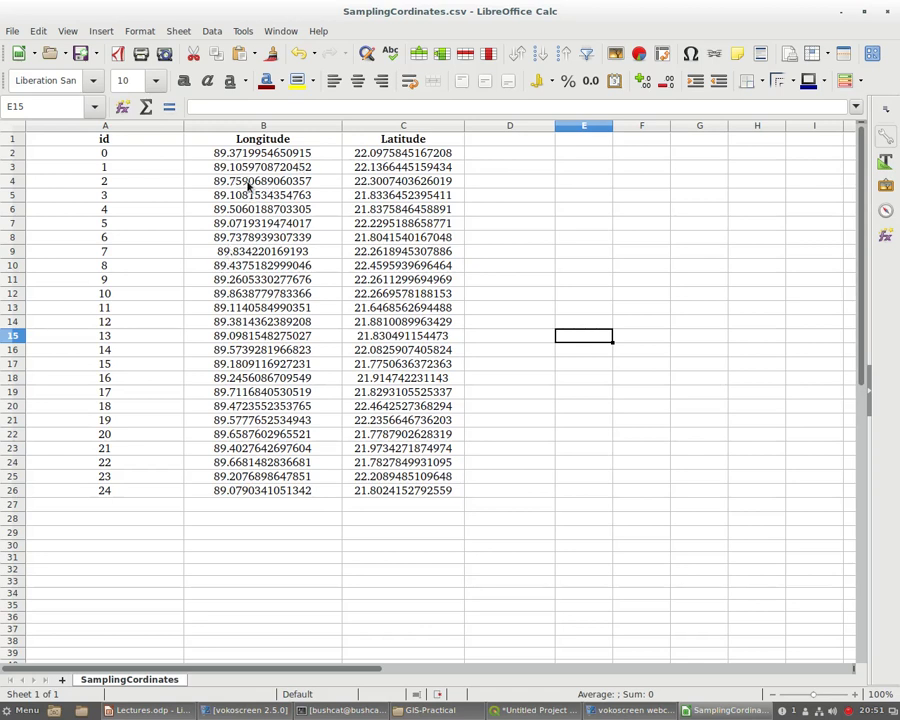
pyautogui.click(221, 284)
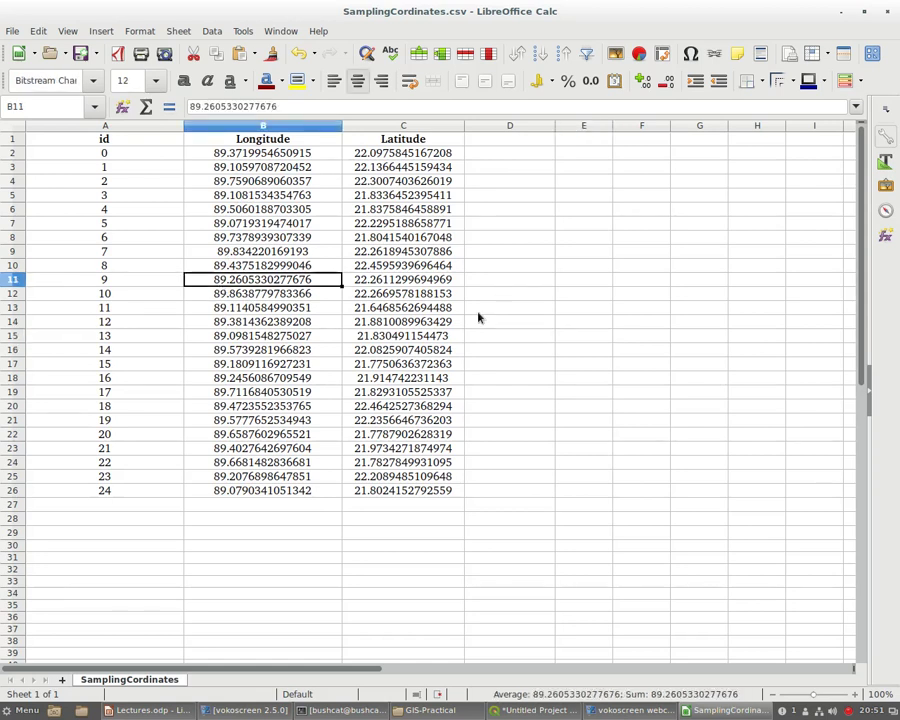
pyautogui.hotkey('shift', 'Left')
pyautogui.hotkey('shift', 'Right')
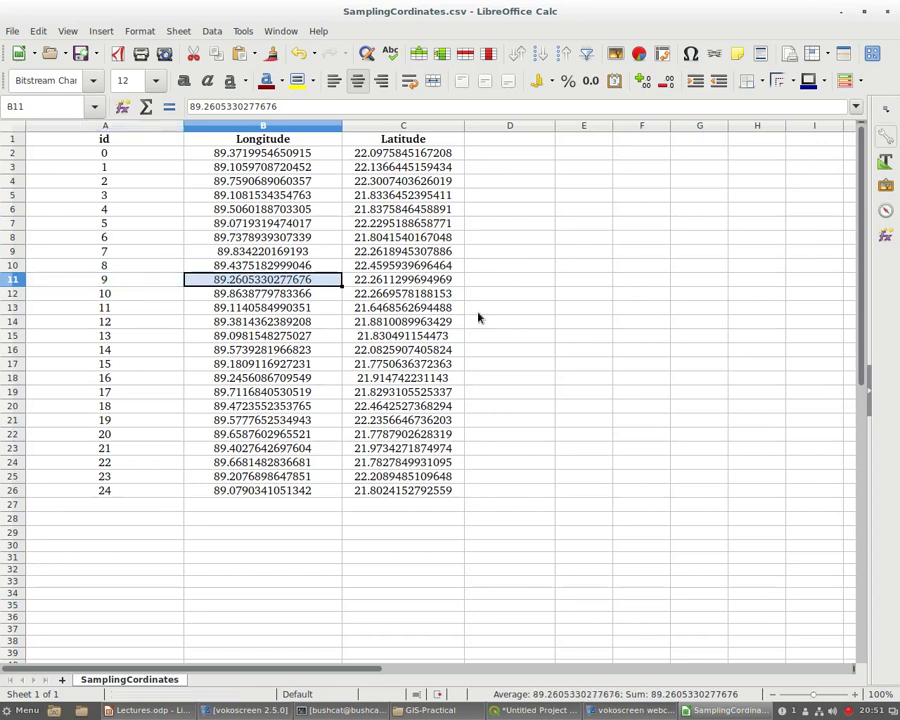
pyautogui.hotkey('shift', 'Right')
pyautogui.press('Delete')
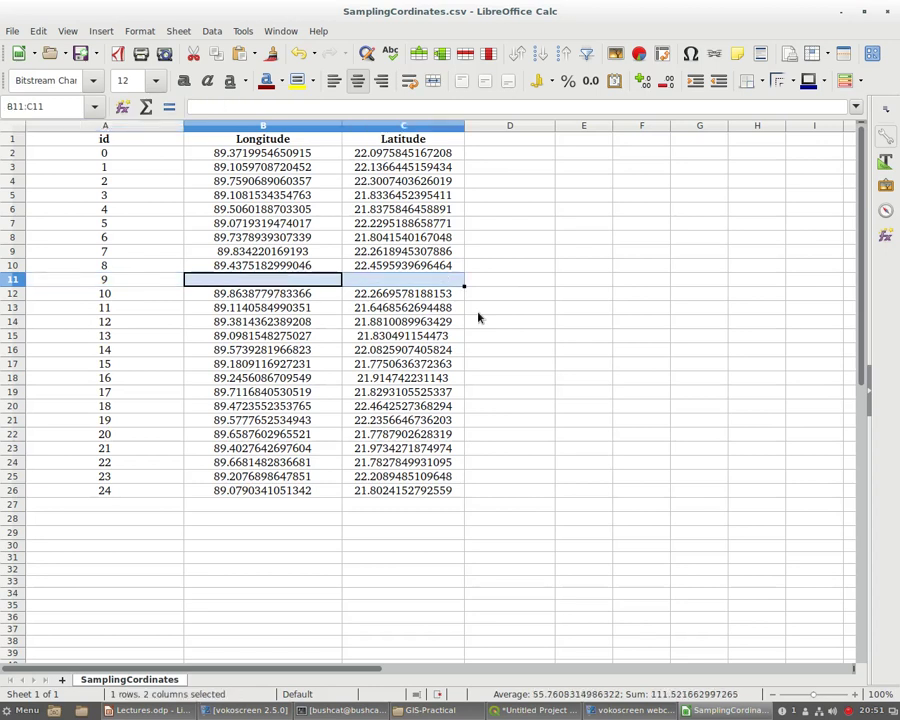
pyautogui.click(697, 406)
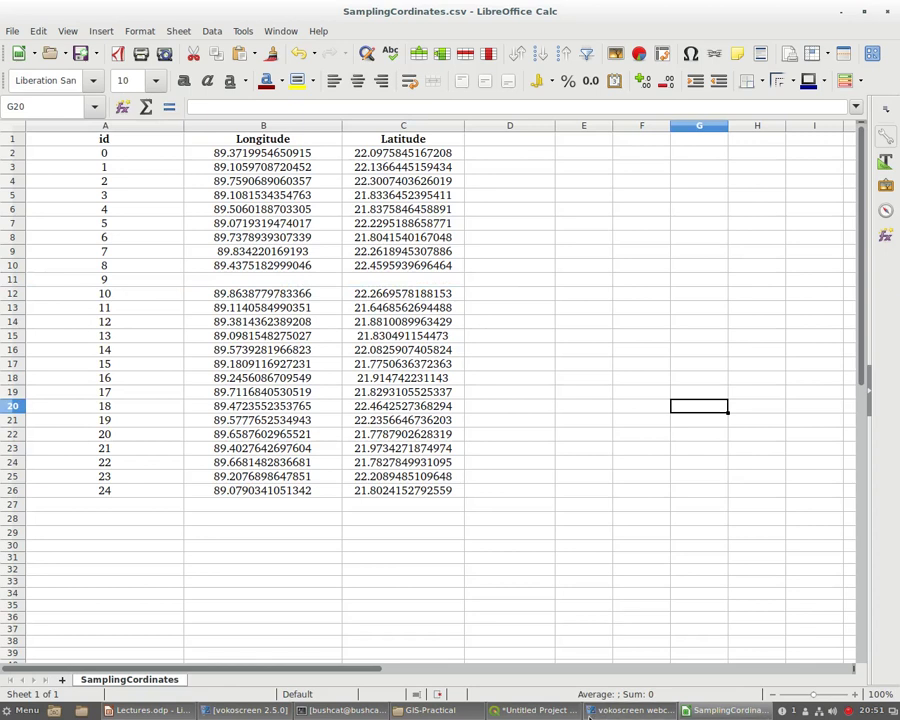
# Step: Glance at the points map in QGIS, return to LibreOffice Calc and save SamplingCordinates.csv, keeping the Text CSV format
pyautogui.click(538, 710)
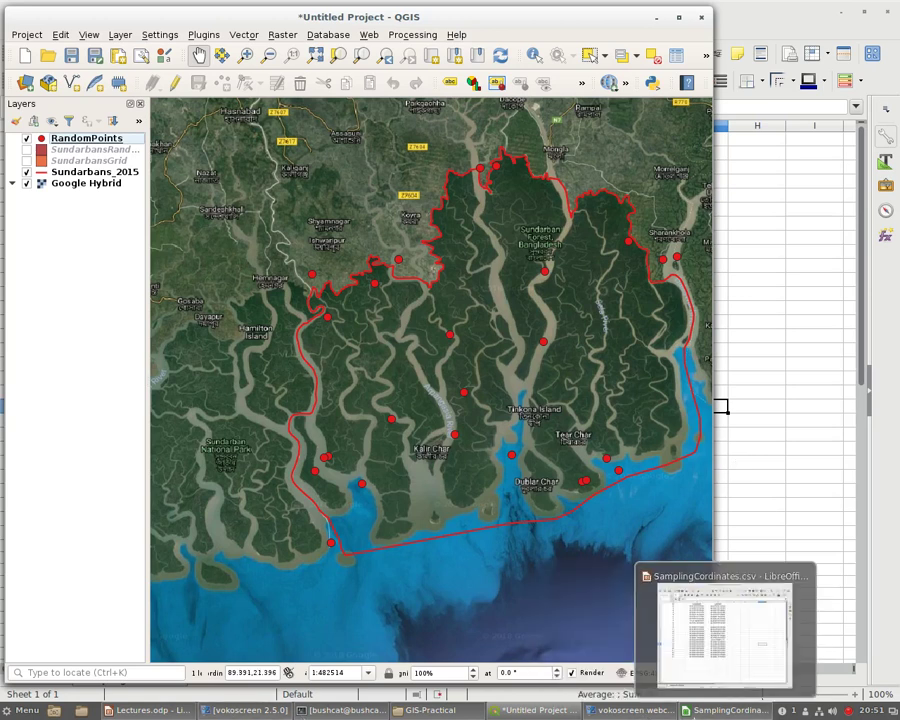
pyautogui.click(707, 713)
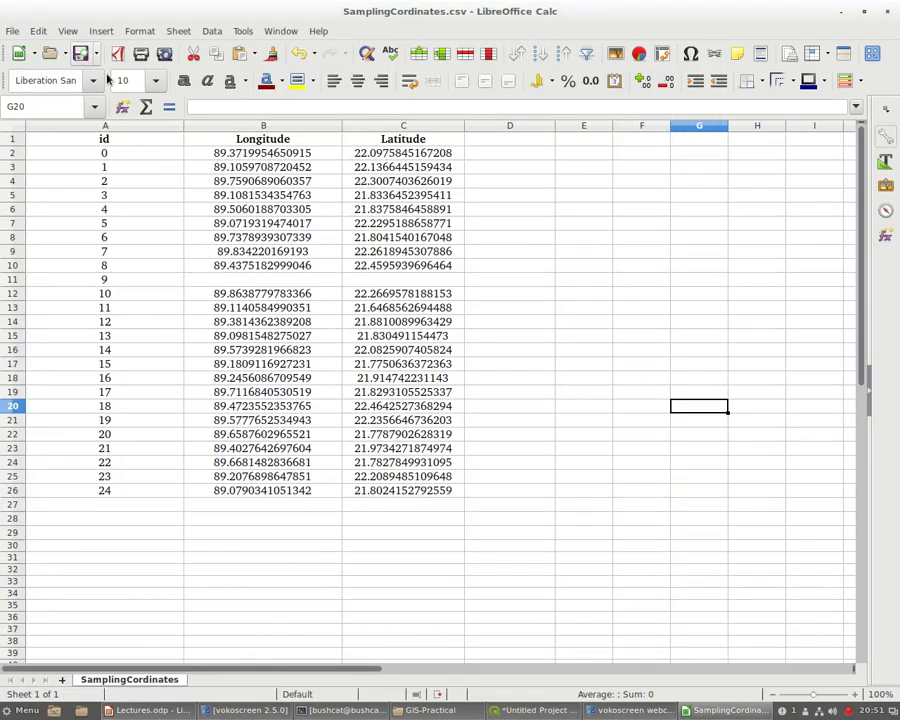
pyautogui.click(83, 55)
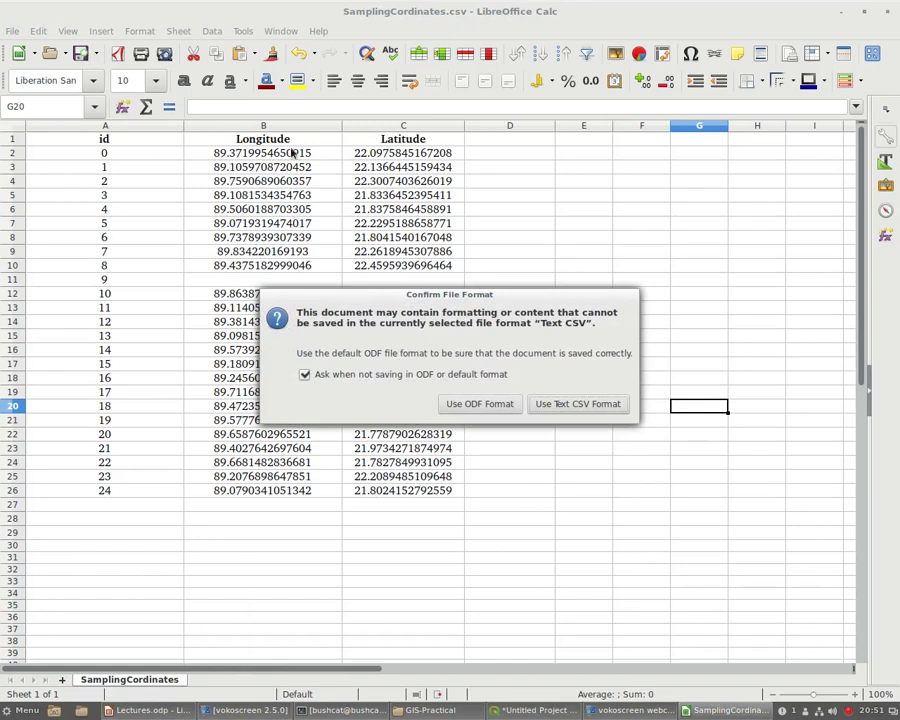
pyautogui.click(574, 404)
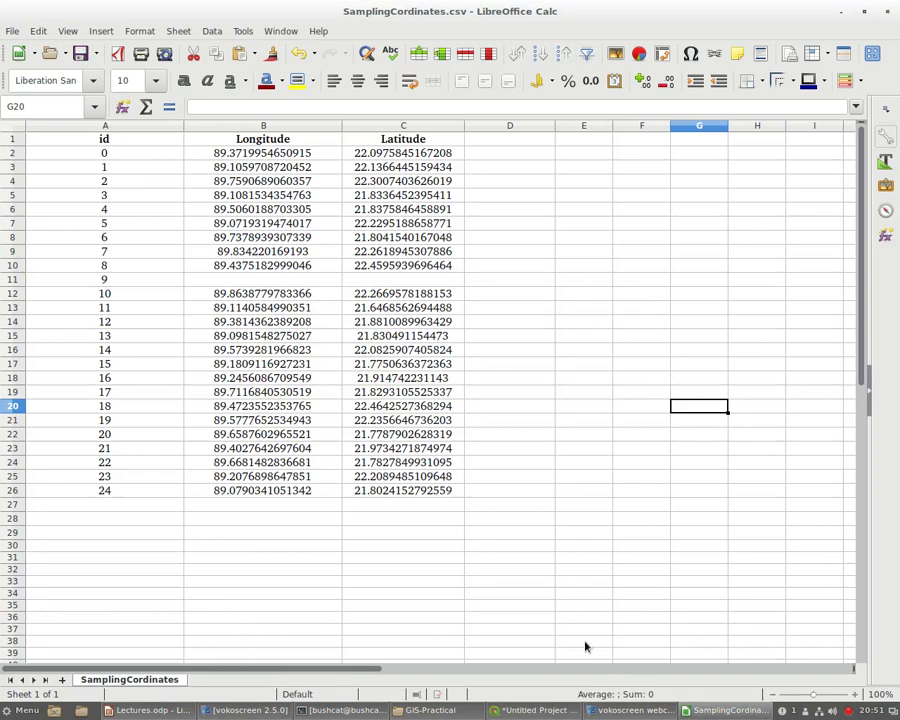
# Step: Switch to QGIS and hide the RandomPoints, Sundarbans_2015 and Google Hybrid layers
pyautogui.click(535, 710)
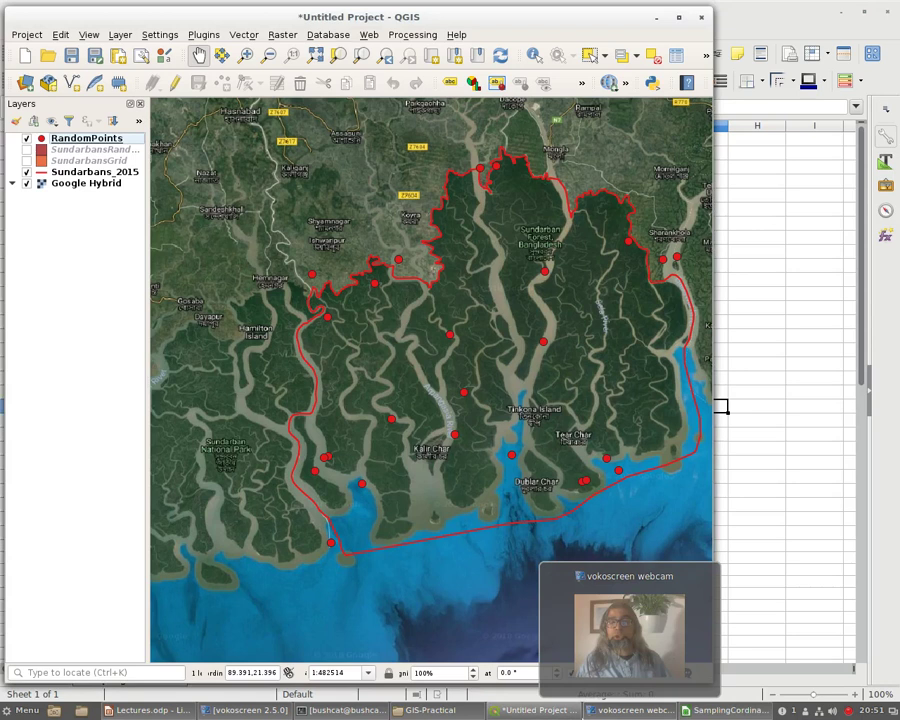
pyautogui.click(588, 710)
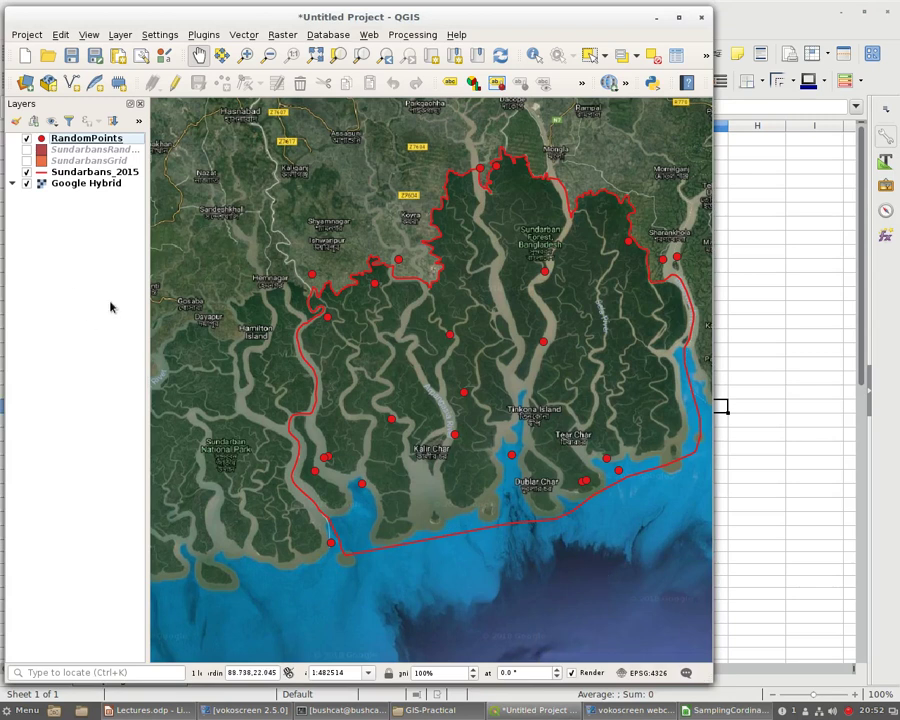
pyautogui.click(27, 138)
pyautogui.click(27, 172)
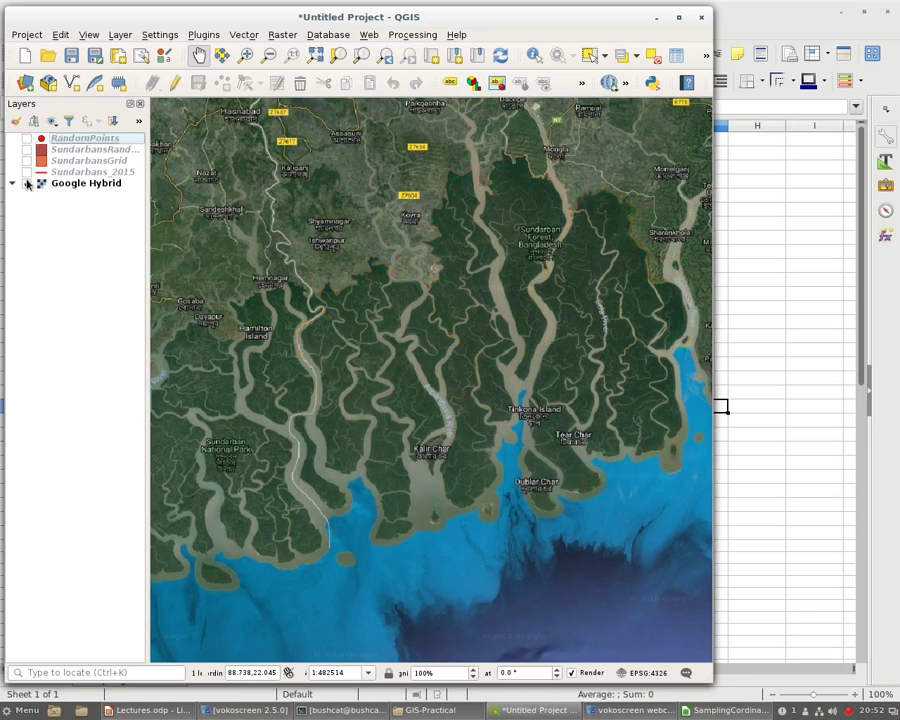
pyautogui.click(27, 183)
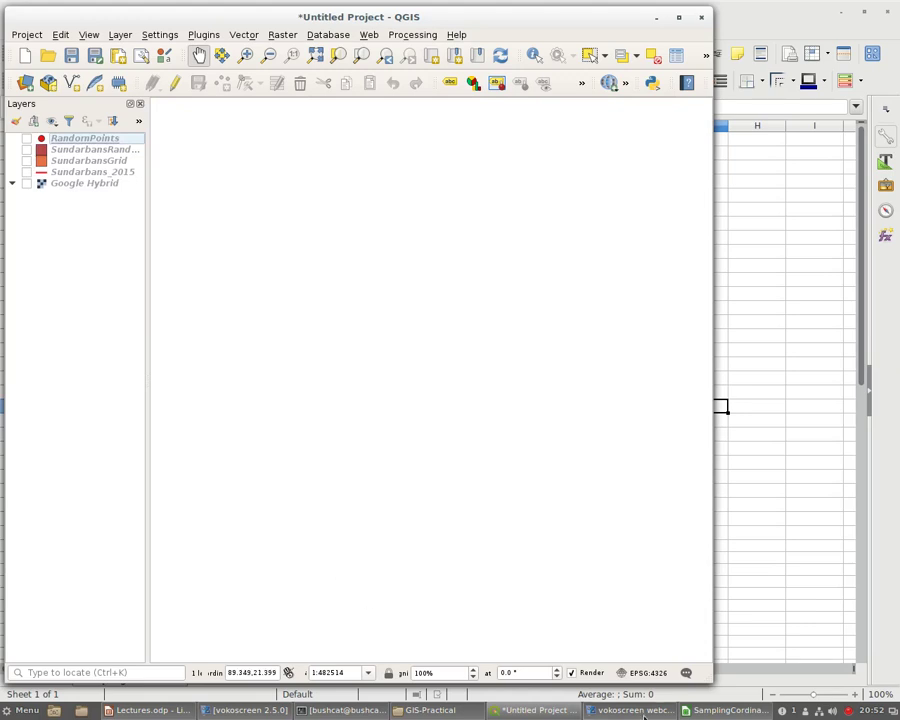
pyautogui.moveTo(647, 714)
# Step: Show the Google Hybrid, Sundarbans_2015 and SundarbansGrid layers one after another
pyautogui.click(26, 184)
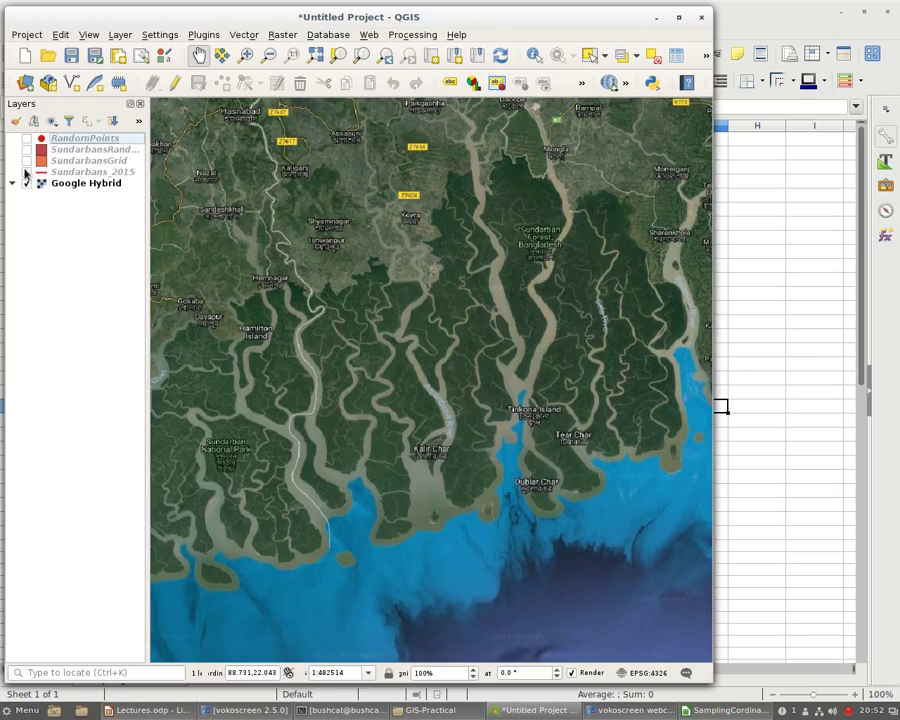
pyautogui.click(26, 172)
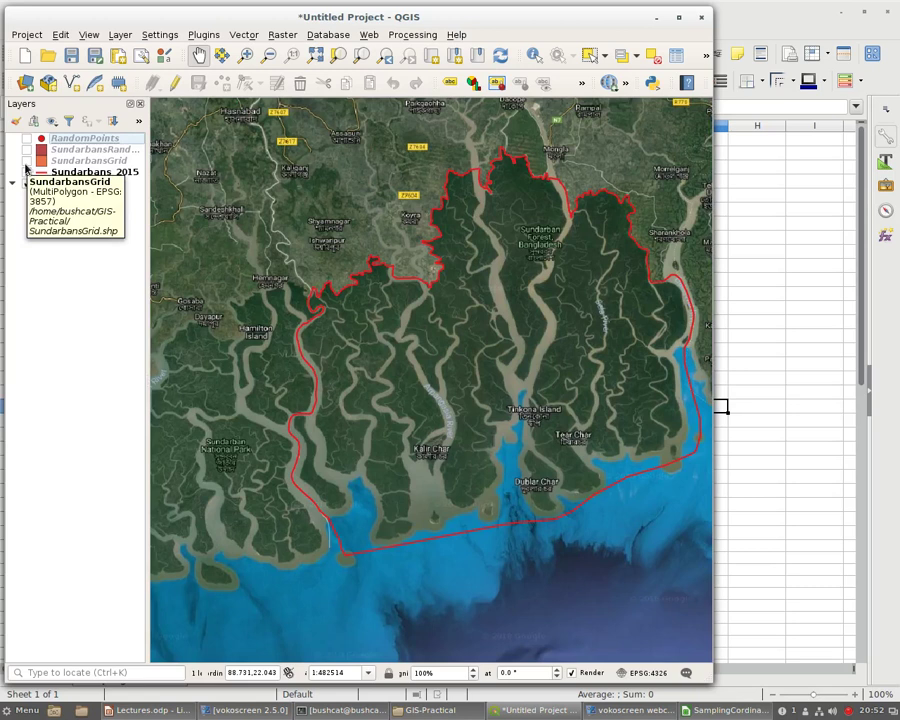
pyautogui.click(26, 161)
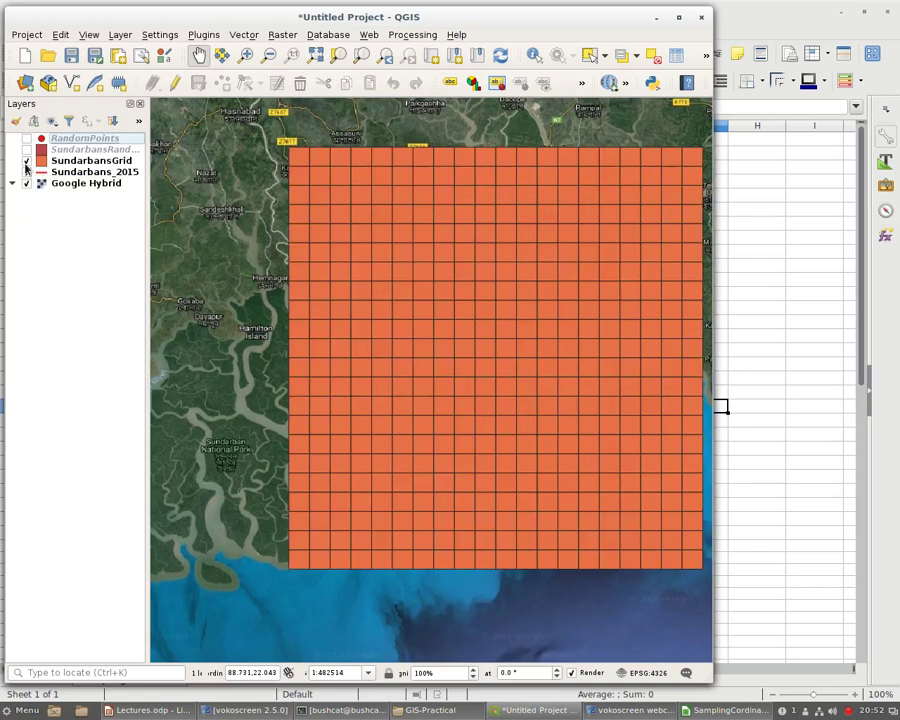